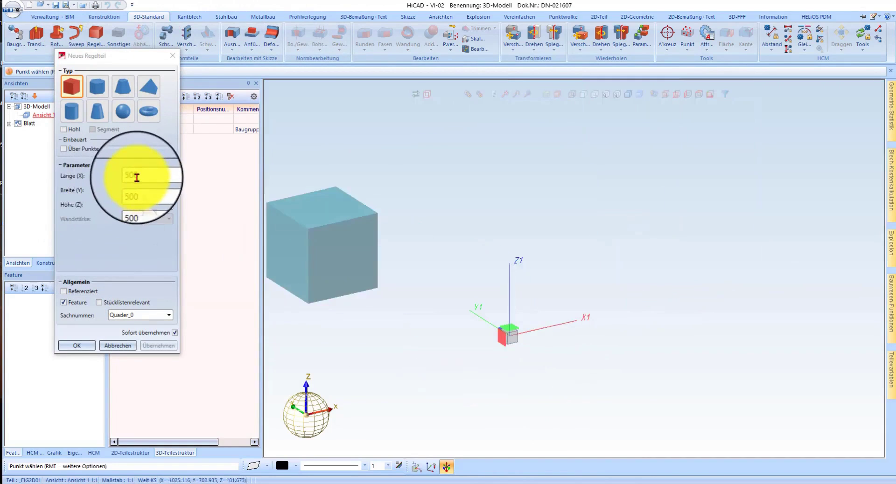
# Name the 500 × 500 × 500 cuboid Fundament and place it at point 0 0 0.
pyautogui.click(143, 317)
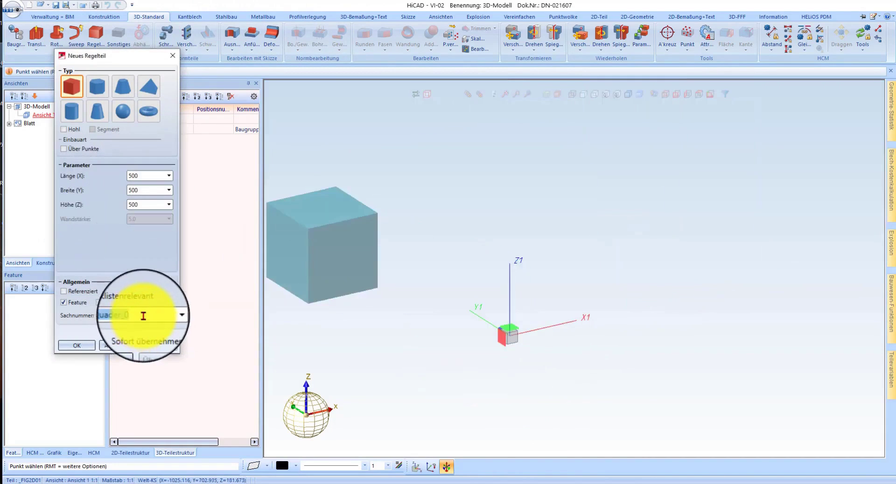
pyautogui.write('Fun')
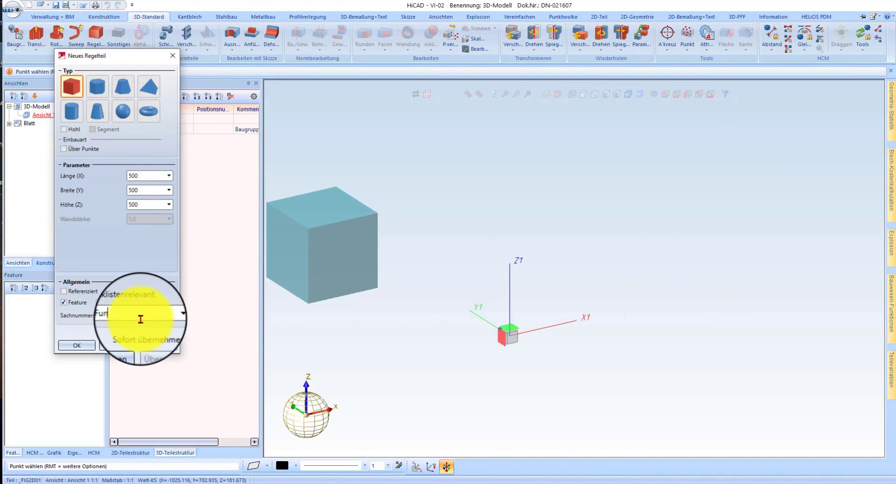
pyautogui.write('dament')
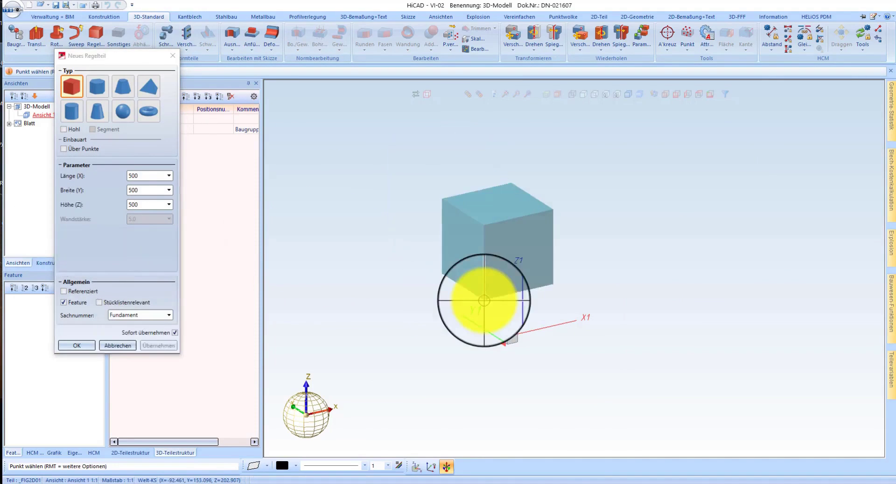
pyautogui.write('a0 0 0')
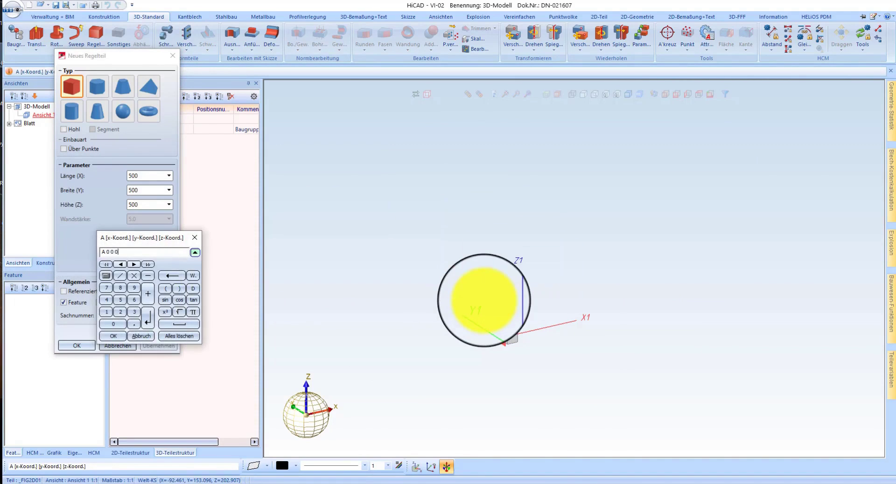
pyautogui.press('Return')
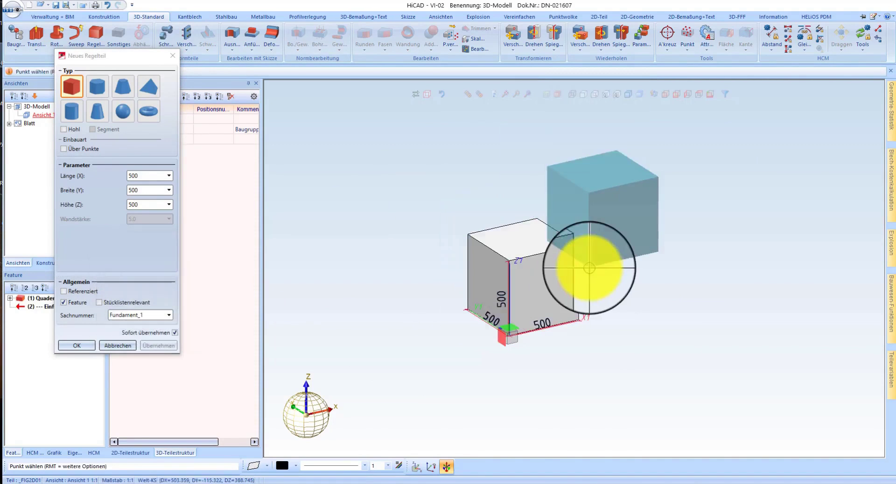
pyautogui.press('Escape')
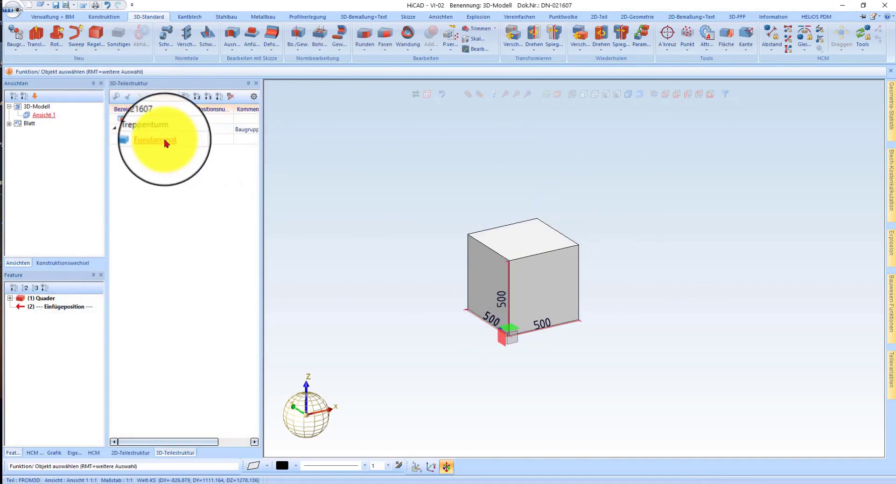
# Move the Fundament cube along its vertical edge by 500+150.
pyautogui.rightClick(524, 233)
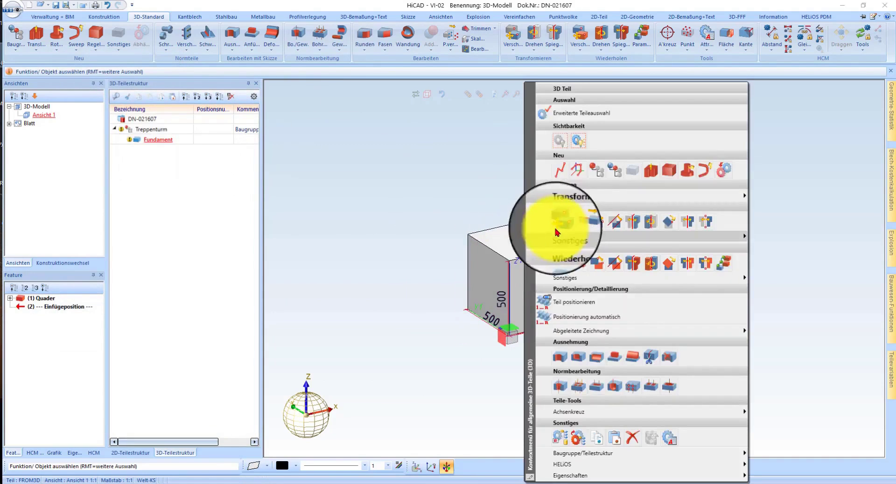
pyautogui.click(575, 224)
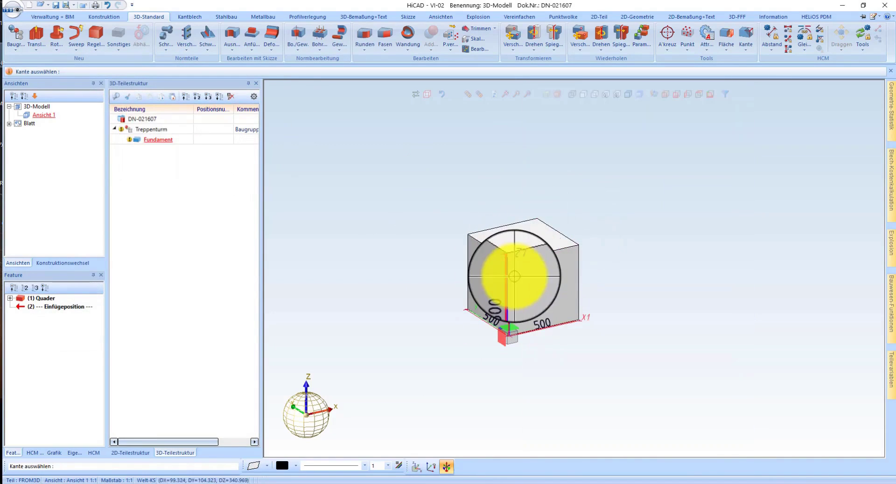
pyautogui.click(555, 322)
pyautogui.write('+150')
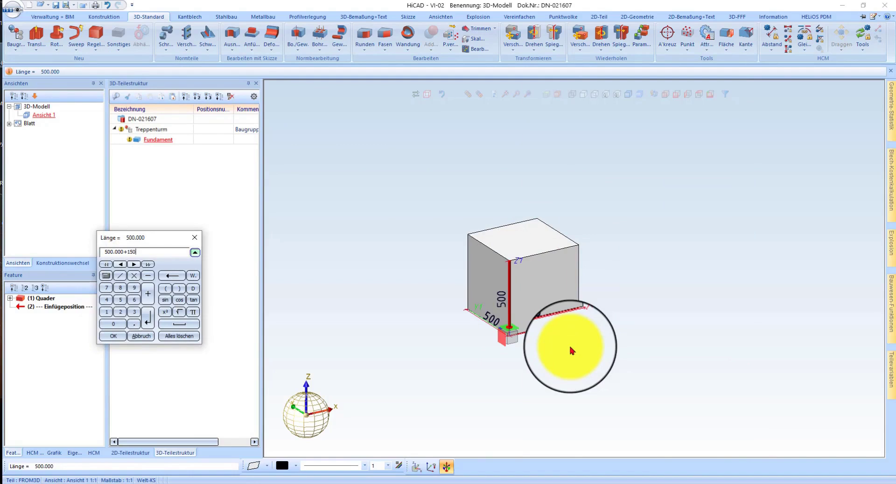
pyautogui.press('Return')
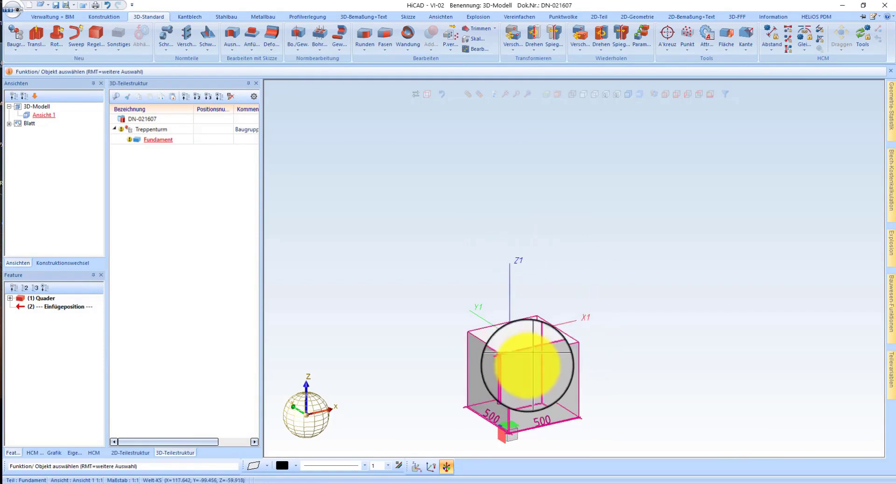
pyautogui.rightClick(156, 129)
pyautogui.moveTo(224, 203)
pyautogui.click(426, 160)
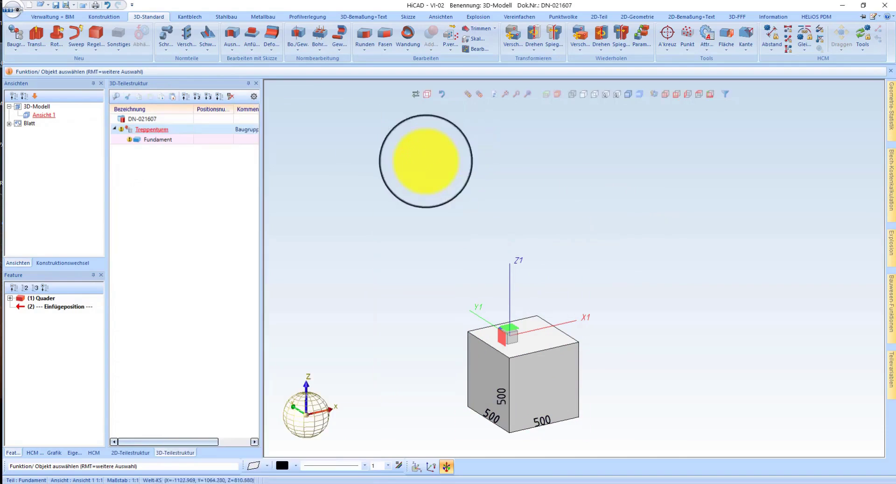
pyautogui.rightClick(376, 169)
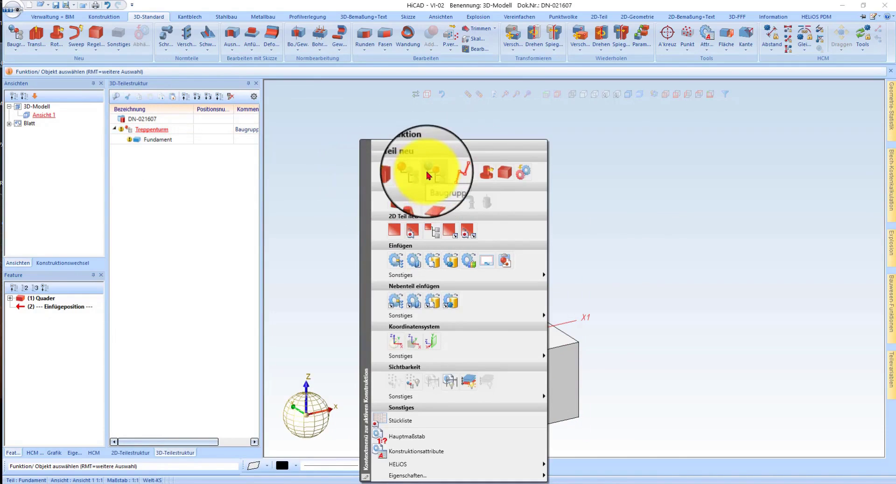
pyautogui.click(607, 135)
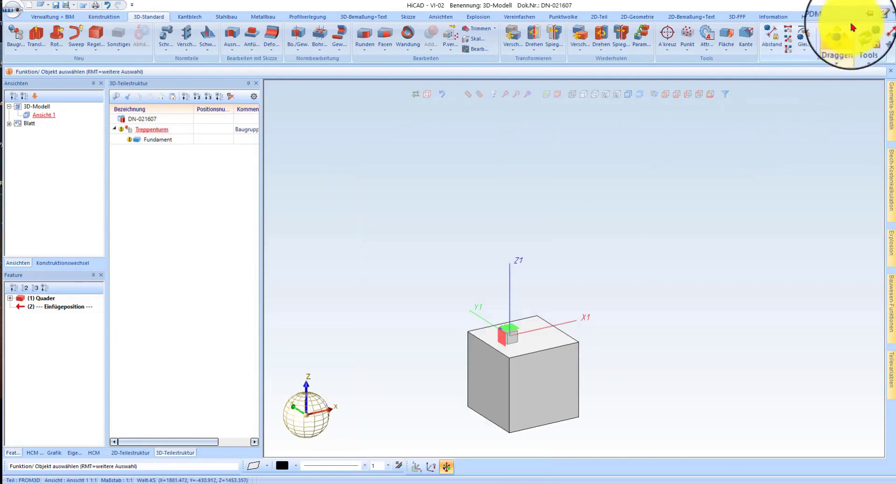
pyautogui.click(873, 18)
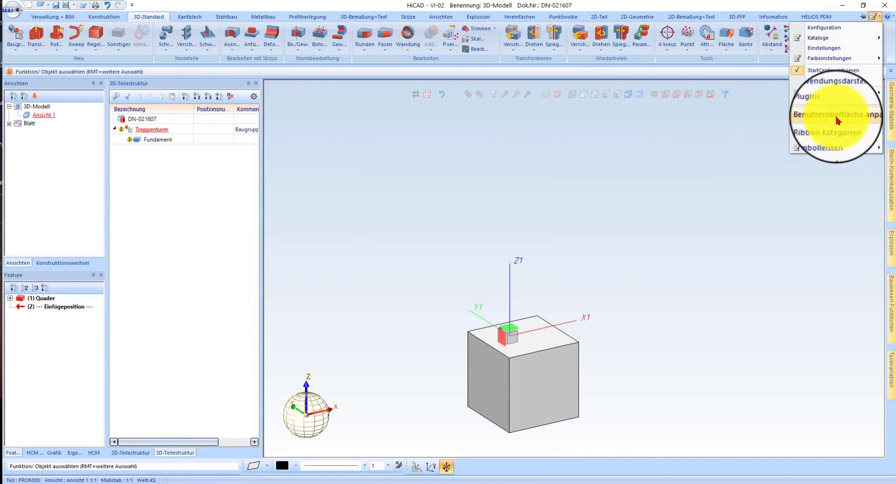
pyautogui.click(837, 121)
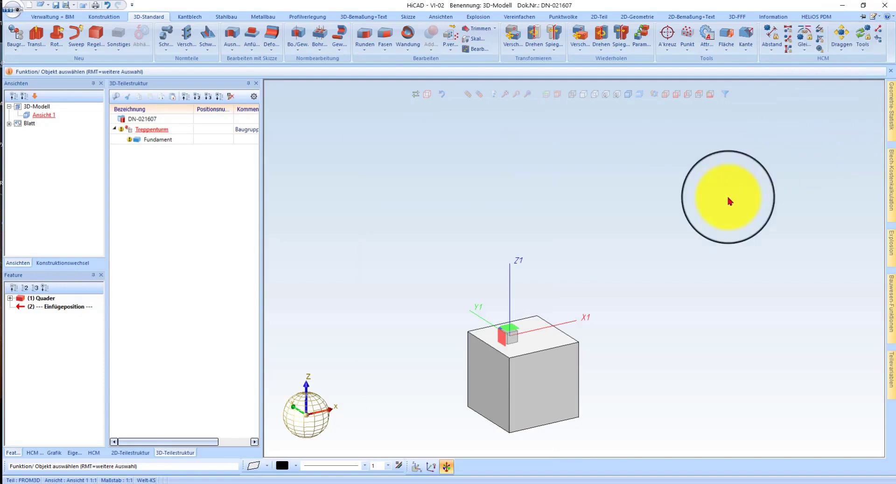
pyautogui.click(74, 52)
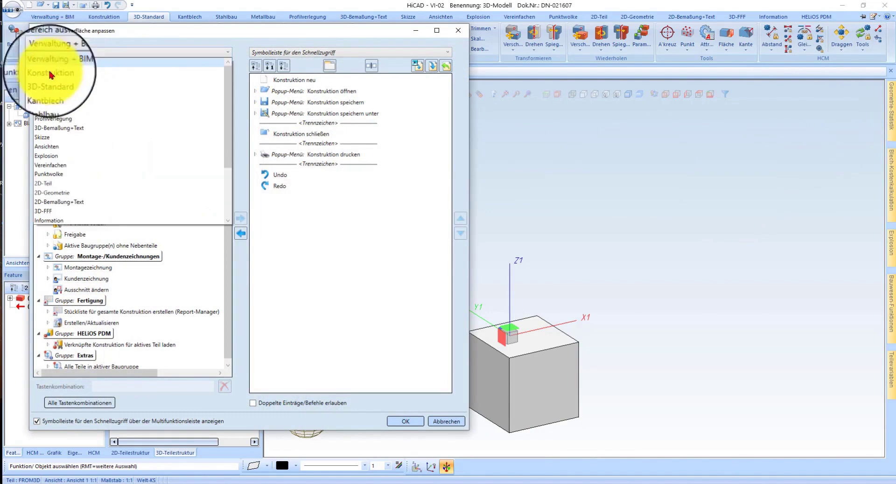
pyautogui.click(52, 82)
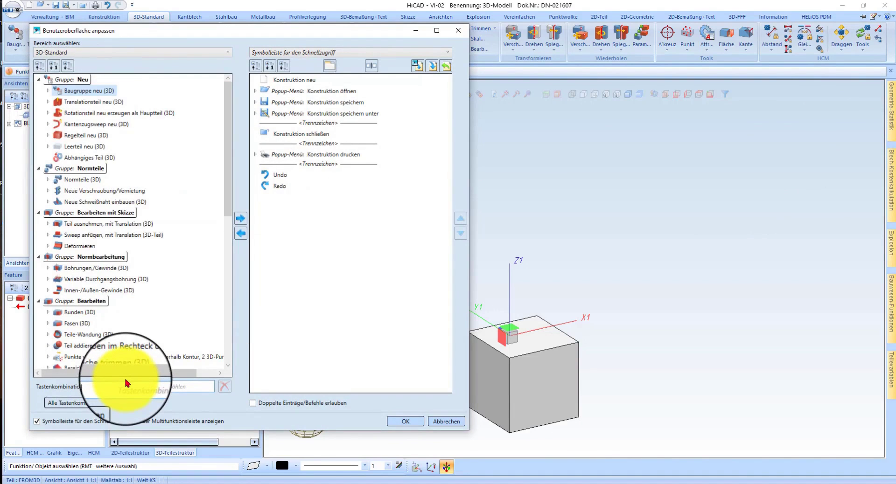
pyautogui.hotkey('ctrl', 'b')
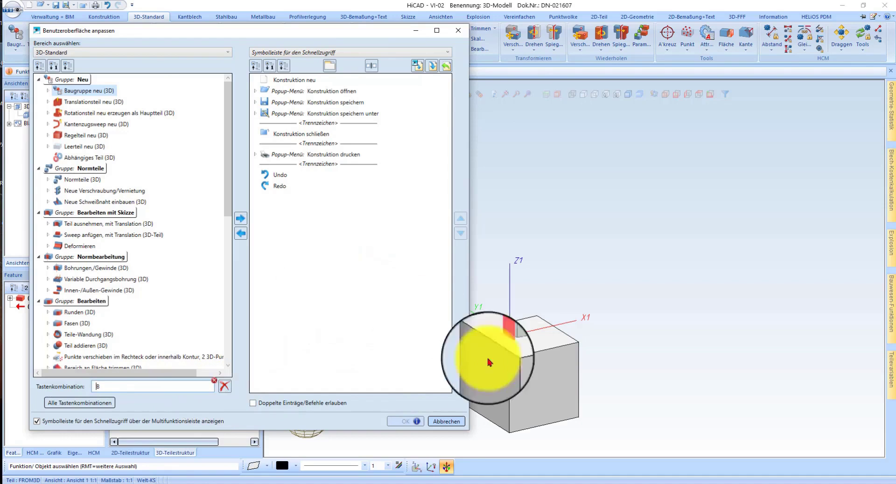
pyautogui.click(449, 422)
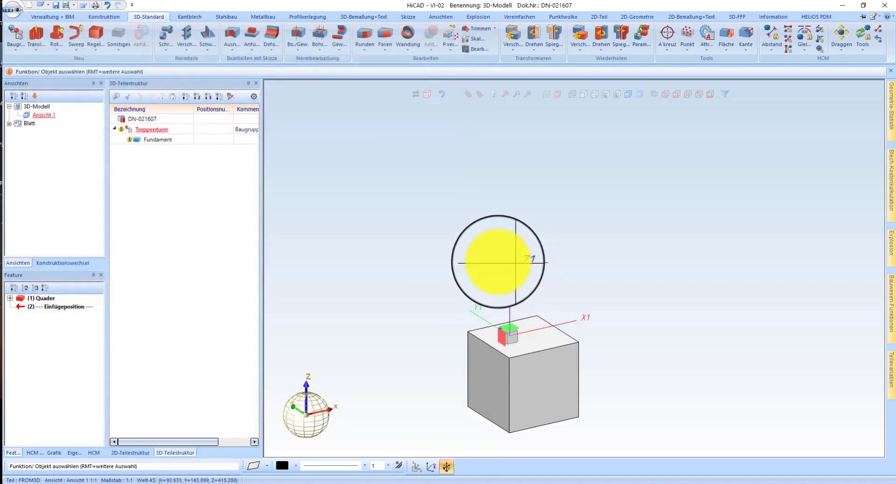
# Create a Bauseits assembly under Treppenturm with part type Strukturbaugruppe.
pyautogui.press('b')
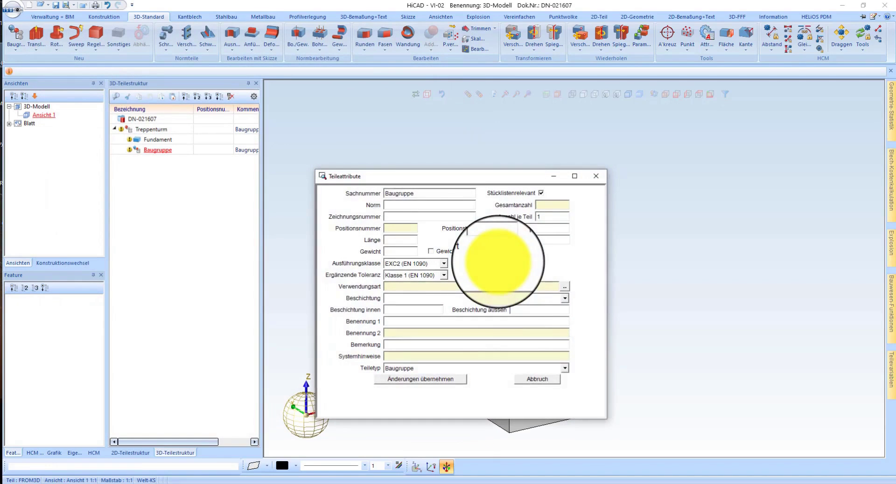
pyautogui.doubleClick(430, 193)
pyautogui.write('Bauseits')
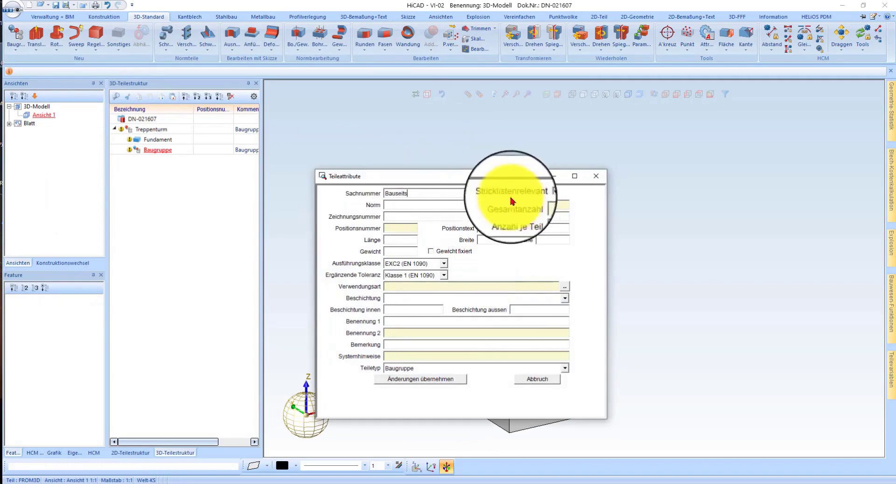
pyautogui.click(422, 368)
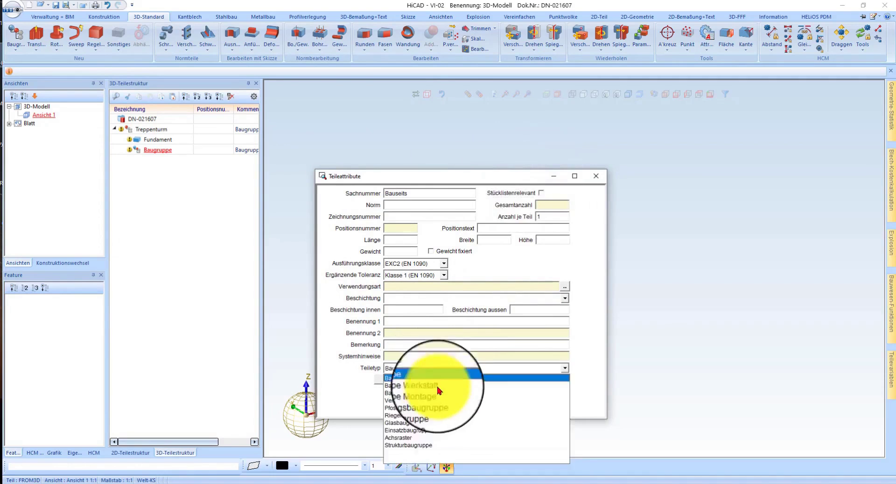
pyautogui.click(420, 443)
pyautogui.click(410, 380)
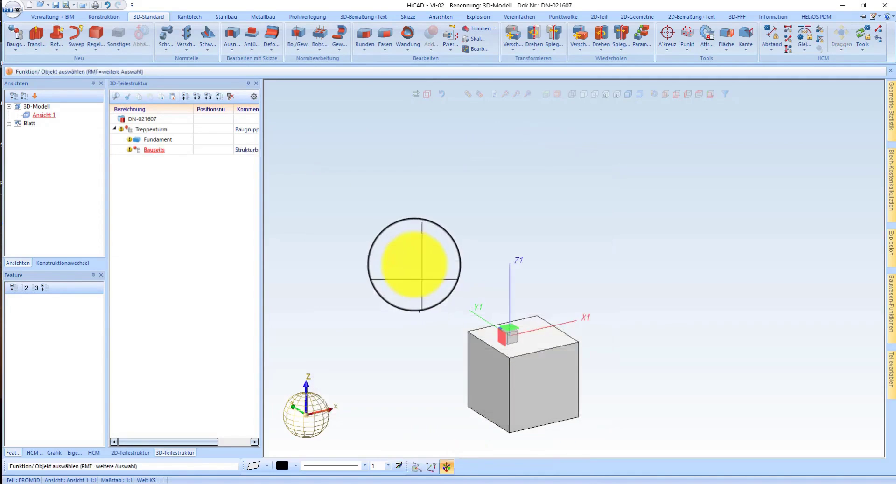
# Drag the Fundament part into the Bauseits assembly in the part structure.
pyautogui.click(157, 140)
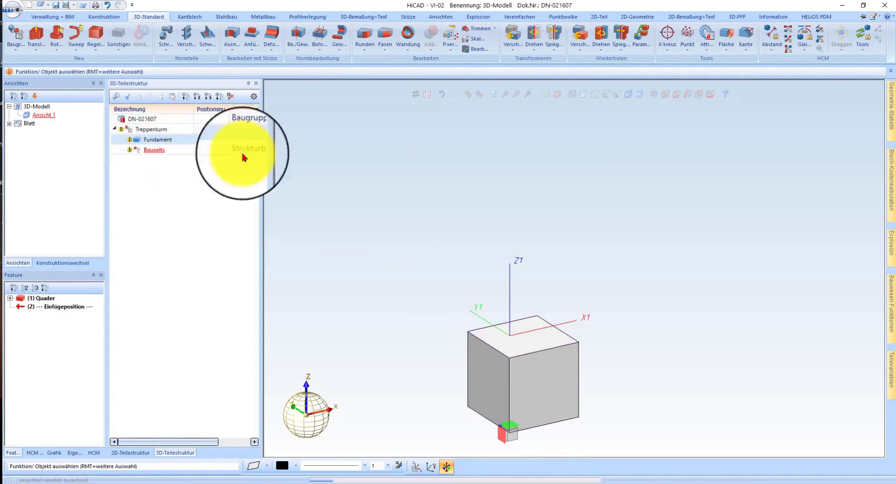
pyautogui.moveTo(158, 140); pyautogui.dragTo(154, 150)
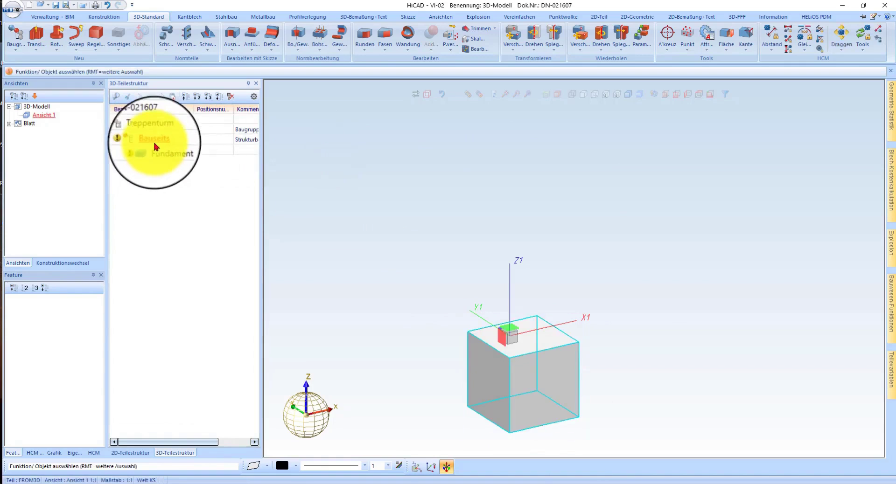
pyautogui.click(516, 220)
pyautogui.scroll(-2, 410, 240)
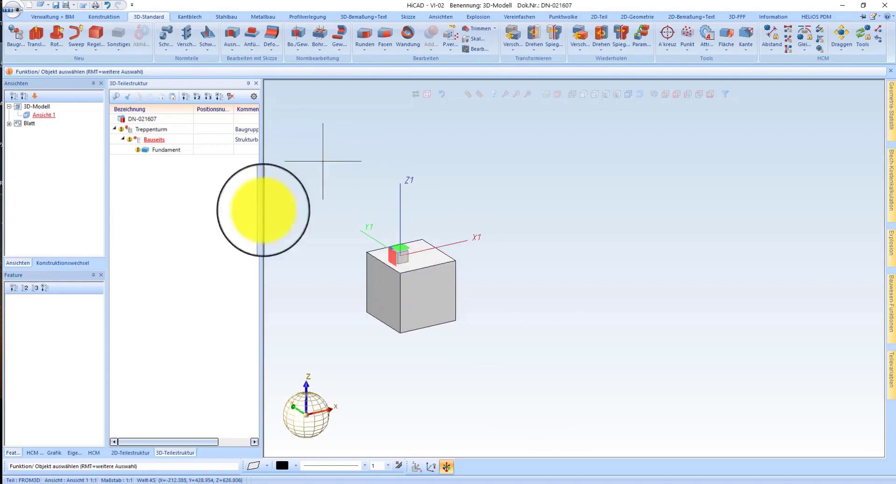
# Repeat the Fundament block with a linear pattern along X set to 1 repetition.
pyautogui.rightClick(384, 260)
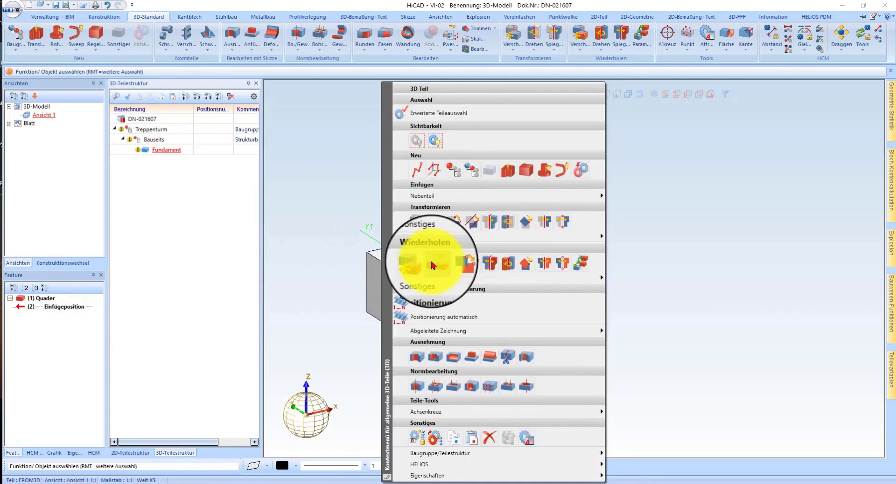
pyautogui.click(292, 192)
pyautogui.click(410, 275)
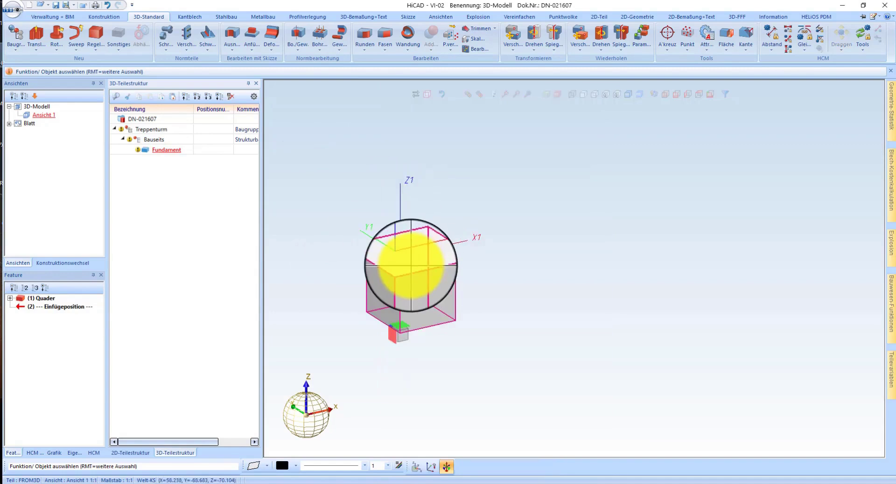
pyautogui.rightClick(406, 264)
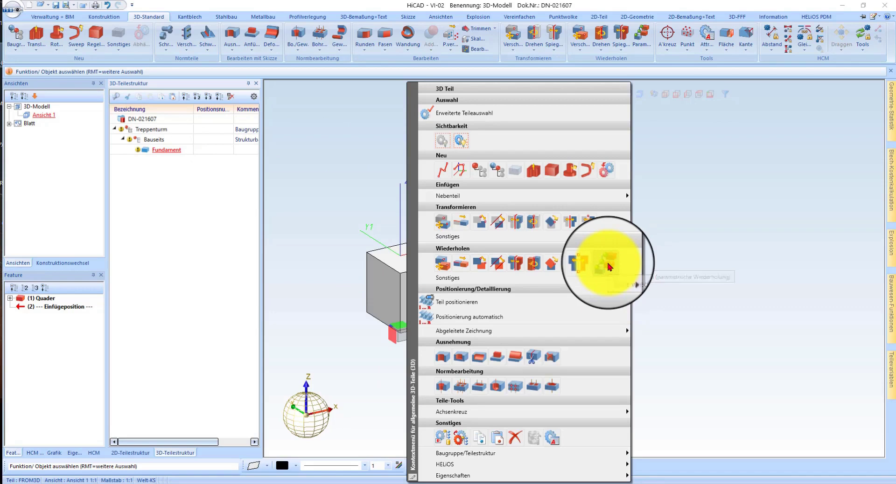
pyautogui.click(609, 267)
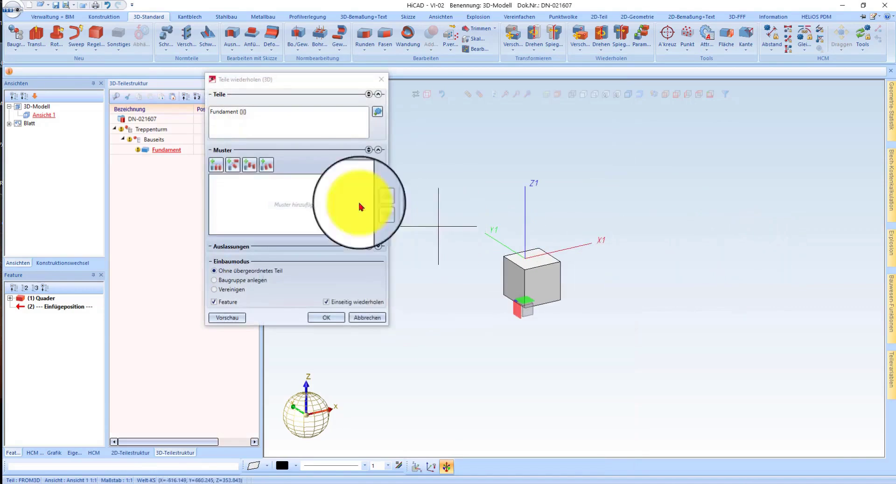
pyautogui.click(223, 179)
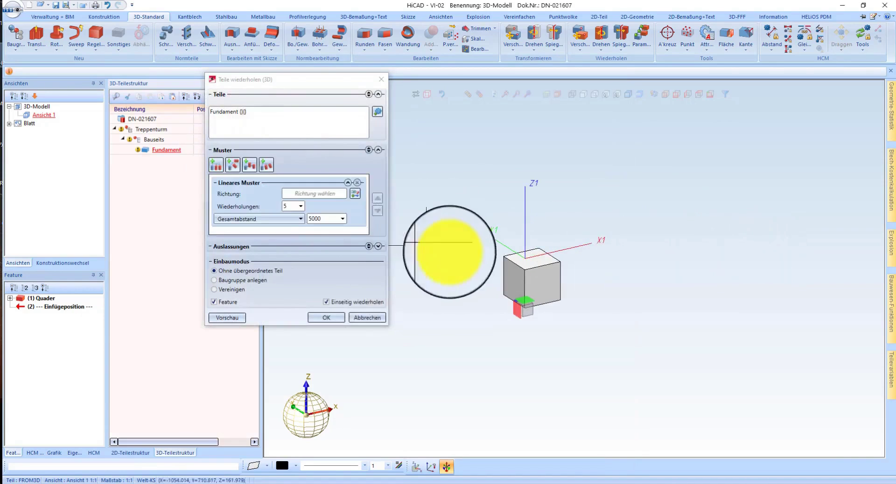
pyautogui.click(545, 261)
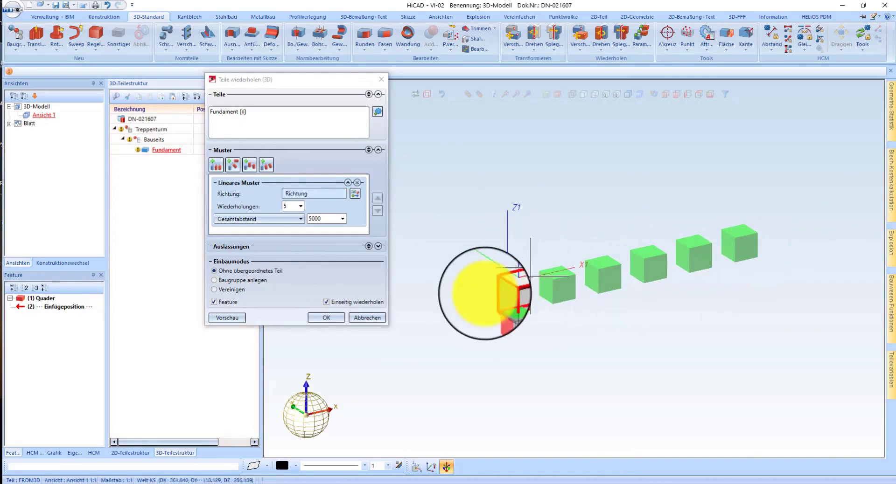
pyautogui.click(334, 231)
pyautogui.write('1')
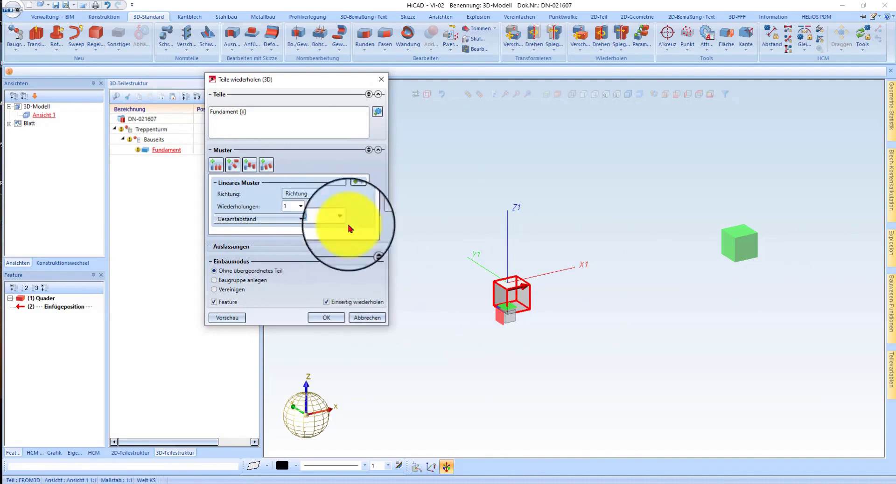
# Keep the first pattern's total distance and add a second linear pattern with 3000 spacing.
pyautogui.click(318, 217)
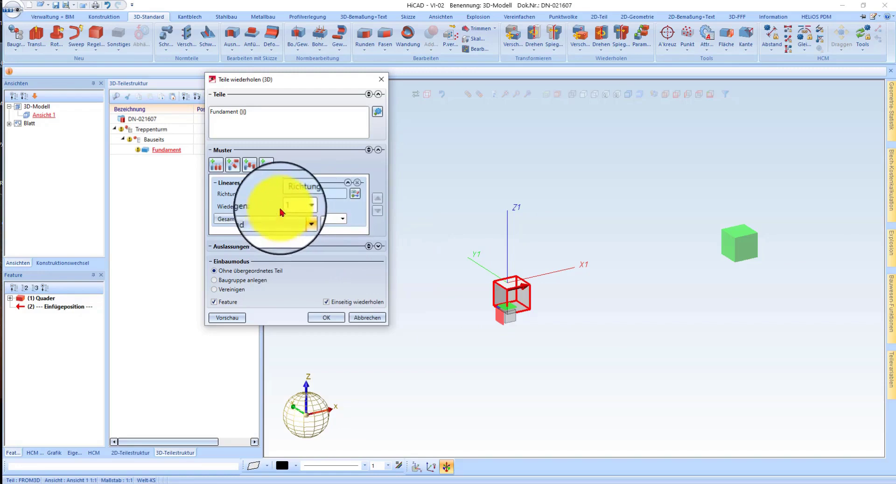
pyautogui.write('3000')
pyautogui.scroll(3, 480, 234)
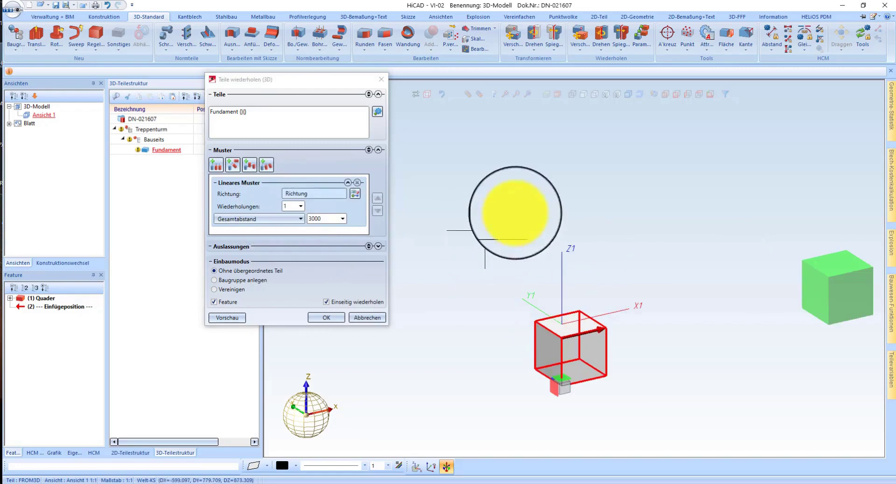
pyautogui.click(260, 225)
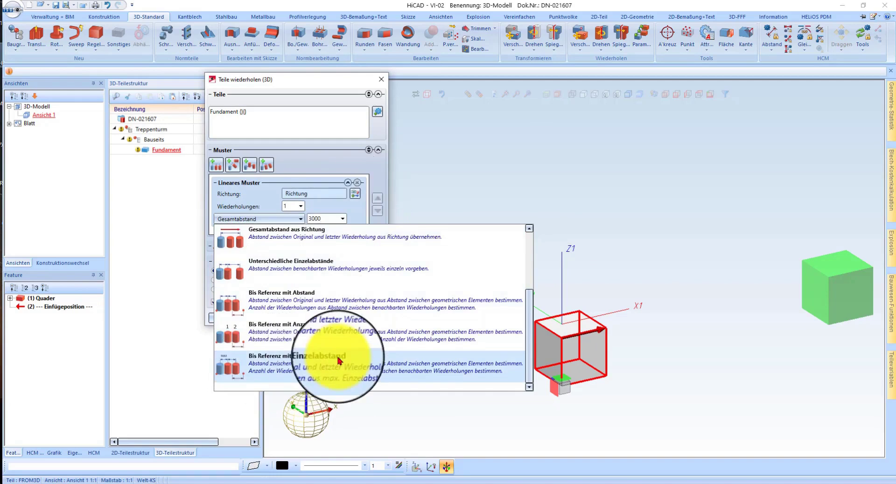
pyautogui.click(340, 209)
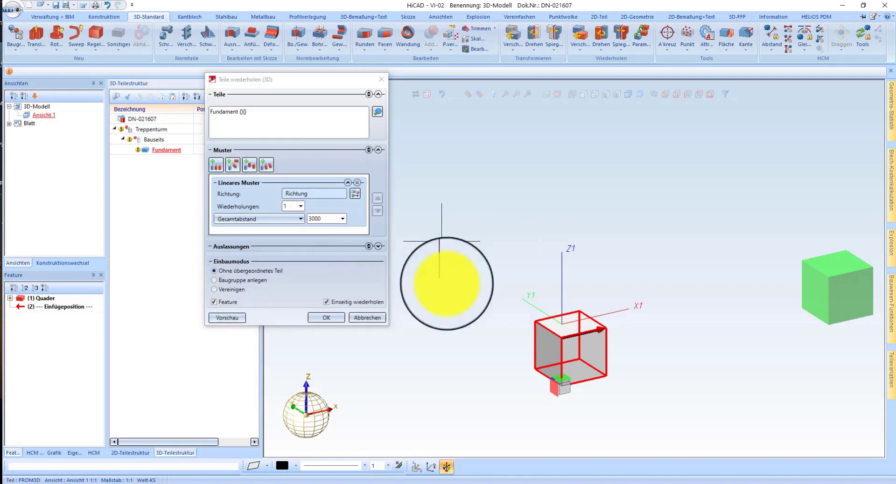
pyautogui.moveTo(287, 350); pyautogui.dragTo(288, 411)
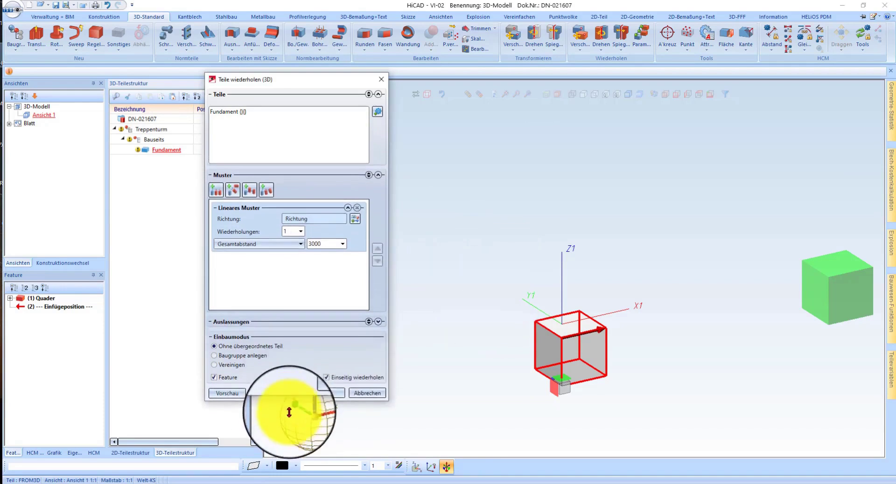
pyautogui.click(217, 199)
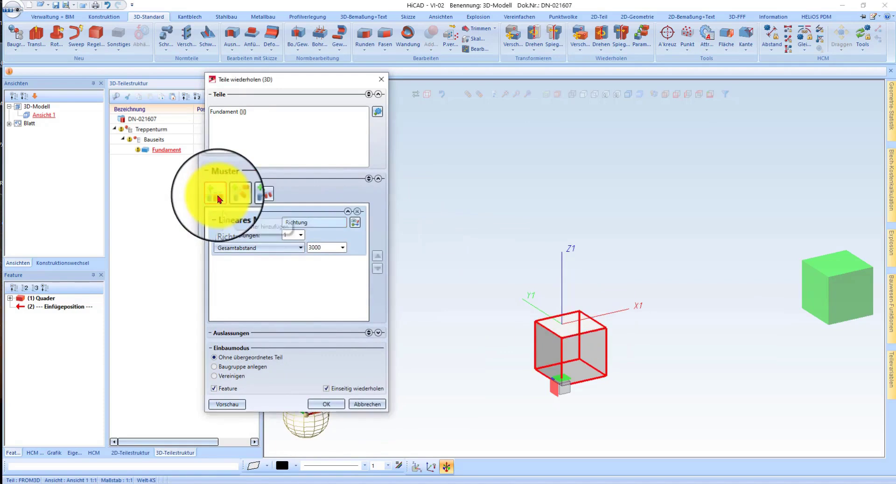
pyautogui.scroll(-3, 514, 305)
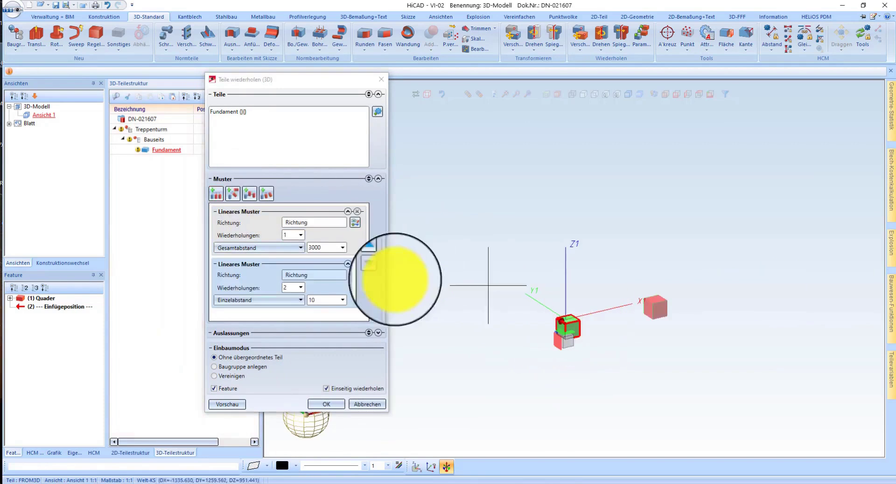
pyautogui.click(290, 286)
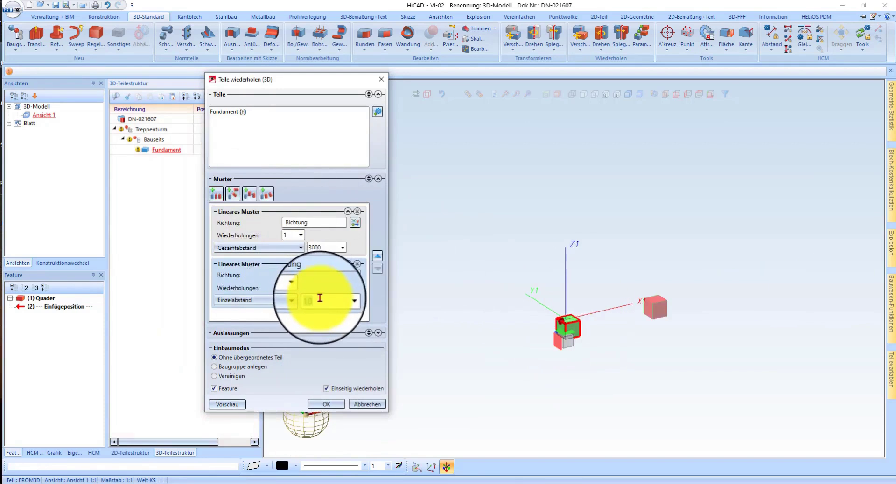
pyautogui.write('3000')
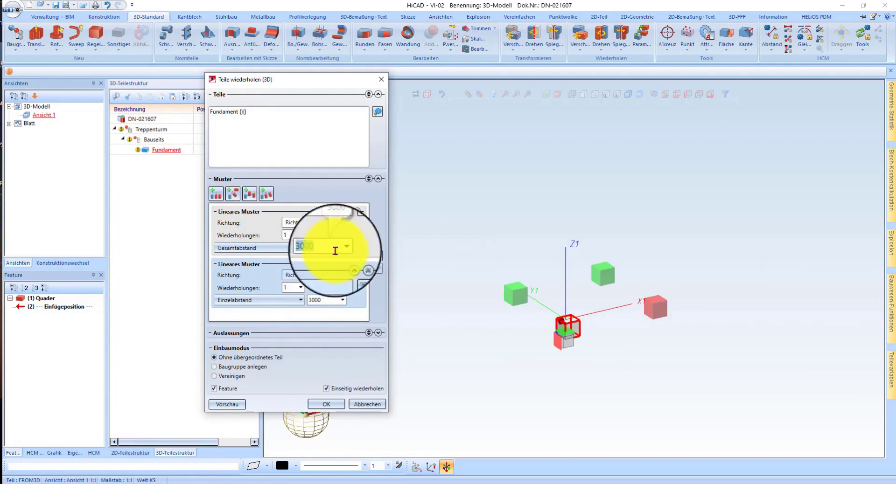
pyautogui.moveTo(542, 268); pyautogui.dragTo(616, 304, button='middle')
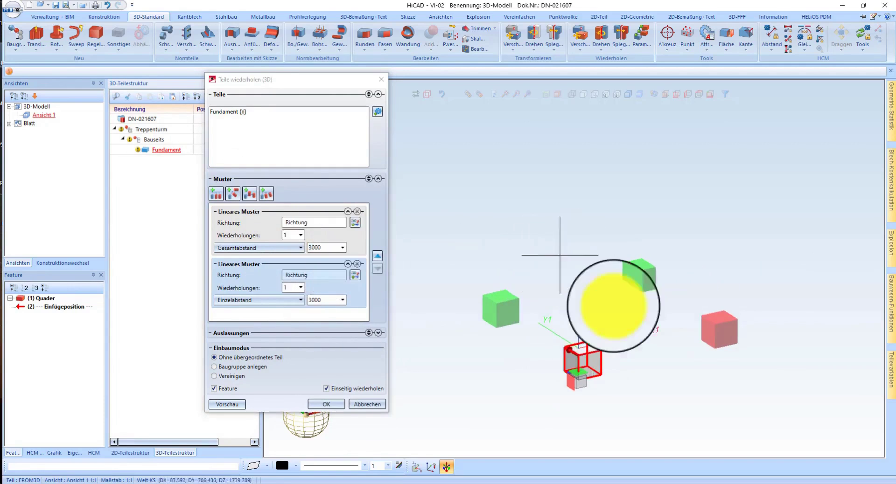
# Try omitting one copy, restore it, and confirm the repetition.
pyautogui.click(378, 334)
pyautogui.click(305, 329)
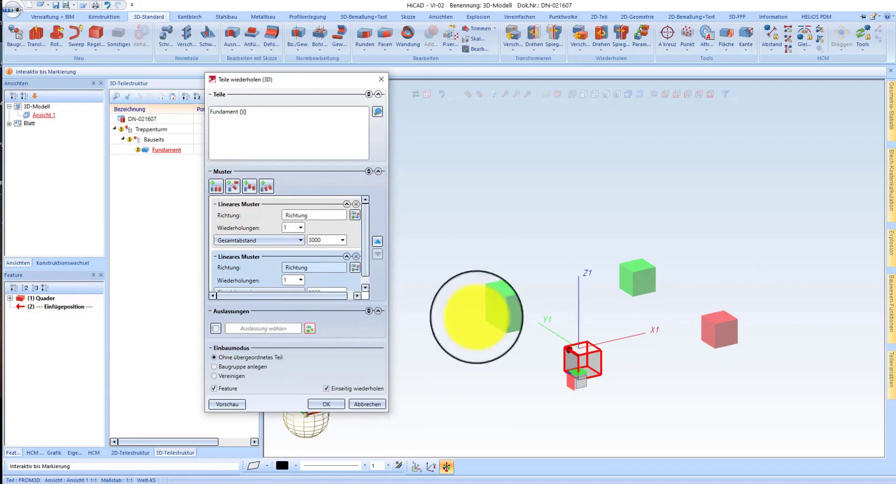
pyautogui.click(640, 273)
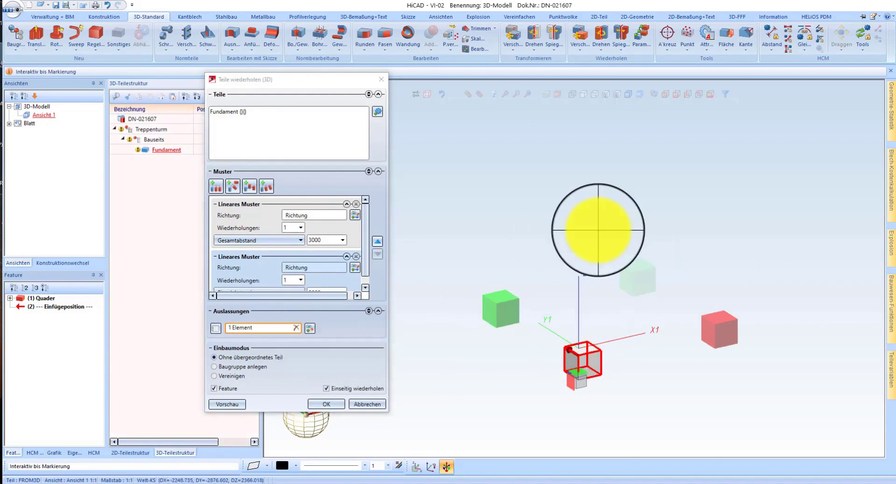
pyautogui.click(296, 329)
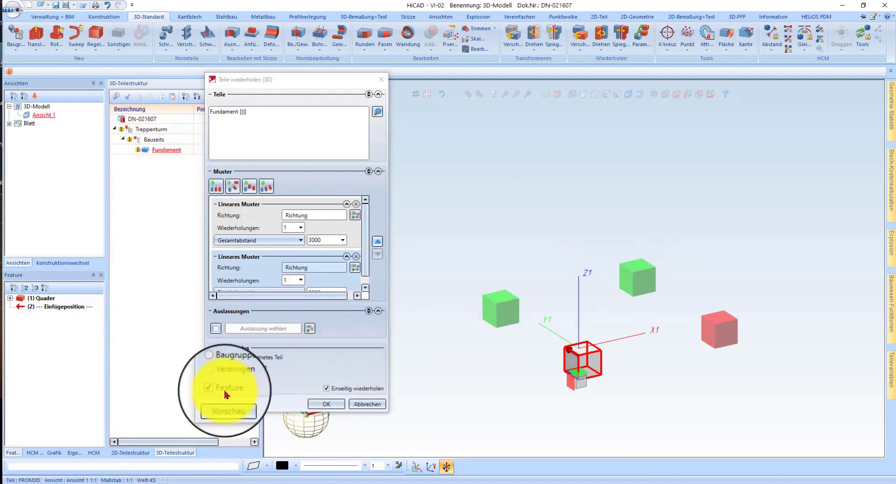
pyautogui.click(330, 408)
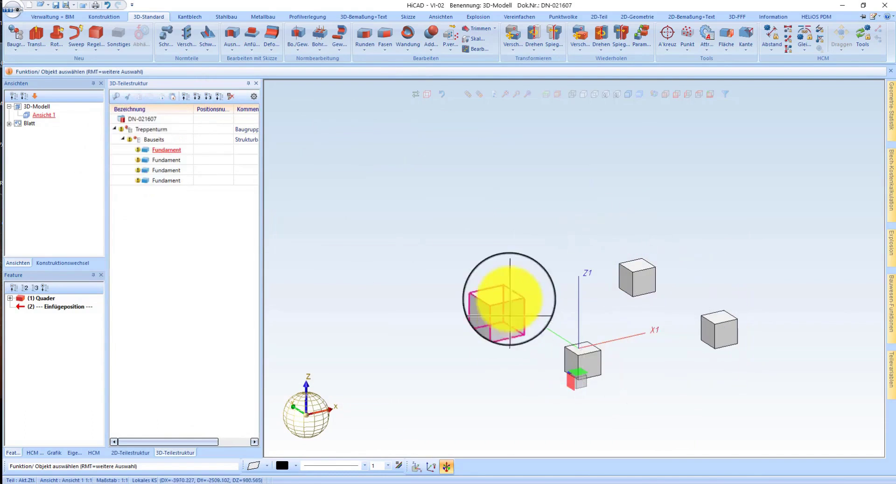
# Reopen the Fundament repetition settings, cancel unchanged, and select all four Fundament parts.
pyautogui.click(154, 139)
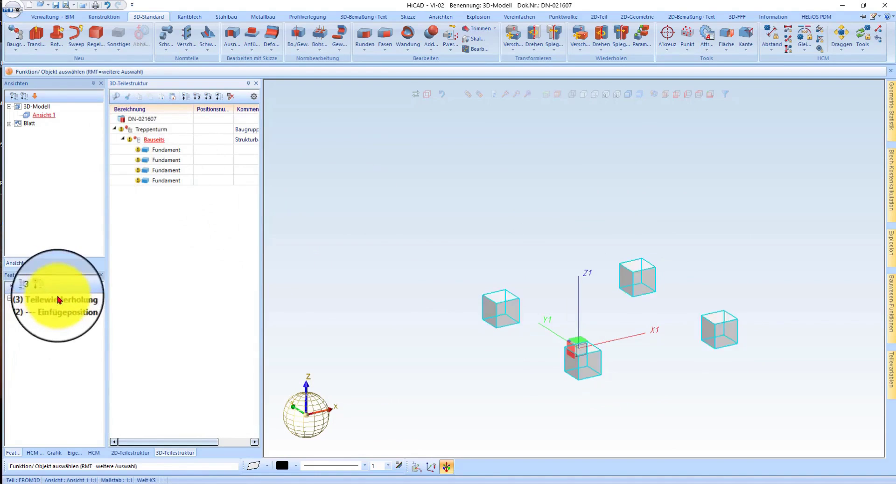
pyautogui.click(192, 181)
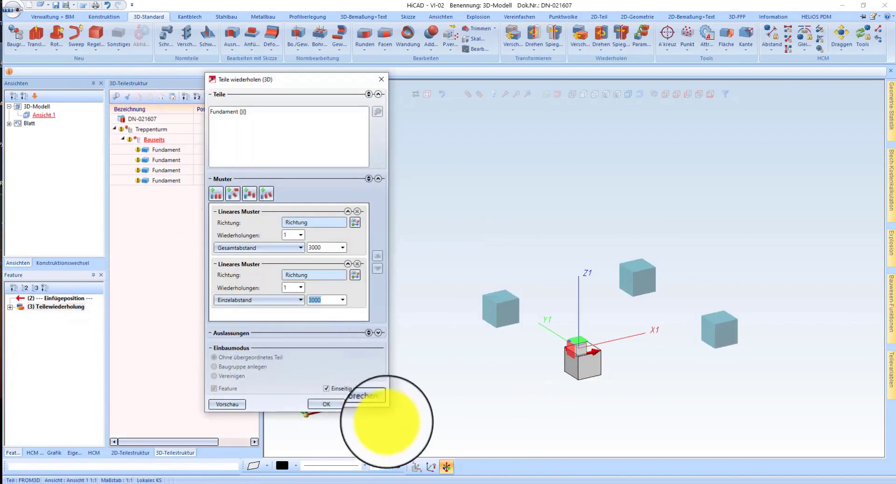
pyautogui.click(366, 410)
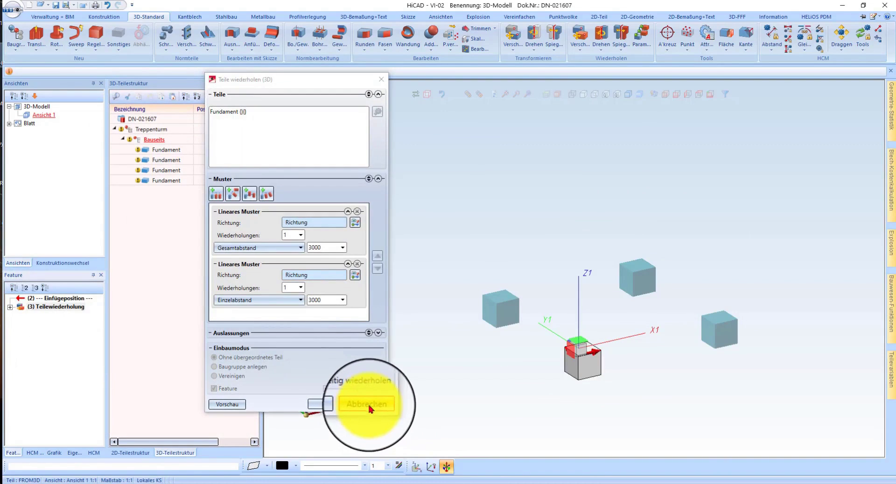
pyautogui.click(169, 181)
# Assign Beton bewehrt from Werkstoffe Bauwesen to the selected foundations.
pyautogui.rightClick(169, 181)
pyautogui.moveTo(216, 432)
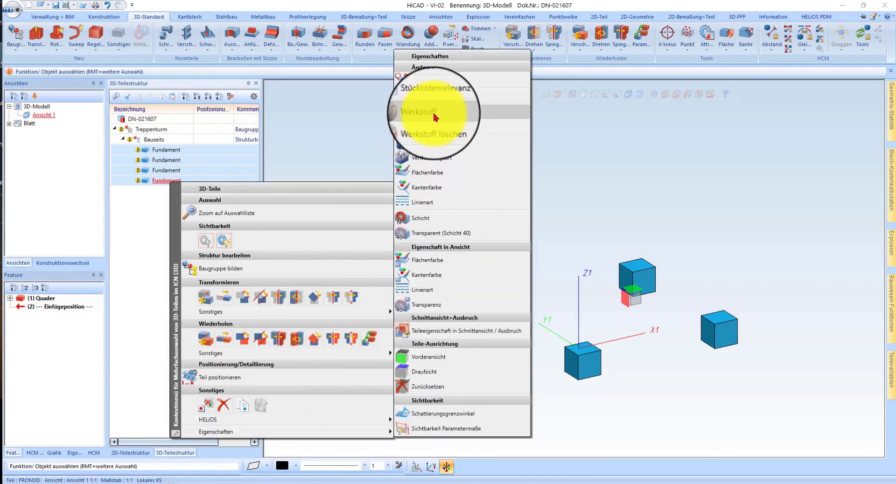
pyautogui.click(425, 112)
pyautogui.doubleClick(49, 39)
pyautogui.doubleClick(44, 48)
pyautogui.click(54, 55)
pyautogui.doubleClick(136, 65)
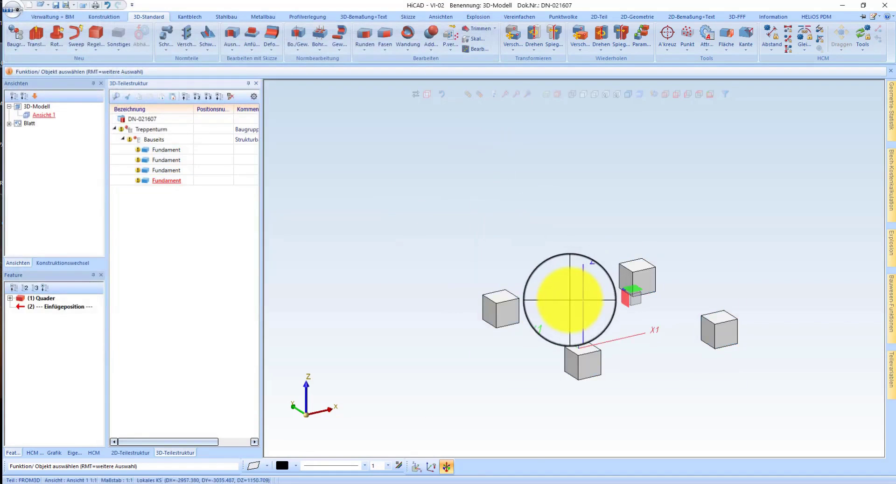
# Cancel a box selection around the foundations and collapse the Bauseits group.
pyautogui.moveTo(477, 256); pyautogui.dragTo(746, 379)
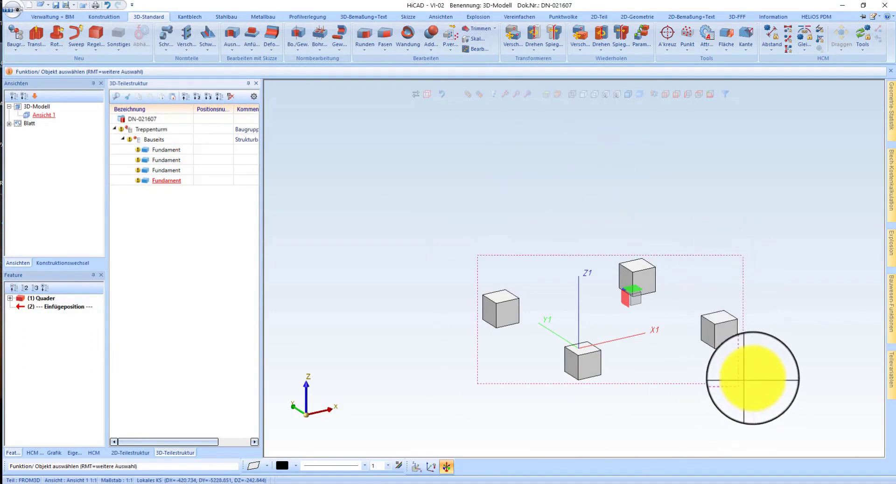
pyautogui.click(744, 380)
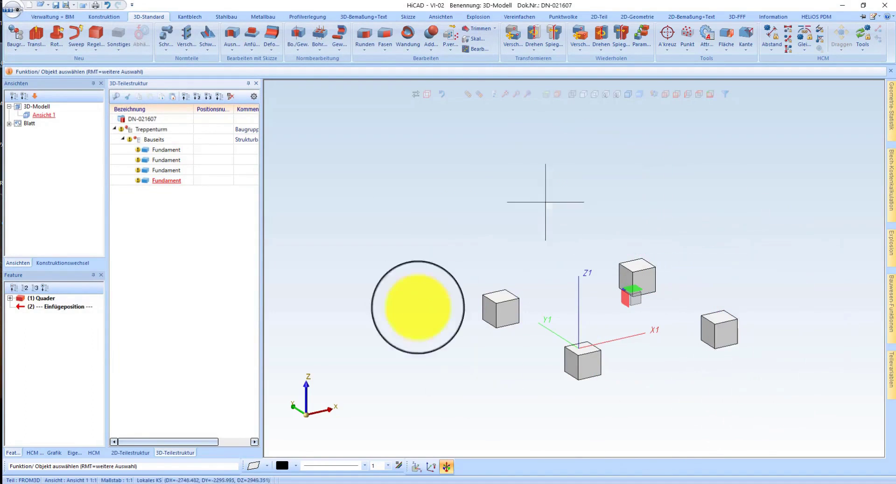
pyautogui.click(124, 140)
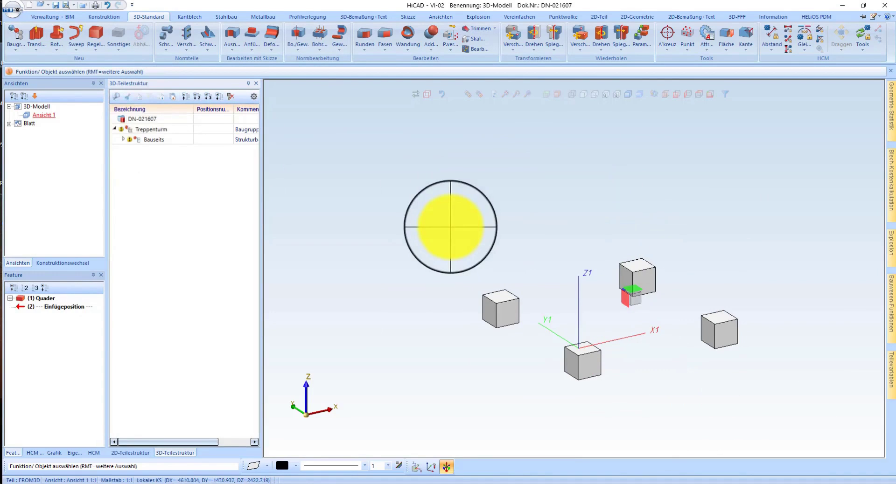
# Create Stahlbau as a Strukturbaugruppe excluded from the parts list.
pyautogui.click(450, 228)
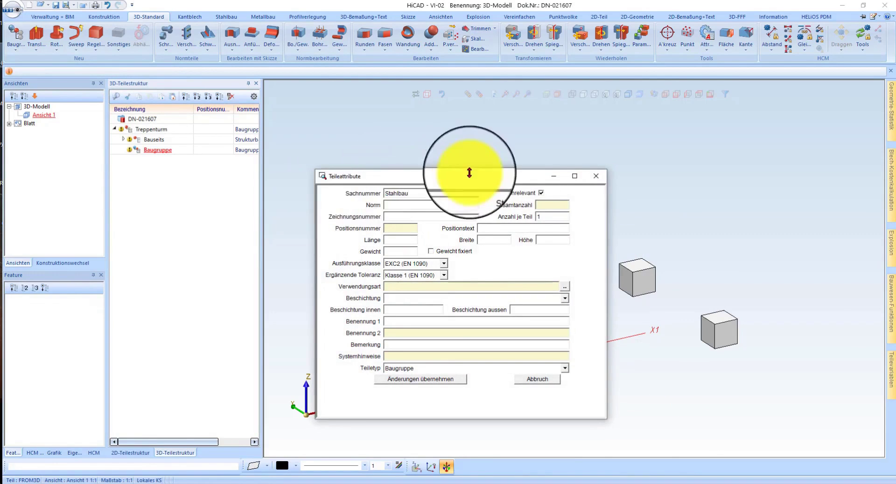
pyautogui.click(541, 193)
pyautogui.click(407, 369)
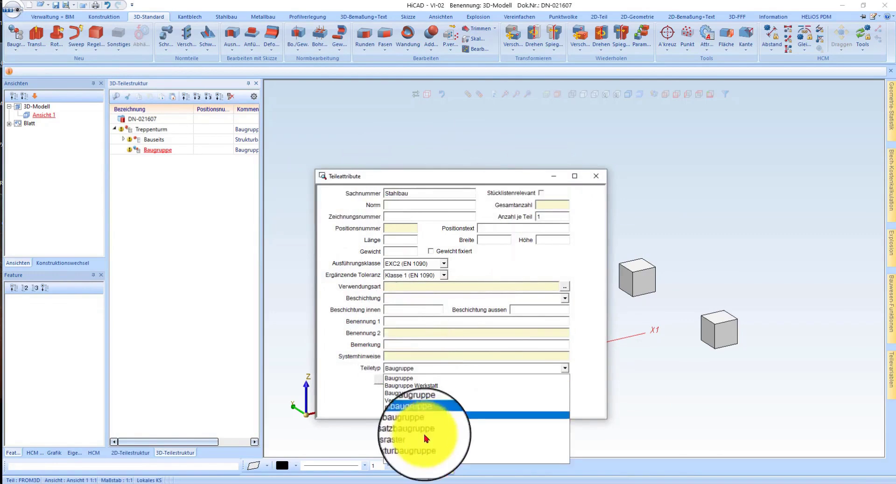
pyautogui.click(420, 394)
pyautogui.click(416, 379)
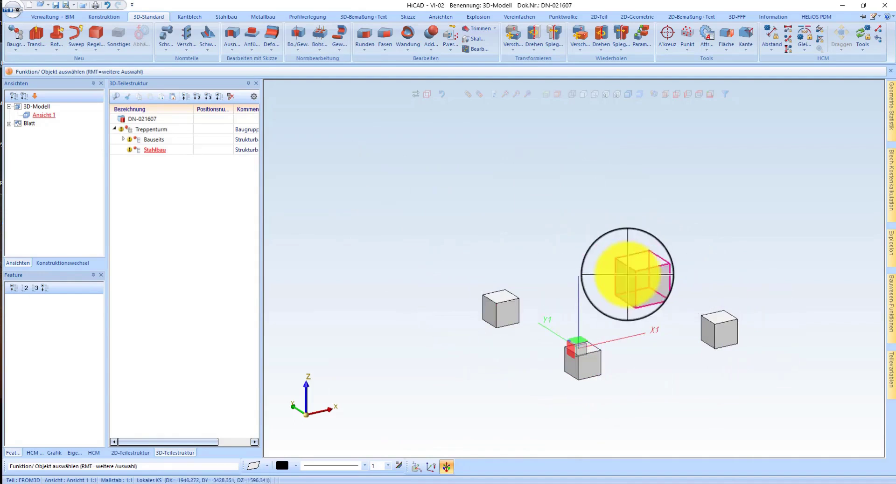
# Abandon an extra new assembly and pick up the Stahlbau assembly.
pyautogui.click(536, 196)
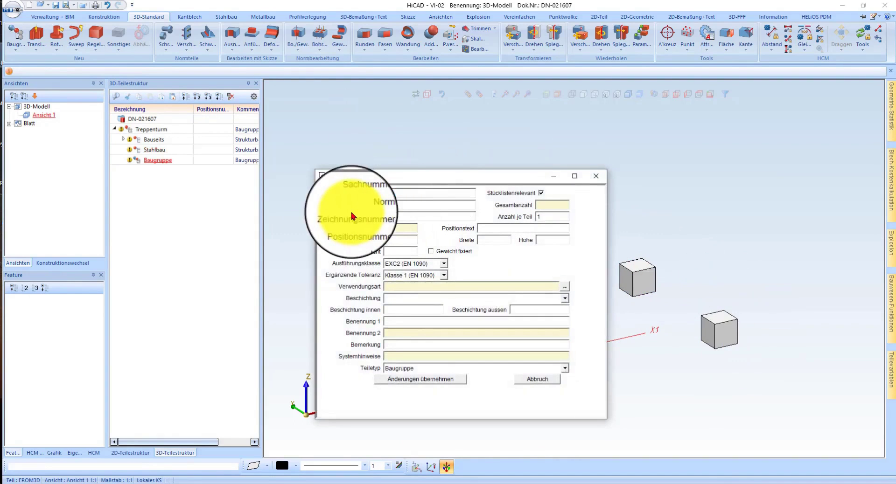
pyautogui.write('S')
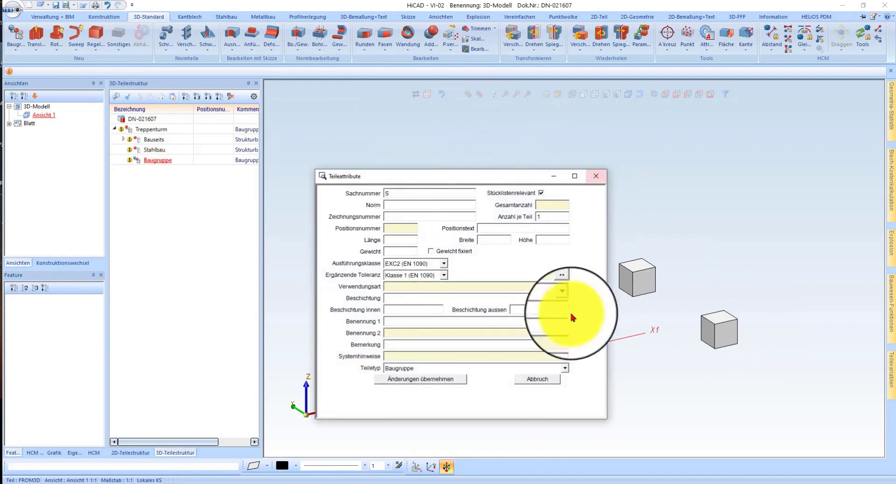
pyautogui.press('Return')
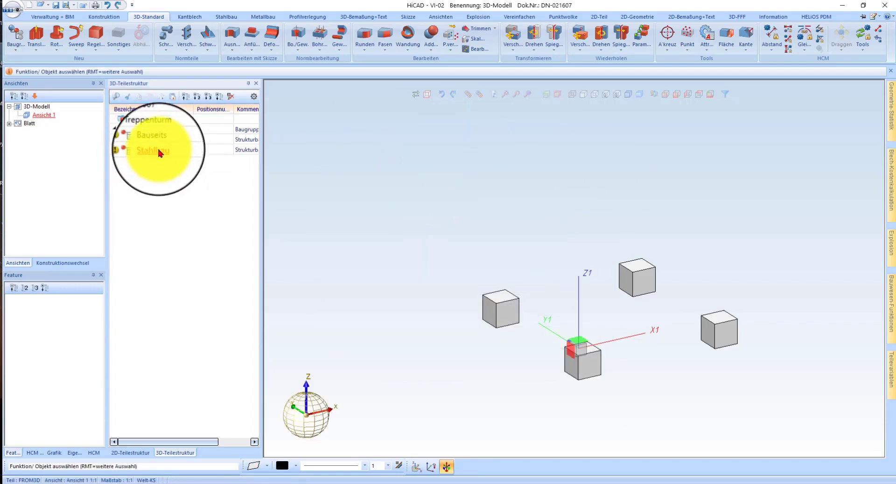
pyautogui.moveTo(159, 152)
pyautogui.mouseDown()
pyautogui.moveTo(143, 202)
pyautogui.moveTo(154, 214)
pyautogui.moveTo(160, 160)
pyautogui.moveTo(144, 180)
pyautogui.moveTo(153, 150)
pyautogui.mouseUp()
# Bring up the Stahlbau assembly's options and dismiss them without choosing anything.
pyautogui.rightClick(154, 161)
pyautogui.click(150, 146)
pyautogui.rightClick(153, 150)
pyautogui.click(144, 150)
pyautogui.rightClick(145, 151)
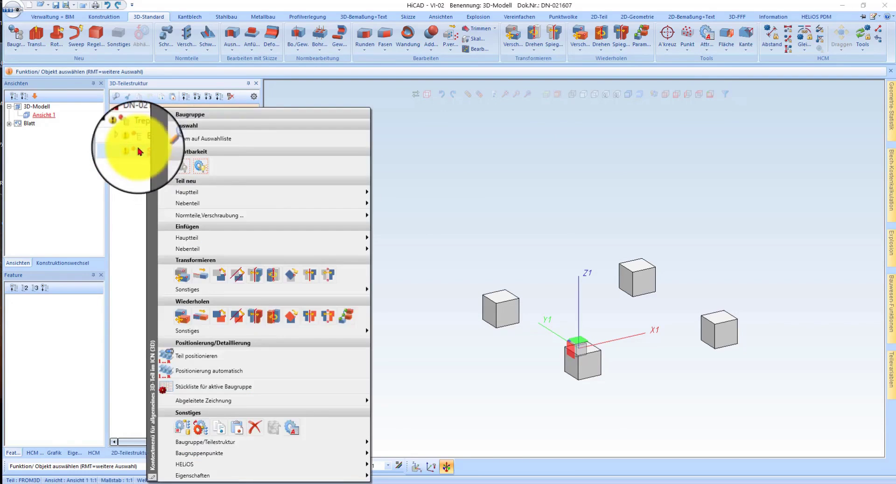
pyautogui.click(139, 150)
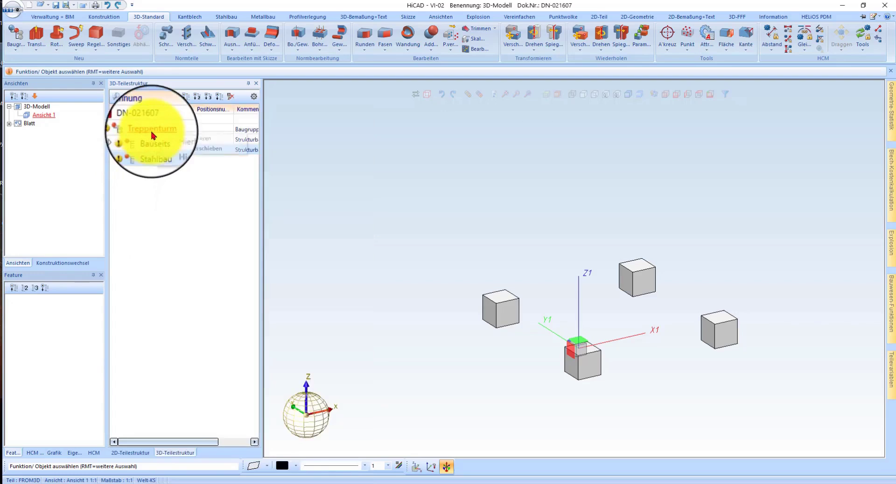
# Copy Stahlbau into Treppenturm, rename it Steher, and open the duplicate's attributes for renaming.
pyautogui.click(177, 137)
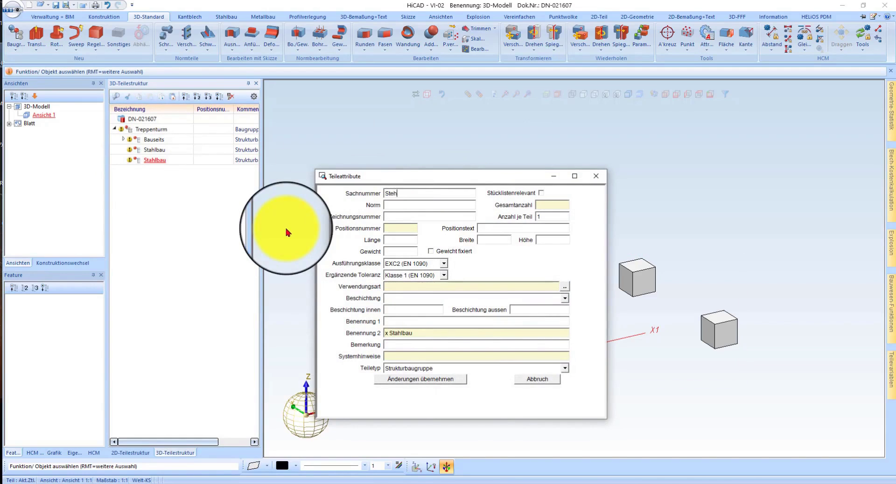
pyautogui.write('er')
pyautogui.click(433, 379)
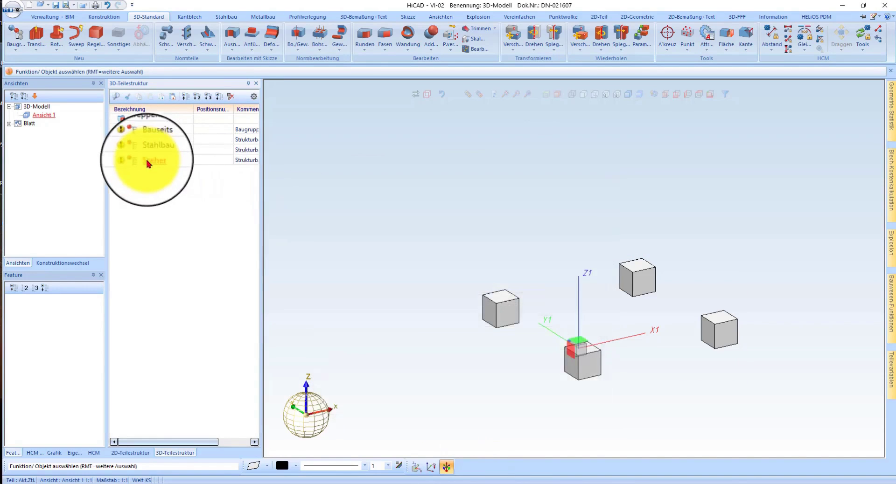
pyautogui.click(157, 162)
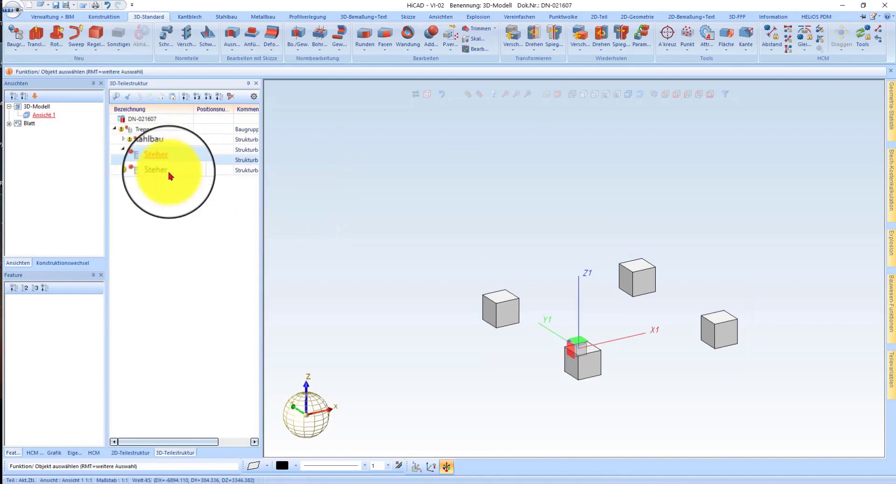
pyautogui.doubleClick(167, 175)
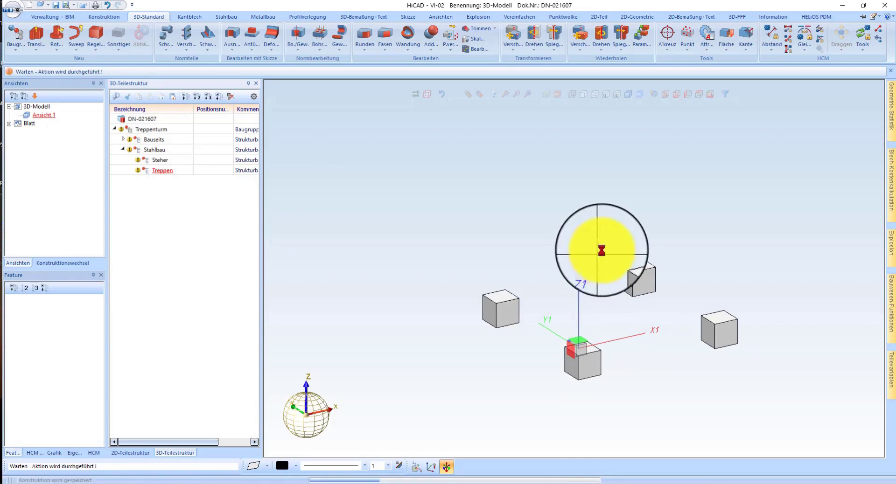
# Put the working plane on the foundation's top face and choose the HEA 200 standard profile.
pyautogui.click(549, 97)
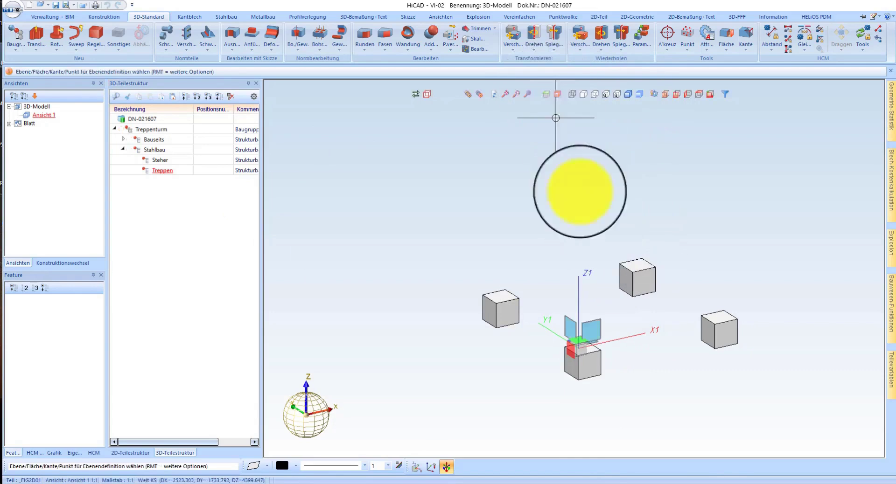
pyautogui.scroll(5, 571, 359)
pyautogui.click(599, 326)
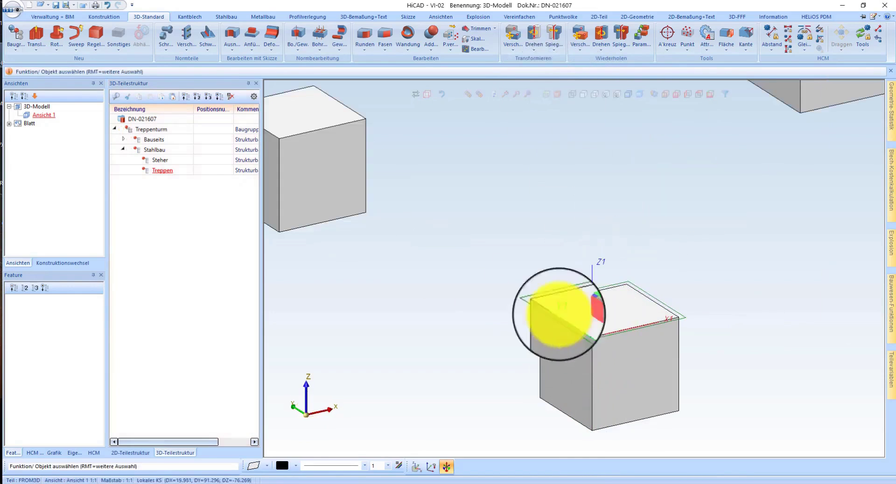
pyautogui.click(227, 18)
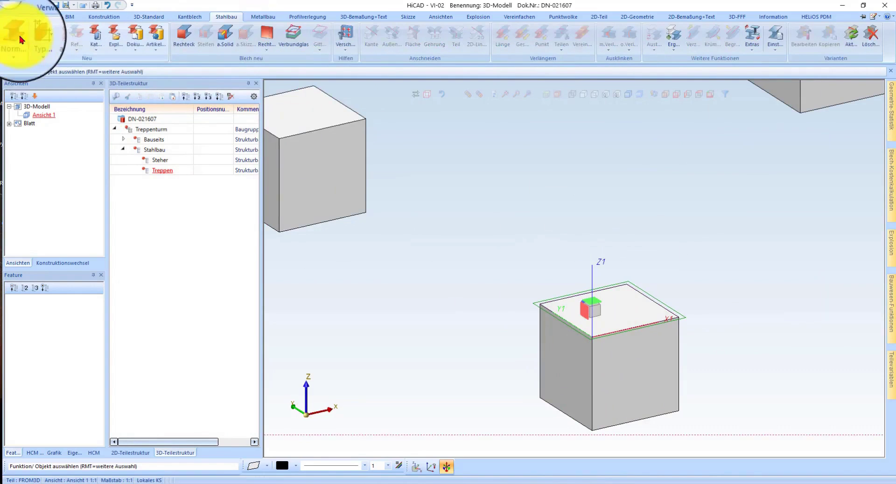
pyautogui.click(21, 39)
pyautogui.scroll(-1, 372, 296)
pyautogui.doubleClick(360, 206)
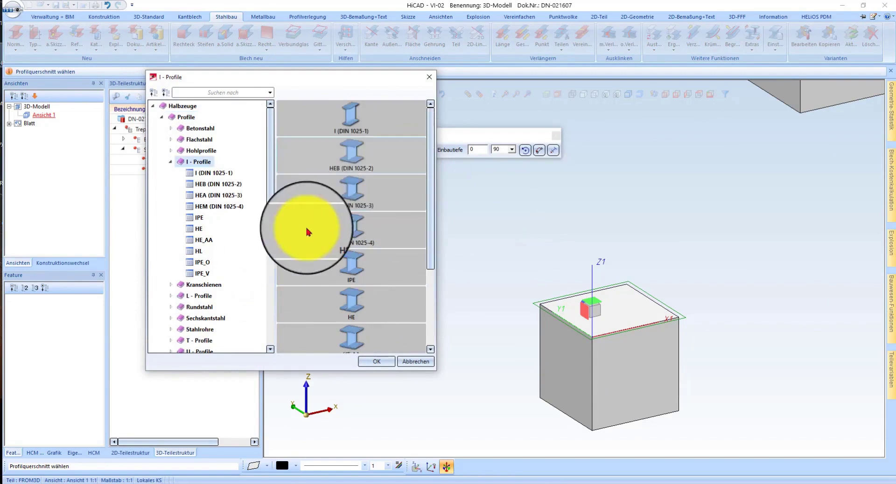
pyautogui.doubleClick(352, 191)
pyautogui.click(317, 155)
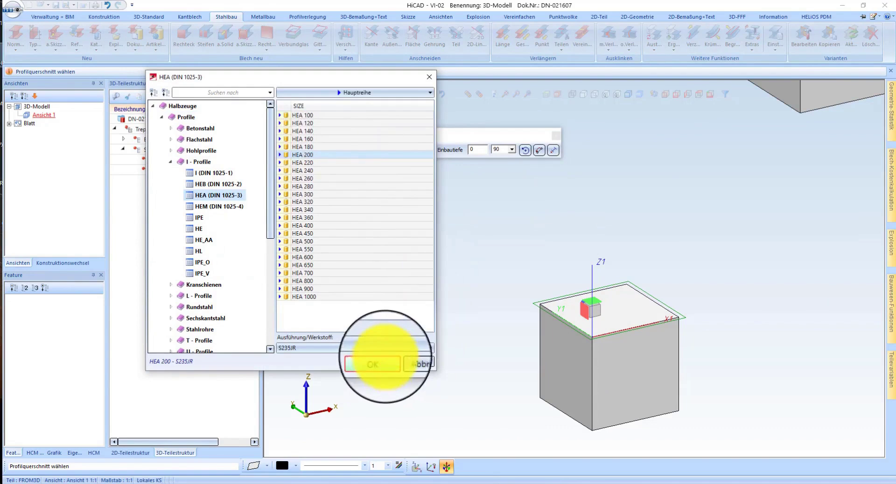
pyautogui.click(373, 364)
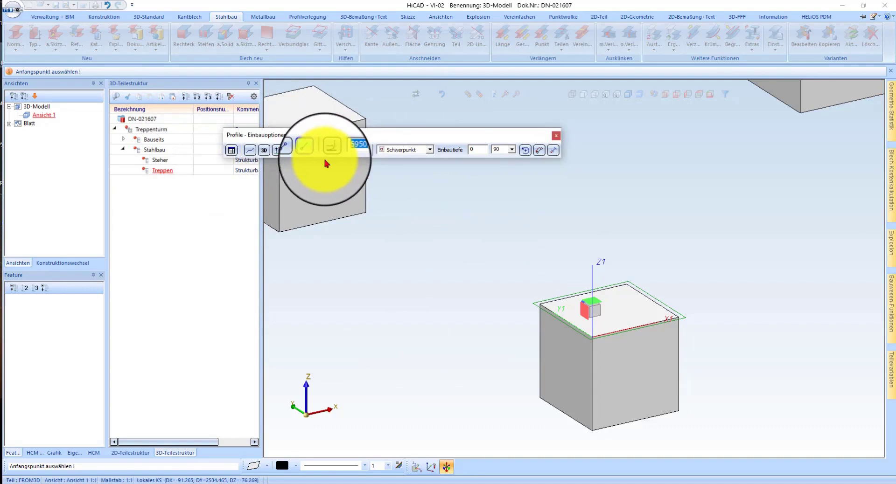
# Place the HEA 200 column, 6000 long and perpendicular, on the foundation top, anchored at its centroid.
pyautogui.write('6000')
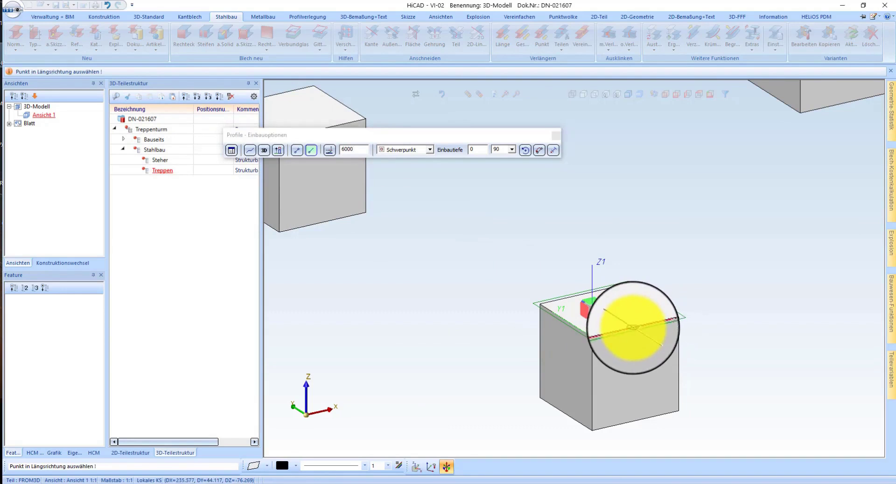
pyautogui.click(279, 150)
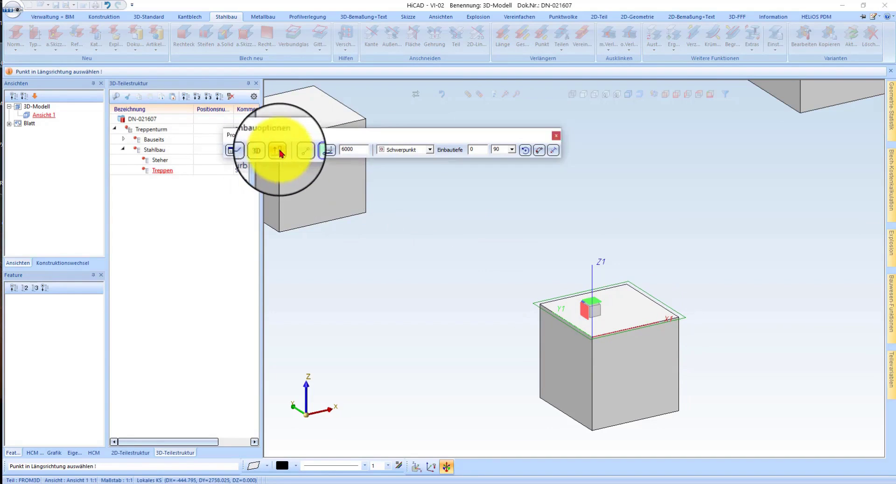
pyautogui.click(636, 332)
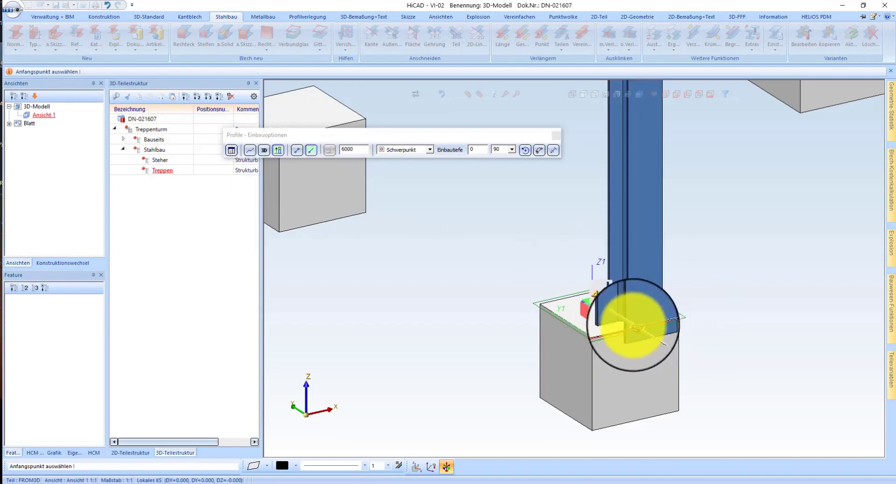
pyautogui.scroll(2, 643, 290)
pyautogui.moveTo(643, 291); pyautogui.dragTo(686, 304, button='middle')
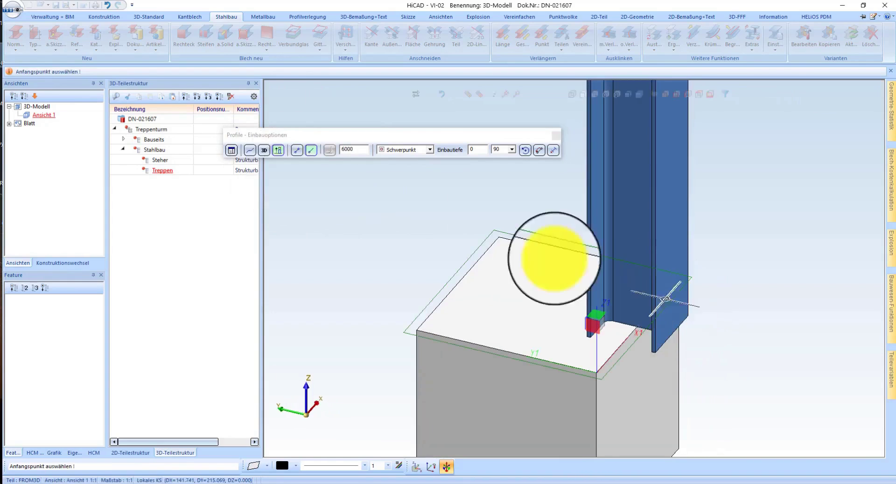
pyautogui.click(398, 152)
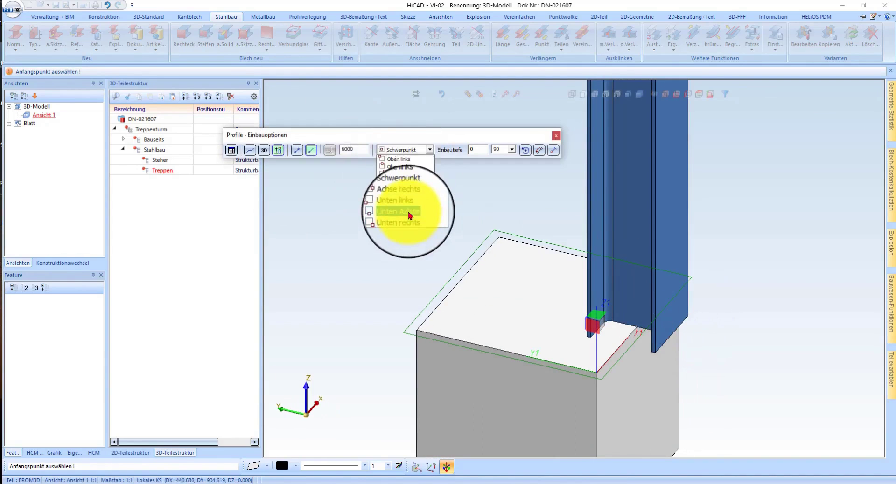
pyautogui.click(408, 216)
pyautogui.click(405, 150)
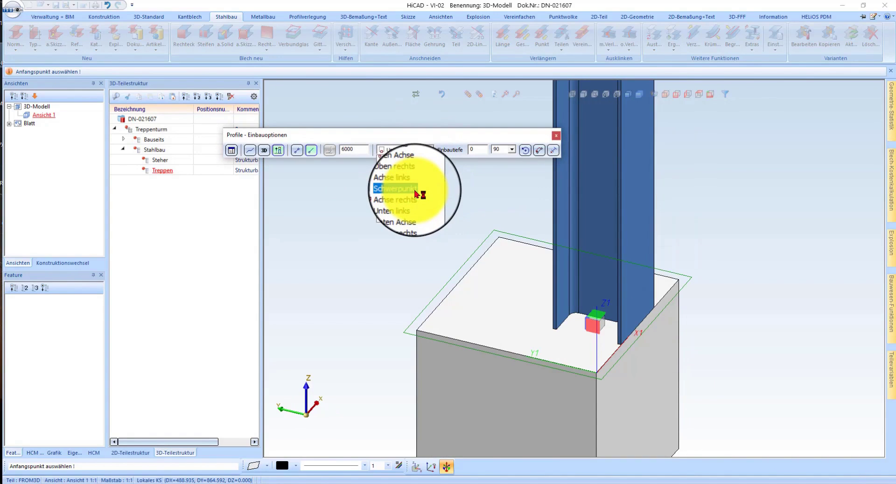
pyautogui.click(416, 192)
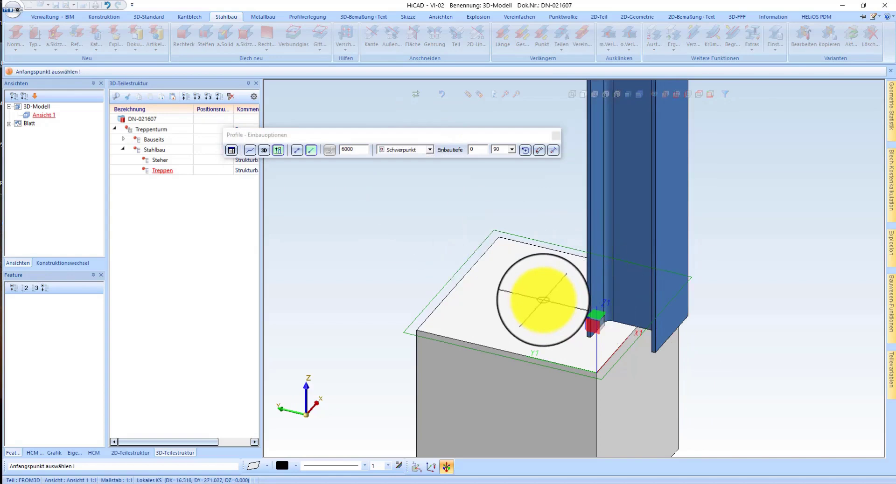
pyautogui.scroll(-5, 540, 297)
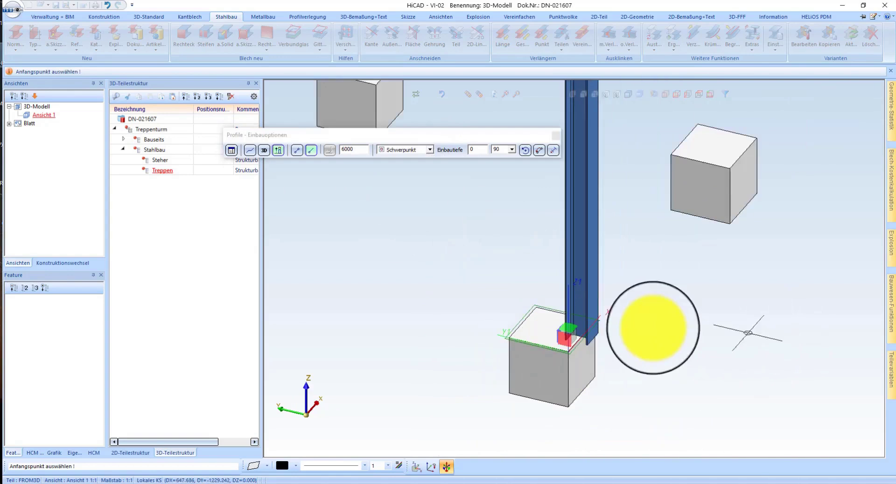
pyautogui.click(670, 326)
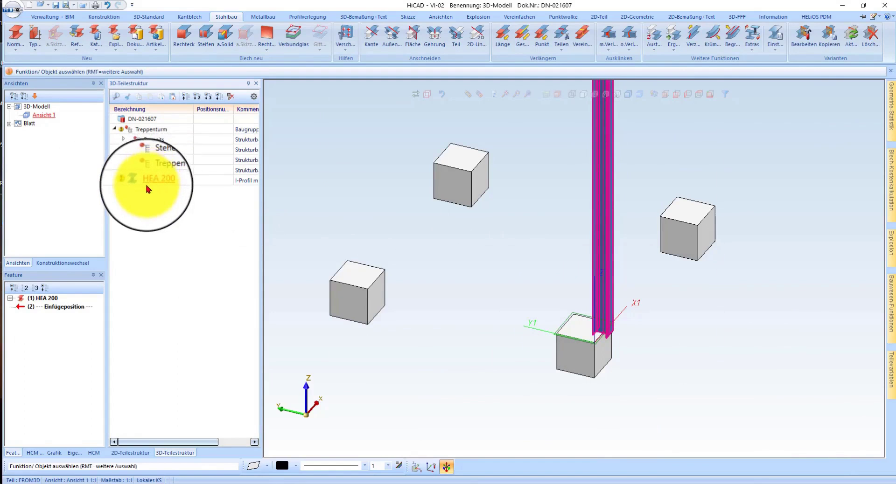
# Move HEA 200 into the Steher assembly and switch to a top view.
pyautogui.moveTo(152, 181); pyautogui.dragTo(155, 161)
pyautogui.scroll(2, 616, 264)
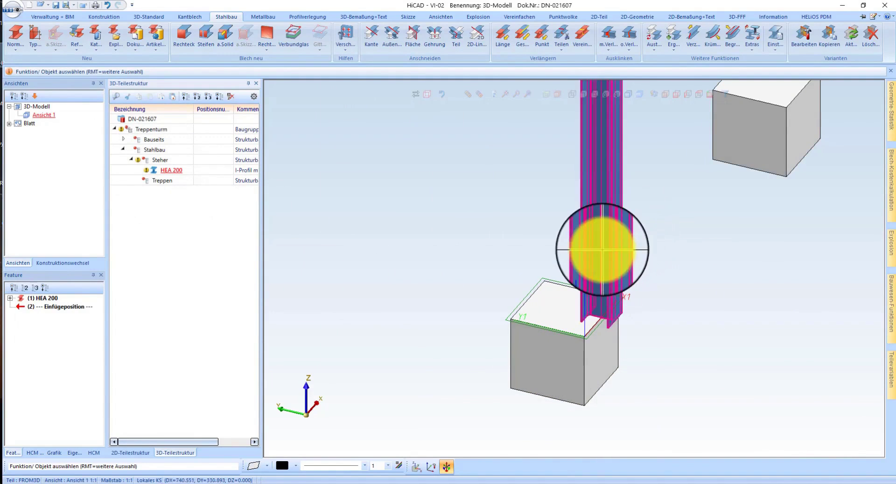
pyautogui.click(701, 100)
pyautogui.scroll(-2, 621, 161)
pyautogui.scroll(5, 524, 320)
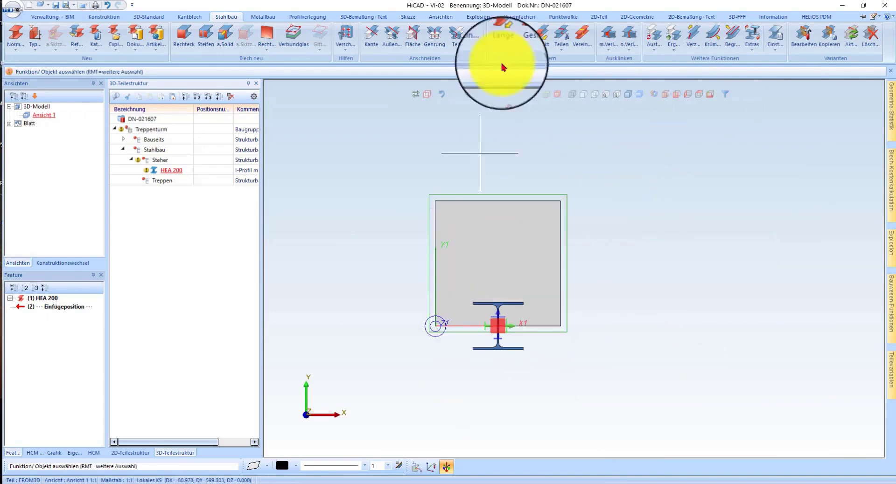
pyautogui.scroll(3, 471, 322)
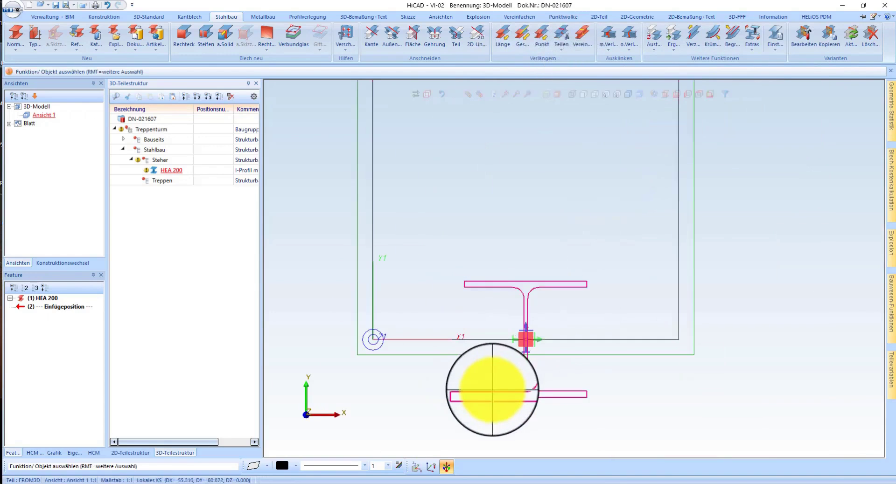
# Position the column relative to its flange and the foundation edge with a 145 offset.
pyautogui.rightClick(487, 374)
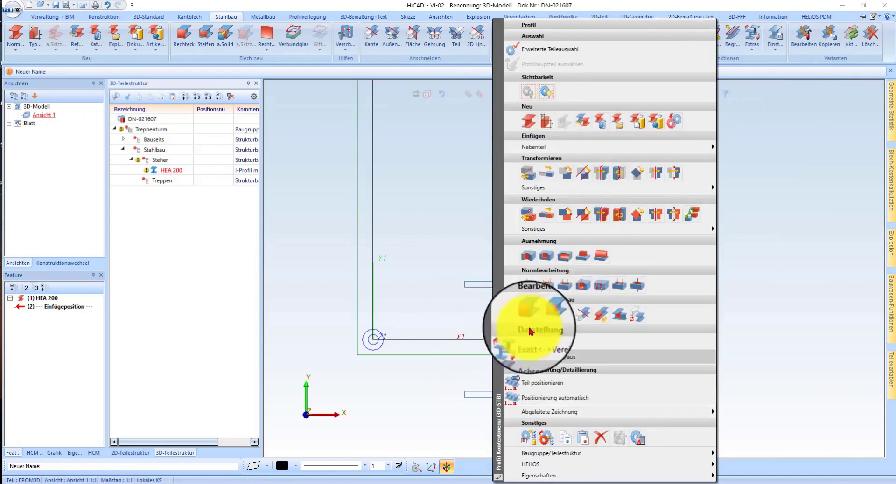
pyautogui.click(587, 177)
pyautogui.click(500, 394)
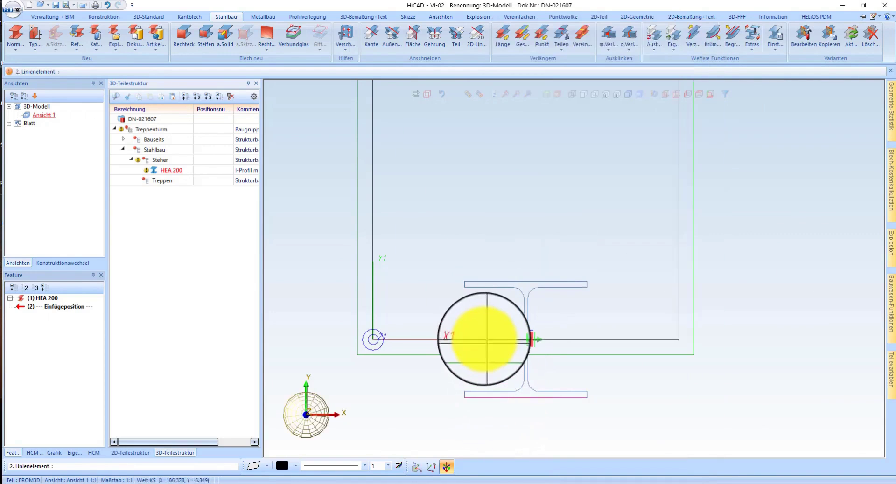
pyautogui.click(482, 339)
pyautogui.write('95.000+50')
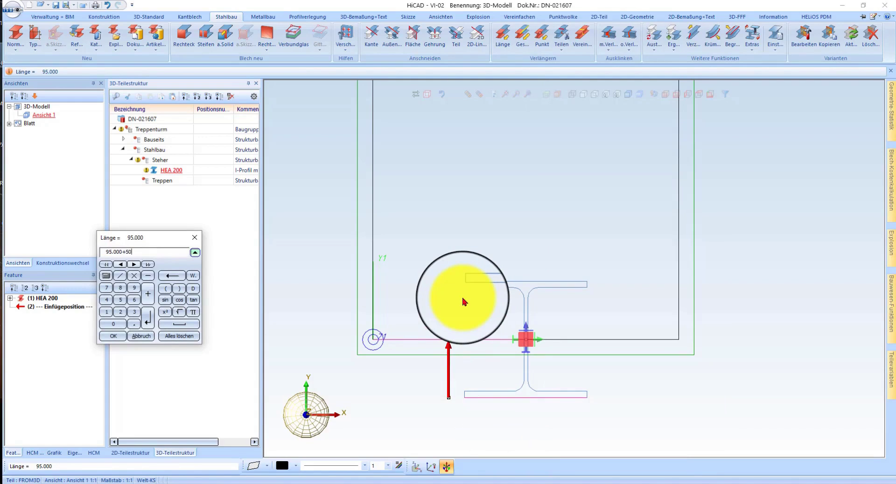
pyautogui.press('Return')
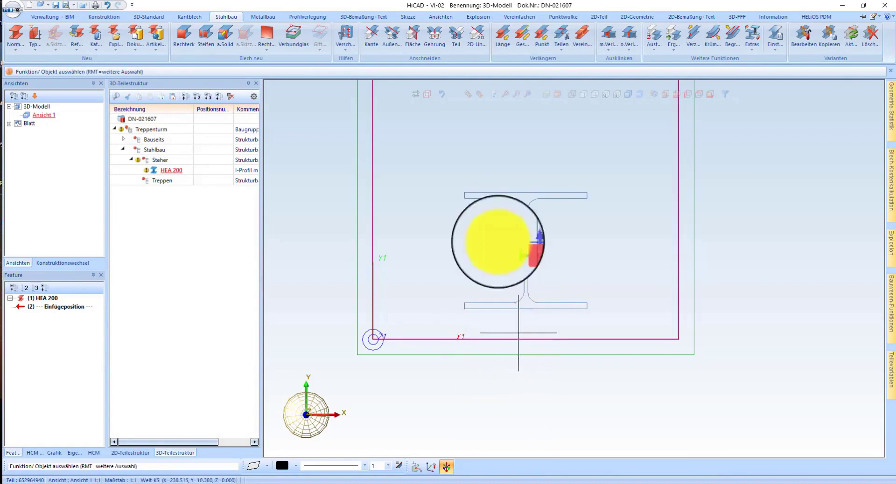
# Start a dimension on the column position, cancel it, and open the view's 1:20 scale setting.
pyautogui.click(363, 17)
pyautogui.click(13, 37)
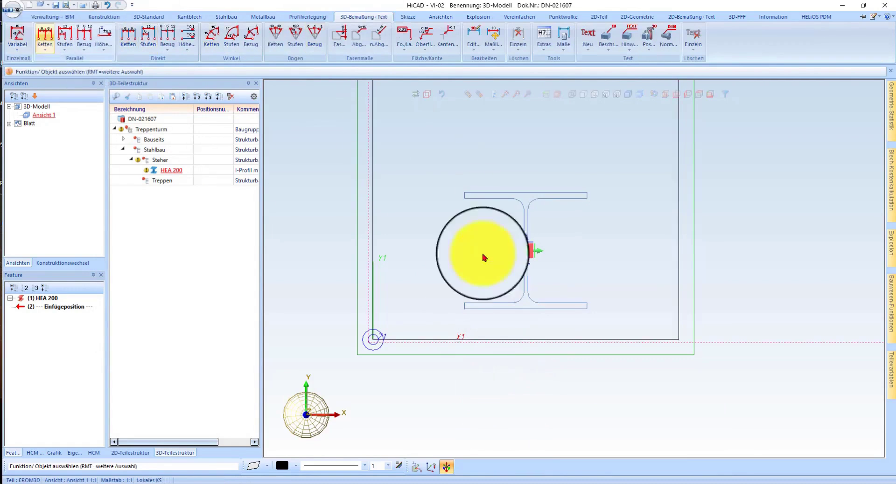
pyautogui.click(539, 310)
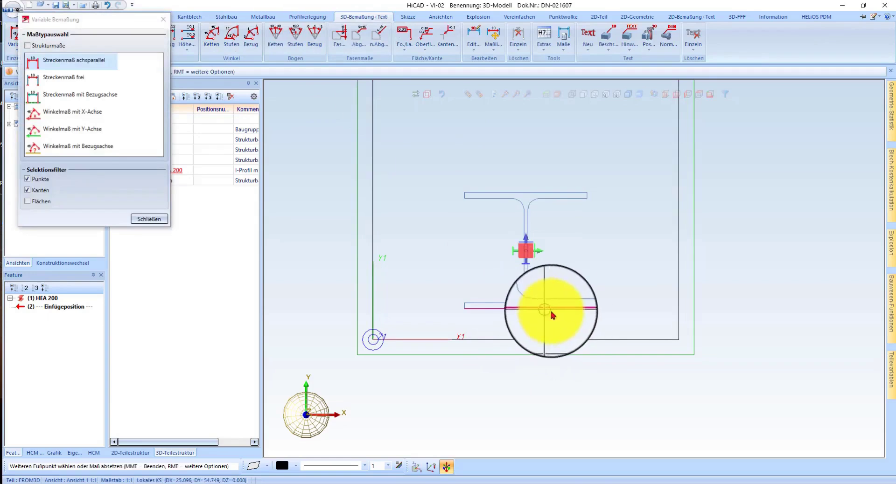
pyautogui.scroll(3, 612, 322)
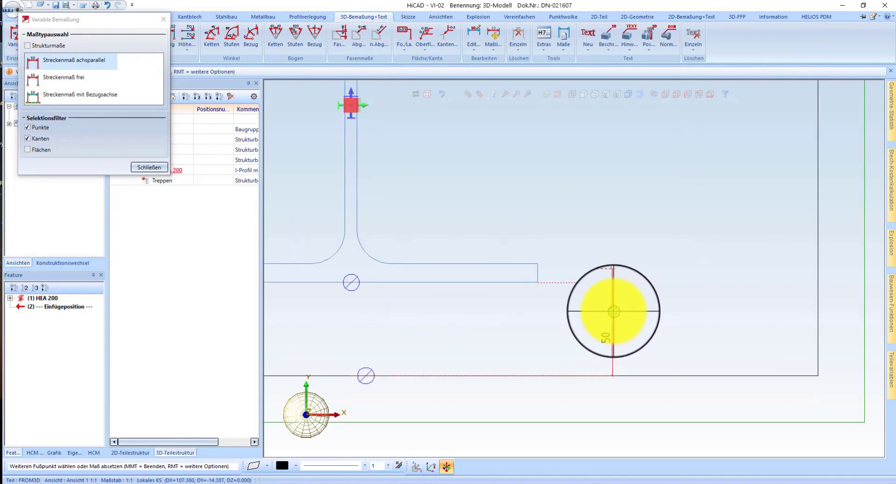
pyautogui.scroll(-3, 612, 312)
pyautogui.scroll(-2, 566, 314)
pyautogui.middleClick(550, 320)
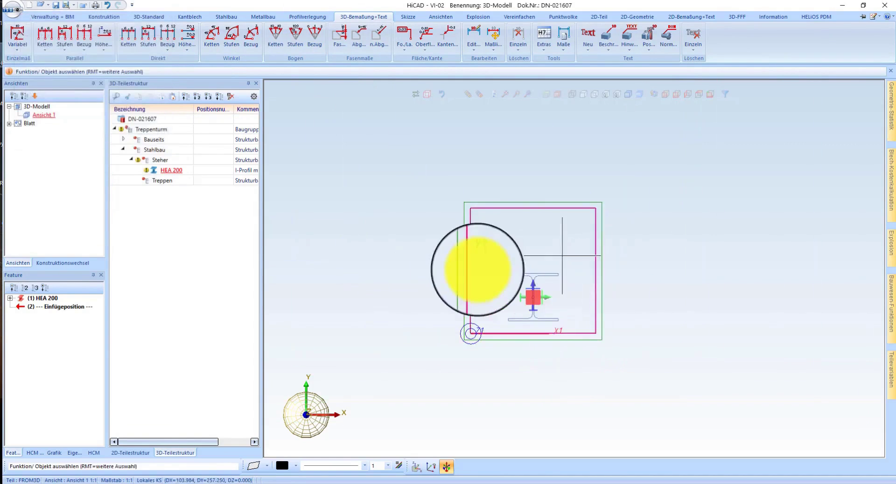
pyautogui.scroll(-2, 521, 217)
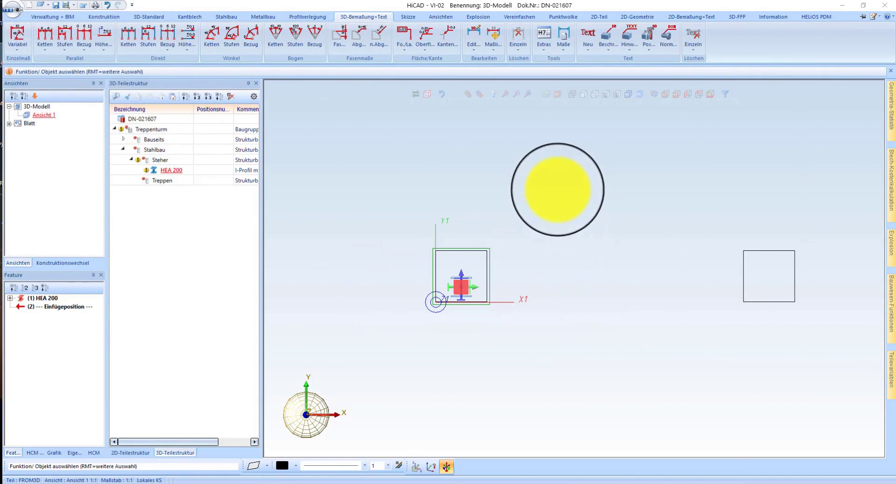
pyautogui.rightClick(557, 189)
pyautogui.click(621, 425)
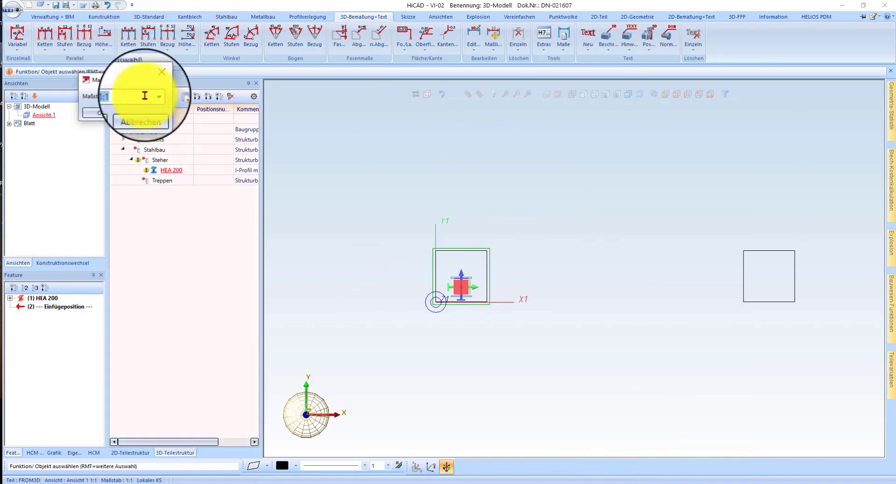
# Apply the 1:20 drawing scale and switch to a shaded isometric view.
pyautogui.click(96, 113)
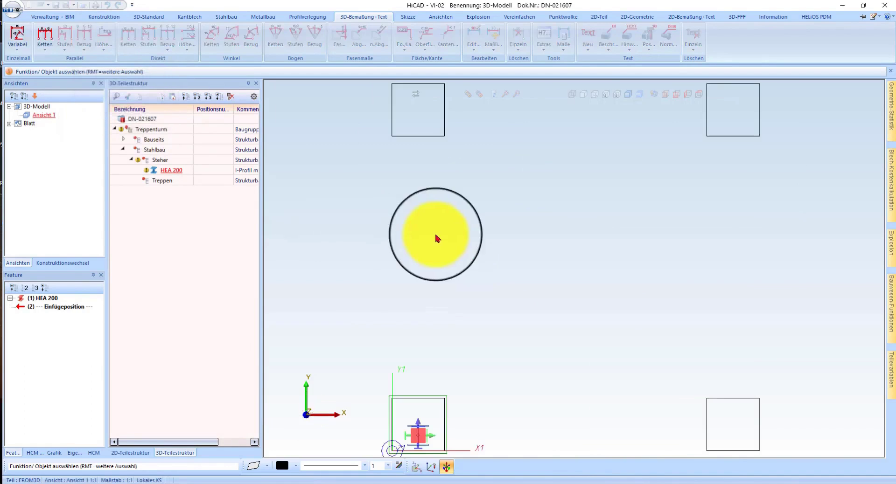
pyautogui.click(628, 94)
pyautogui.click(676, 93)
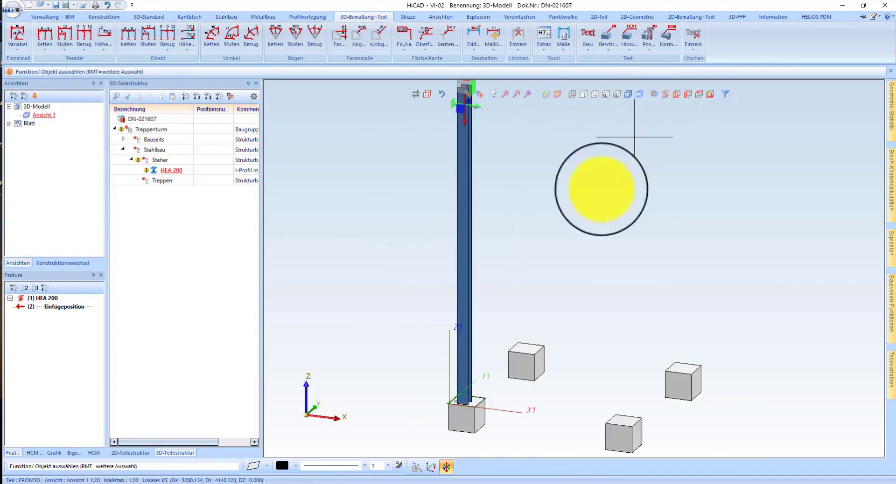
# Copy the HEA 200 column from its base corner onto the other three foundations.
pyautogui.rightClick(468, 347)
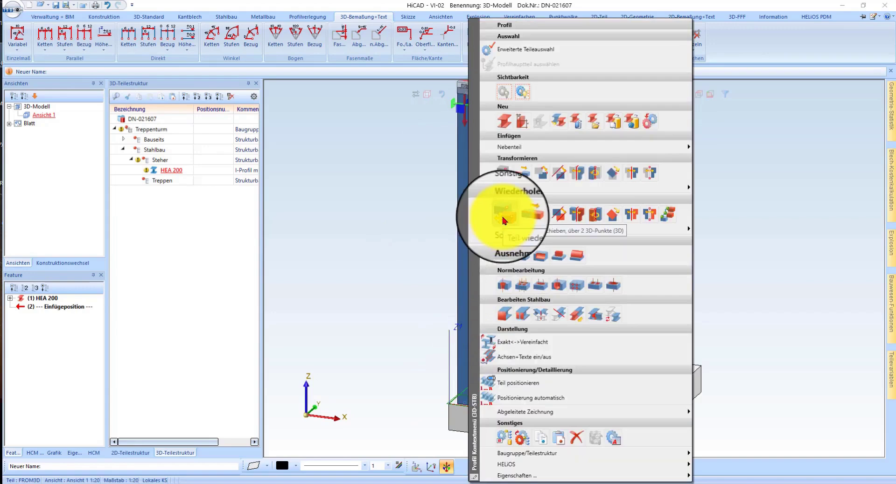
pyautogui.click(504, 221)
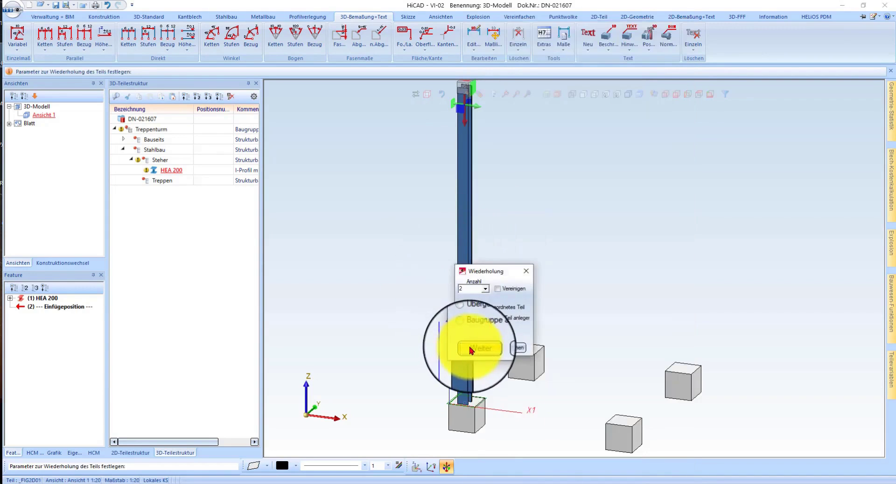
pyautogui.click(471, 345)
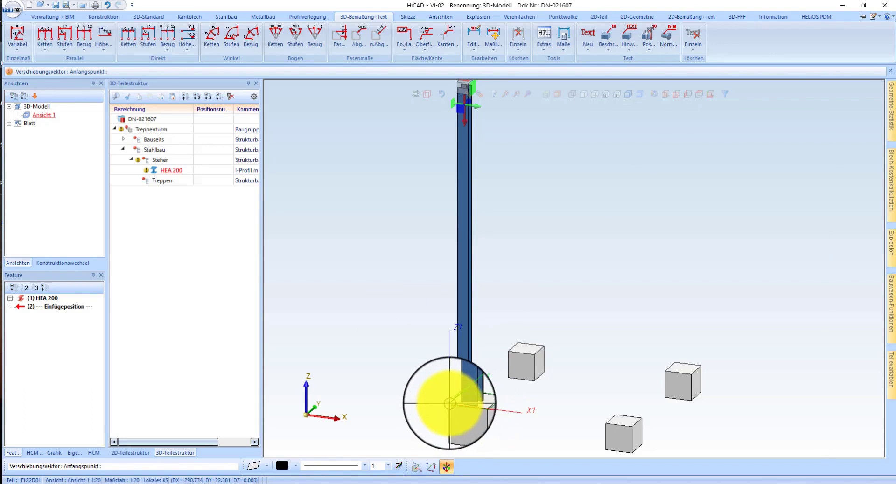
pyautogui.press('l')
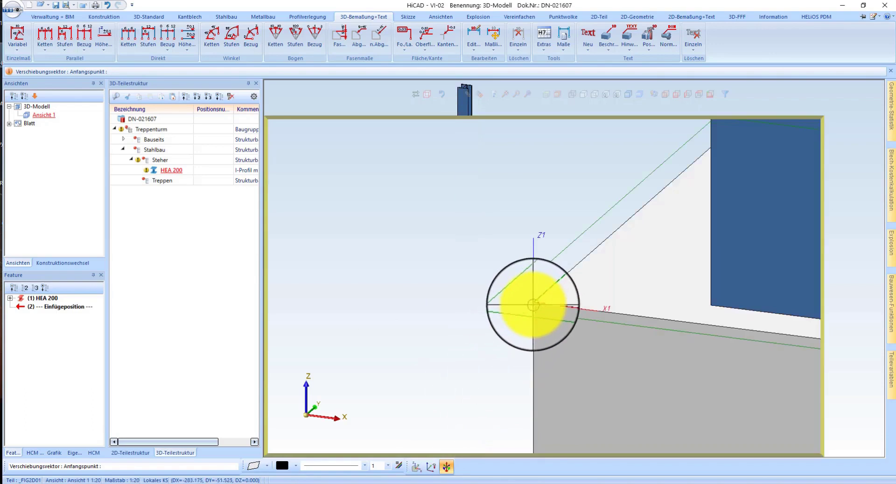
pyautogui.click(535, 309)
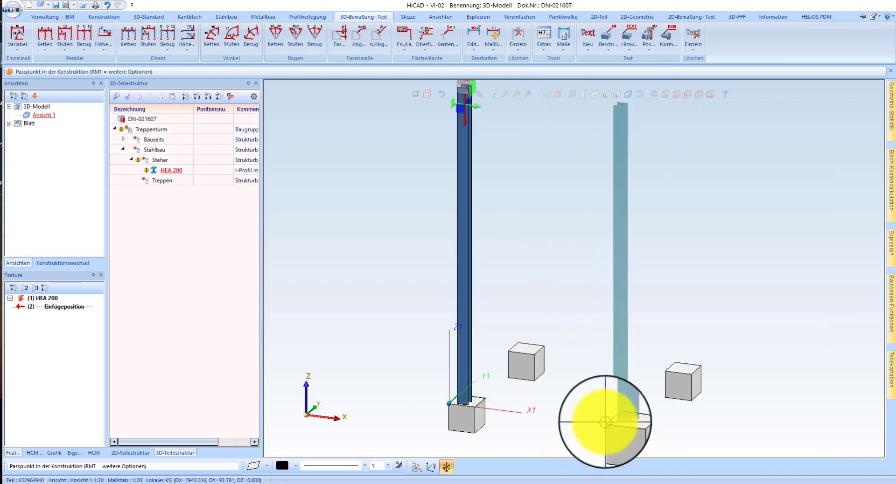
pyautogui.click(605, 424)
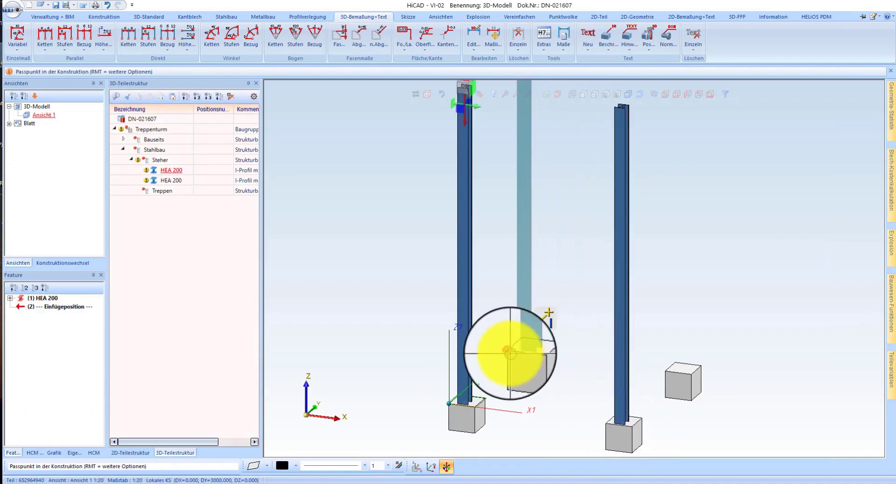
pyautogui.click(509, 350)
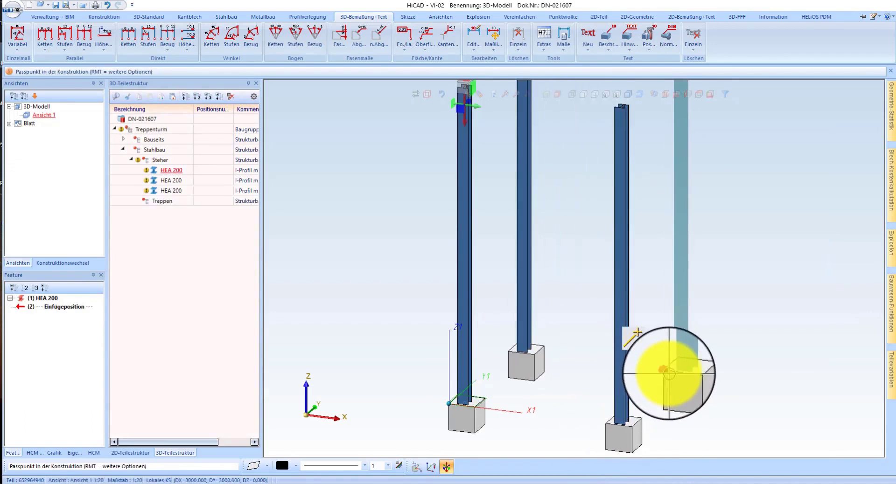
pyautogui.click(668, 376)
pyautogui.scroll(-1, 614, 256)
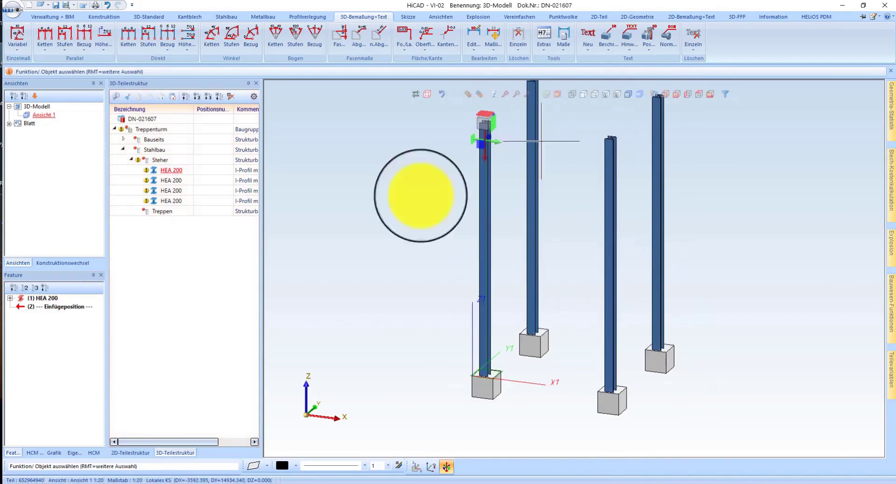
pyautogui.click(702, 99)
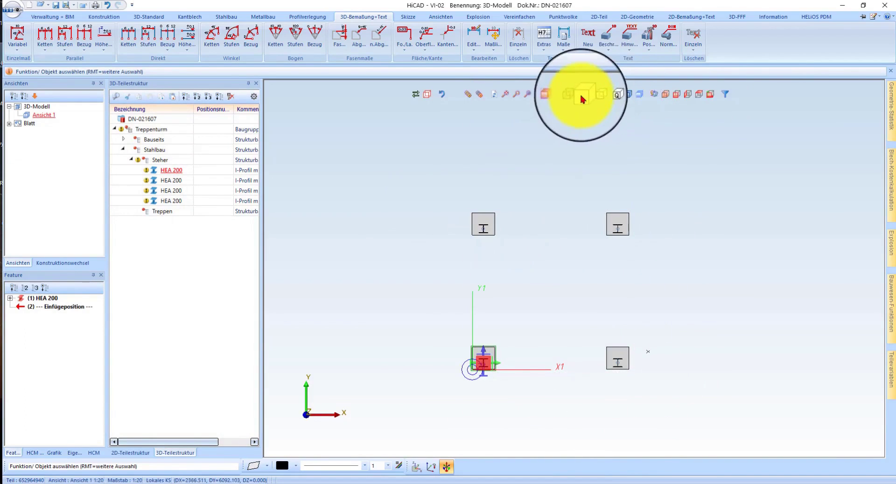
pyautogui.scroll(4, 506, 168)
# Reposition one copied column against the foundation's top edge with a 260-50 (210) offset.
pyautogui.click(449, 282)
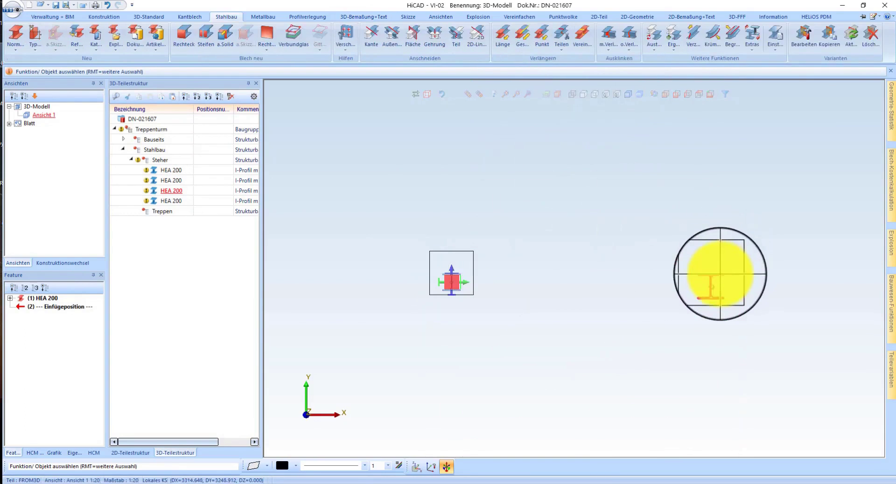
pyautogui.scroll(3, 720, 274)
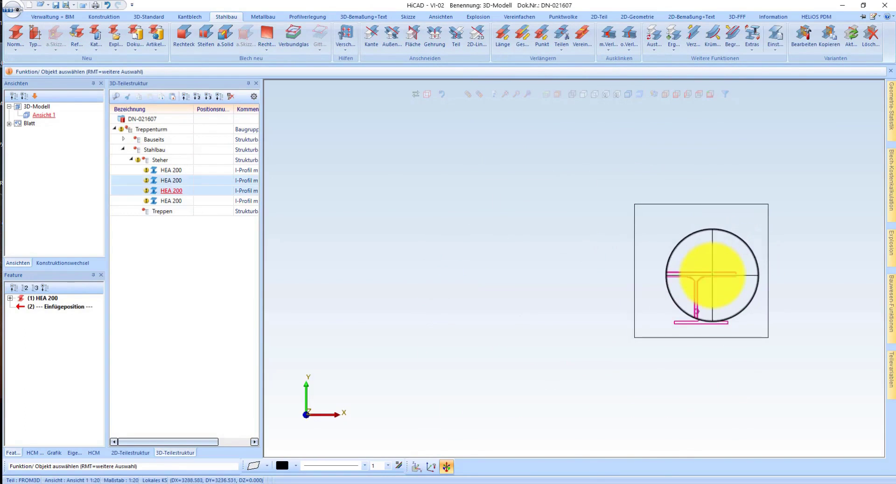
pyautogui.rightClick(721, 271)
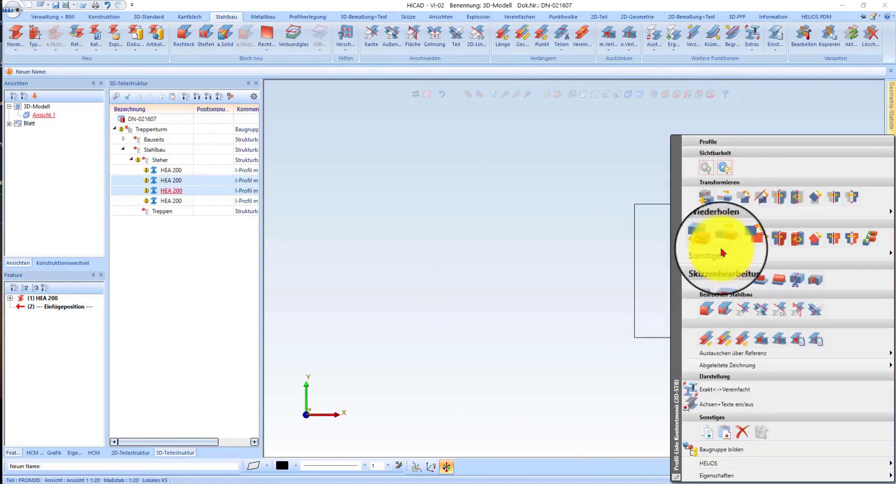
pyautogui.click(779, 197)
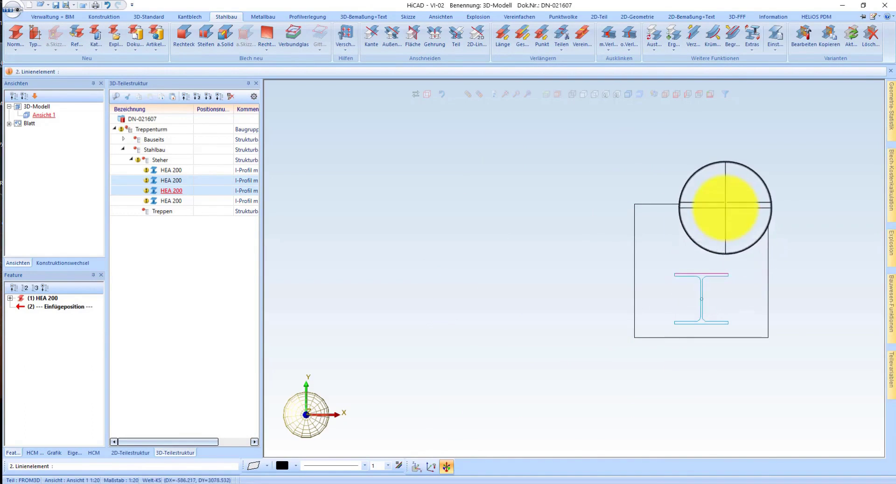
pyautogui.click(725, 205)
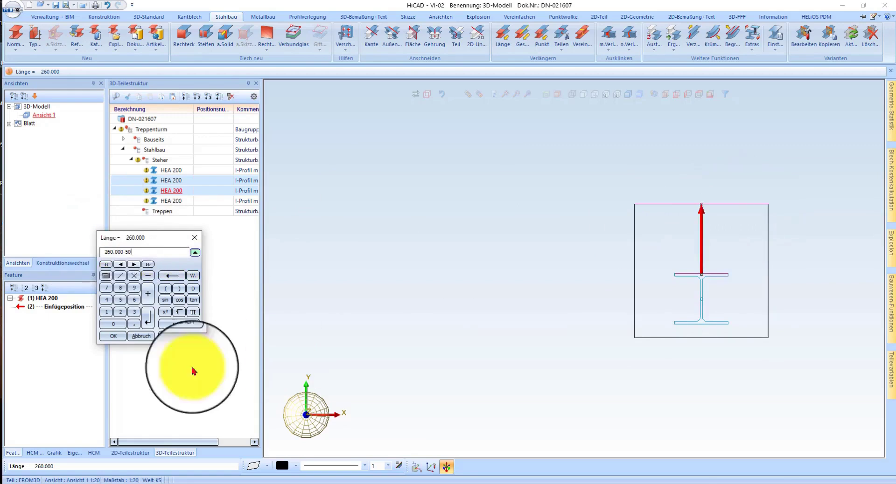
pyautogui.click(114, 337)
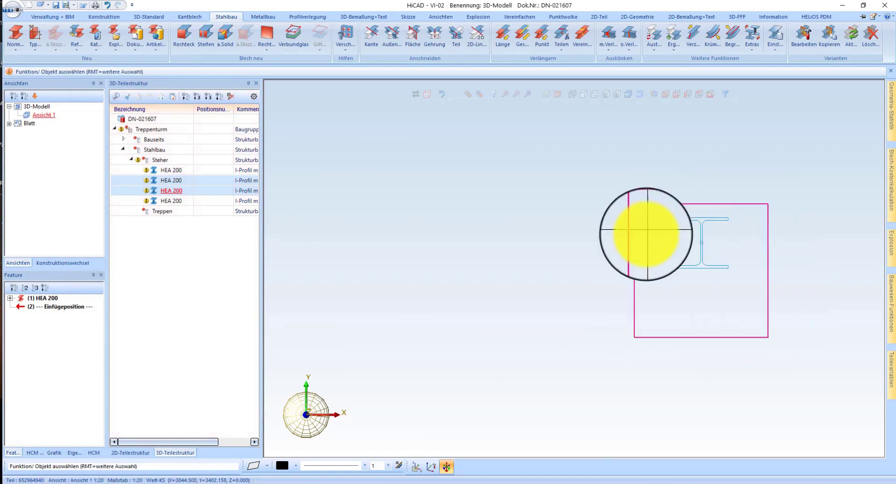
pyautogui.scroll(-3, 672, 224)
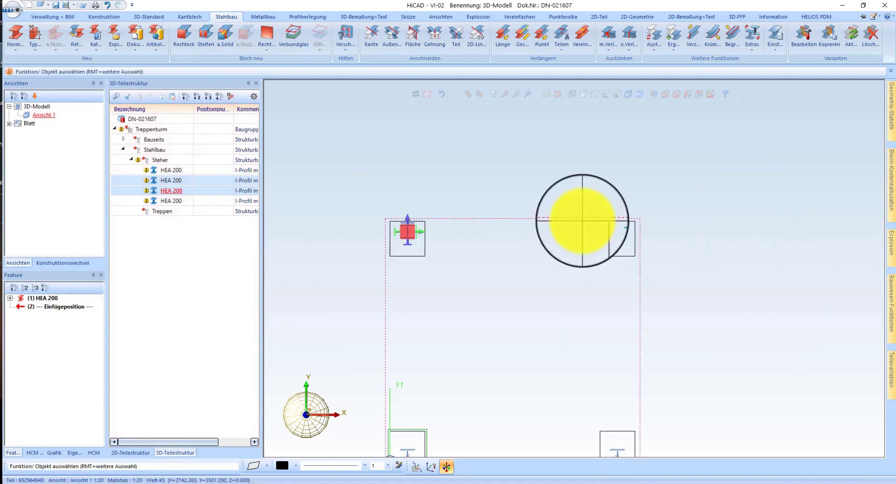
# Return to the isometric view and accept the four placed HEA 200 columns.
pyautogui.click(666, 97)
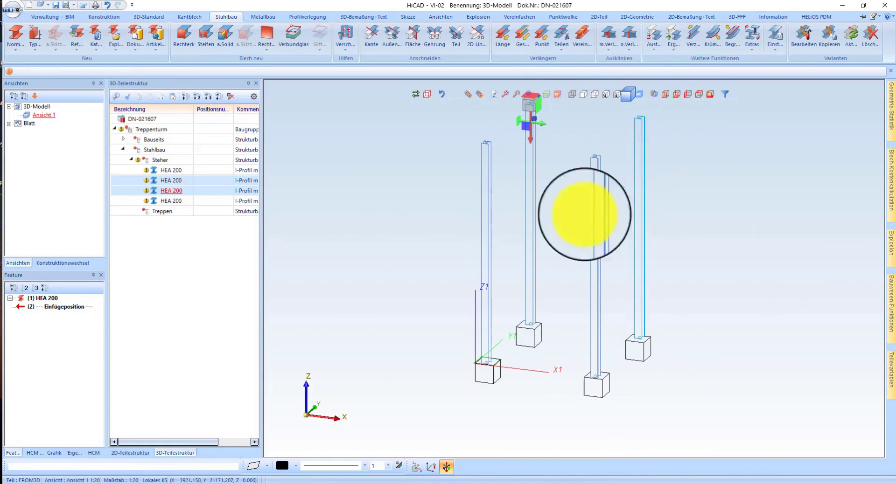
pyautogui.scroll(3, 470, 380)
pyautogui.scroll(2, 472, 326)
pyautogui.scroll(-1, 545, 332)
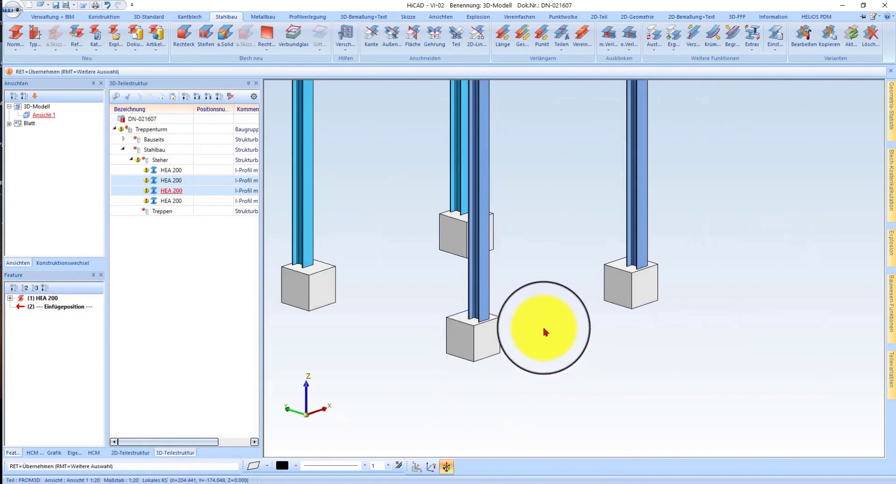
pyautogui.press('Return')
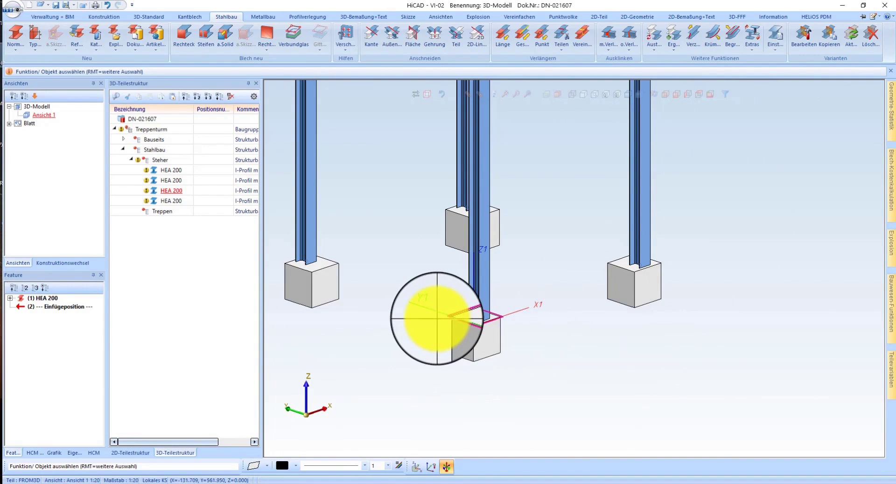
pyautogui.scroll(-1, 437, 318)
pyautogui.scroll(3, 570, 326)
pyautogui.scroll(-1, 464, 291)
pyautogui.scroll(-2, 624, 330)
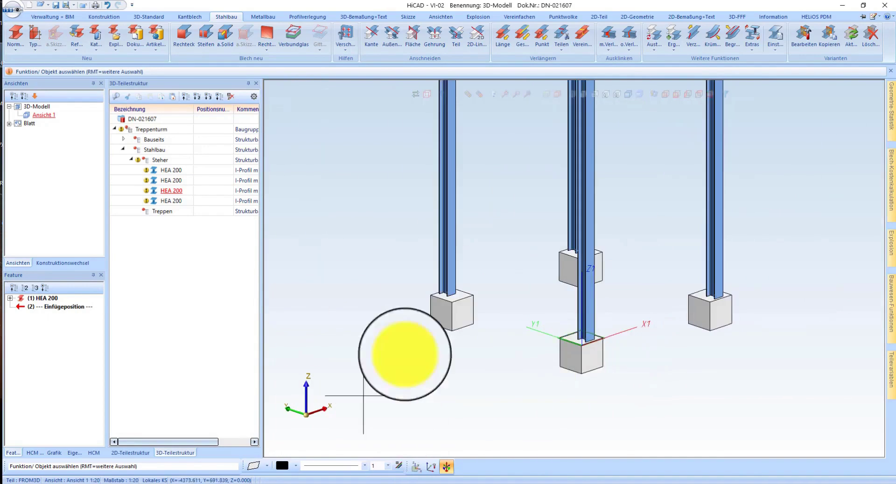
pyautogui.scroll(-2, 405, 354)
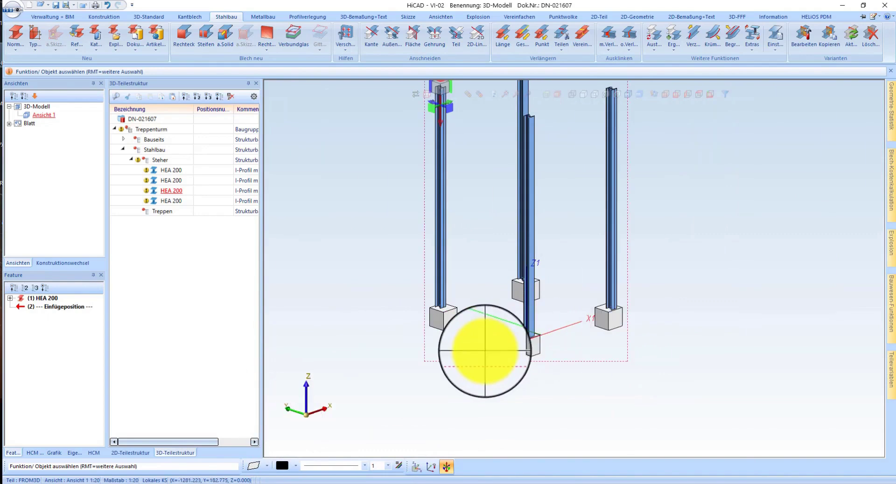
# Launch the Stahlbau stair configurator and skip the stair-hole sketch.
pyautogui.click(891, 303)
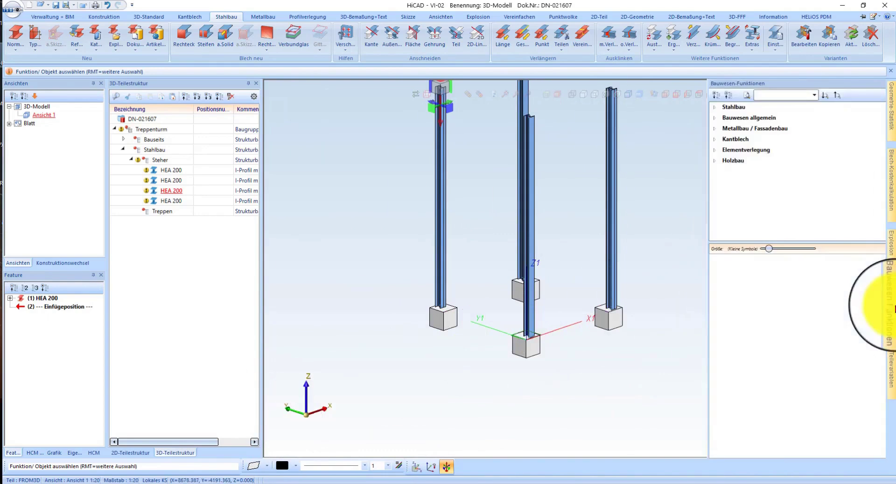
pyautogui.click(699, 106)
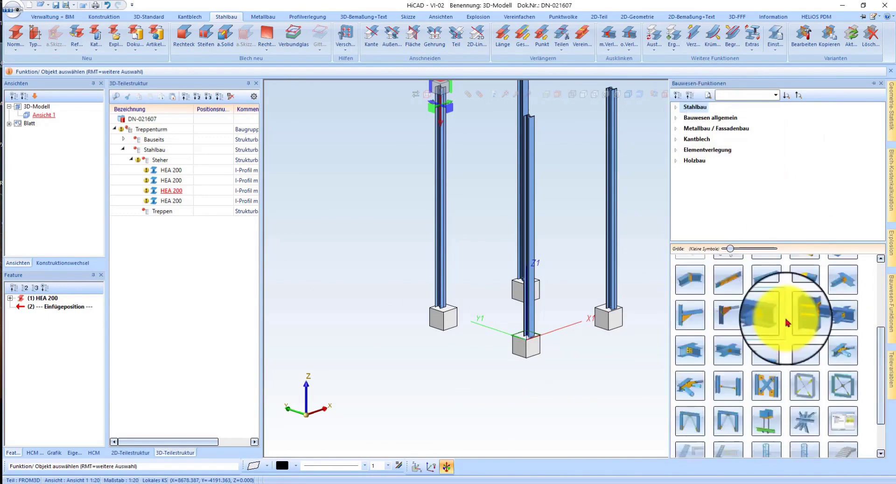
pyautogui.moveTo(690, 442); pyautogui.dragTo(606, 396)
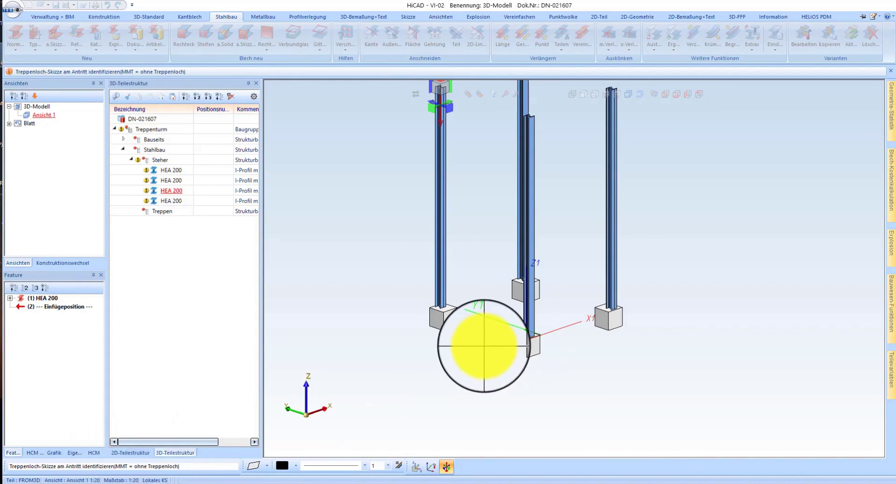
pyautogui.middleClick(484, 346)
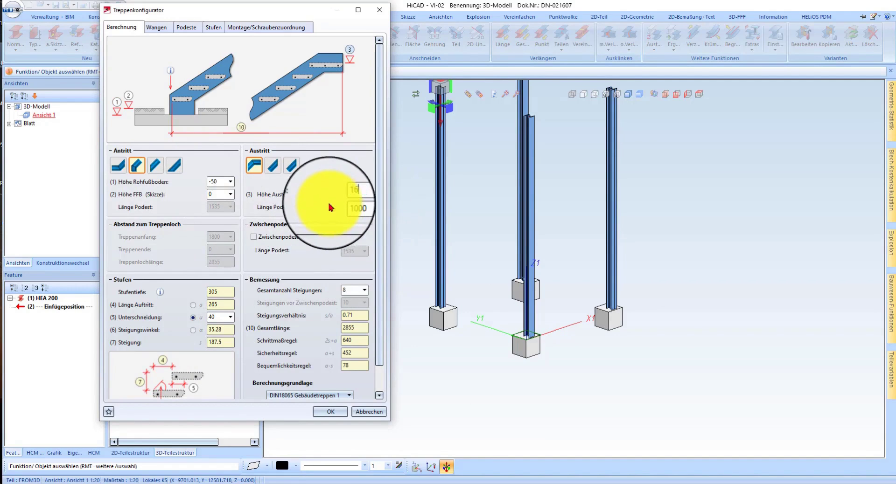
pyautogui.write('00')
# Set the stair's riser count to 9 following the standard.
pyautogui.scroll(-1, 308, 280)
pyautogui.doubleClick(348, 267)
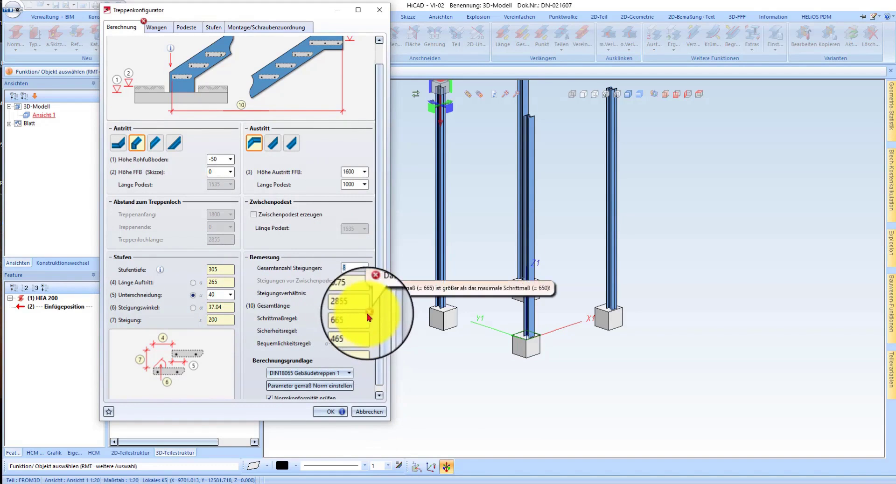
pyautogui.click(316, 388)
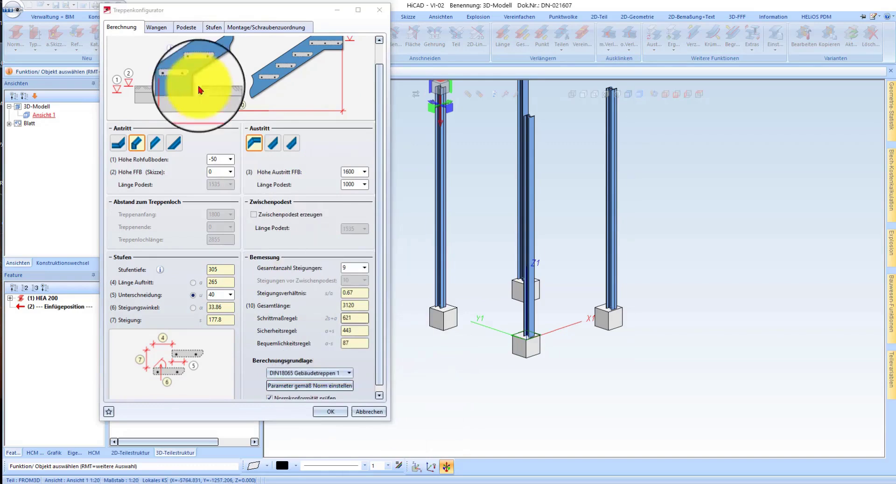
# Try bent-plate stringers, then revert to standard-profile U 300 stringers.
pyautogui.click(159, 28)
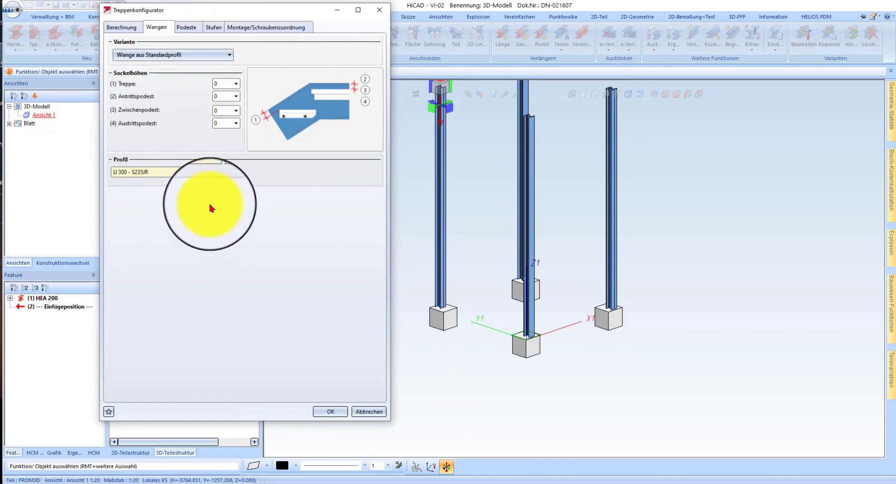
pyautogui.click(178, 55)
pyautogui.click(189, 80)
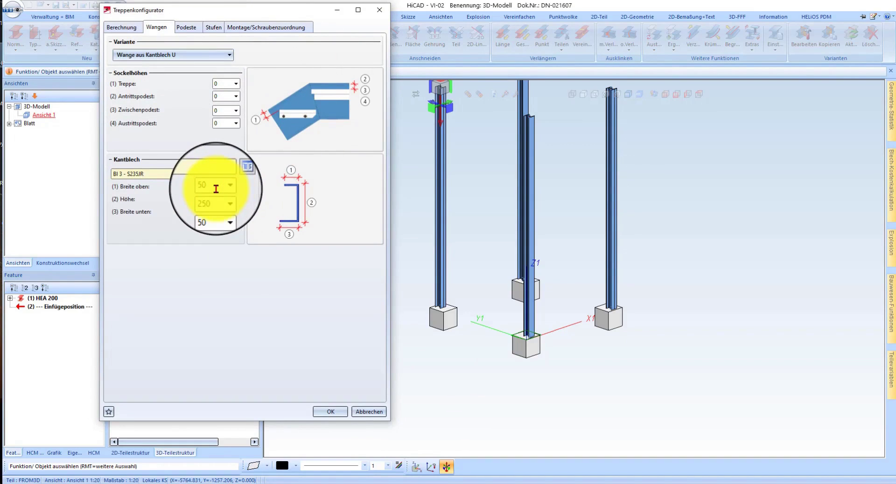
pyautogui.write('0')
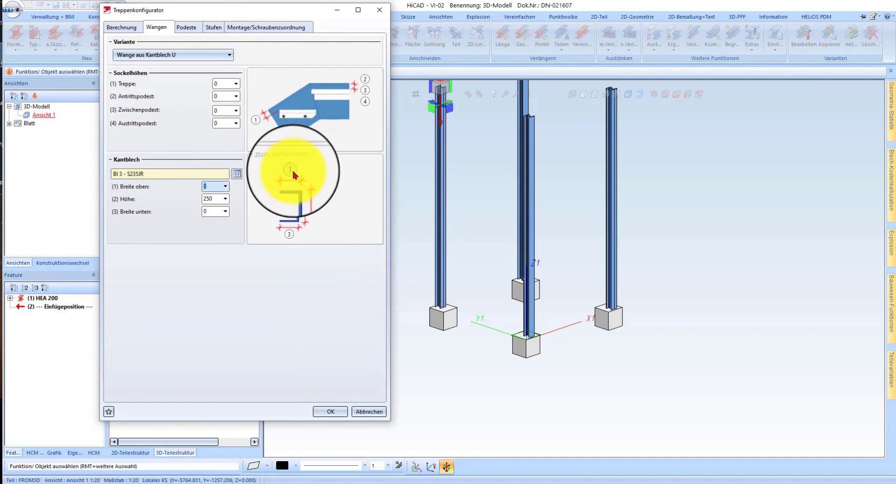
pyautogui.click(182, 56)
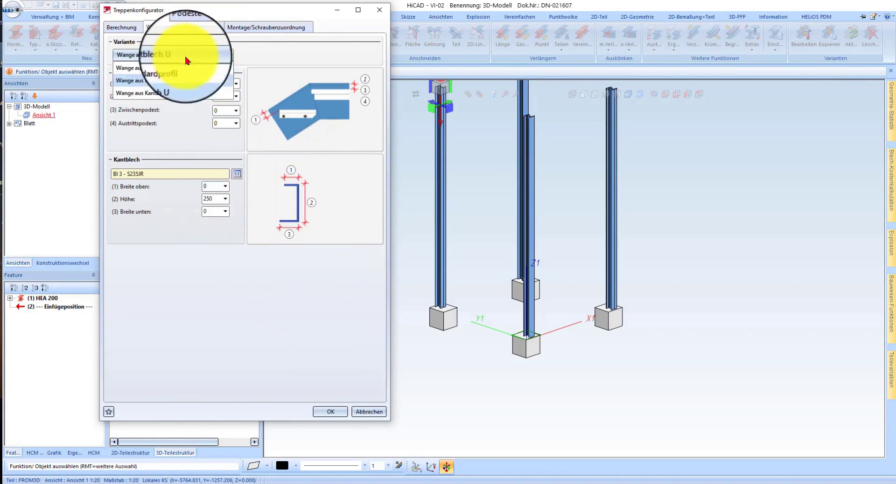
pyautogui.click(174, 70)
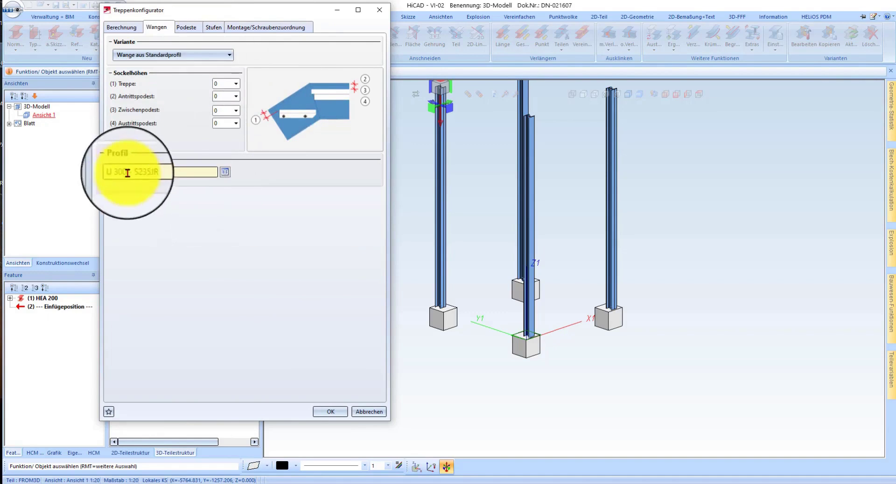
pyautogui.click(185, 27)
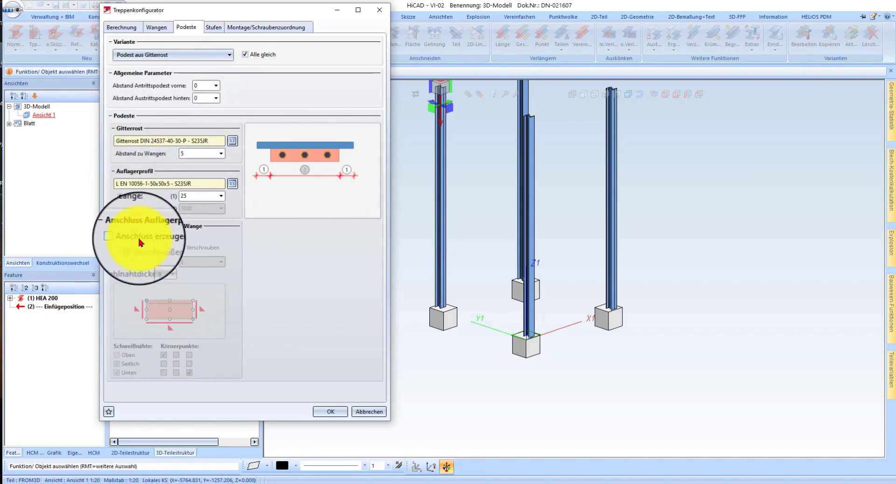
# Choose P40-30-1200x305 grating steps from DIN_24531 and apply the stair configuration.
pyautogui.click(119, 236)
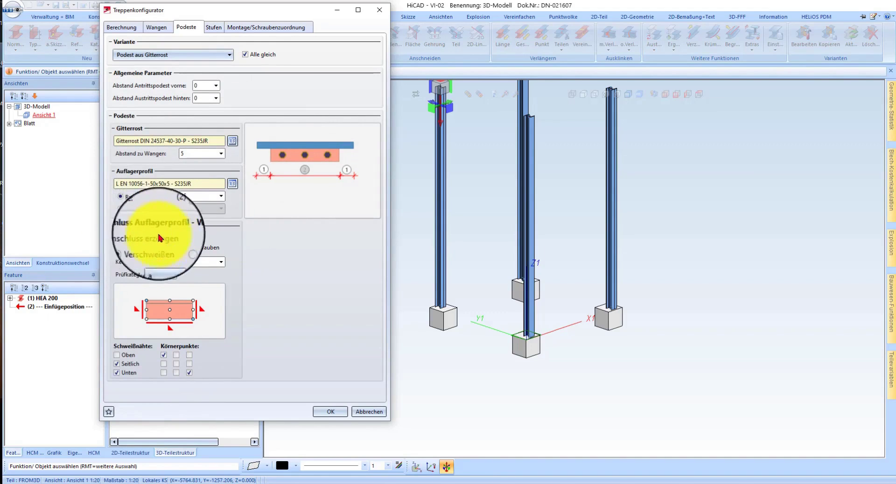
pyautogui.click(134, 236)
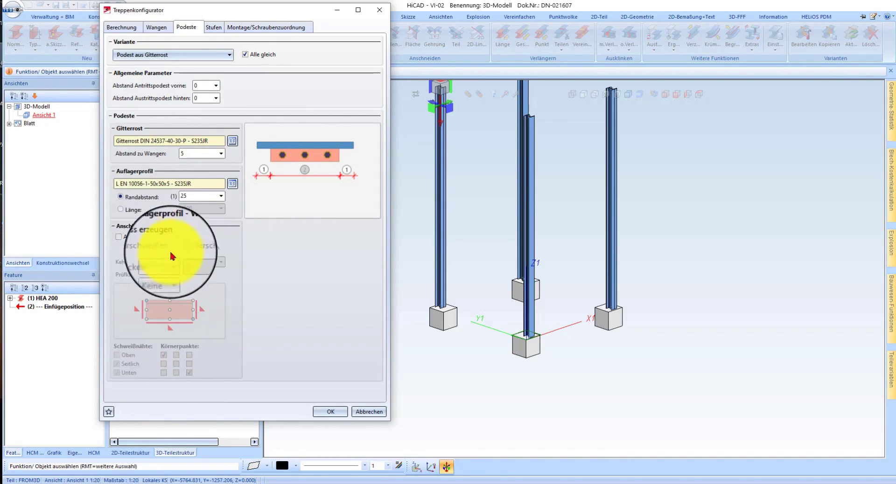
pyautogui.click(216, 30)
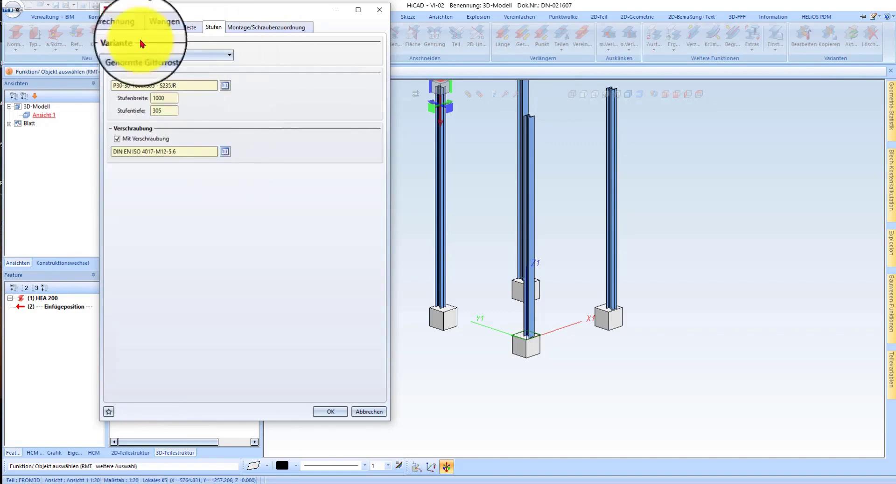
pyautogui.click(225, 86)
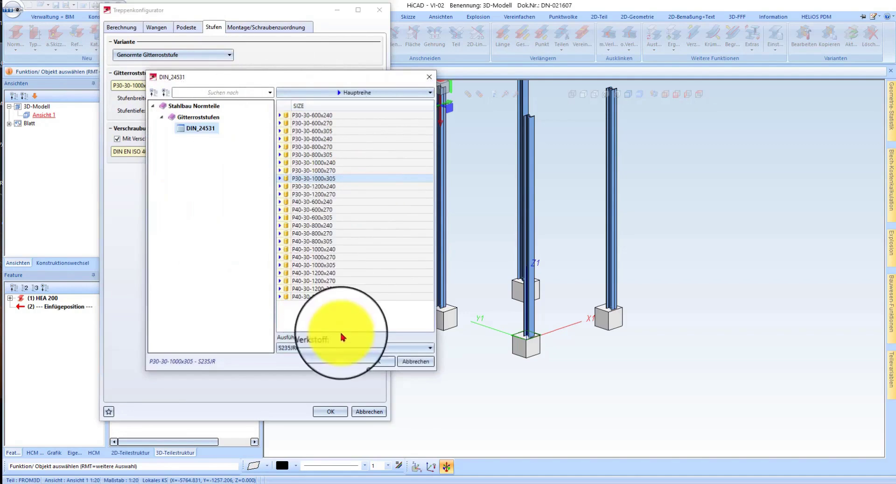
pyautogui.click(297, 289)
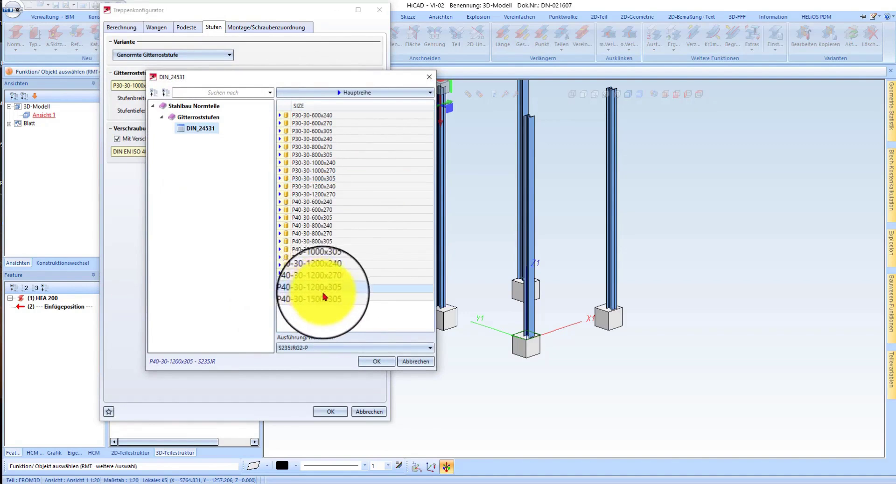
pyautogui.click(376, 361)
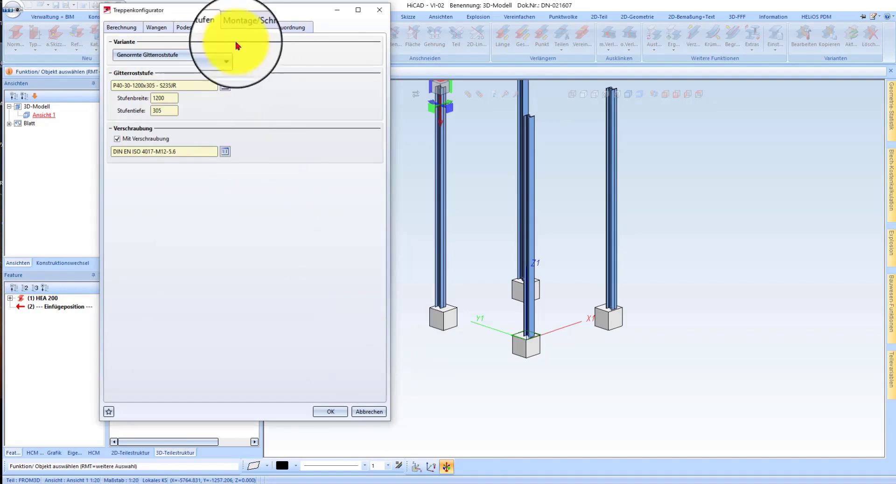
pyautogui.click(331, 412)
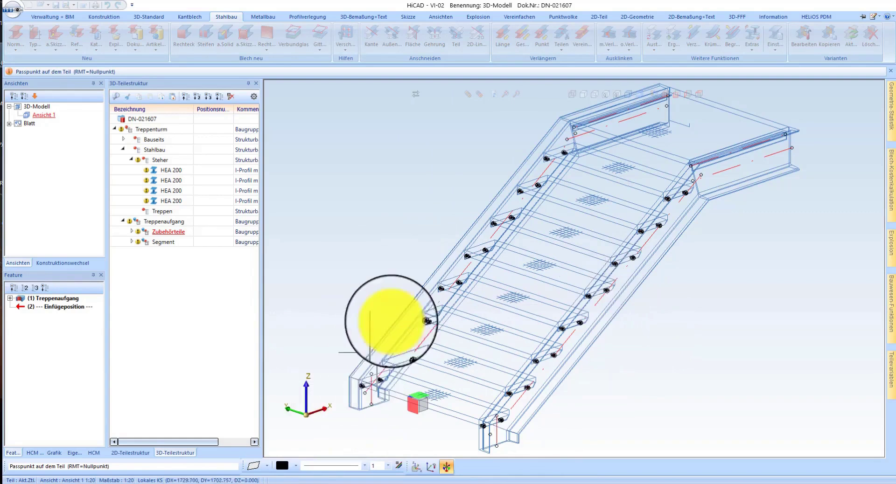
# Place the Treppenaufgang staircase at the column's foundation base.
pyautogui.scroll(-1, 397, 298)
pyautogui.click(471, 423)
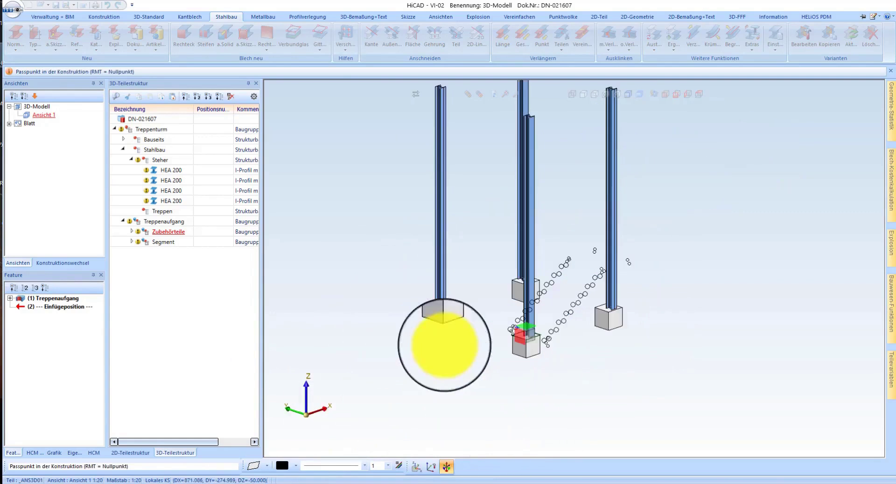
pyautogui.scroll(2, 481, 331)
pyautogui.scroll(2, 570, 349)
pyautogui.scroll(2, 639, 385)
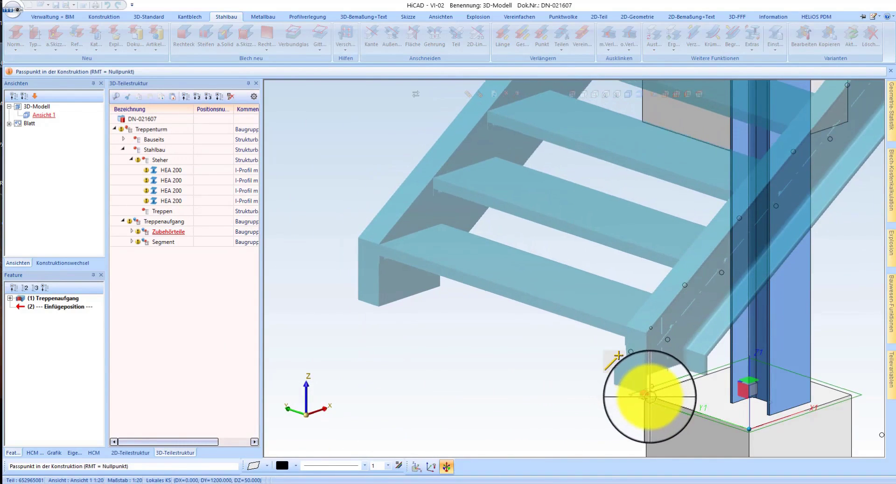
pyautogui.click(655, 397)
pyautogui.scroll(-2, 584, 364)
pyautogui.scroll(-2, 606, 378)
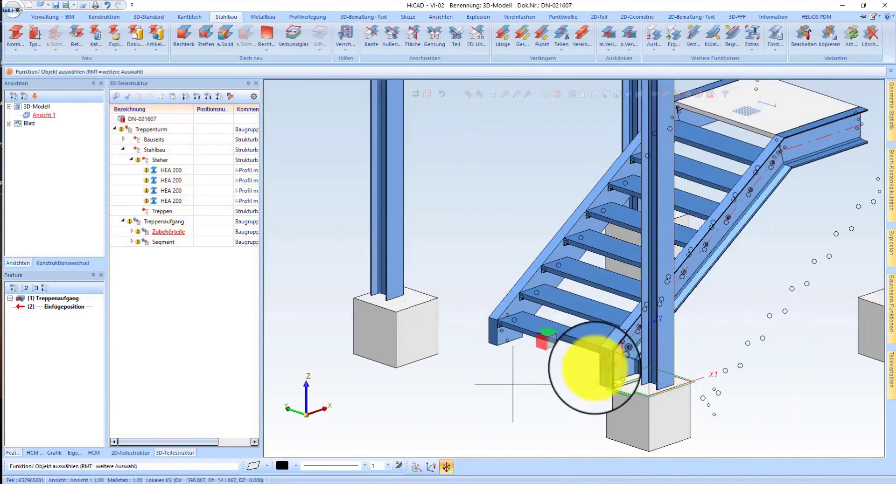
pyautogui.scroll(-2, 589, 359)
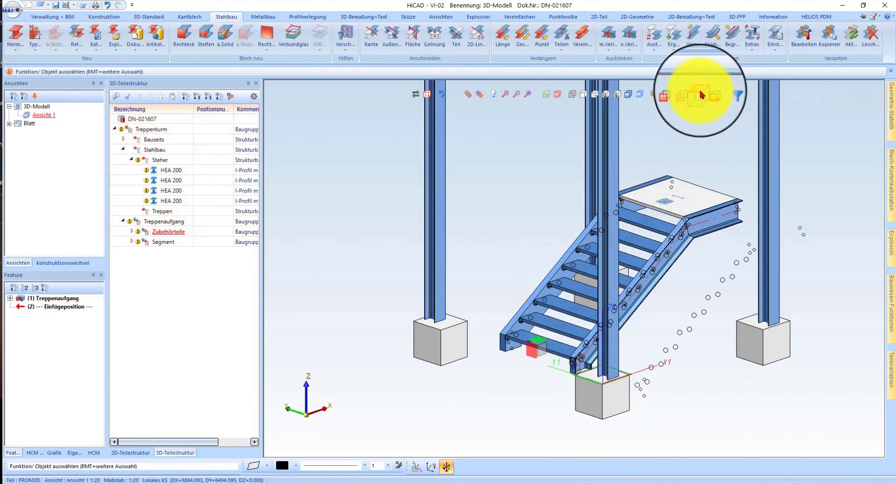
pyautogui.scroll(-3, 476, 207)
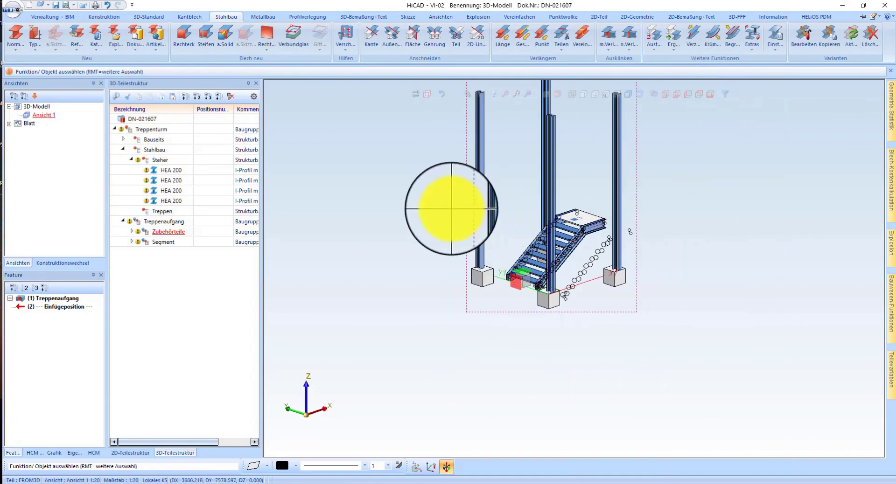
# Switch the stair tower to the top view.
pyautogui.rightClick(453, 208)
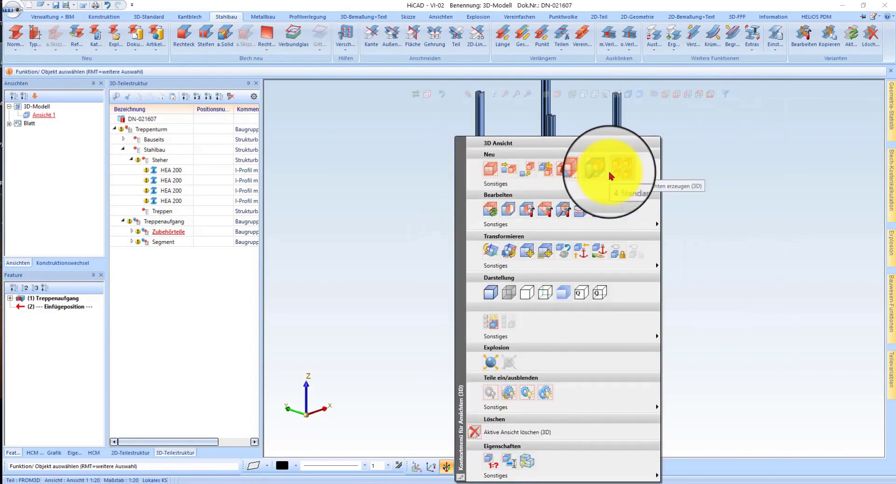
pyautogui.click(690, 144)
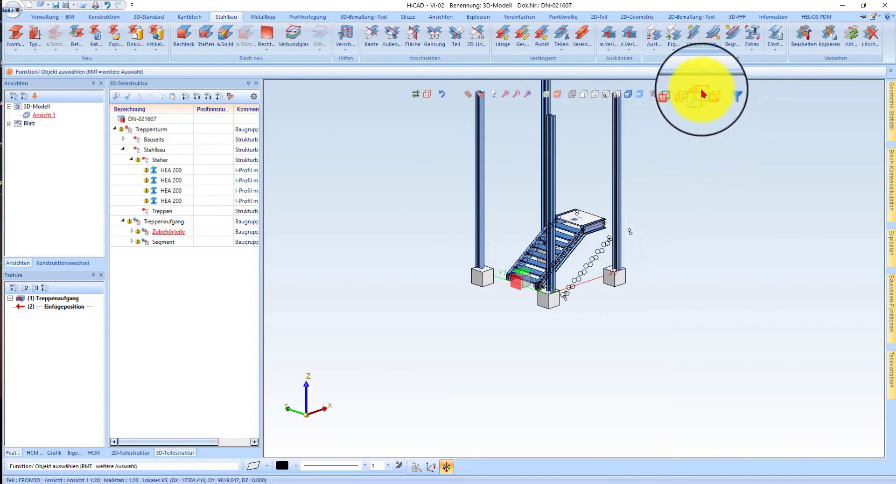
pyautogui.click(703, 93)
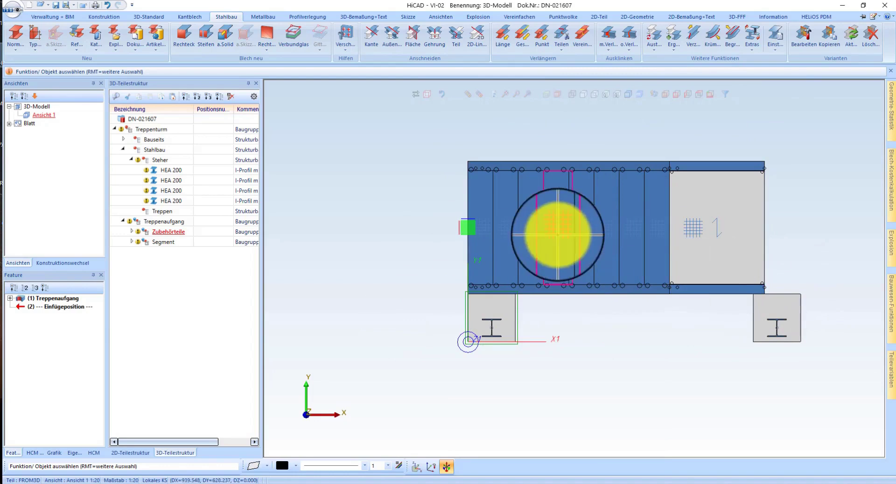
# Add a 1230 variable dimension from the right column's flange to the landing end.
pyautogui.scroll(2, 830, 325)
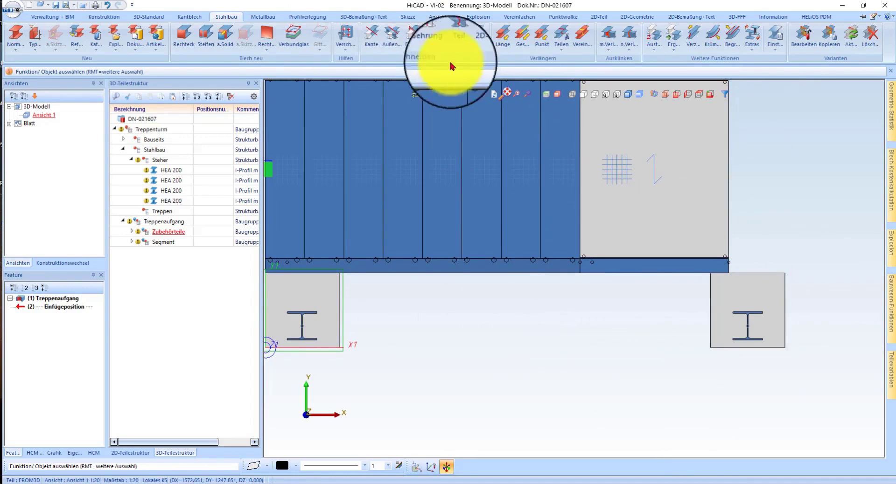
pyautogui.click(363, 17)
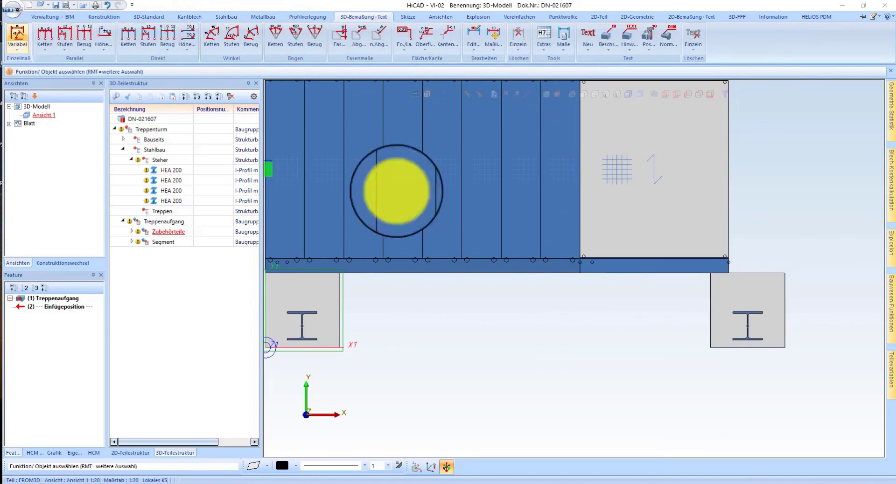
pyautogui.scroll(5, 793, 324)
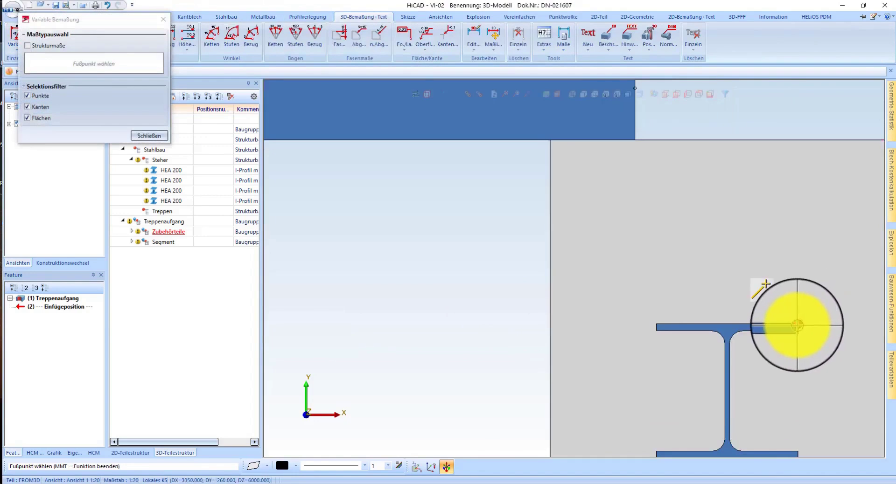
pyautogui.click(797, 326)
pyautogui.scroll(-3, 830, 322)
pyautogui.scroll(3, 566, 240)
pyautogui.scroll(2, 526, 248)
pyautogui.click(501, 250)
pyautogui.scroll(-3, 461, 180)
pyautogui.click(583, 369)
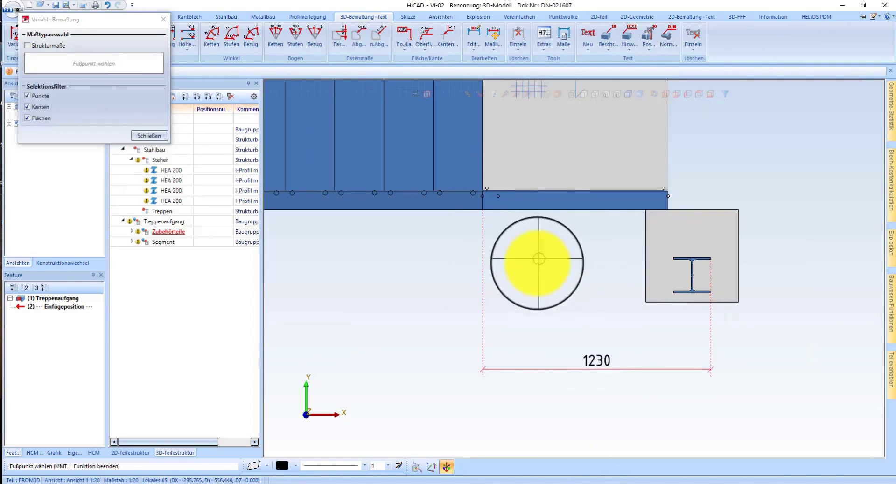
pyautogui.middleClick(539, 260)
pyautogui.scroll(-2, 539, 259)
pyautogui.scroll(-2, 667, 269)
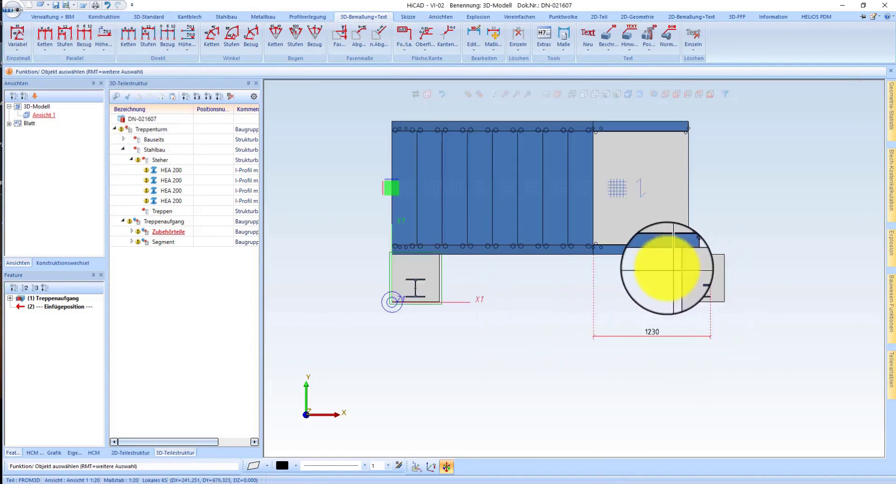
pyautogui.scroll(1, 668, 269)
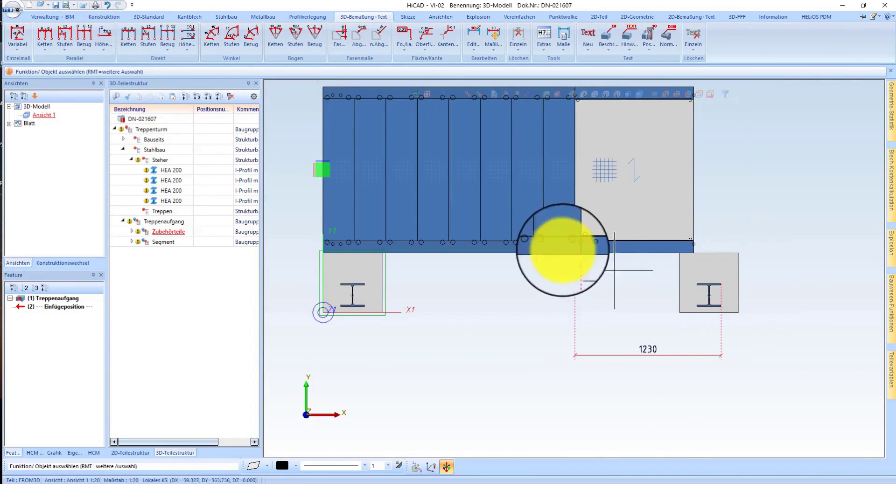
# In hidden-line view, select the whole stair Segment and start moving it.
pyautogui.click(585, 96)
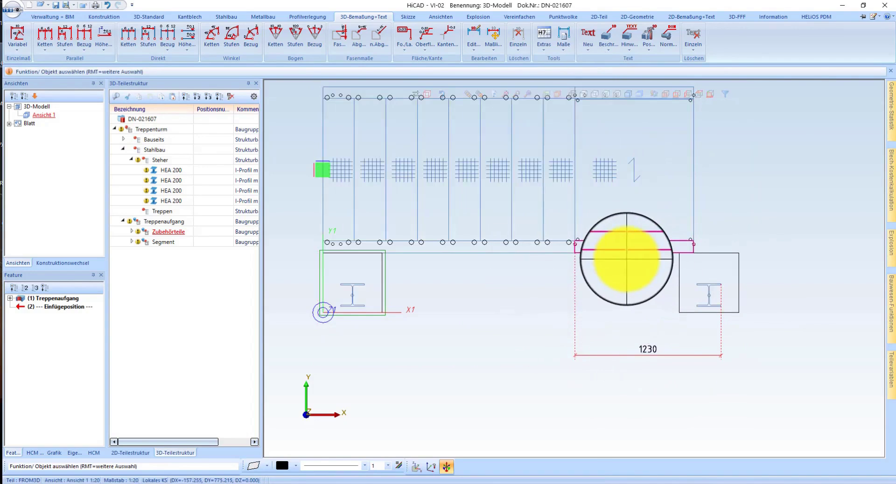
pyautogui.click(626, 259)
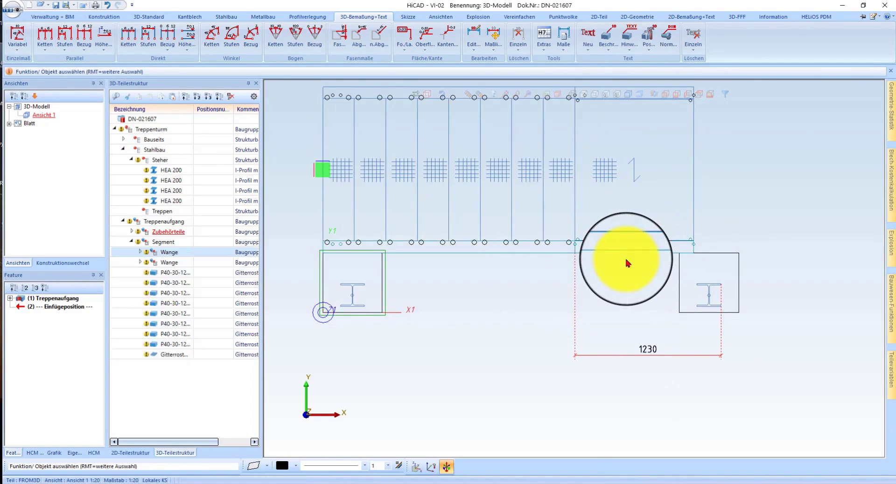
pyautogui.click(626, 262)
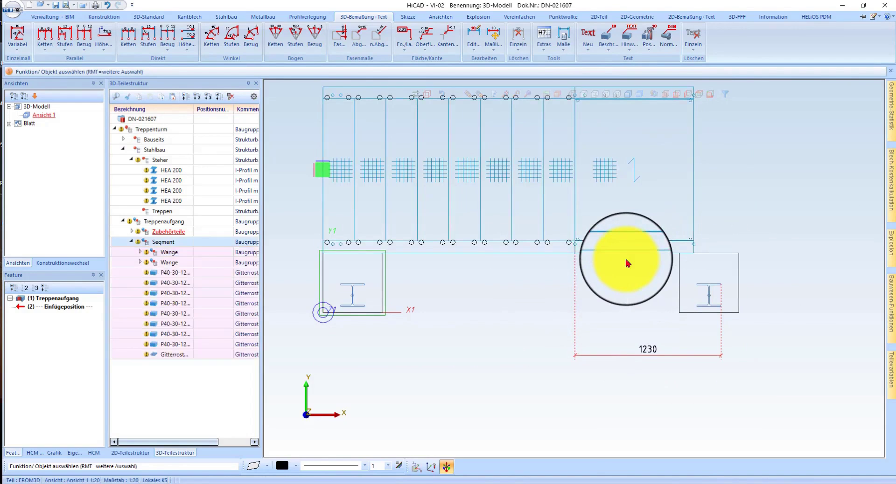
pyautogui.rightClick(626, 263)
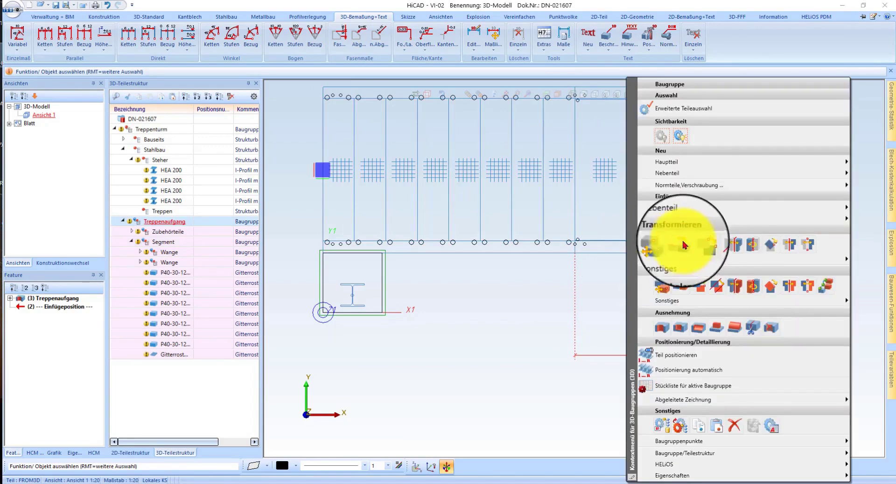
pyautogui.click(718, 244)
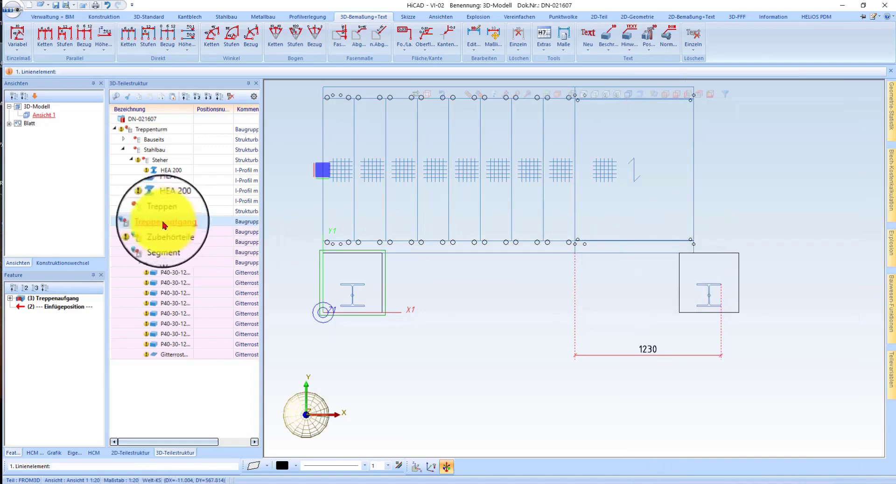
# Move the segment toward the column flange, reducing the landing gap from 1230 to 1150.
pyautogui.scroll(5, 606, 257)
pyautogui.scroll(-3, 513, 252)
pyautogui.scroll(3, 704, 260)
pyautogui.scroll(1, 680, 274)
pyautogui.scroll(1, 716, 291)
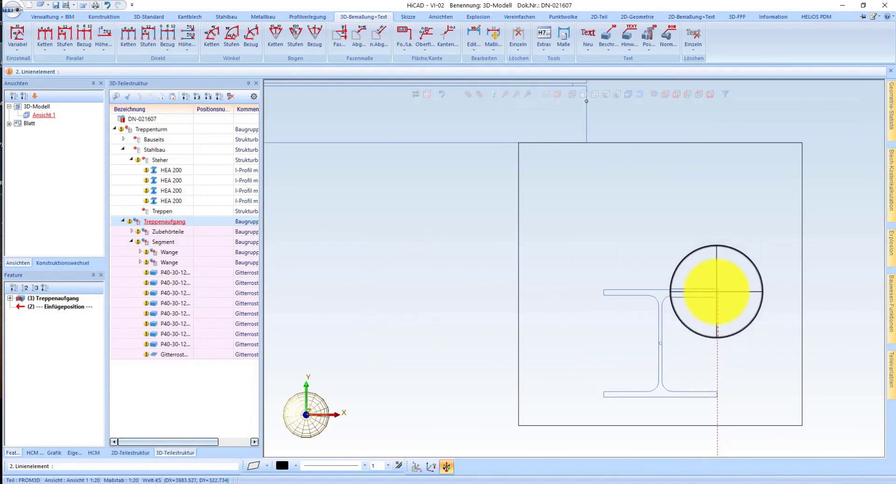
pyautogui.click(717, 292)
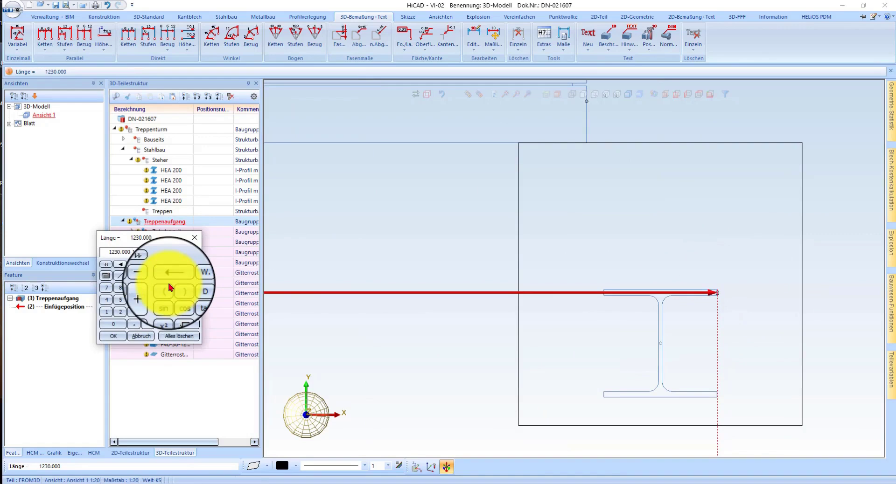
pyautogui.press('Return')
pyautogui.scroll(-2, 746, 252)
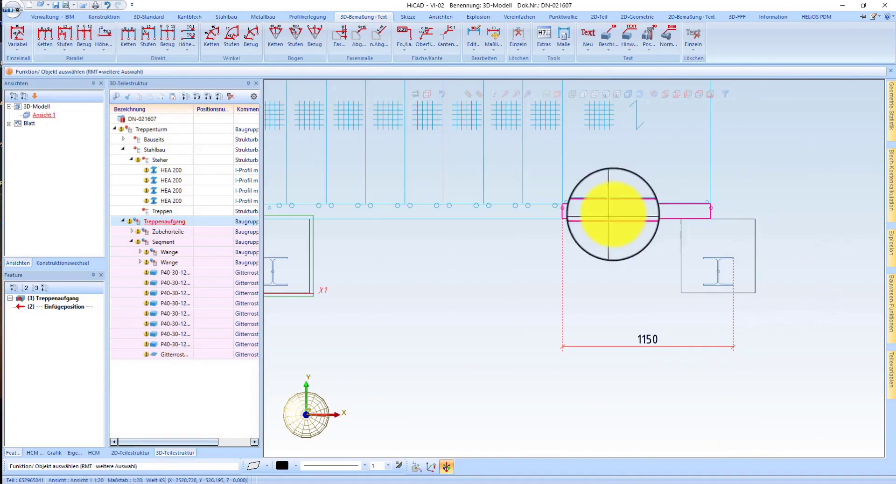
# Shift the stair segment 260-5 toward the right column's edge, then view it from the front.
pyautogui.click(629, 232)
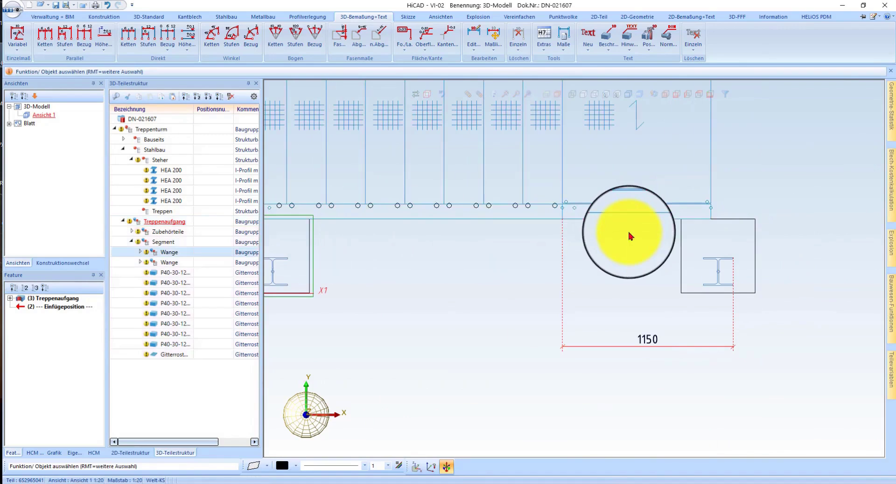
pyautogui.rightClick(626, 235)
pyautogui.press('Escape')
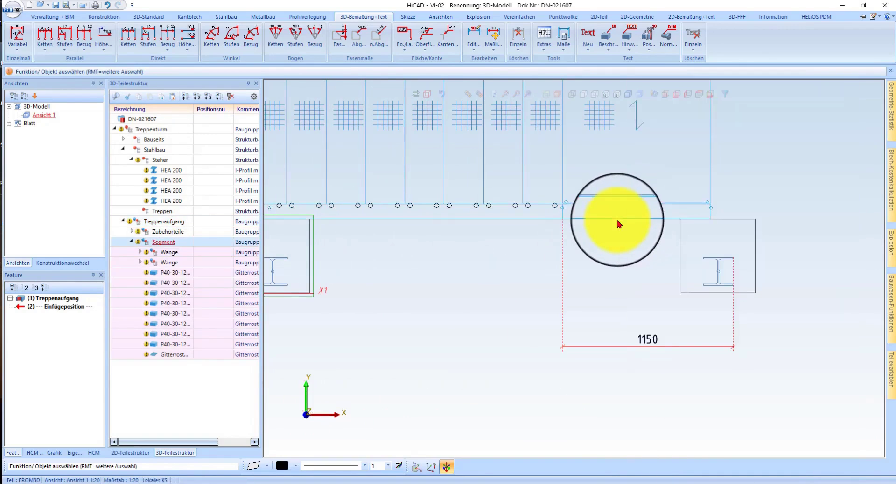
pyautogui.rightClick(619, 225)
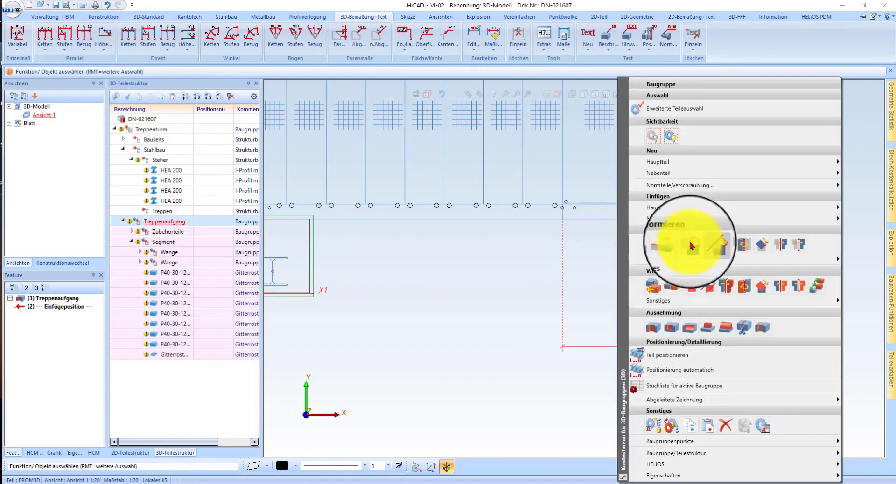
pyautogui.click(636, 246)
pyautogui.click(733, 276)
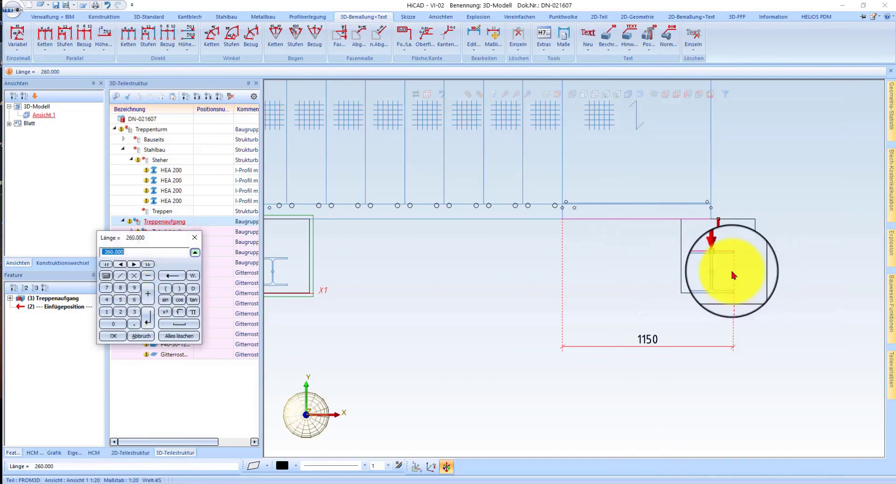
pyautogui.press('Return')
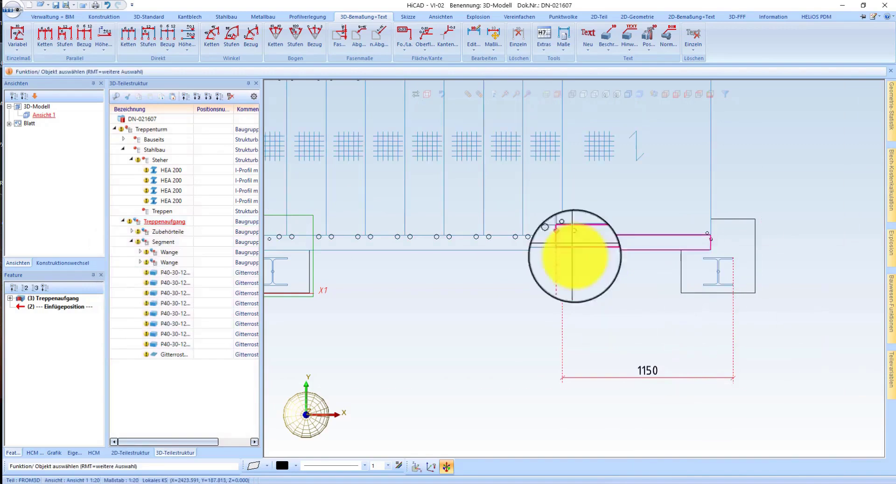
pyautogui.click(680, 98)
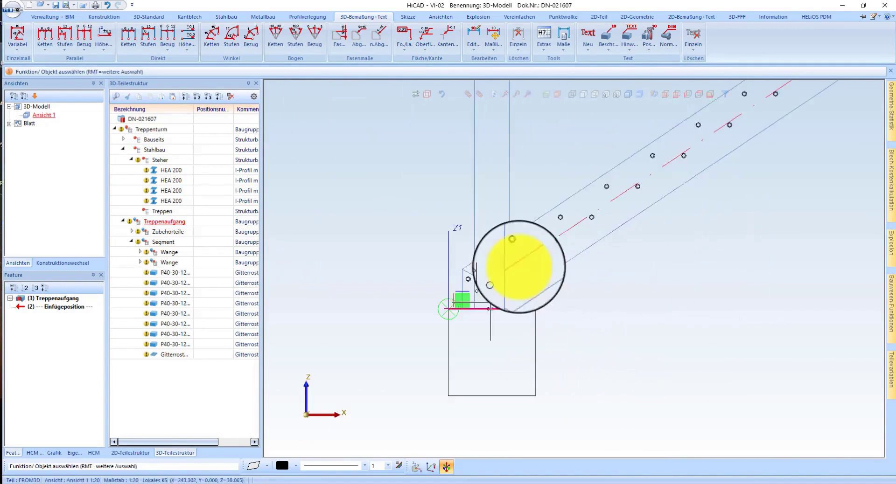
# Switch the tower to a shaded isometric view.
pyautogui.click(665, 93)
pyautogui.click(630, 94)
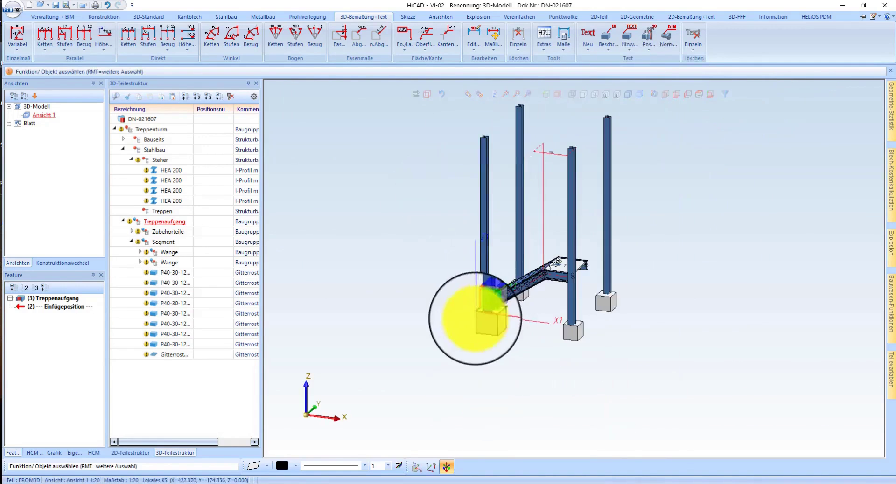
pyautogui.scroll(3, 544, 370)
pyautogui.scroll(3, 529, 325)
pyautogui.scroll(-2, 528, 326)
pyautogui.scroll(-3, 558, 332)
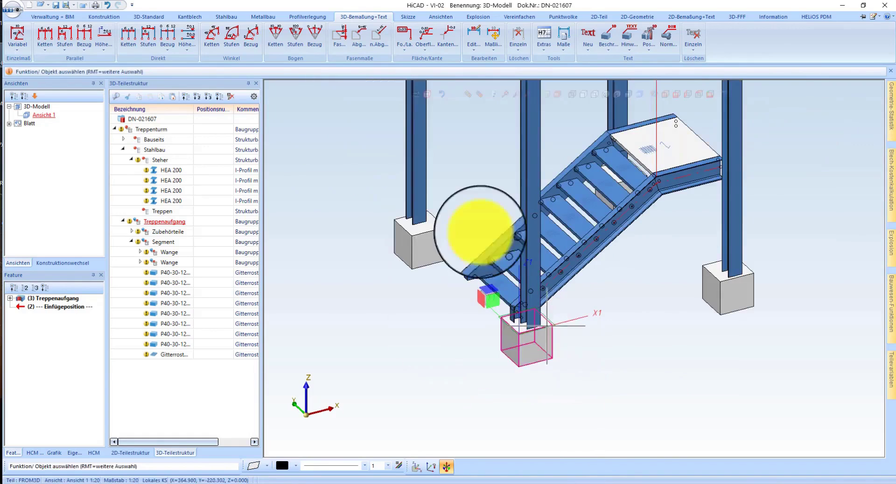
# Create a 3000 × 3000 × 0.1 box part named Niveau at origin 0 0 0.
pyautogui.click(140, 20)
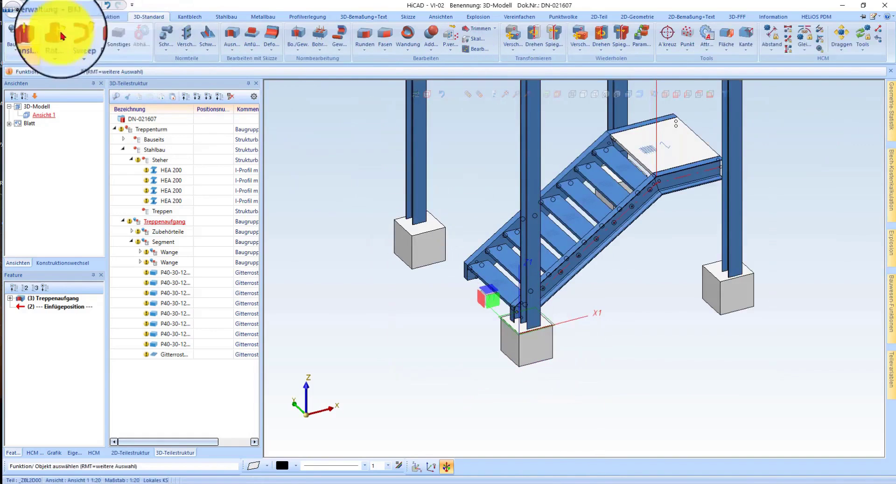
pyautogui.click(95, 35)
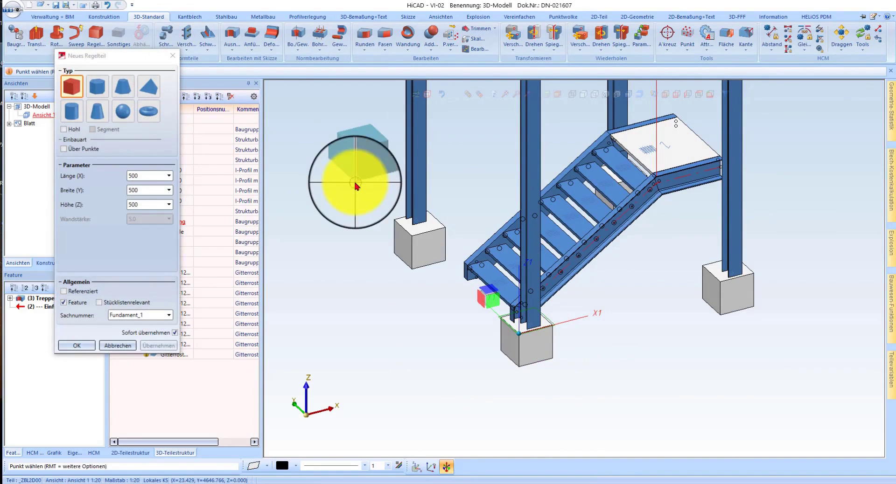
pyautogui.doubleClick(149, 204)
pyautogui.write('0.1')
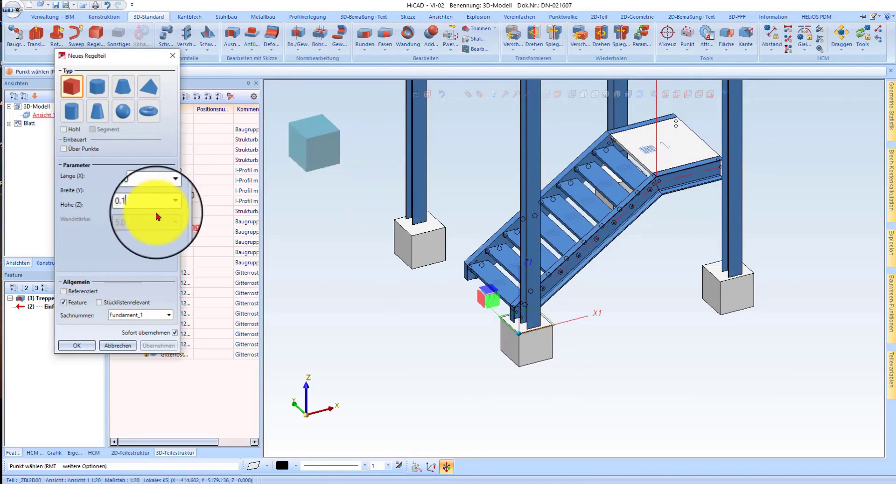
pyautogui.doubleClick(154, 192)
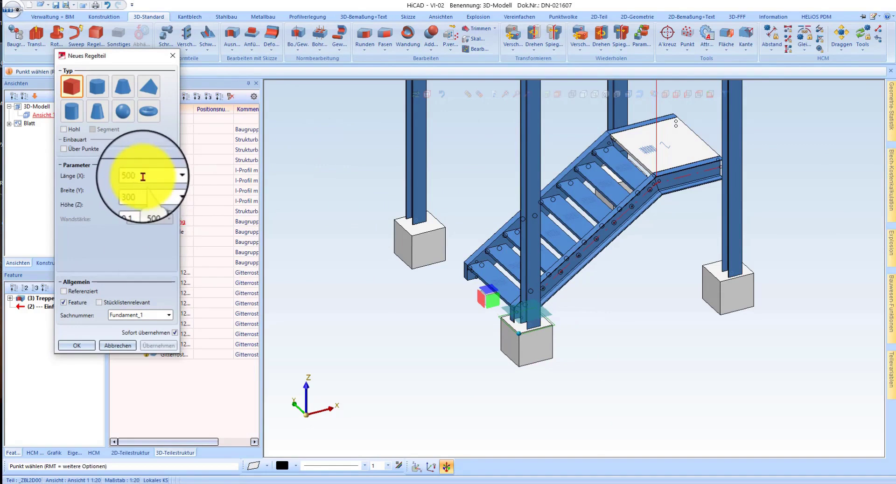
pyautogui.write('3000')
pyautogui.doubleClick(157, 316)
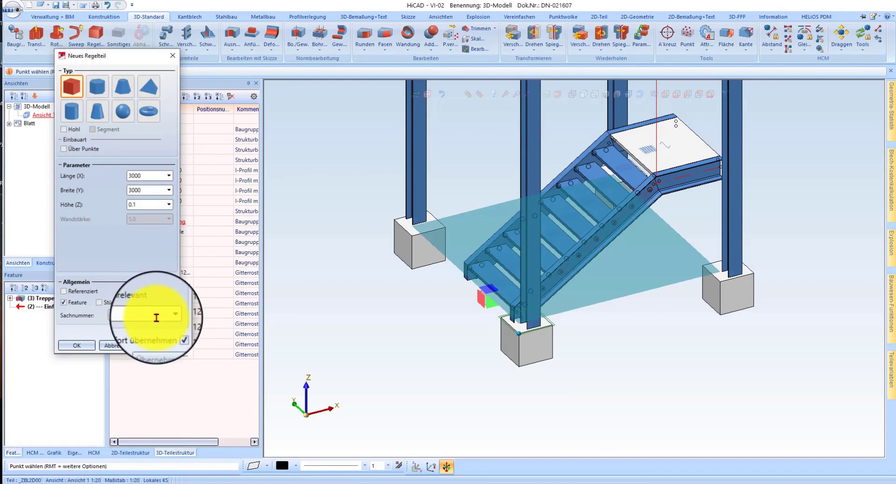
pyautogui.write('Niveau')
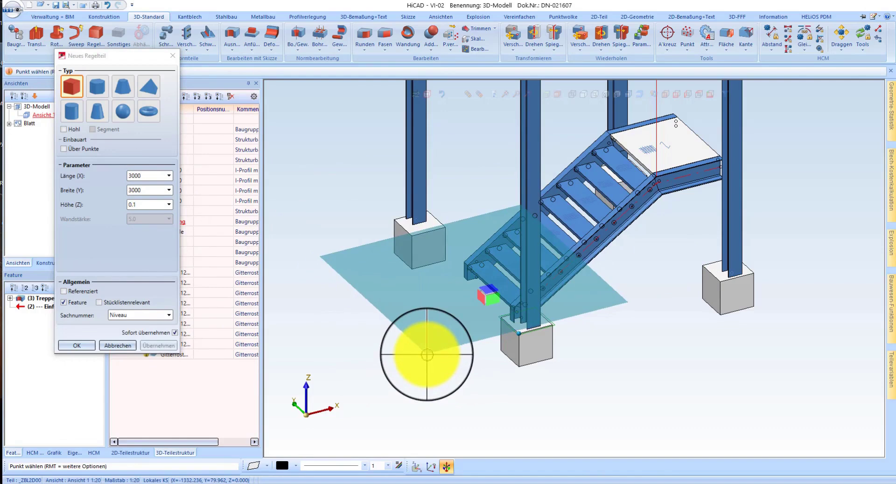
pyautogui.write('a')
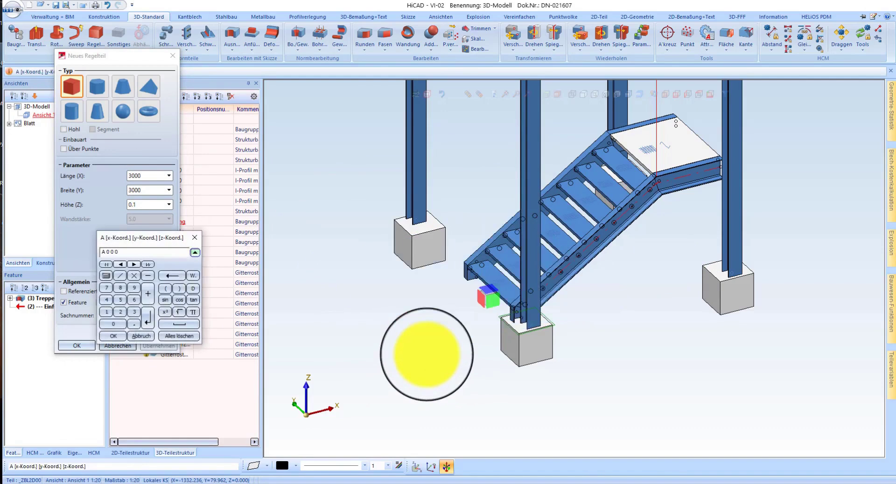
pyautogui.press('Return')
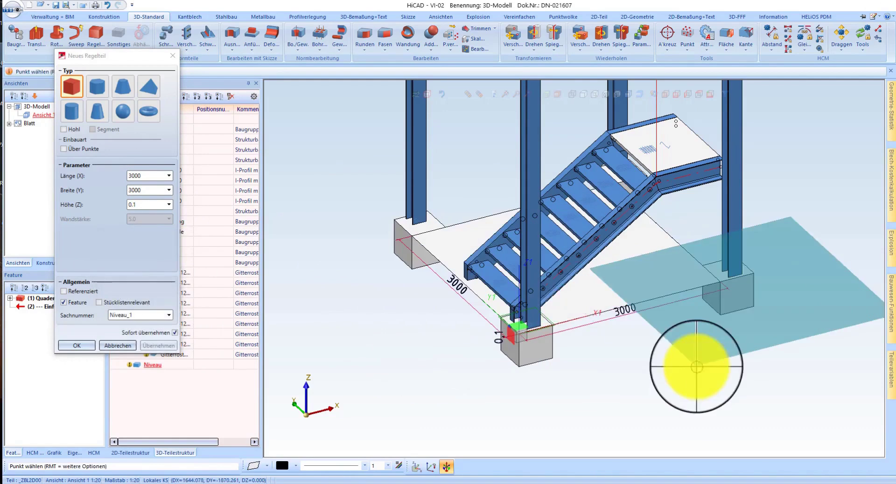
# Finish placing the Niveau plate and delete its work plane.
pyautogui.click(700, 380)
pyautogui.scroll(3, 464, 301)
pyautogui.scroll(3, 464, 320)
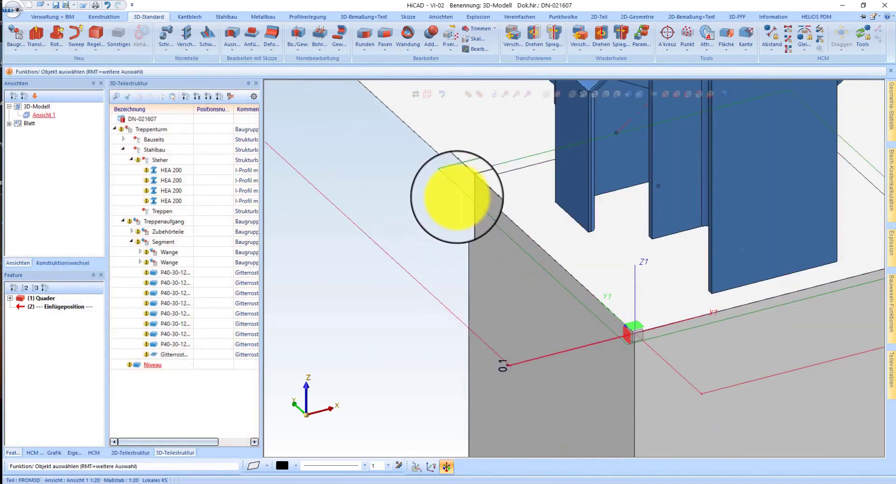
pyautogui.rightClick(457, 196)
pyautogui.click(513, 475)
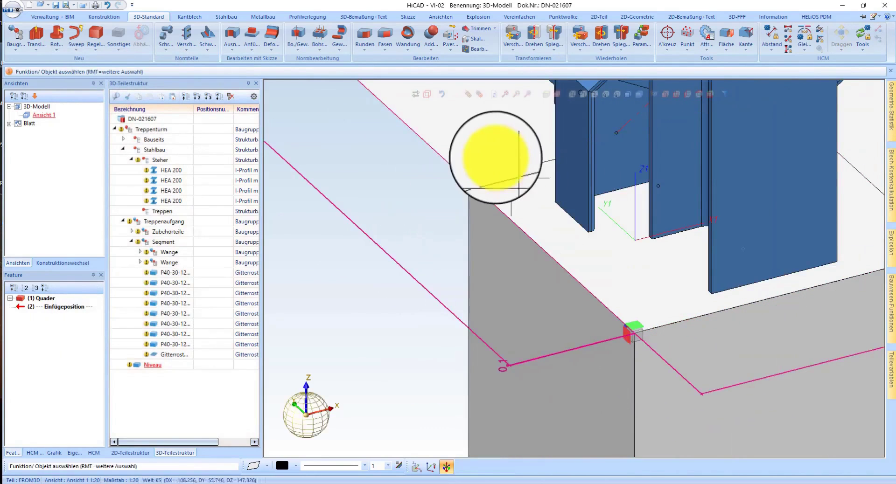
# Reposition the Niveau plate so its corner meets the foundation's outer corner.
pyautogui.rightClick(476, 143)
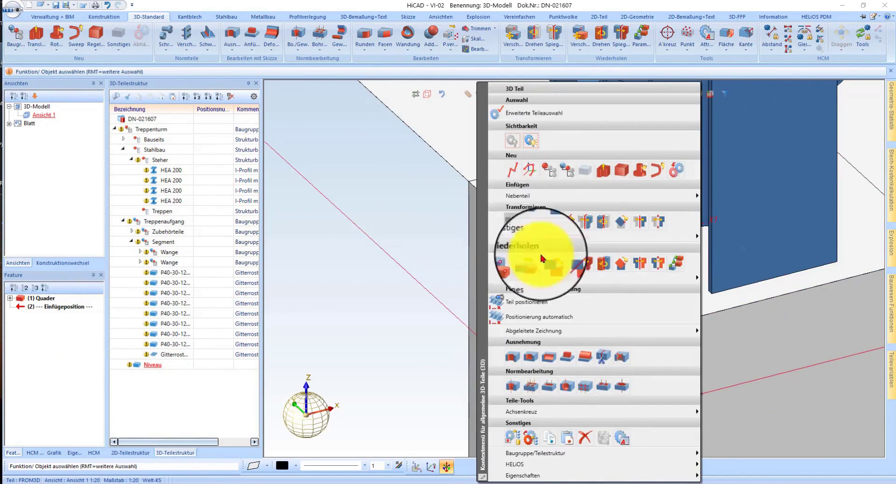
pyautogui.click(564, 262)
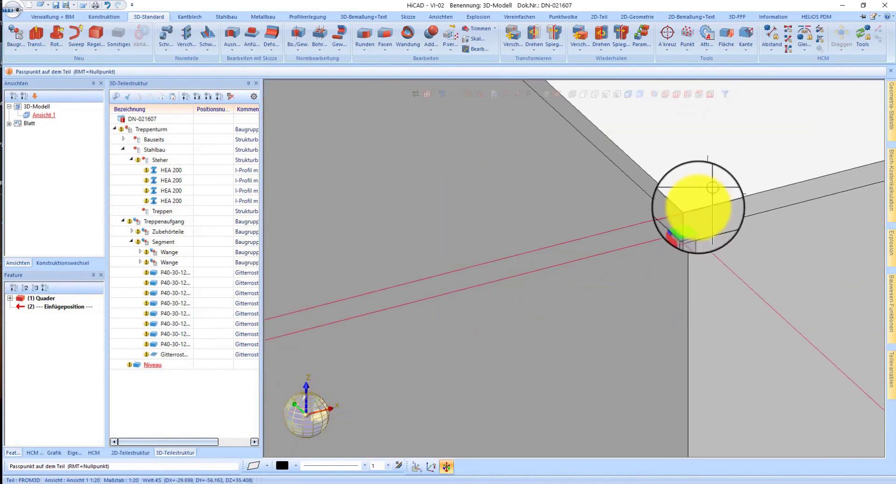
pyautogui.click(689, 212)
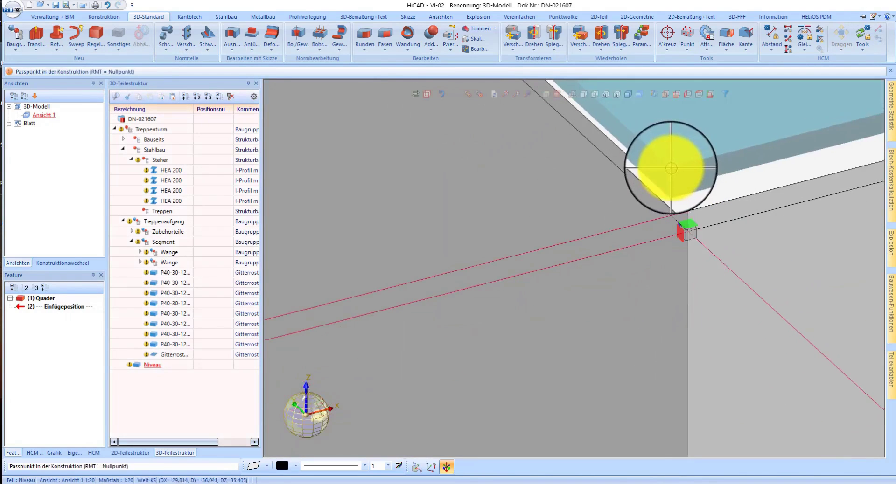
pyautogui.press('a')
pyautogui.press('Return')
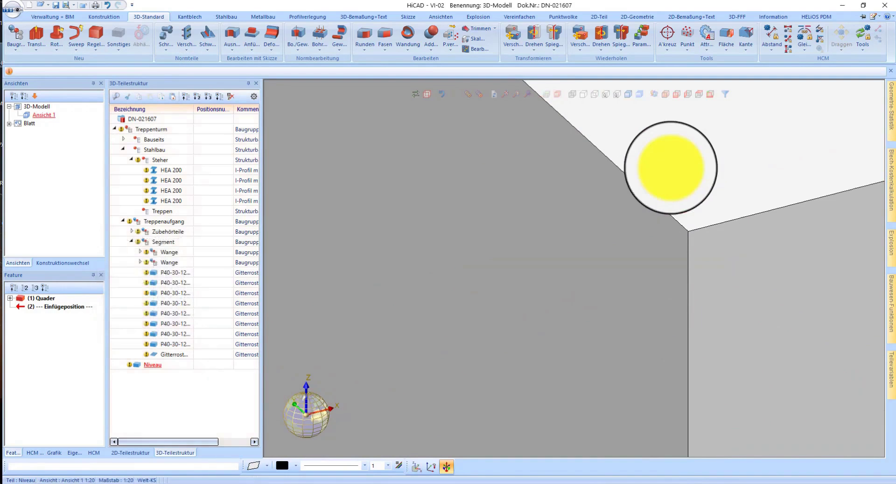
pyautogui.scroll(-3, 521, 357)
pyautogui.click(600, 260)
pyautogui.moveTo(600, 260)
pyautogui.mouseDown(button='middle')
pyautogui.moveTo(650, 260)
pyautogui.moveTo(591, 236)
pyautogui.mouseUp(button='middle')
pyautogui.scroll(-3, 590, 236)
pyautogui.moveTo(566, 270)
pyautogui.mouseDown(button='middle')
pyautogui.moveTo(566, 260)
pyautogui.moveTo(658, 330)
pyautogui.mouseUp(button='middle')
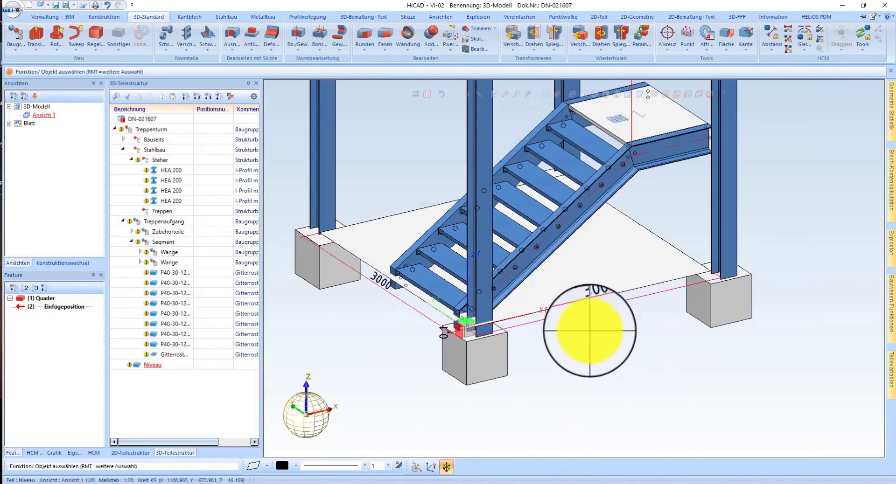
# Resize the Niveau plate via its dimensions to 3500 length and 3500 width.
pyautogui.doubleClick(386, 292)
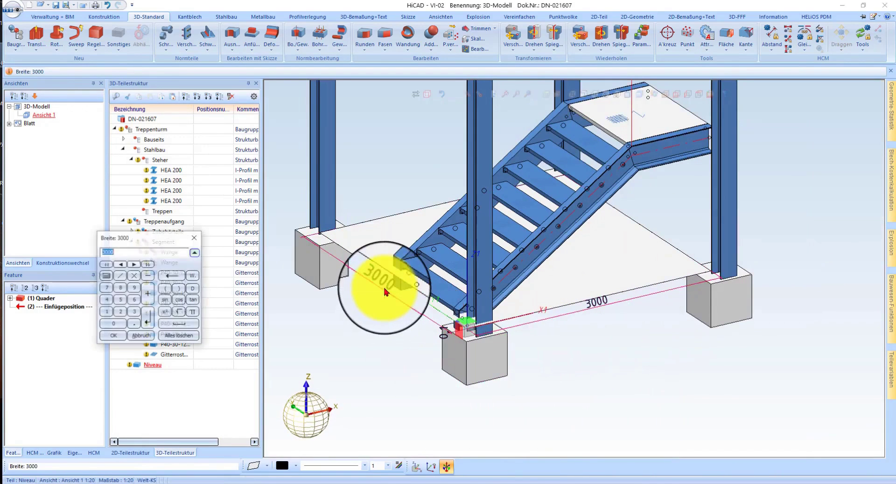
pyautogui.write('00')
pyautogui.press('Return')
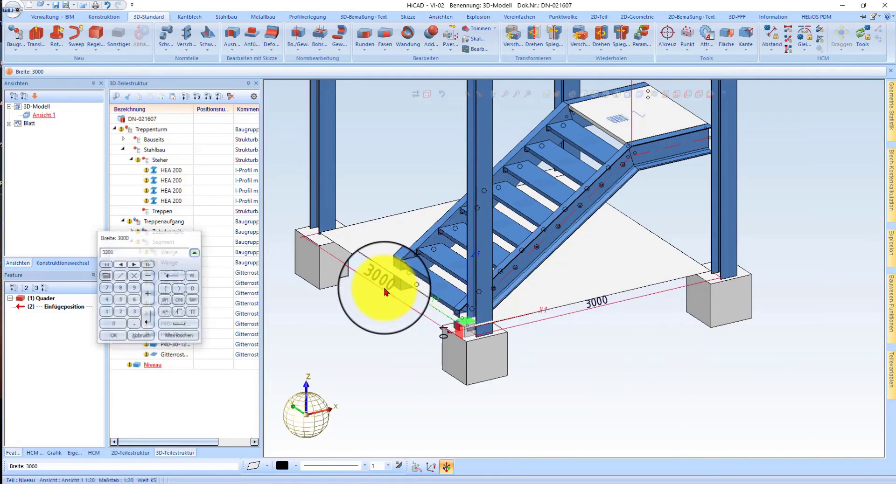
pyautogui.doubleClick(599, 312)
pyautogui.write('00')
pyautogui.press('Return')
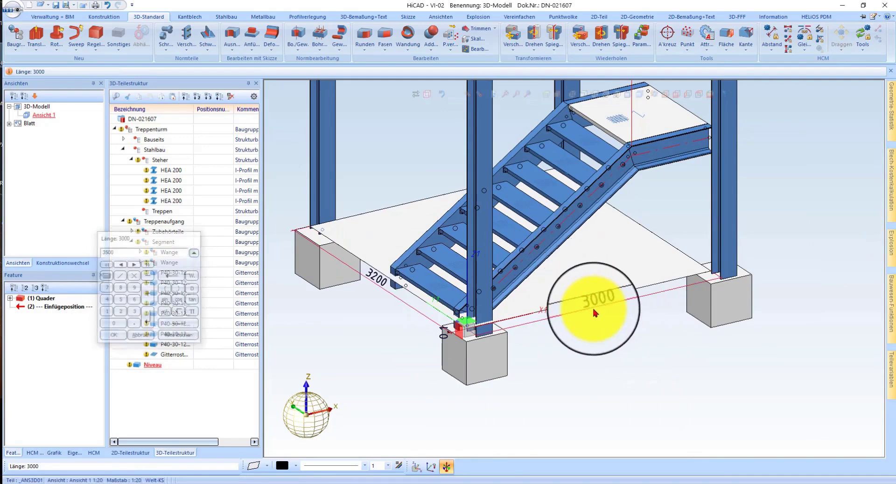
pyautogui.doubleClick(369, 281)
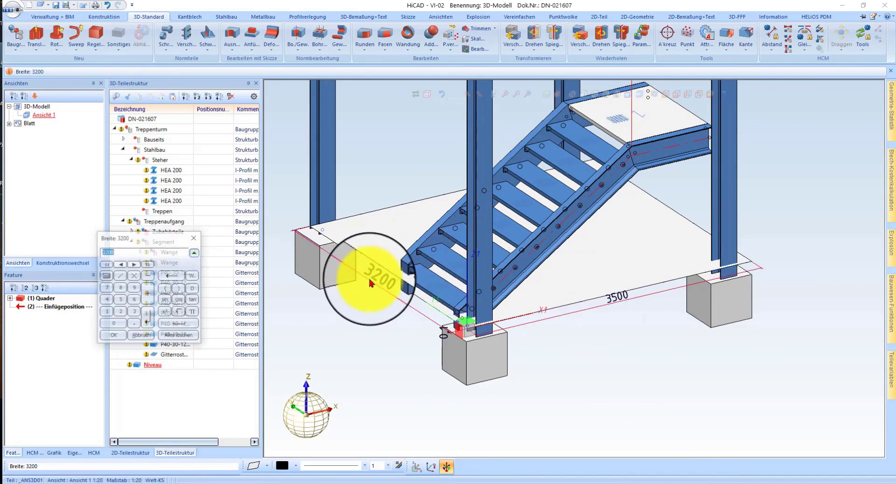
pyautogui.press('Return')
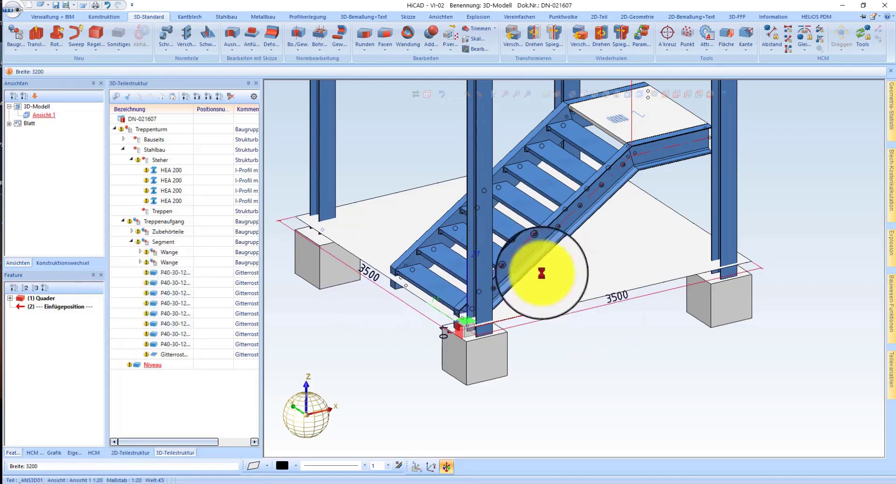
# Move Niveau into the Bauseits group and make it transparent.
pyautogui.click(153, 366)
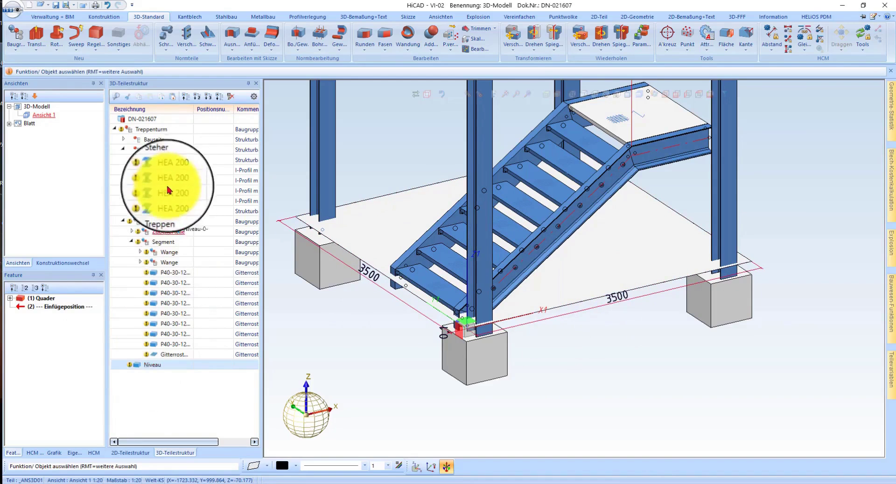
pyautogui.moveTo(157, 144); pyautogui.dragTo(158, 143)
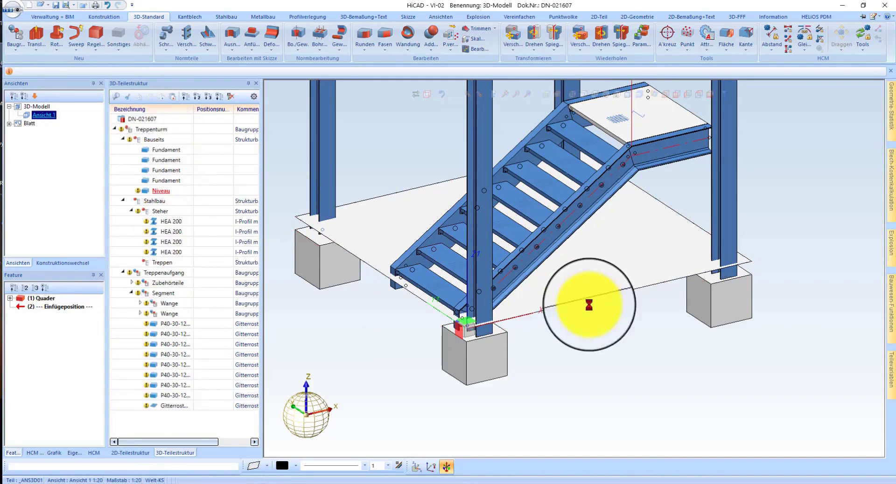
pyautogui.rightClick(575, 296)
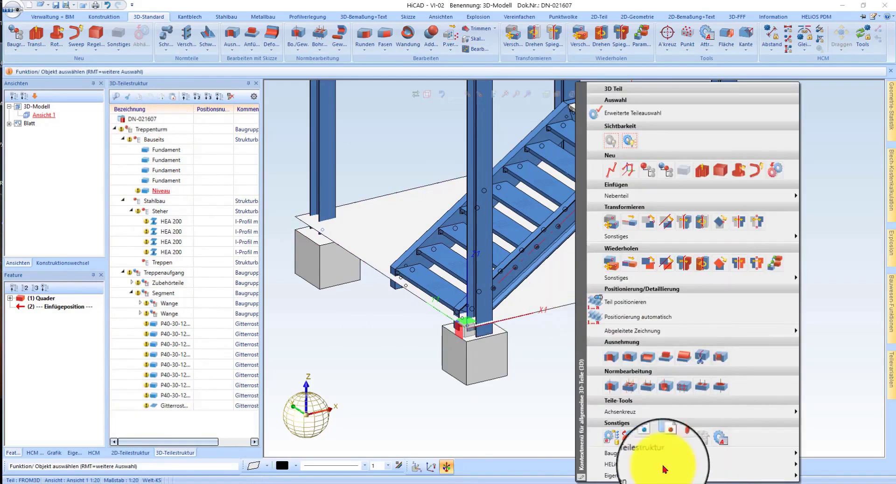
pyautogui.moveTo(621, 476)
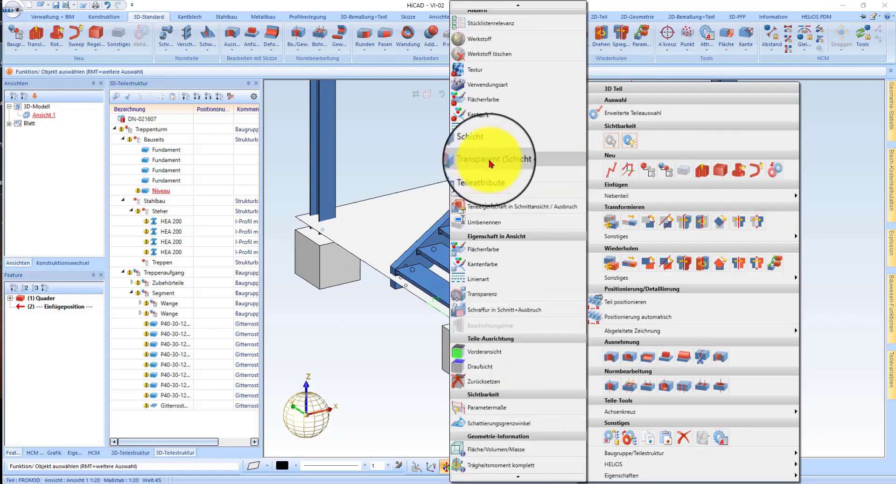
pyautogui.click(480, 152)
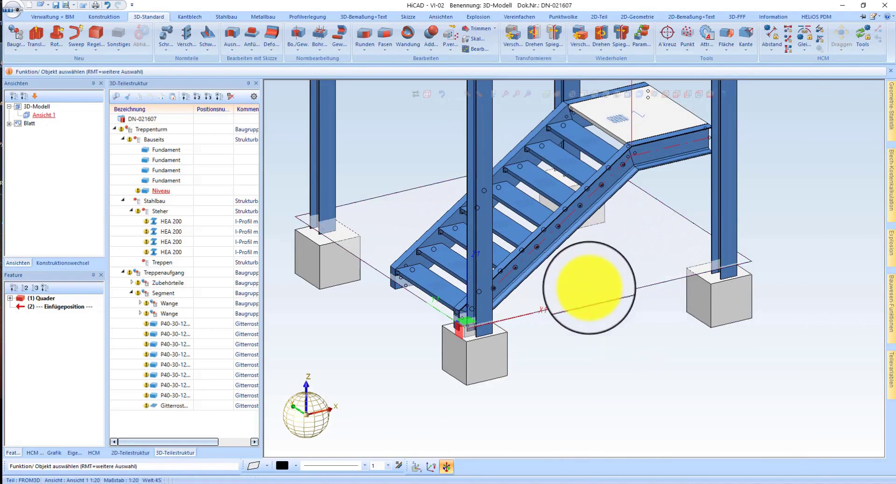
# Repeat the Niveau plate linearly, 2 instances along the column edge, 6000 upward.
pyautogui.rightClick(589, 288)
pyautogui.click(649, 228)
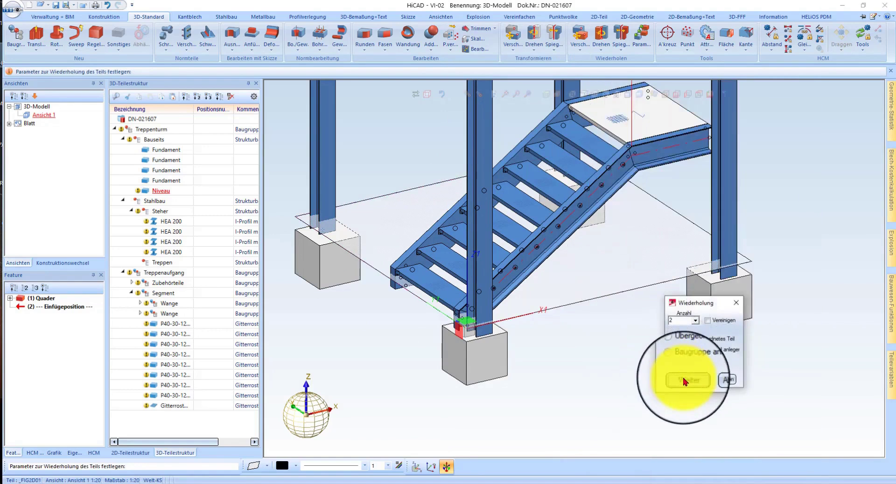
pyautogui.click(686, 373)
pyautogui.click(482, 312)
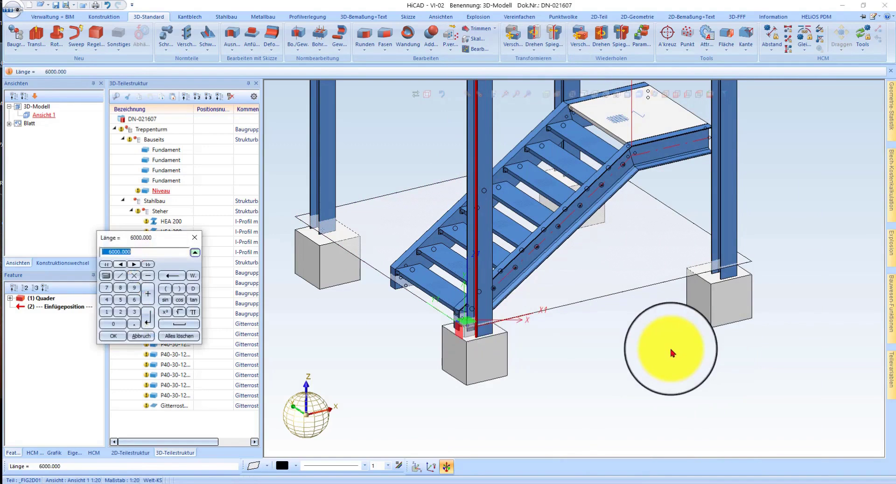
pyautogui.press('Return')
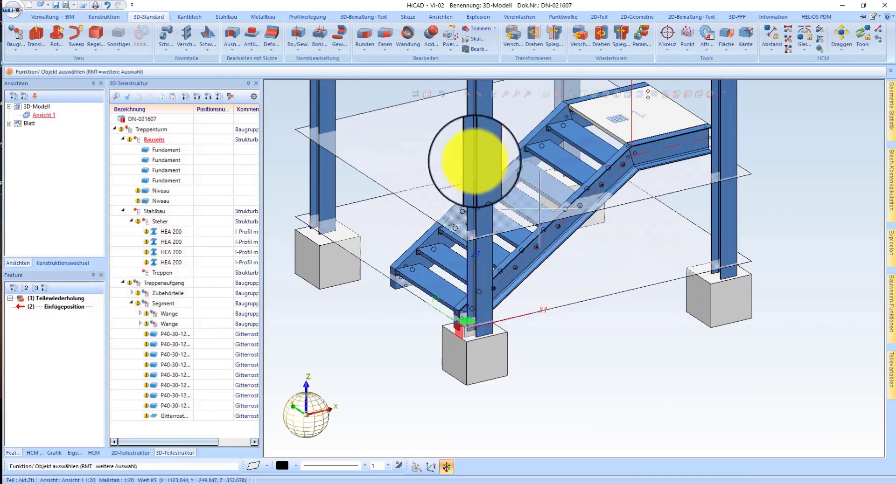
# Give both Niveau plates a red surface colour and check them from the front.
pyautogui.rightClick(394, 227)
pyautogui.moveTo(490, 428)
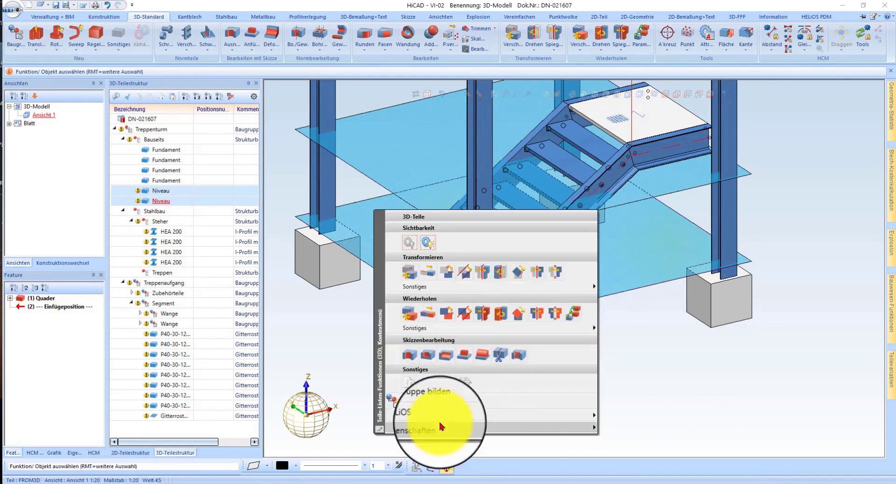
pyautogui.click(636, 169)
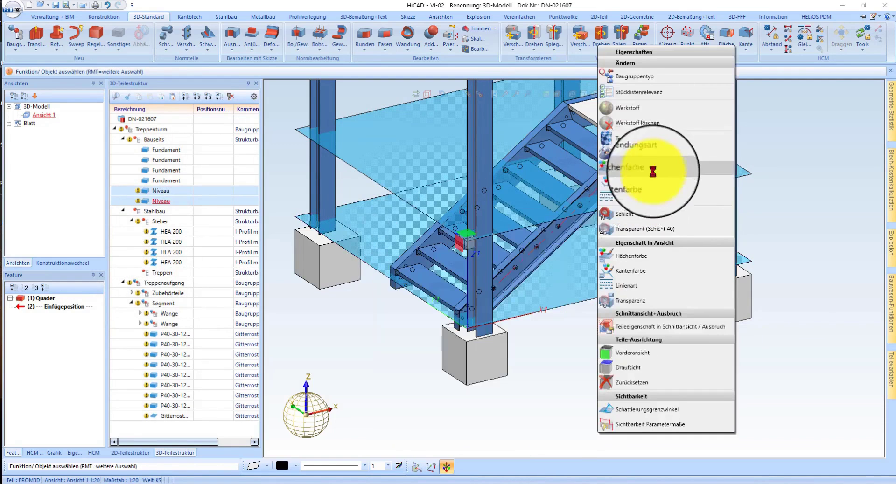
pyautogui.click(21, 173)
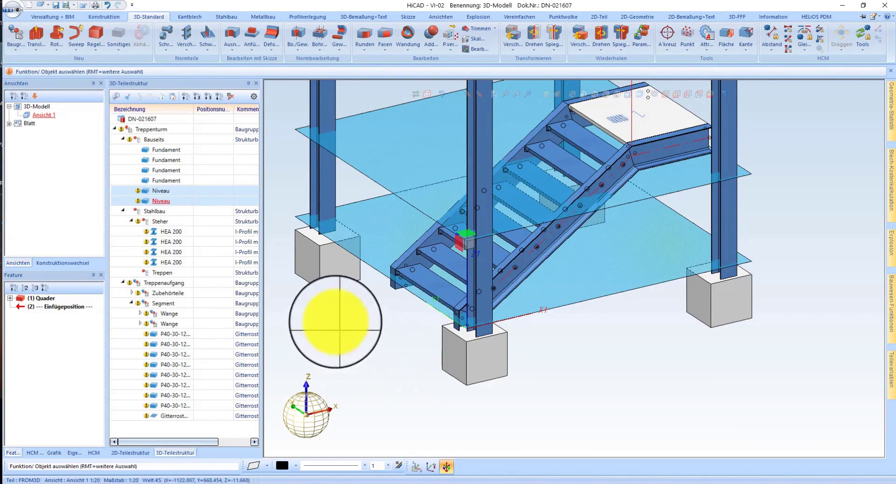
pyautogui.hotkey('ctrl', 'F2')
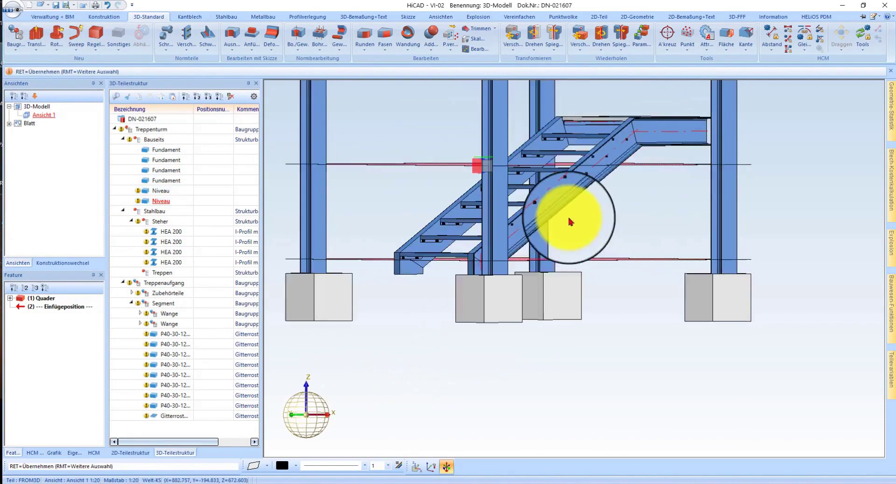
pyautogui.press('Escape')
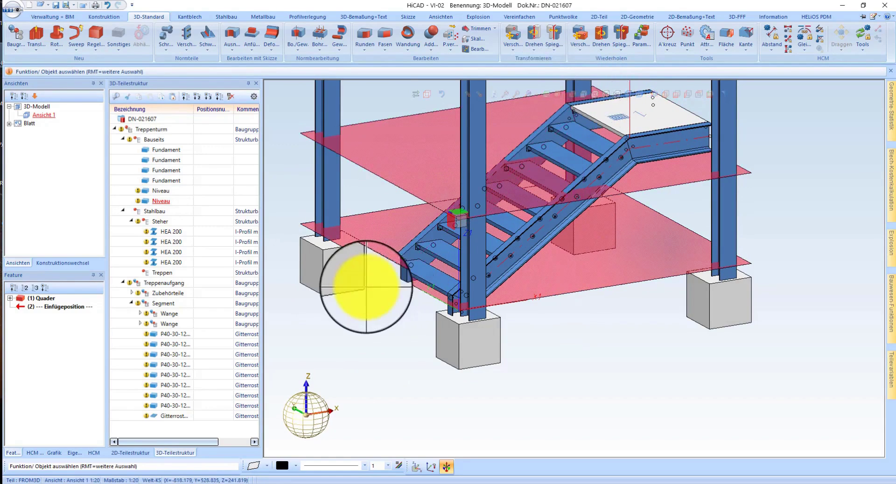
# Show the staircase from the front as a hidden-line drawing.
pyautogui.click(676, 98)
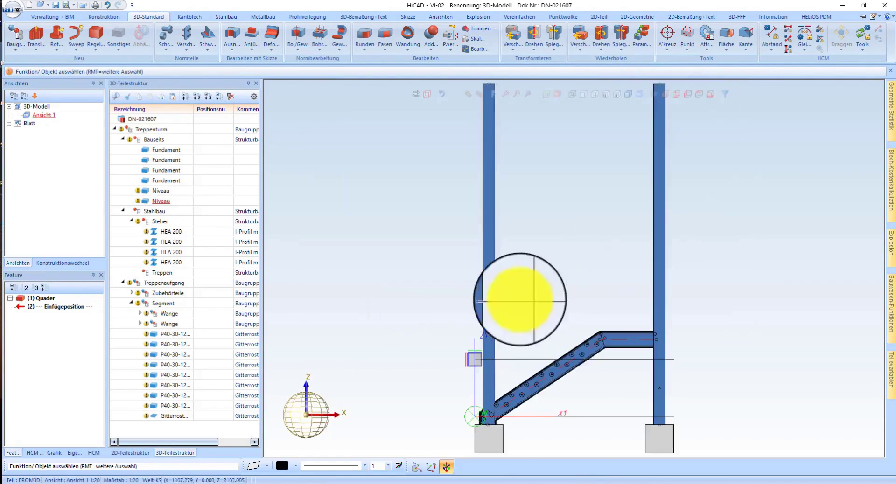
pyautogui.scroll(3, 504, 331)
pyautogui.click(572, 93)
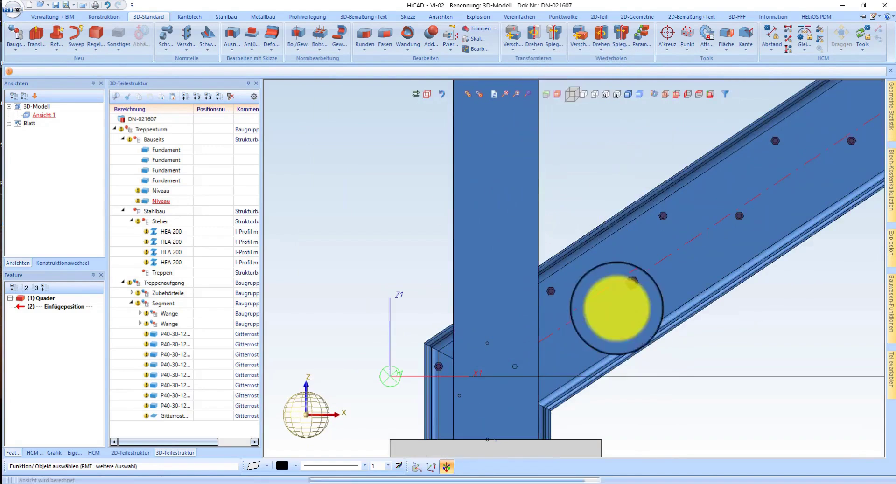
pyautogui.scroll(2, 520, 274)
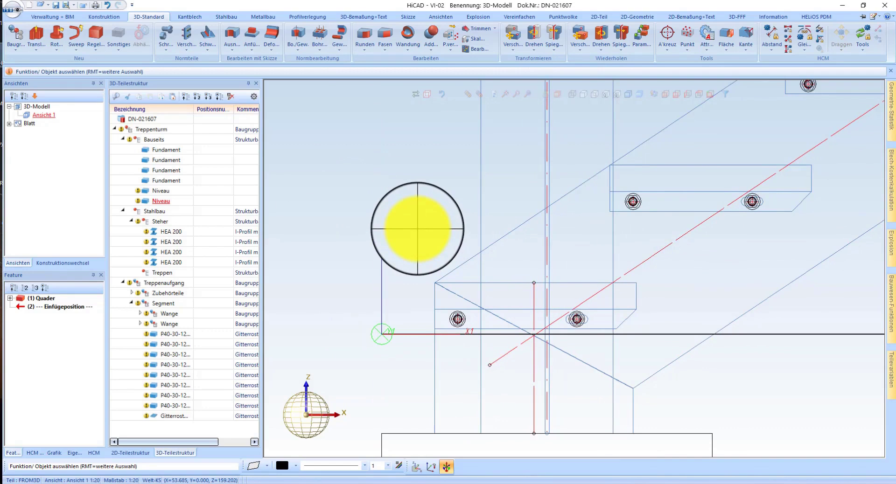
pyautogui.click(343, 16)
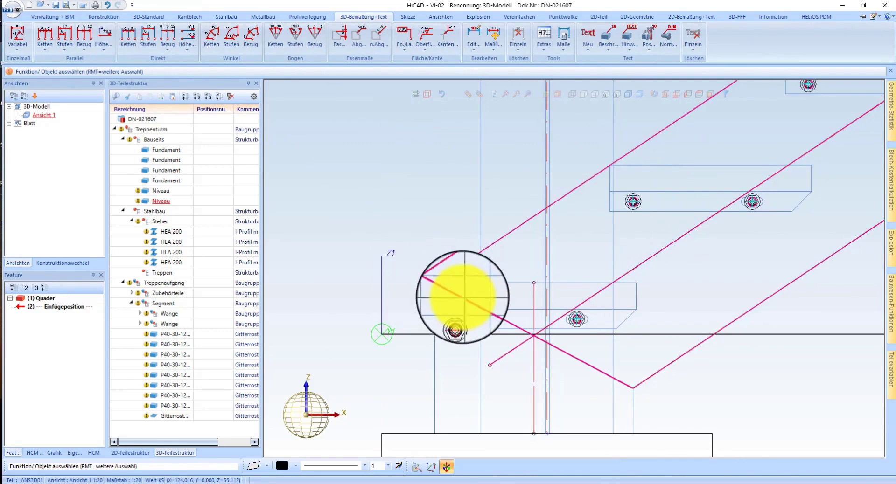
# Move Treppenaufgang twice by line-to-line 2D transforms, first by 77.778, onto the base level.
pyautogui.rightClick(159, 287)
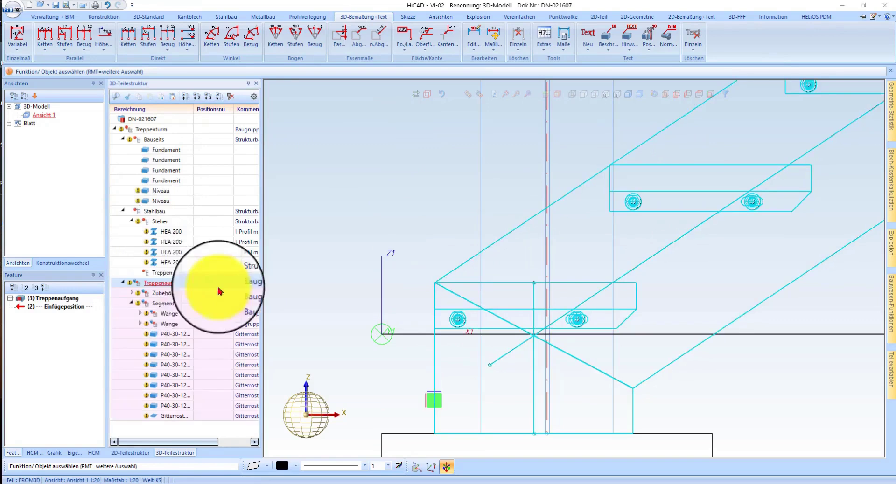
pyautogui.click(255, 280)
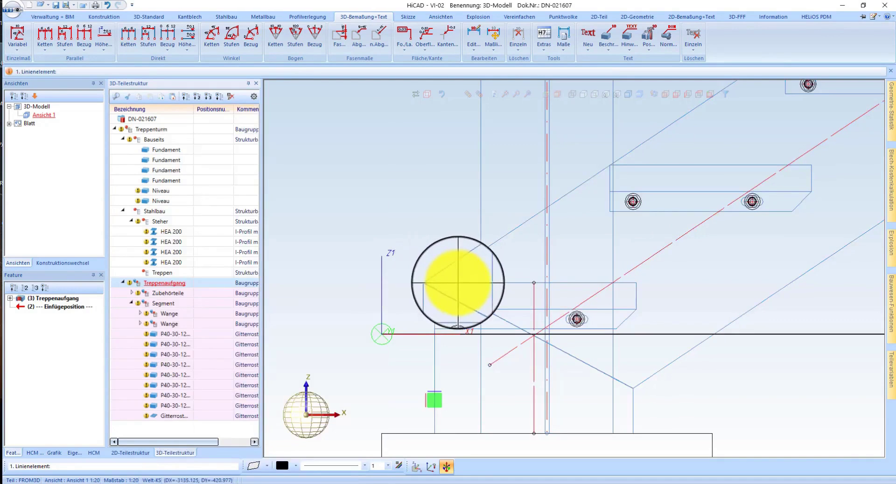
pyautogui.click(413, 309)
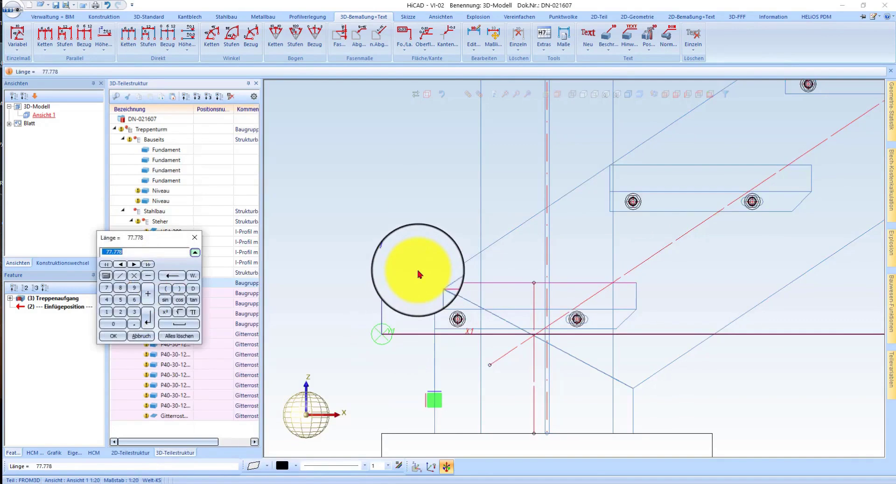
pyautogui.press('Return')
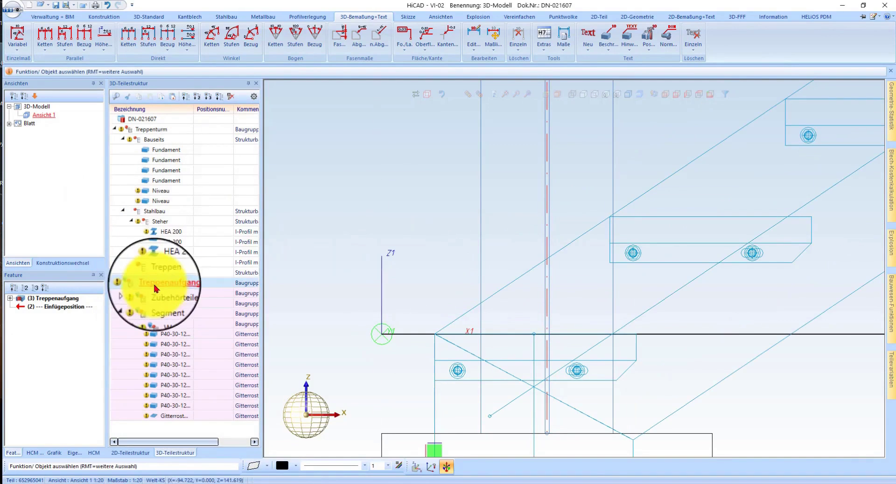
pyautogui.rightClick(215, 301)
pyautogui.click(276, 279)
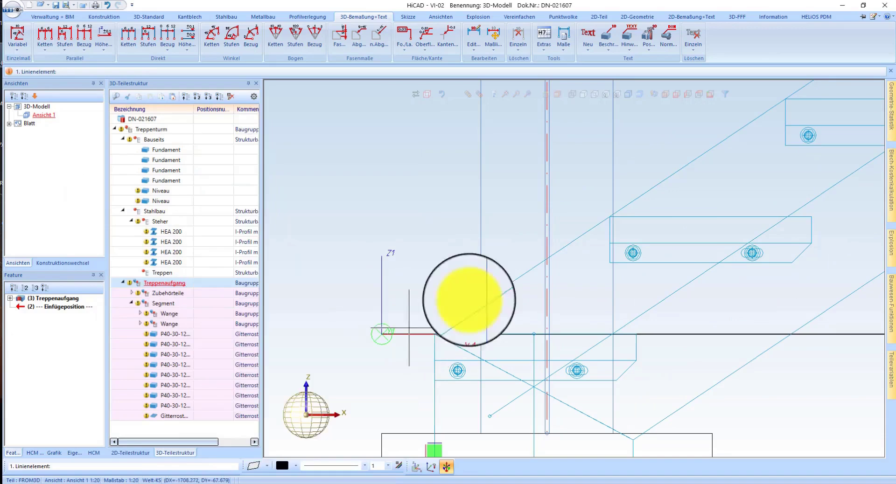
pyautogui.click(837, 231)
pyautogui.press('Return')
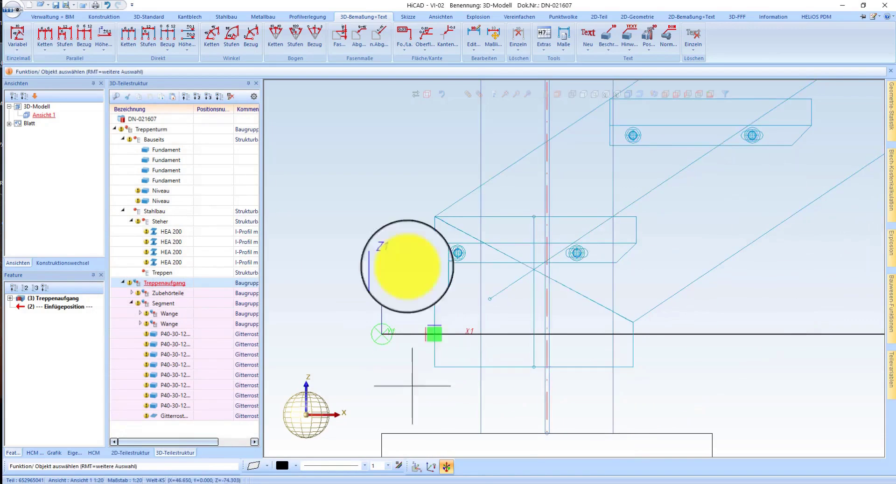
pyautogui.scroll(-3, 400, 260)
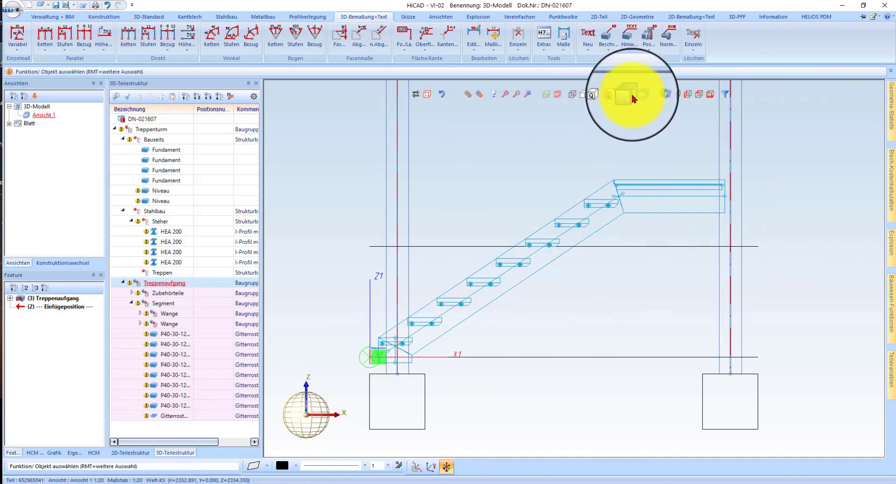
# Display the stair tower shaded in an isometric view.
pyautogui.click(633, 98)
pyautogui.moveTo(546, 234)
pyautogui.mouseDown(button='middle')
pyautogui.moveTo(601, 258)
pyautogui.moveTo(557, 220)
pyautogui.moveTo(506, 224)
pyautogui.moveTo(507, 214)
pyautogui.moveTo(579, 224)
pyautogui.mouseUp(button='middle')
pyautogui.scroll(-3, 598, 249)
# Save the construction past the position number warning and move Treppenaufgang into the Treppen group.
pyautogui.hotkey('ctrl', 's')
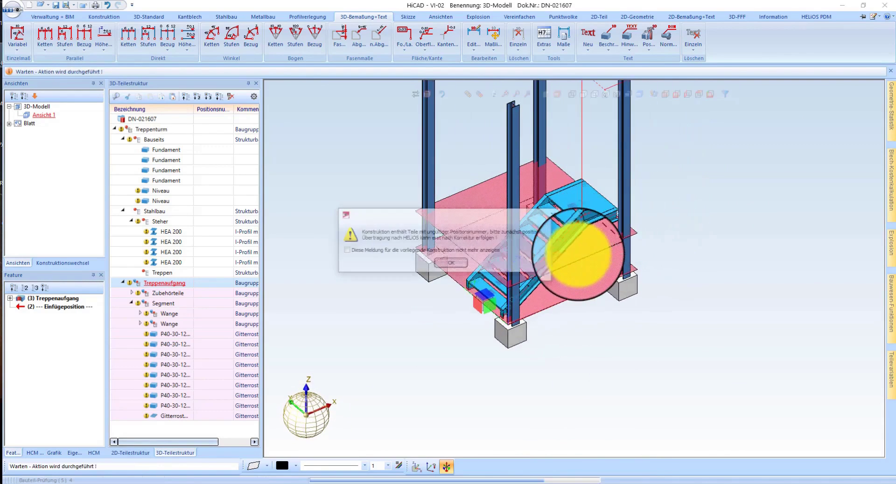
pyautogui.click(454, 265)
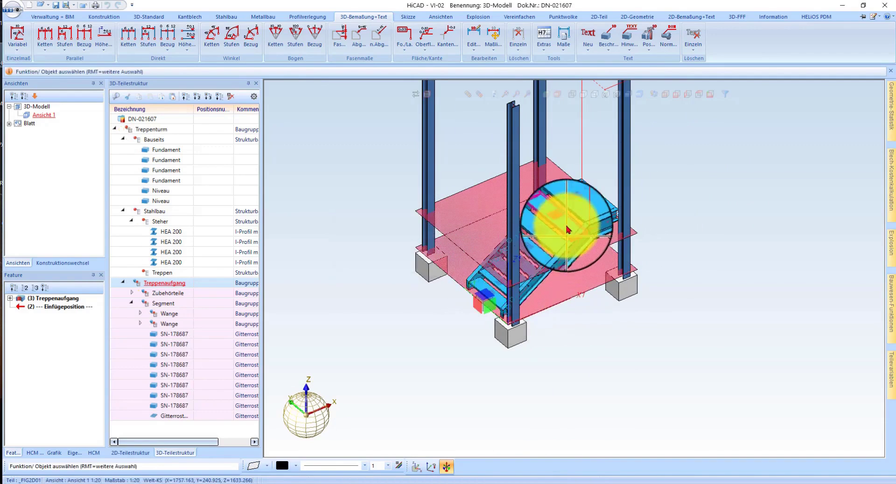
pyautogui.scroll(5, 512, 263)
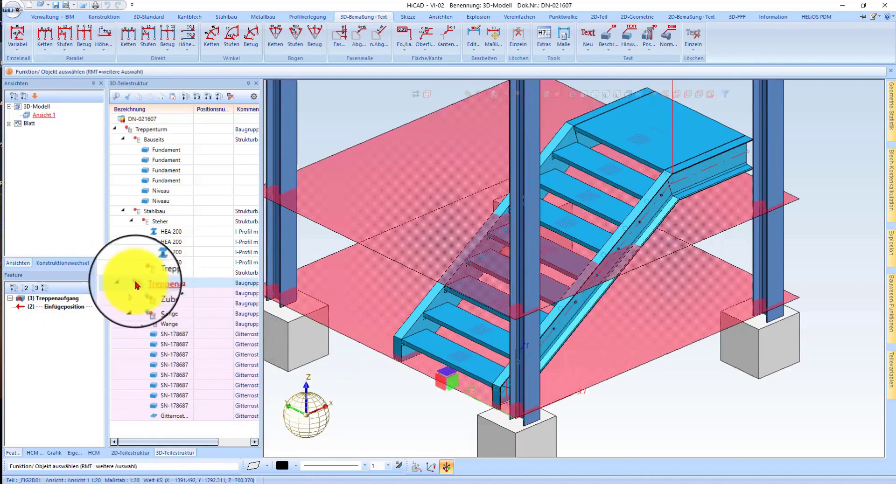
pyautogui.moveTo(146, 284)
pyautogui.mouseDown()
pyautogui.moveTo(153, 280)
pyautogui.moveTo(130, 296)
pyautogui.mouseUp()
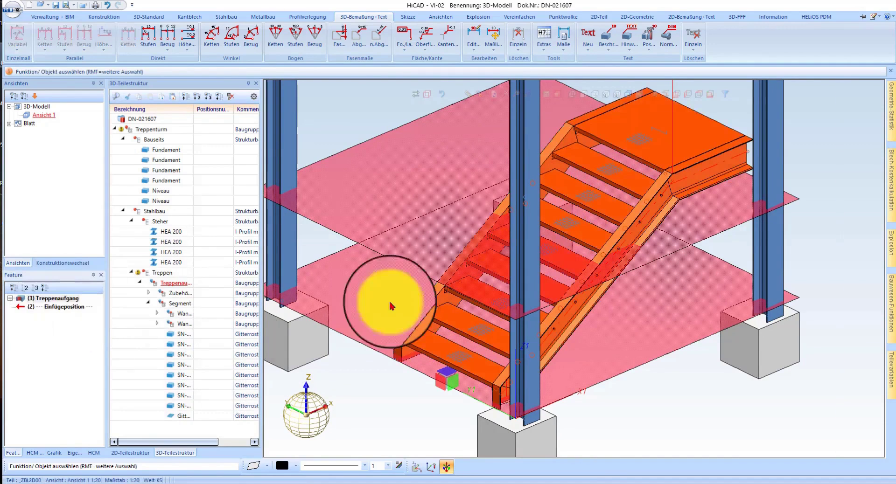
pyautogui.doubleClick(700, 296)
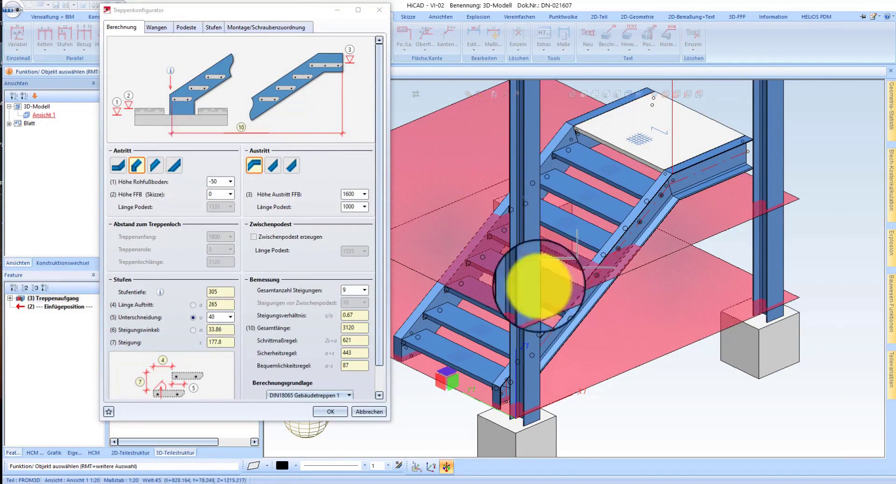
pyautogui.scroll(-2, 326, 289)
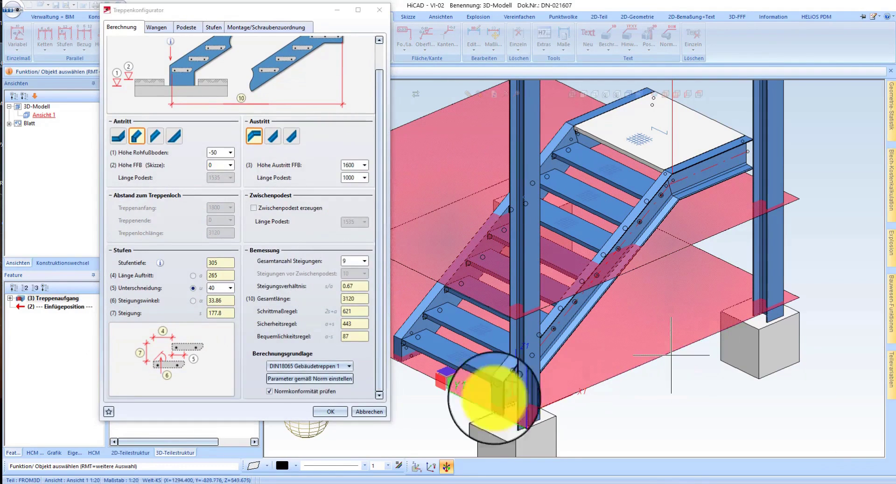
pyautogui.scroll(2, 242, 242)
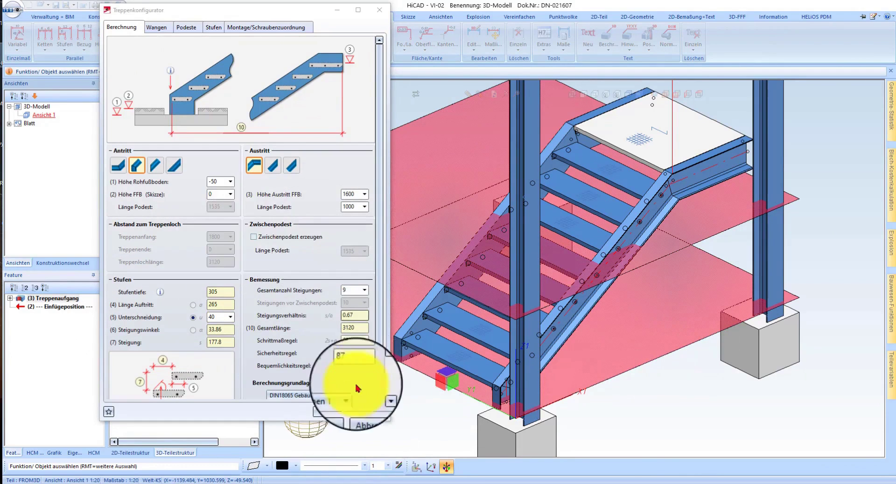
pyautogui.scroll(-2, 331, 261)
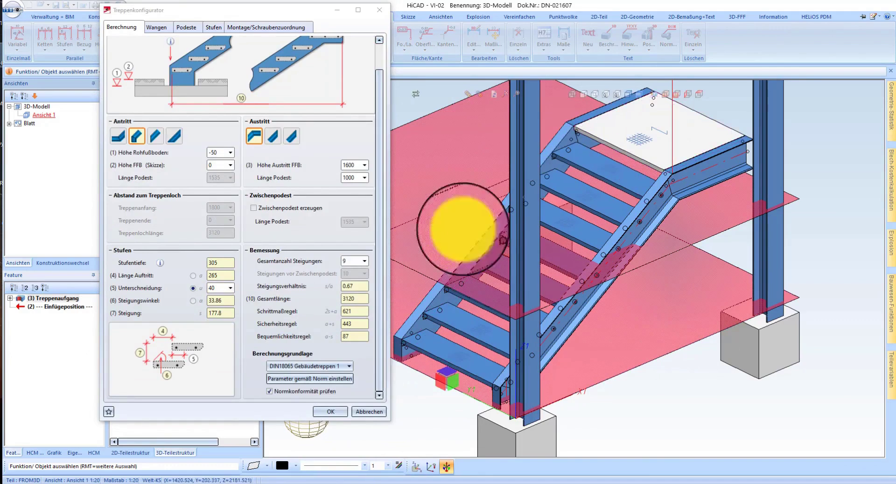
pyautogui.click(376, 414)
pyautogui.scroll(-3, 420, 270)
pyautogui.scroll(-2, 513, 210)
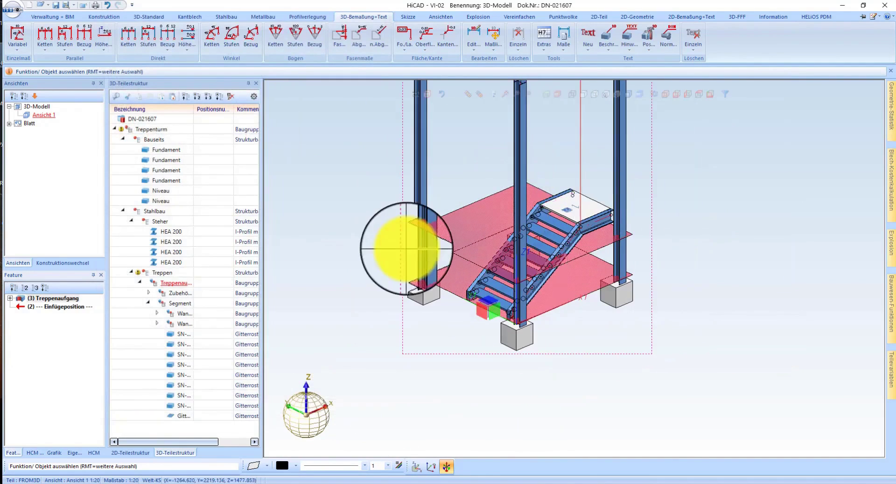
# Copy Treppenaufgang along a 3D move vector from its start point to the upper landing.
pyautogui.scroll(3, 510, 230)
pyautogui.rightClick(179, 284)
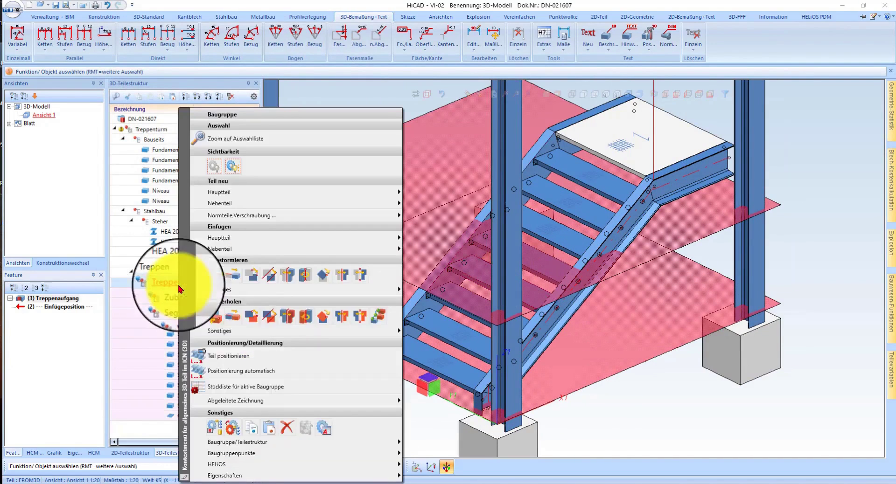
pyautogui.click(218, 324)
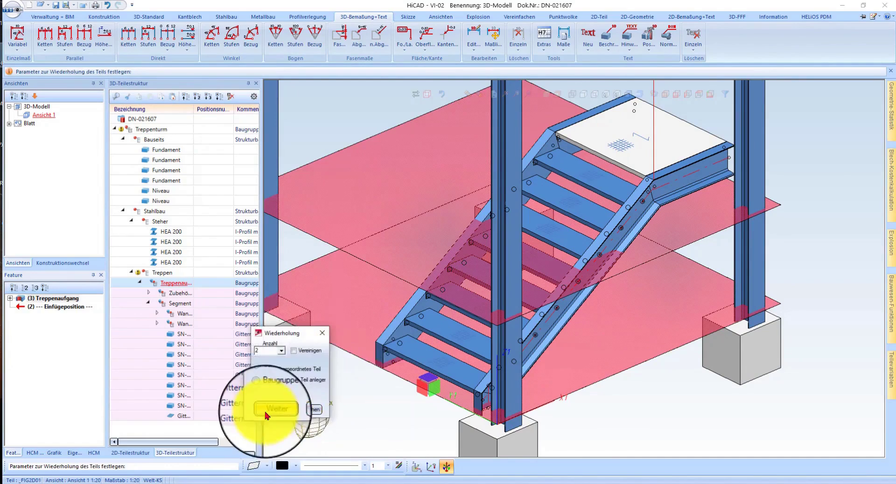
pyautogui.click(600, 206)
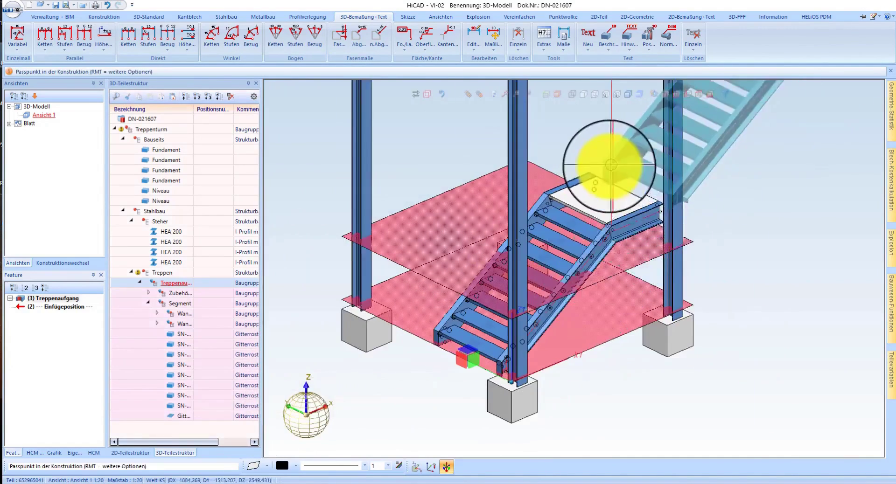
pyautogui.scroll(3, 580, 170)
pyautogui.click(574, 258)
pyautogui.scroll(-3, 500, 210)
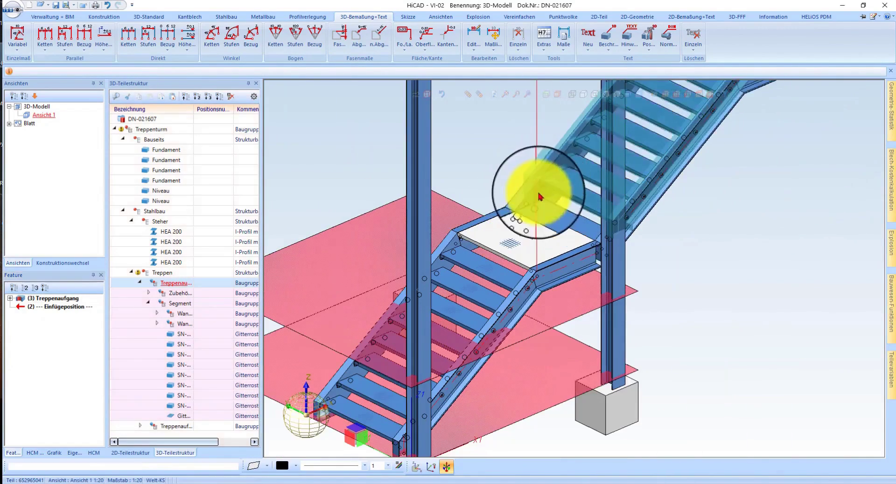
pyautogui.scroll(3, 529, 182)
pyautogui.click(76, 301)
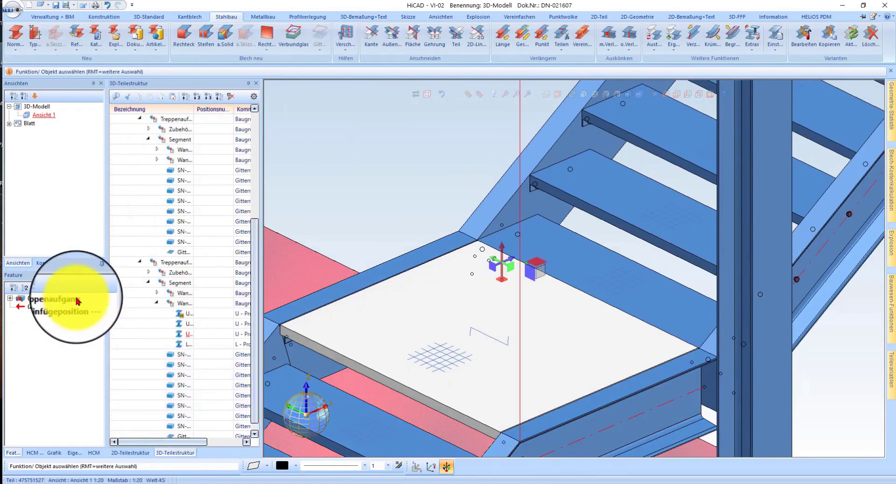
# Reconfigure the copied stair with the first Antritt option, giving a 1000-long starting landing.
pyautogui.doubleClick(73, 308)
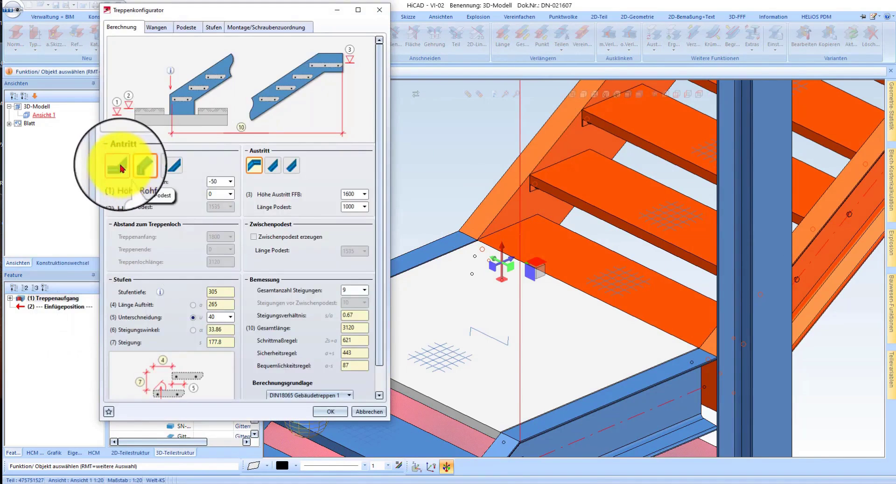
pyautogui.click(121, 166)
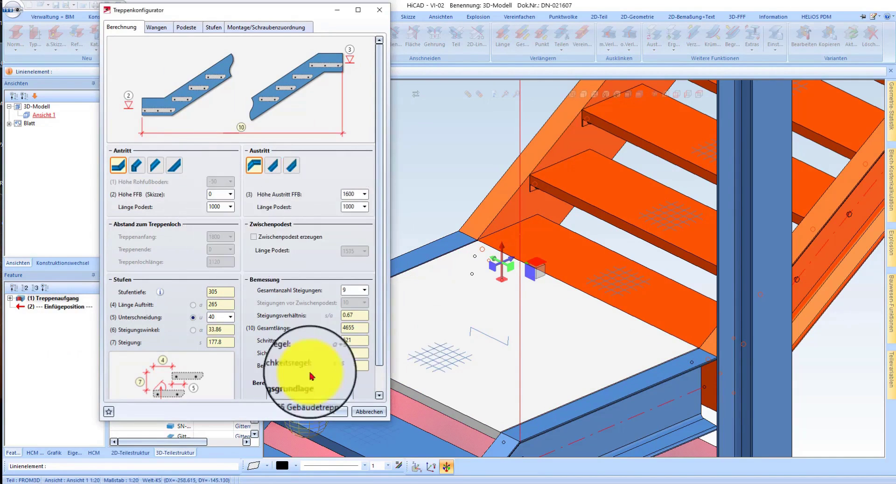
pyautogui.click(338, 411)
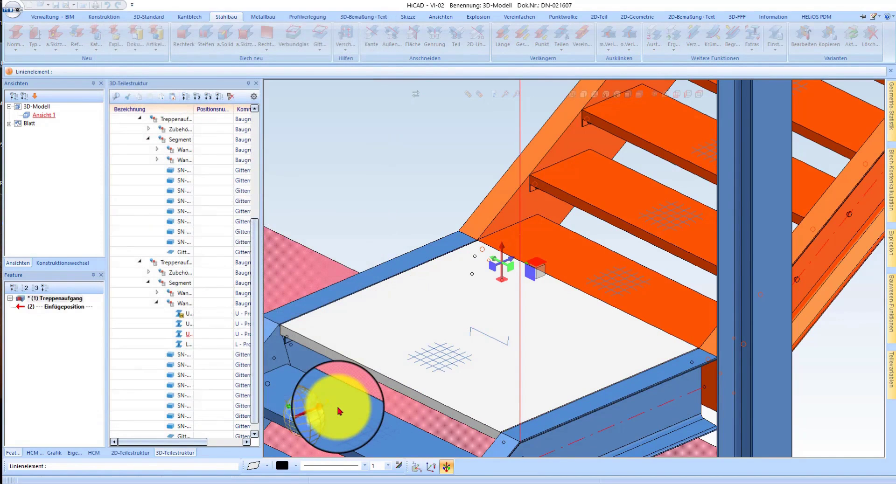
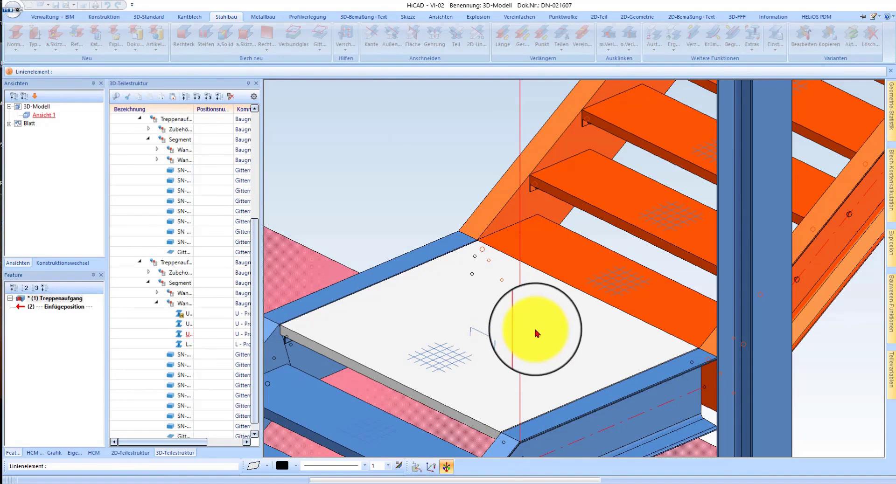
# Commit the inserted stair flight to the model, leaving its feature options unchanged.
pyautogui.click(621, 337)
pyautogui.moveTo(499, 246); pyautogui.dragTo(485, 283, button='middle')
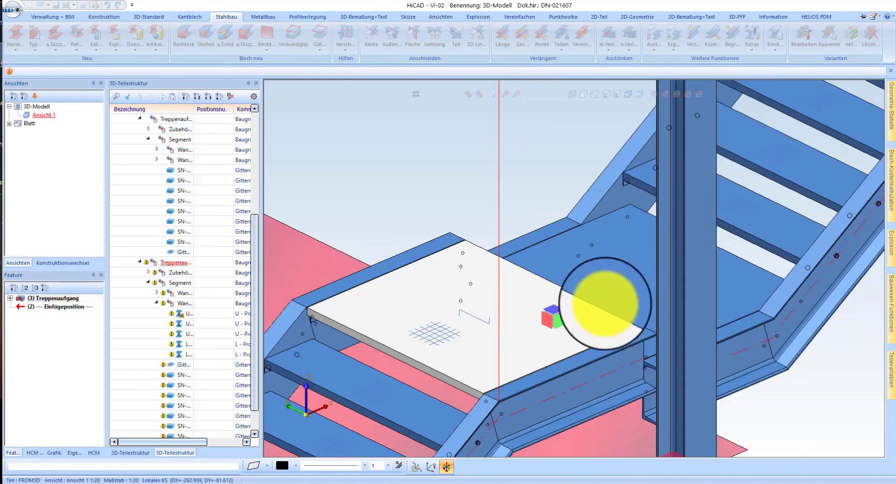
pyautogui.scroll(-2, 486, 283)
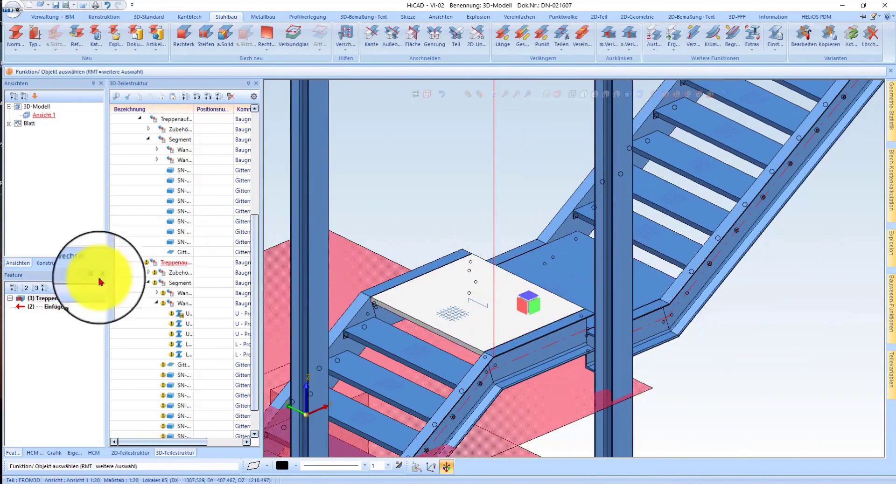
pyautogui.rightClick(70, 300)
pyautogui.click(187, 248)
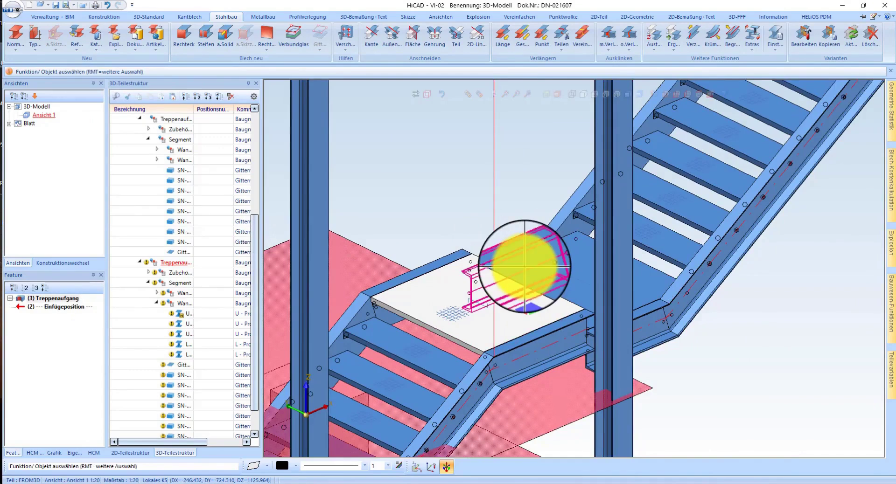
pyautogui.scroll(2, 525, 266)
pyautogui.scroll(2, 482, 270)
pyautogui.scroll(2, 452, 268)
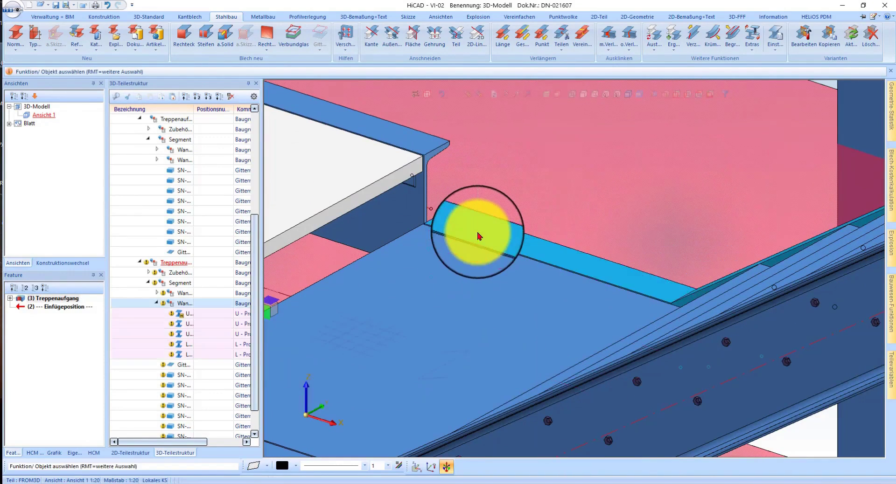
# Reposition the part so its fit point meets the target point at the landing edge.
pyautogui.rightClick(494, 210)
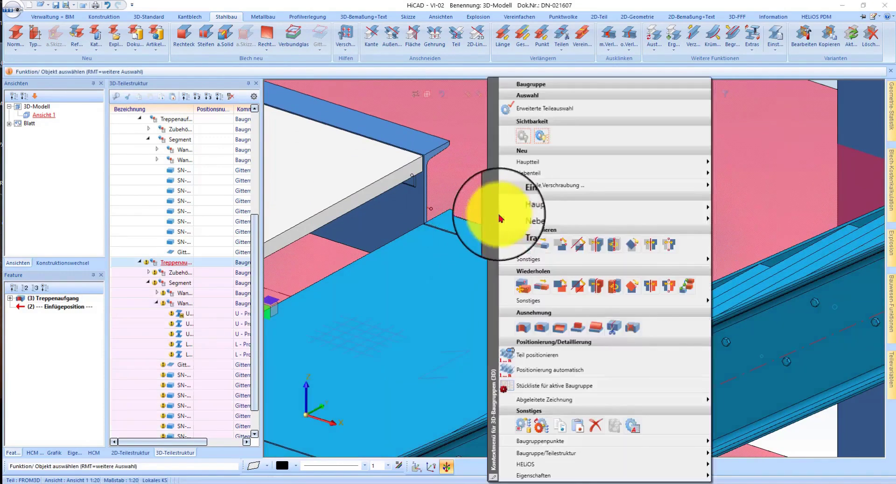
pyautogui.click(500, 244)
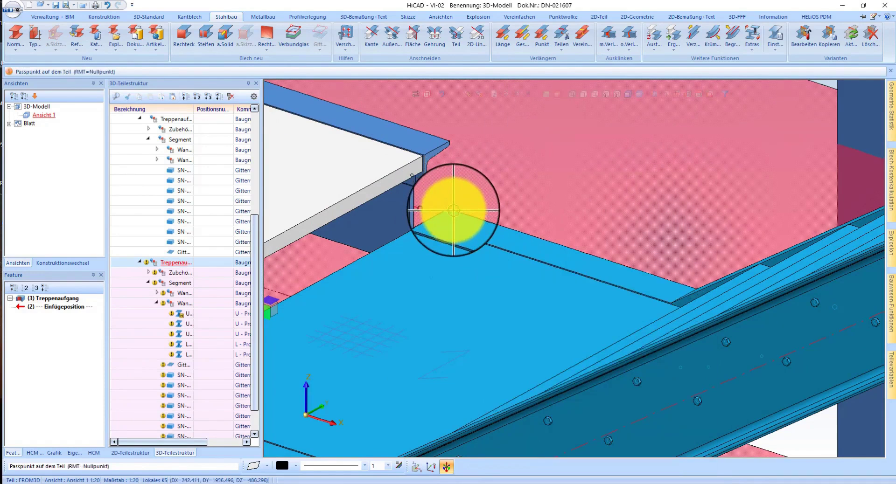
pyautogui.click(452, 212)
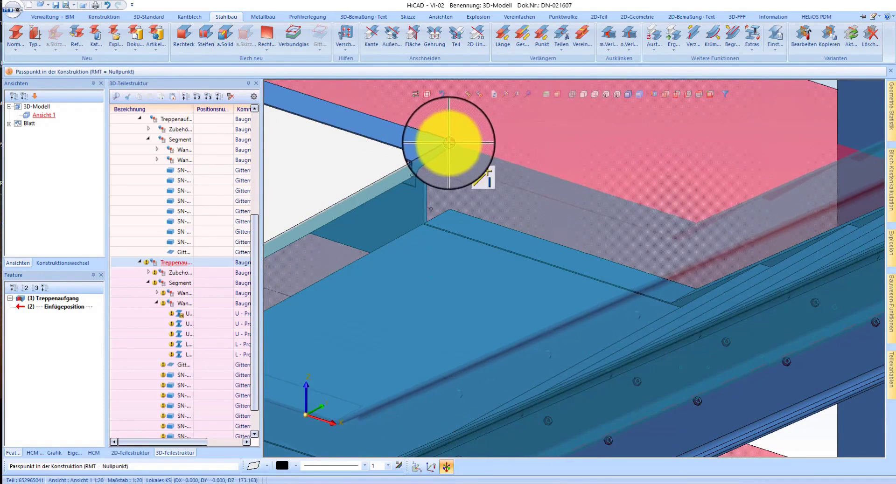
pyautogui.click(480, 155)
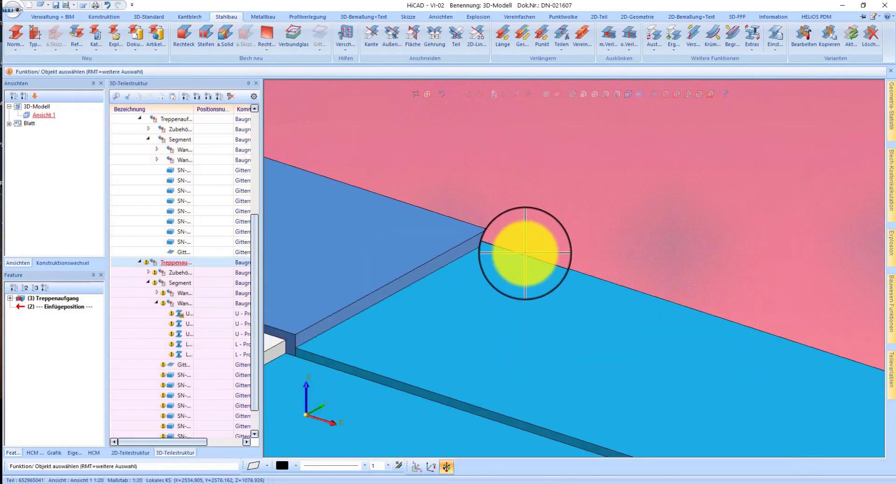
pyautogui.click(490, 308)
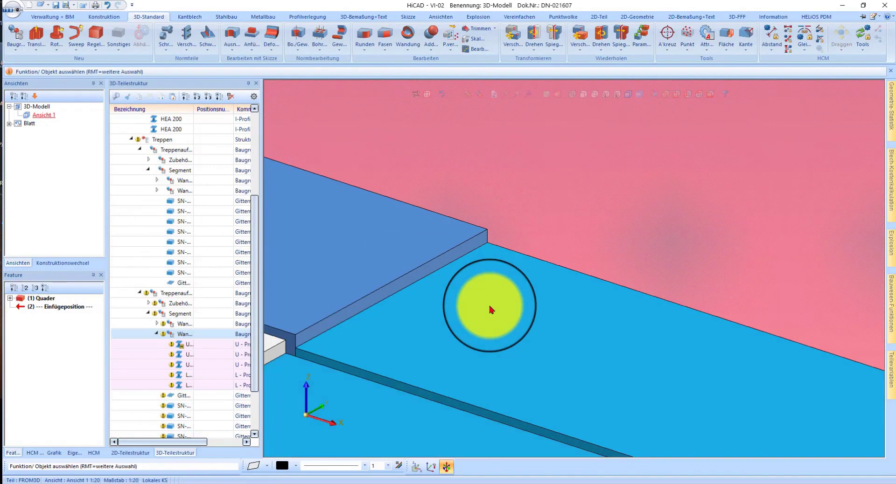
# Reposition the second stair flight by matching its fit point to a target point.
pyautogui.click(526, 266)
pyautogui.rightClick(526, 266)
pyautogui.click(550, 250)
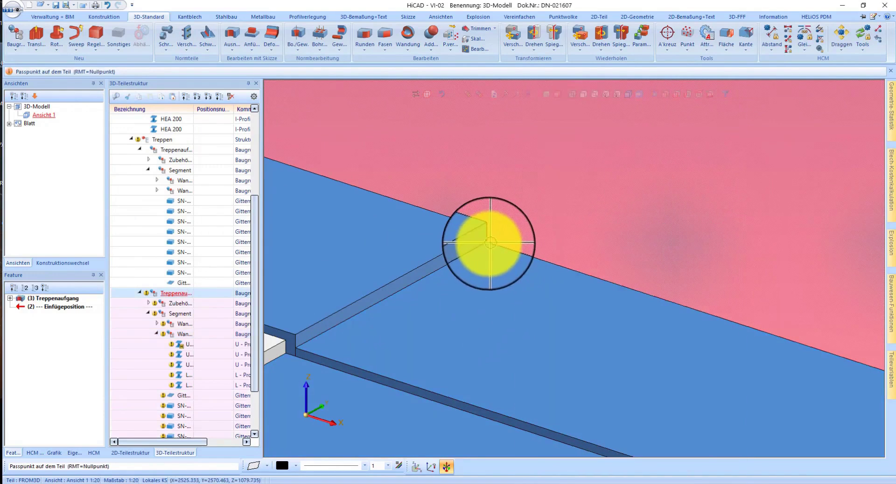
pyautogui.click(488, 245)
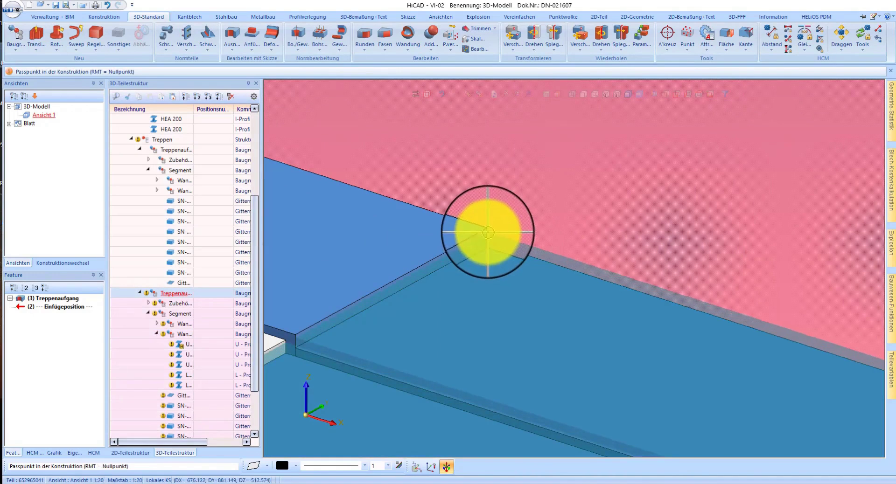
pyautogui.click(513, 246)
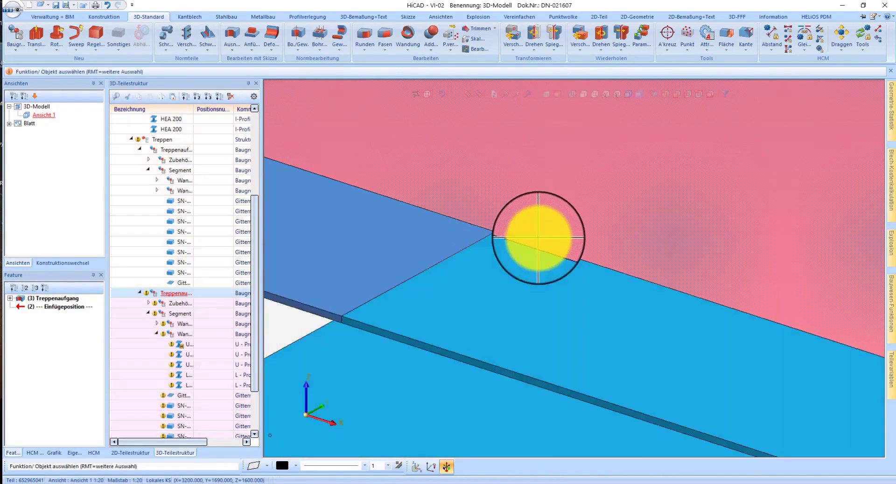
pyautogui.scroll(-2, 555, 229)
pyautogui.scroll(-4, 570, 261)
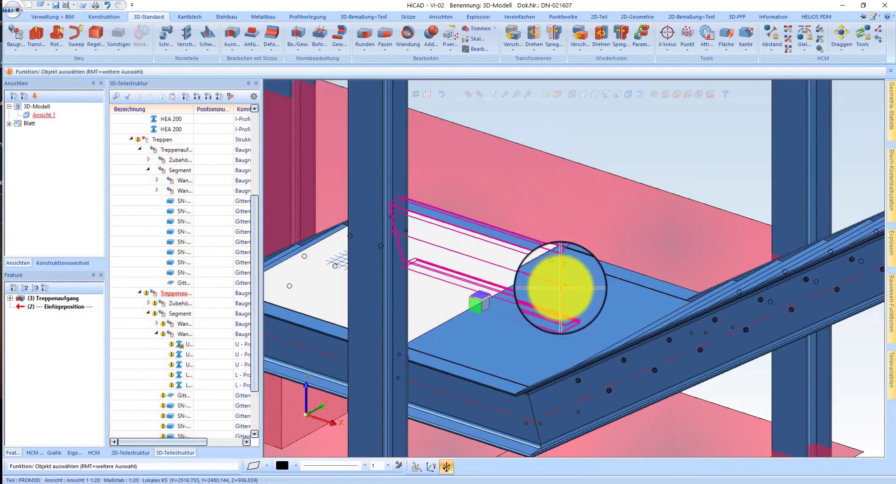
pyautogui.moveTo(589, 298); pyautogui.dragTo(674, 306, button='middle')
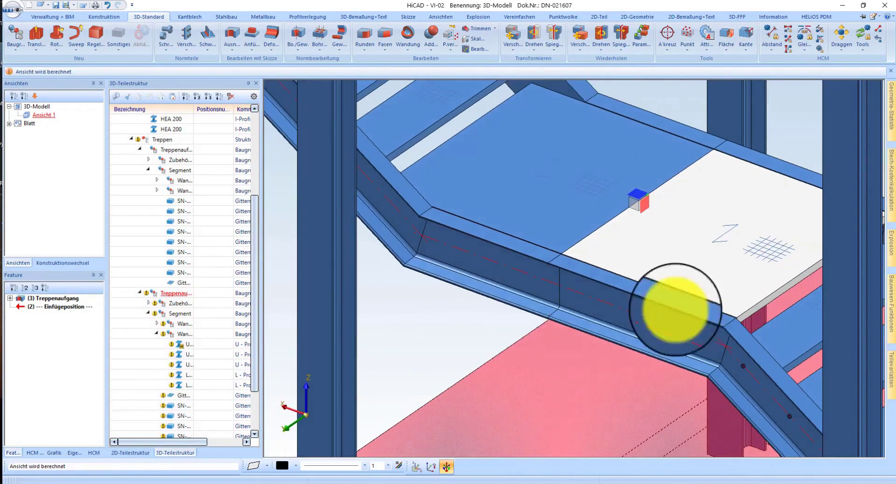
# Rotate the stair flight 180° about the beam edge.
pyautogui.rightClick(179, 296)
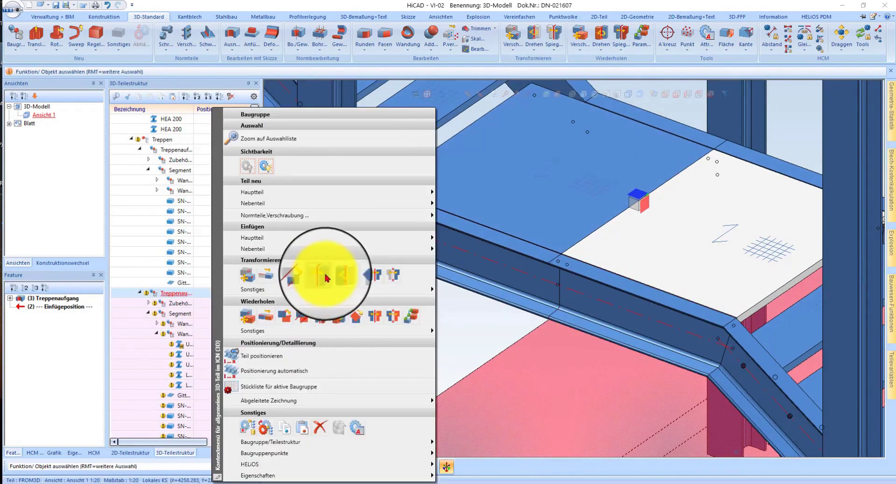
pyautogui.click(325, 263)
pyautogui.click(559, 301)
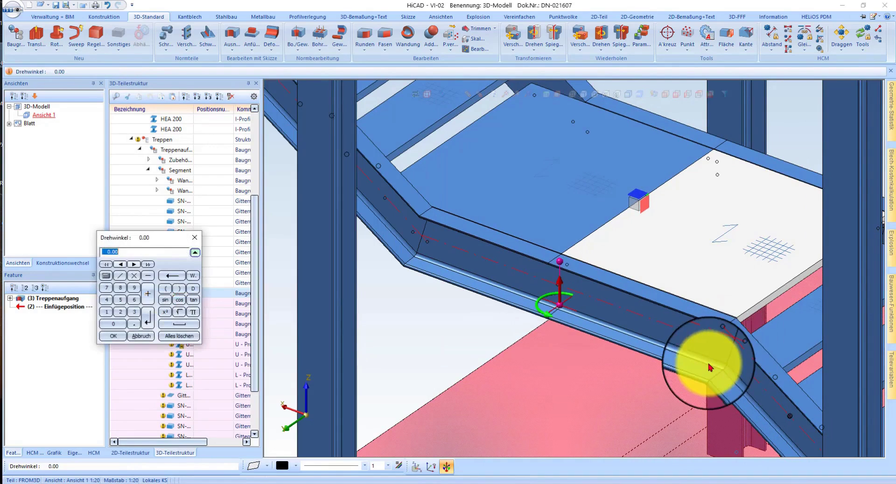
pyautogui.press('Return')
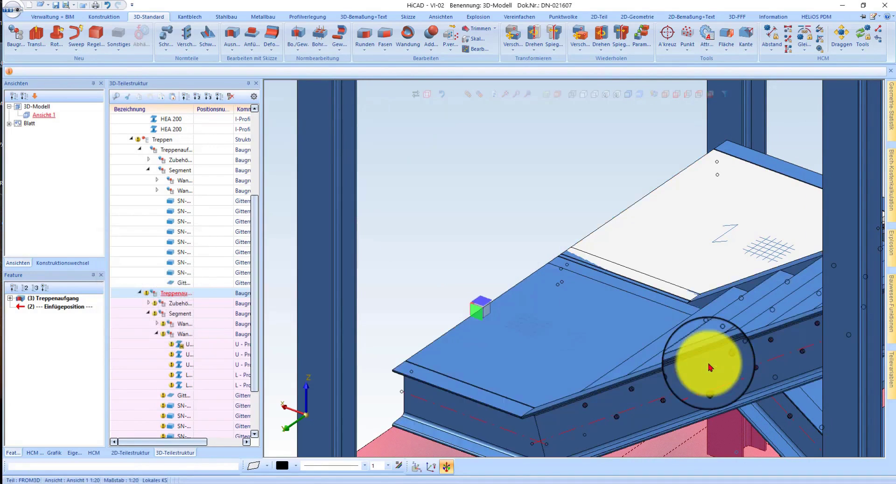
# Shift the stair flight 1190 along the landing edge.
pyautogui.rightClick(187, 294)
pyautogui.click(246, 275)
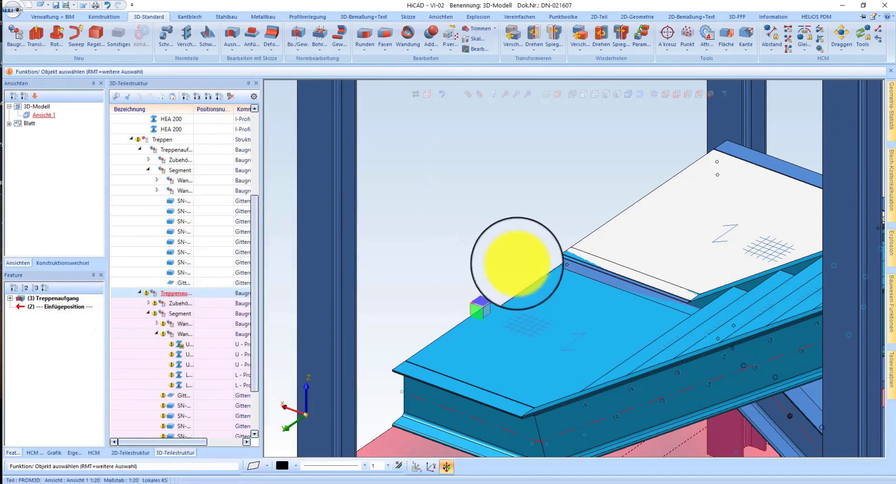
pyautogui.click(538, 274)
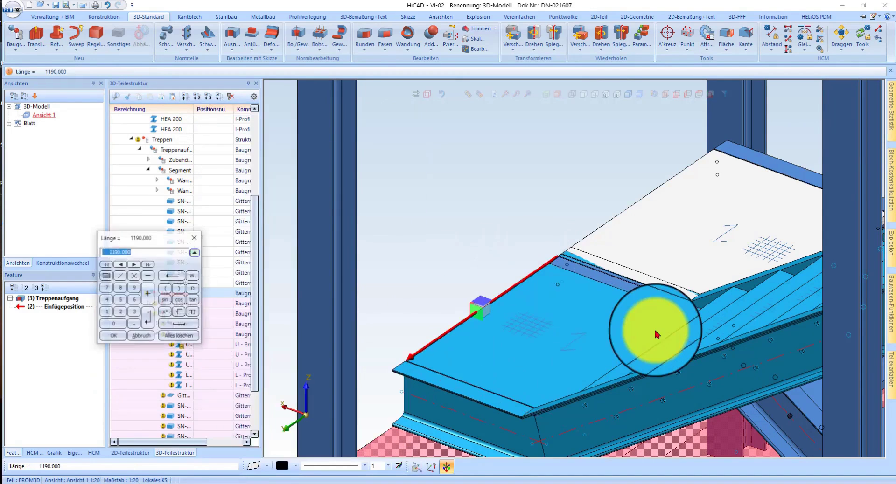
pyautogui.press('Return')
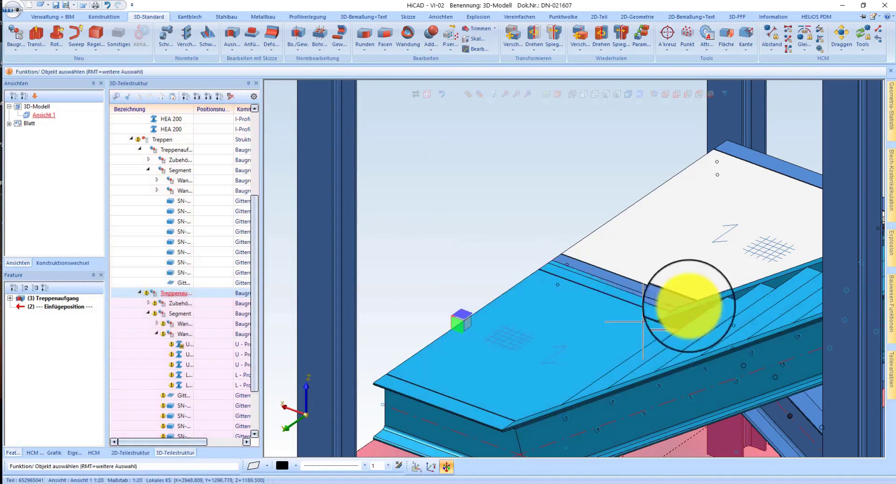
pyautogui.scroll(-3, 463, 312)
# Show the stairs in top view, zoomed to frame both flights.
pyautogui.scroll(-3, 464, 311)
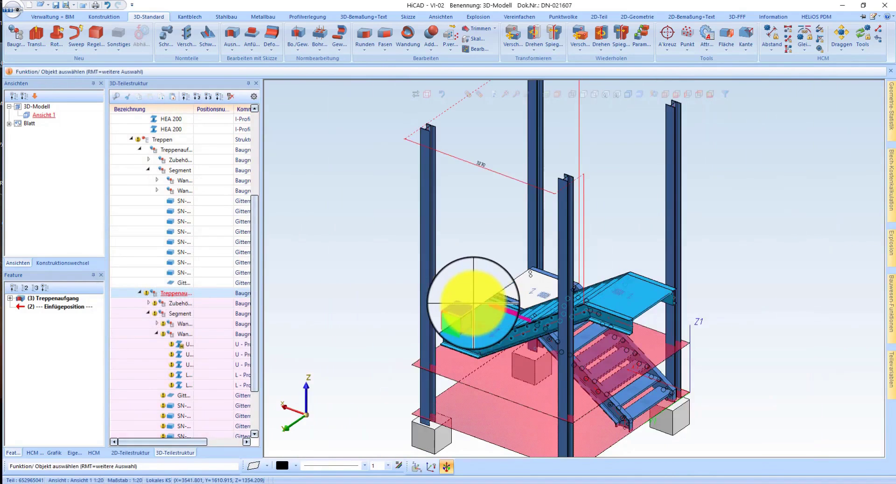
pyautogui.click(701, 97)
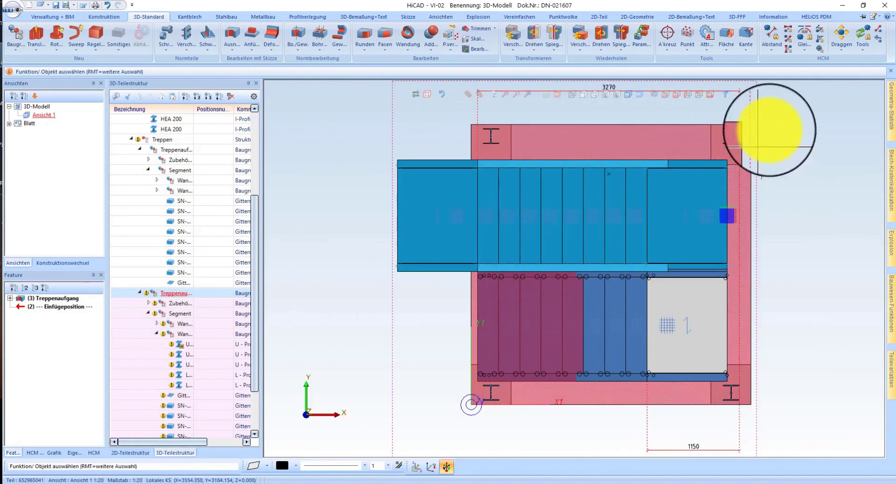
pyautogui.scroll(2, 600, 200)
pyautogui.scroll(-3, 444, 178)
pyautogui.scroll(3, 437, 212)
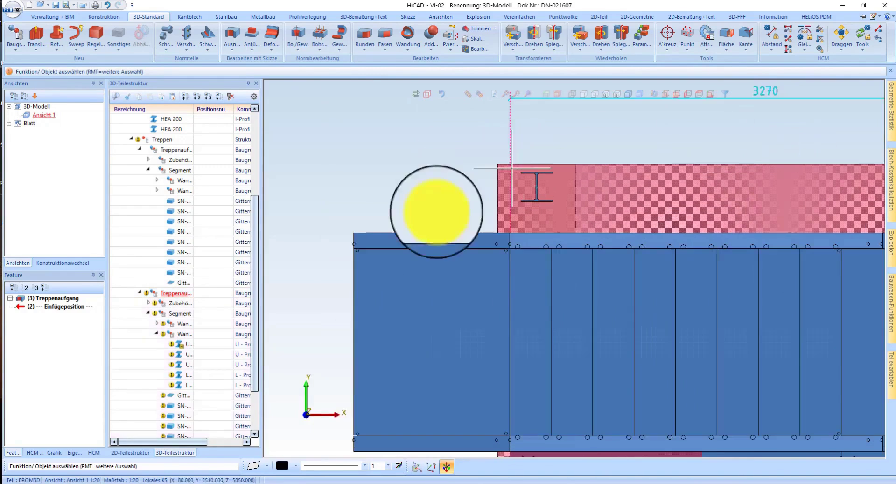
pyautogui.scroll(2, 467, 219)
pyautogui.scroll(-3, 465, 214)
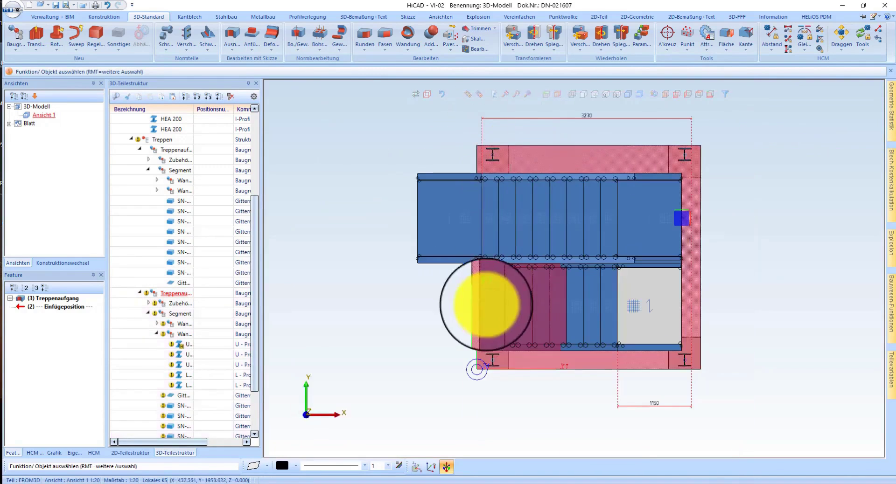
pyautogui.scroll(3, 484, 293)
pyautogui.scroll(-3, 487, 345)
pyautogui.scroll(2, 469, 181)
pyautogui.scroll(2, 467, 186)
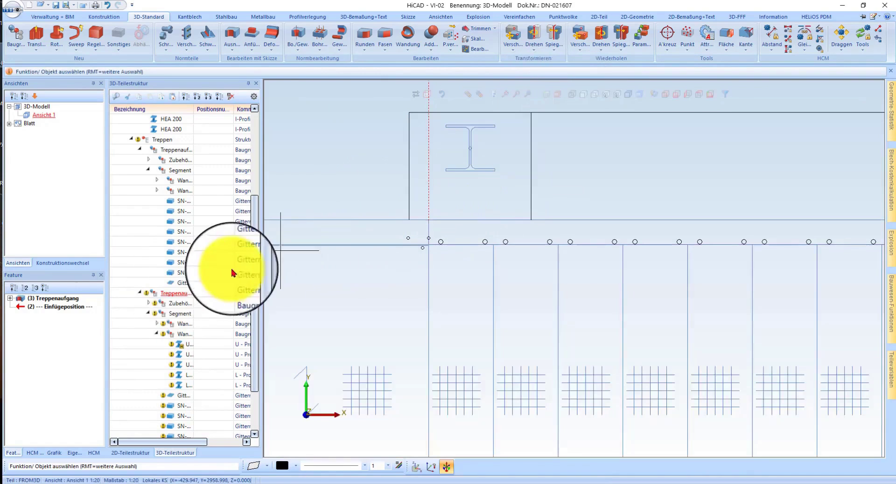
# Move the second flight 200 toward the HEA 200 column flange.
pyautogui.click(172, 293)
pyautogui.rightClick(282, 245)
pyautogui.click(368, 276)
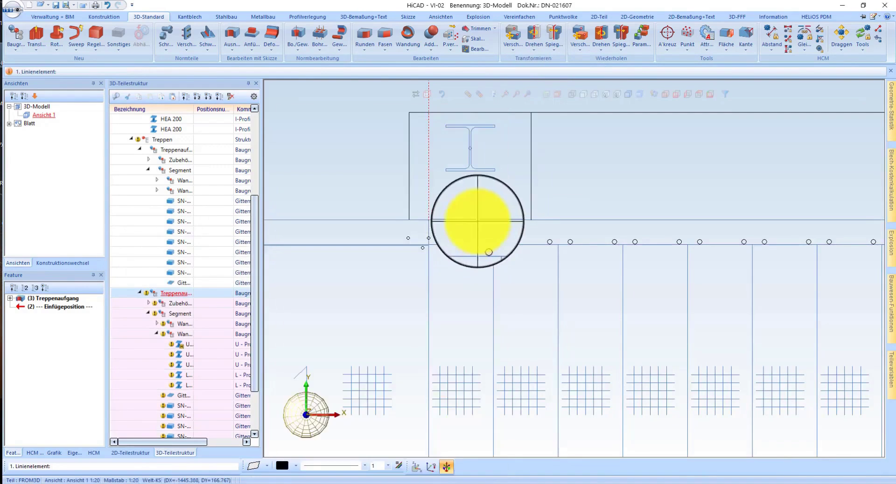
pyautogui.click(483, 172)
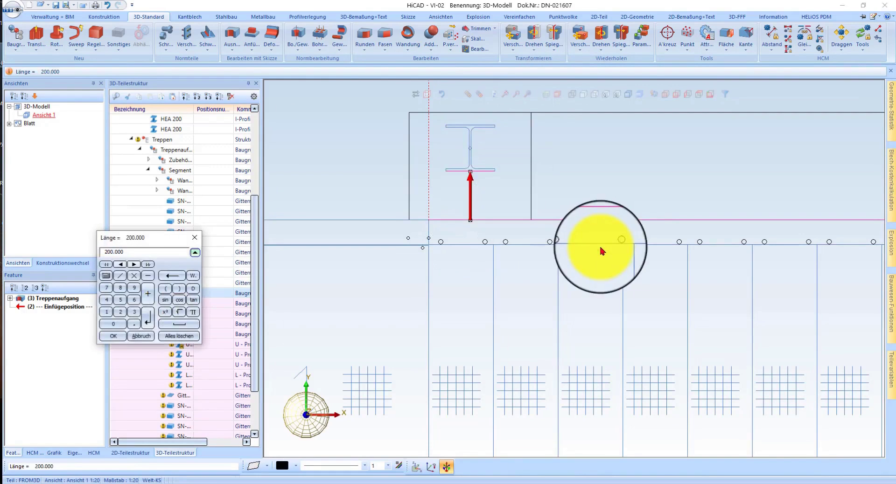
pyautogui.press('Return')
pyautogui.scroll(-2, 500, 210)
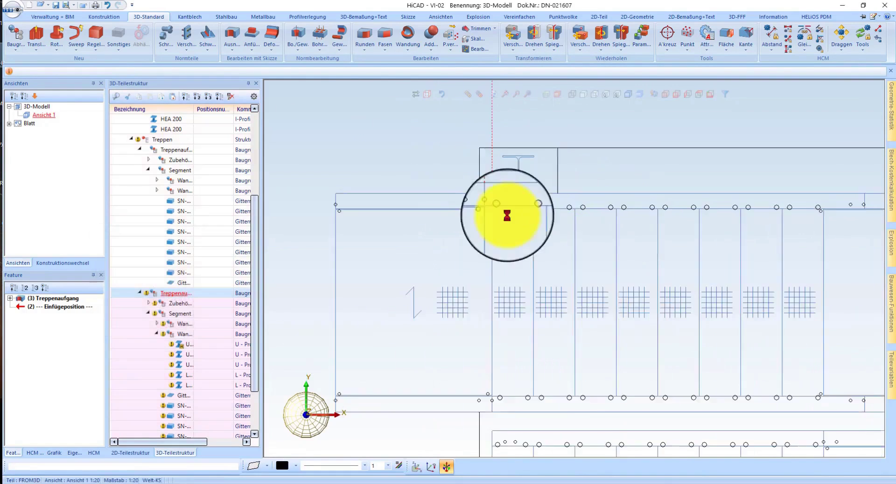
pyautogui.scroll(-2, 580, 210)
pyautogui.scroll(2, 707, 345)
pyautogui.scroll(-2, 640, 280)
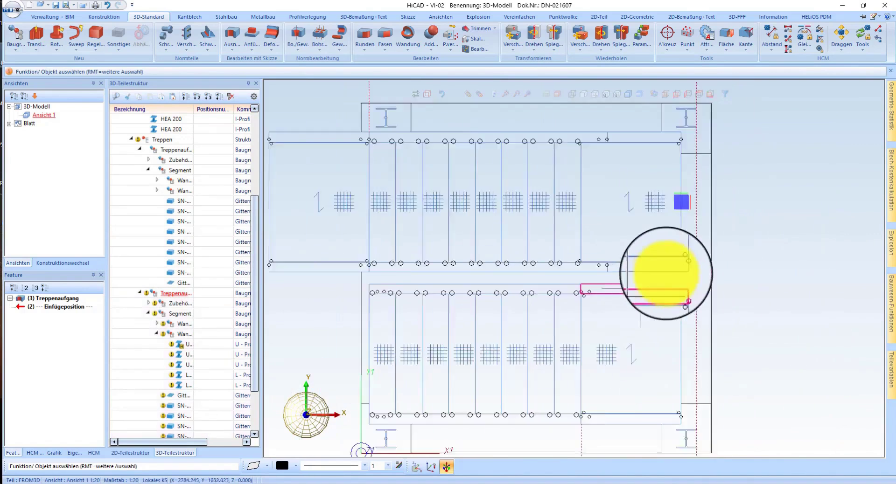
pyautogui.scroll(-1, 620, 290)
pyautogui.scroll(2, 672, 271)
pyautogui.scroll(1, 606, 310)
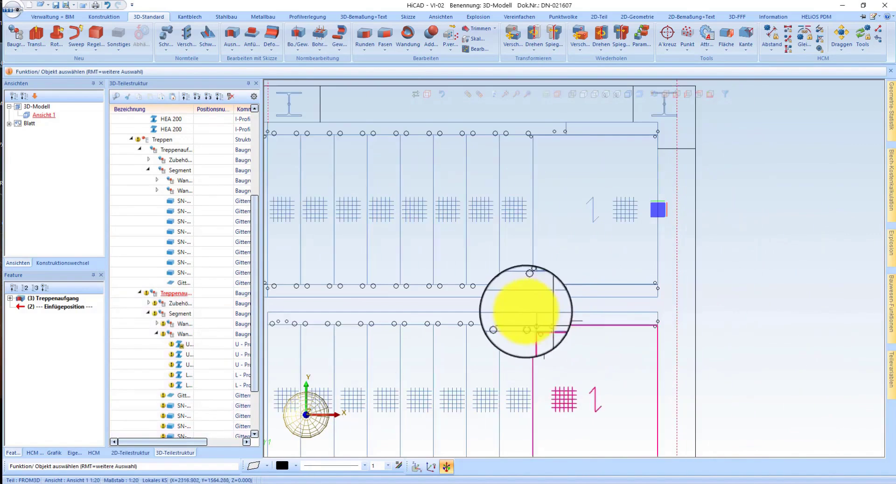
pyautogui.scroll(-2, 630, 135)
pyautogui.scroll(2, 579, 201)
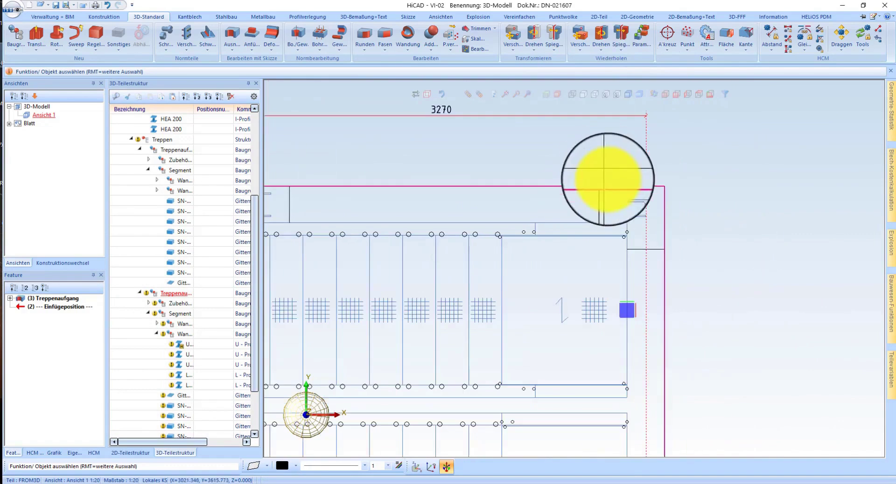
# Add a variable 1150 dimension starting at the column's I-profile corner.
pyautogui.click(361, 17)
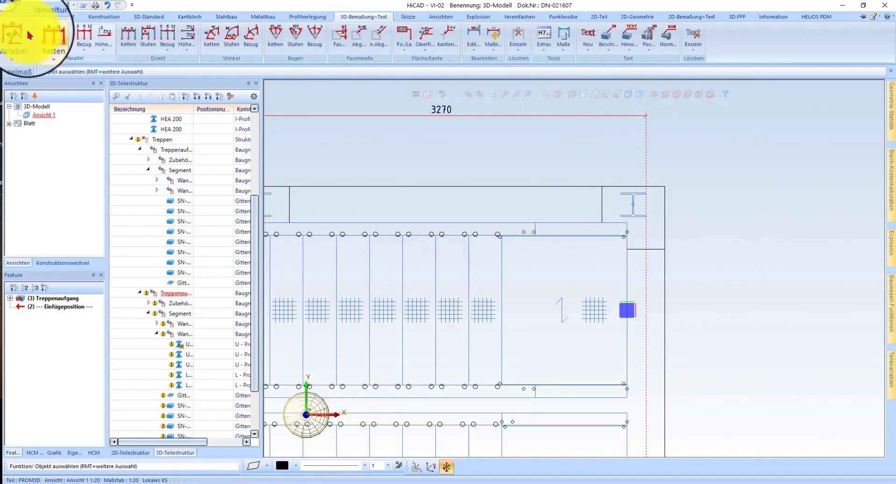
pyautogui.scroll(2, 550, 208)
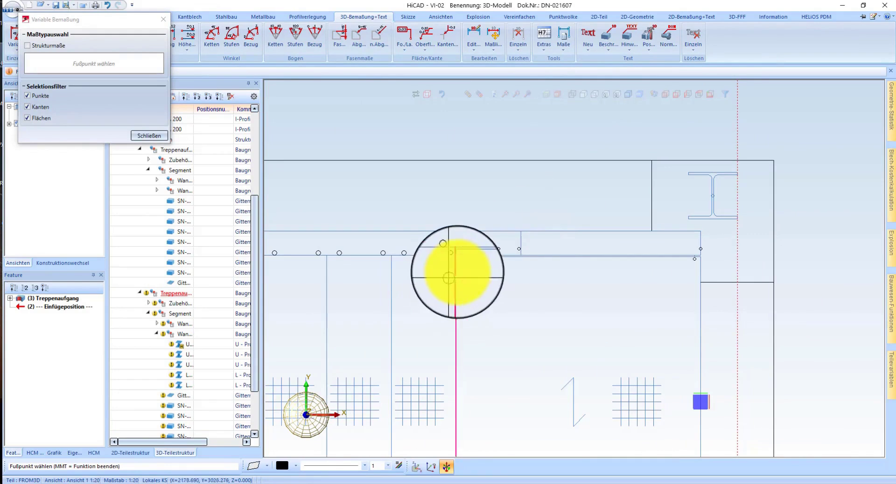
pyautogui.click(737, 219)
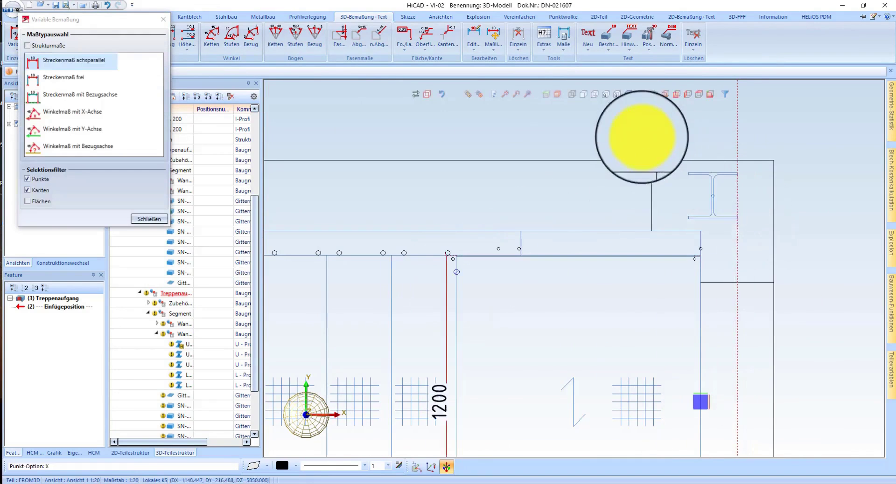
pyautogui.click(645, 138)
pyautogui.scroll(-5, 586, 150)
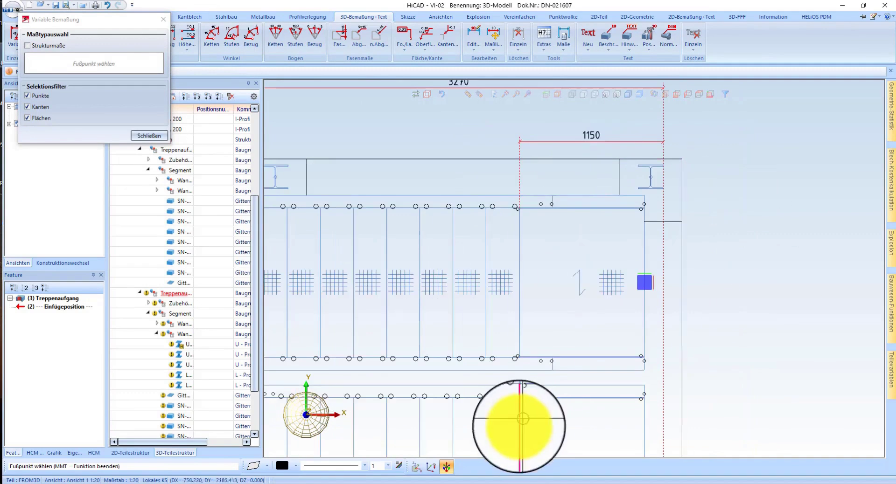
pyautogui.middleClick(577, 230)
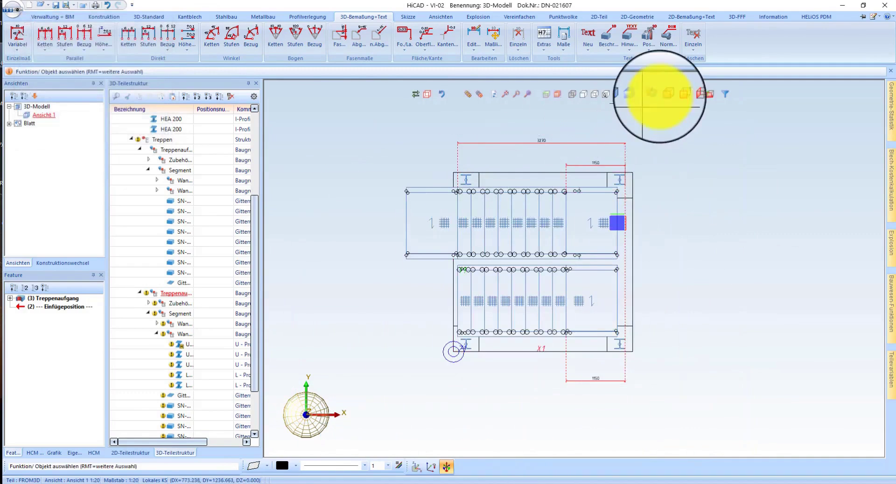
# Show the isometric view, orbited and zoomed onto the landing's U-profile edge beam.
pyautogui.click(676, 94)
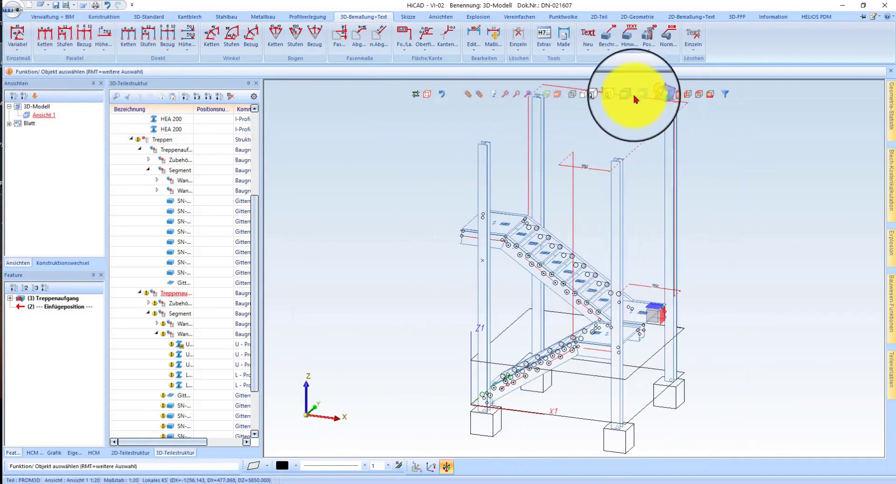
pyautogui.moveTo(587, 212)
pyautogui.mouseDown(button='middle')
pyautogui.moveTo(450, 233)
pyautogui.moveTo(480, 200)
pyautogui.moveTo(530, 224)
pyautogui.moveTo(612, 224)
pyautogui.moveTo(636, 240)
pyautogui.moveTo(681, 232)
pyautogui.moveTo(667, 230)
pyautogui.mouseUp(button='middle')
pyautogui.scroll(3, 536, 206)
pyautogui.scroll(2, 620, 184)
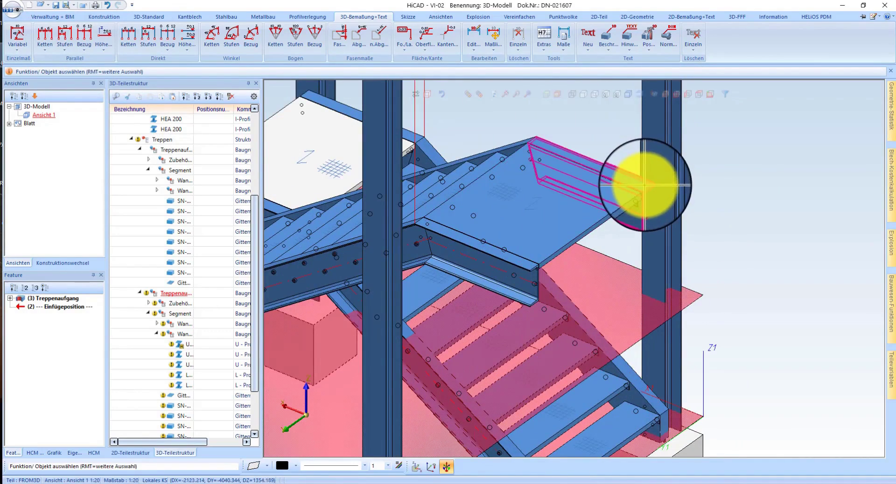
pyautogui.scroll(-2, 578, 220)
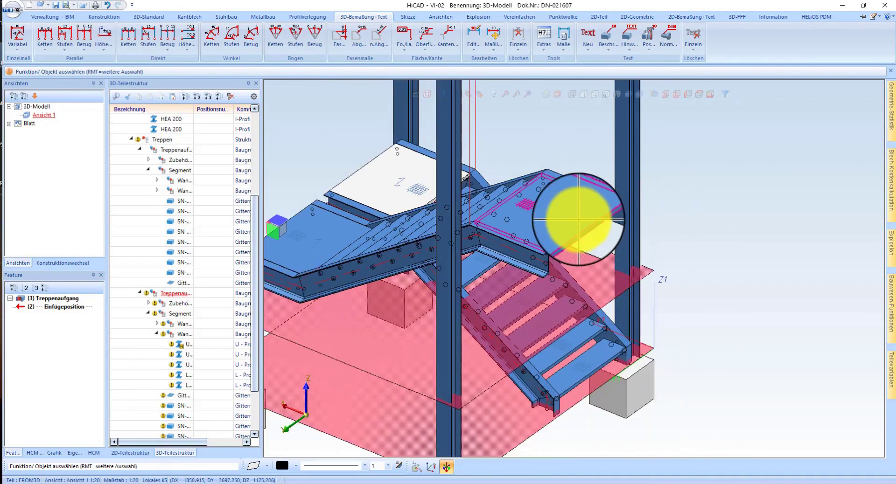
pyautogui.moveTo(579, 220); pyautogui.dragTo(534, 234, button='middle')
pyautogui.scroll(3, 486, 224)
pyautogui.scroll(-3, 616, 236)
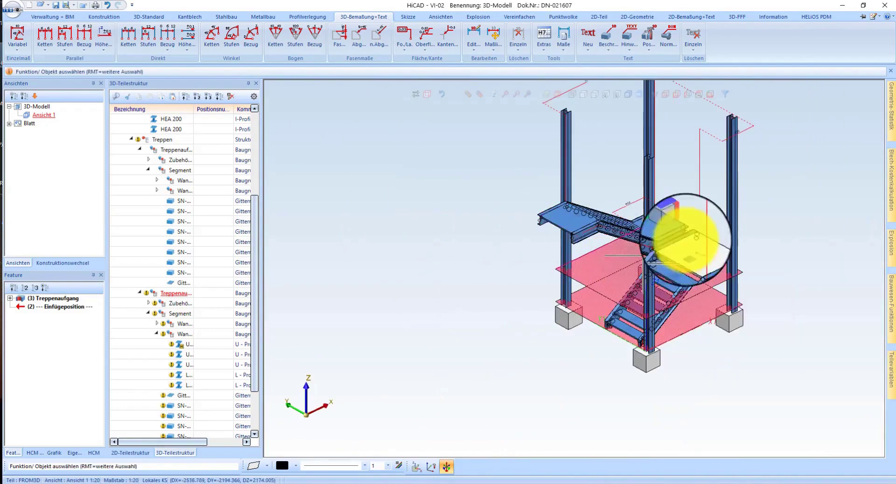
pyautogui.scroll(3, 690, 263)
pyautogui.moveTo(691, 264)
pyautogui.mouseDown(button='middle')
pyautogui.moveTo(572, 270)
pyautogui.moveTo(498, 253)
pyautogui.moveTo(514, 276)
pyautogui.moveTo(530, 262)
pyautogui.mouseUp(button='middle')
pyautogui.scroll(1, 710, 330)
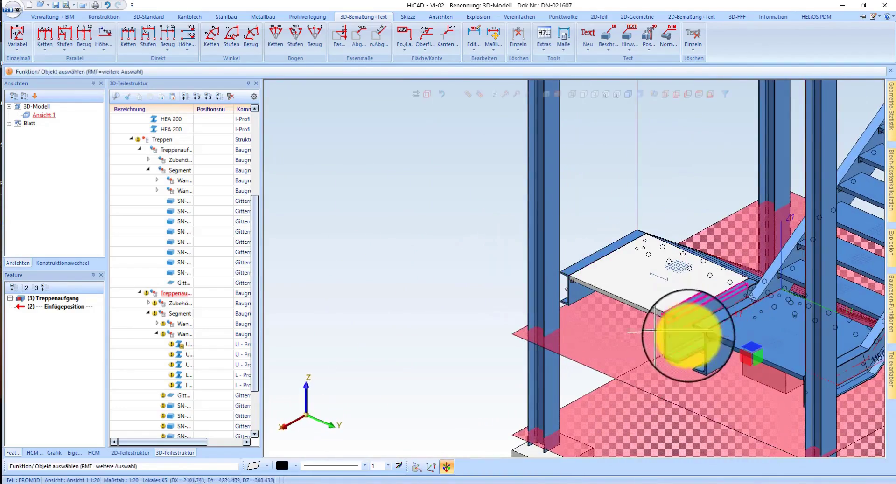
pyautogui.scroll(3, 690, 340)
pyautogui.scroll(1, 460, 232)
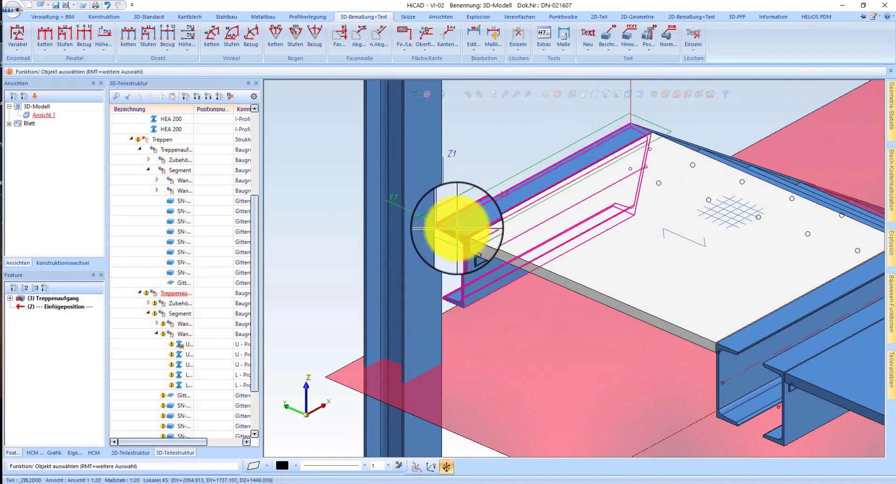
# Copy the U 300 profile as a new beam from the column along the landing edge.
pyautogui.rightClick(457, 228)
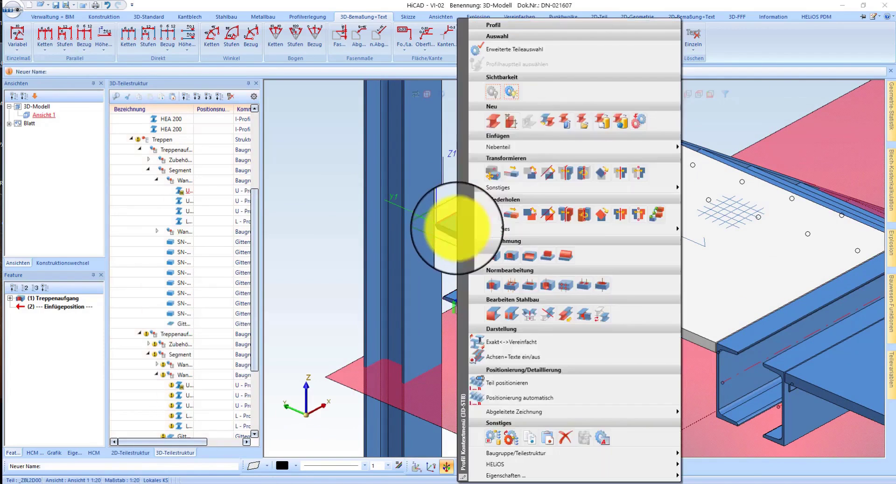
pyautogui.click(547, 126)
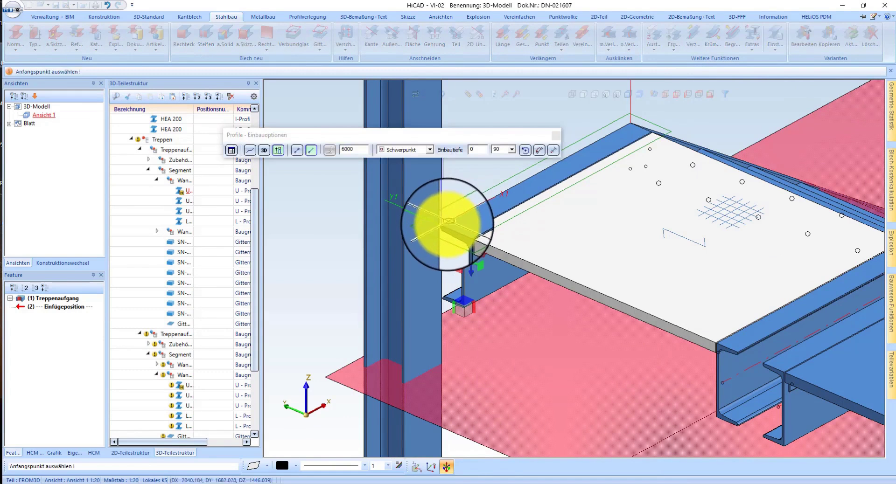
pyautogui.scroll(-2, 386, 223)
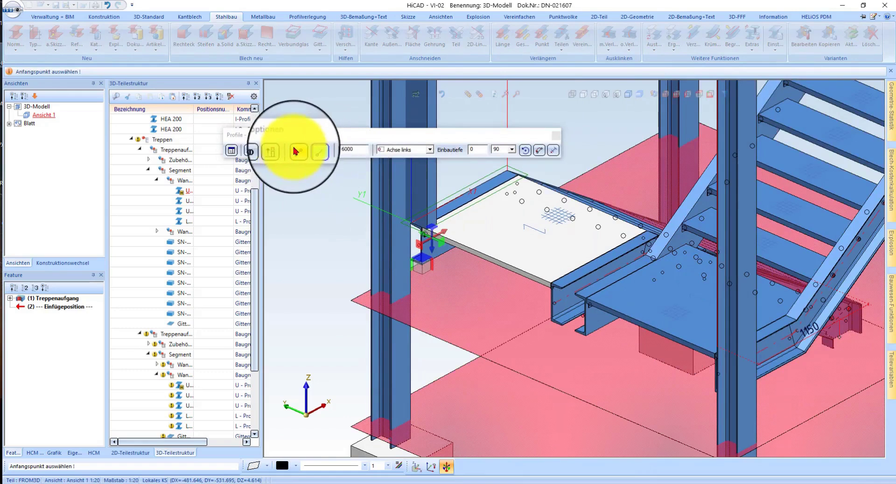
pyautogui.scroll(3, 421, 216)
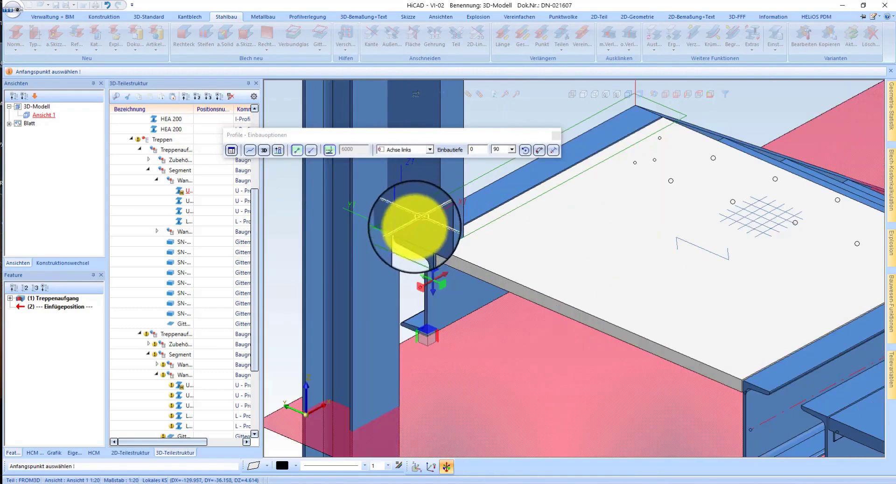
pyautogui.click(402, 234)
pyautogui.scroll(-3, 667, 364)
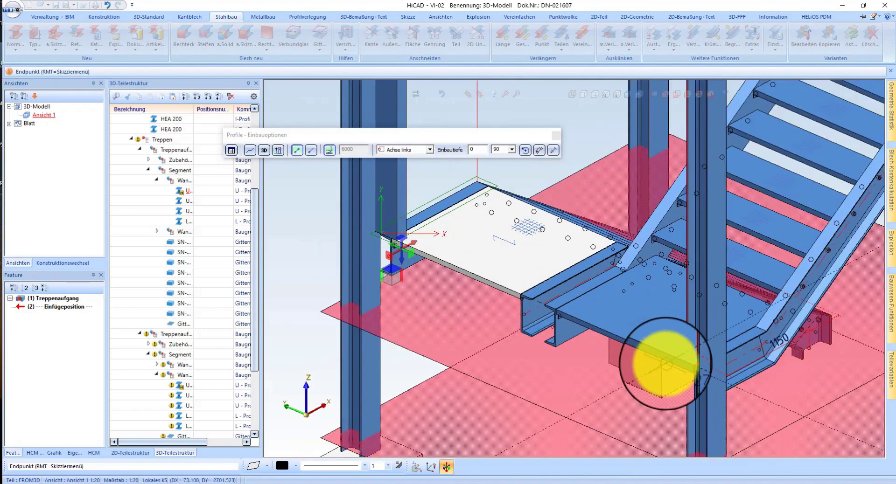
pyautogui.click(664, 364)
pyautogui.scroll(5, 700, 368)
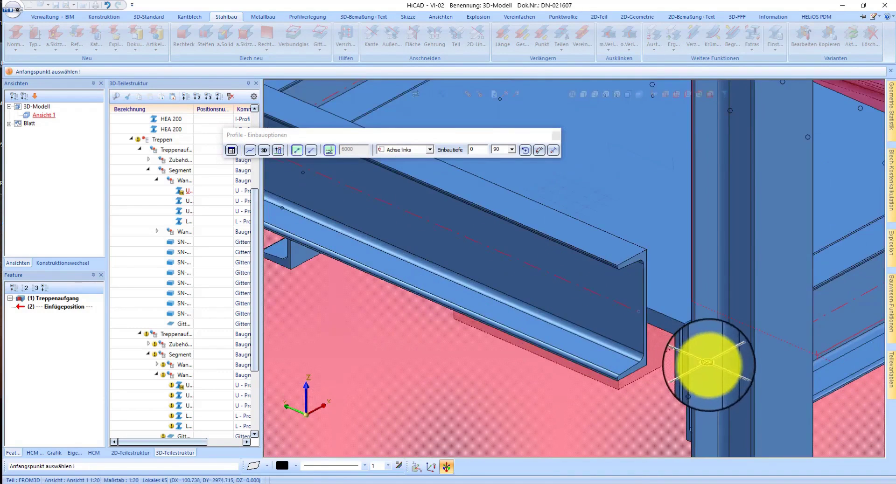
pyautogui.scroll(-3, 707, 362)
pyautogui.scroll(3, 688, 352)
# Set the new beam's placement reference to top left (Oben links).
pyautogui.click(404, 150)
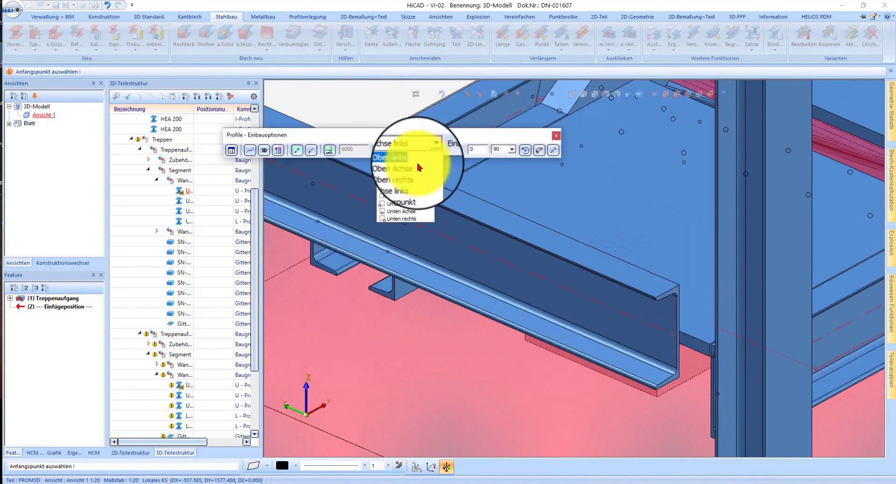
pyautogui.click(415, 176)
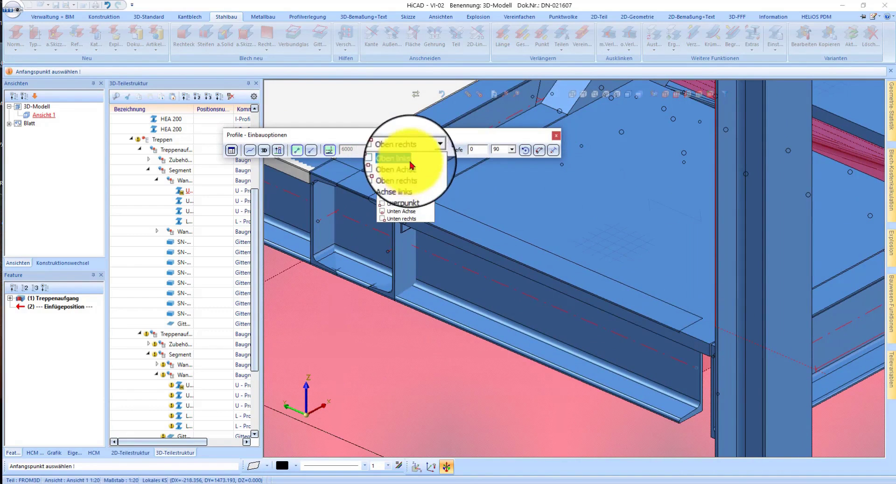
pyautogui.click(411, 165)
pyautogui.scroll(-3, 560, 290)
pyautogui.scroll(2, 444, 230)
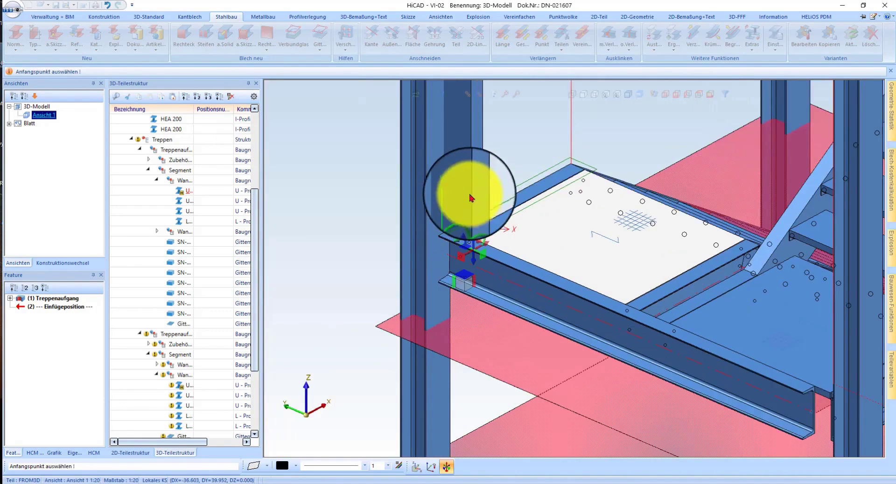
# Finish the U 300 copy, select the new beam, and show the Bauwesen-Funktionen catalogue.
pyautogui.rightClick(473, 170)
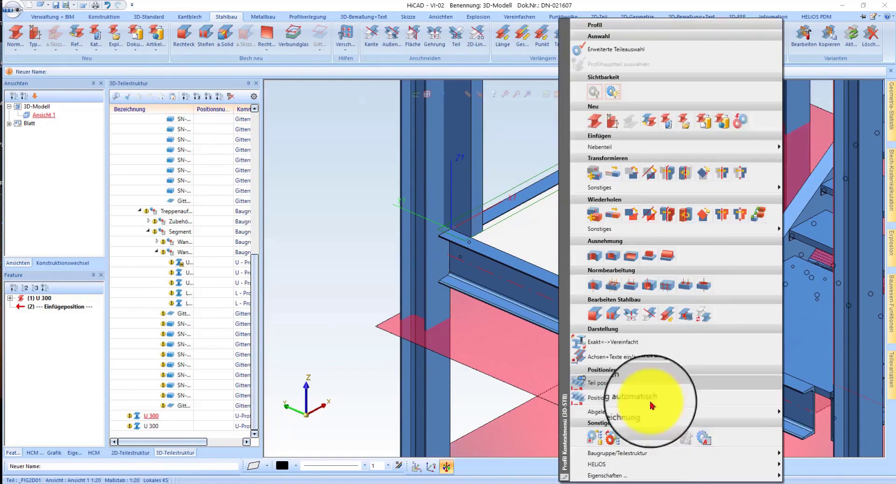
pyautogui.click(666, 428)
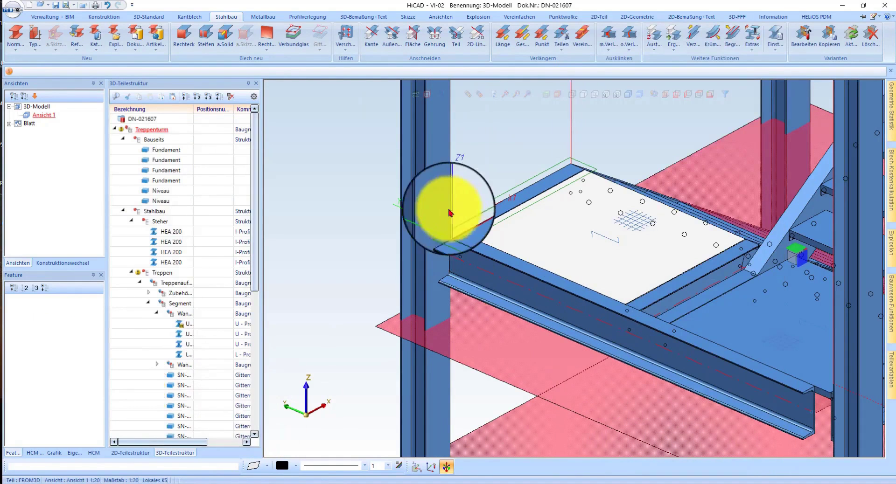
pyautogui.click(499, 287)
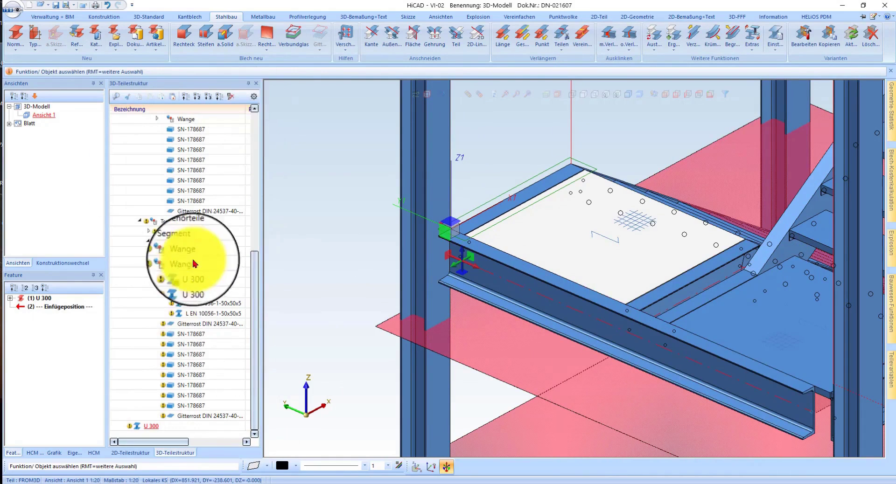
pyautogui.moveTo(457, 263)
pyautogui.mouseDown(button='middle')
pyautogui.moveTo(482, 270)
pyautogui.moveTo(406, 248)
pyautogui.moveTo(469, 270)
pyautogui.moveTo(463, 260)
pyautogui.moveTo(430, 260)
pyautogui.moveTo(444, 243)
pyautogui.moveTo(506, 252)
pyautogui.moveTo(443, 224)
pyautogui.moveTo(502, 274)
pyautogui.moveTo(492, 266)
pyautogui.mouseUp(button='middle')
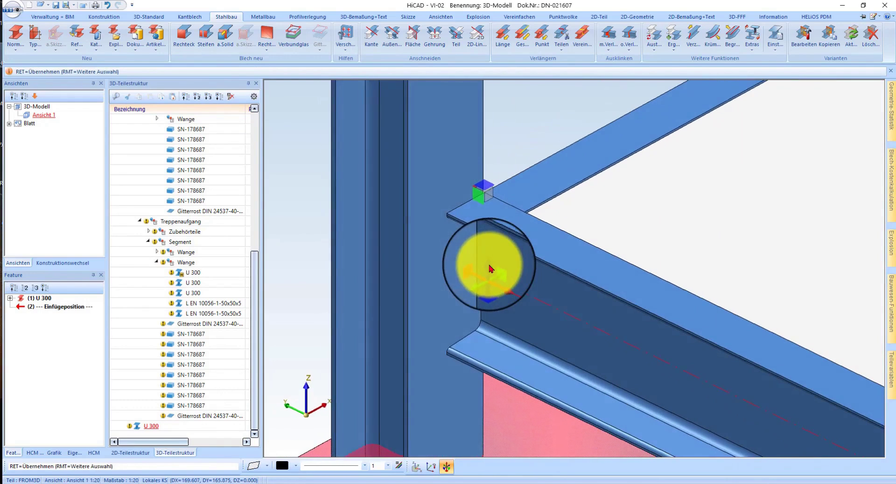
pyautogui.click(492, 266)
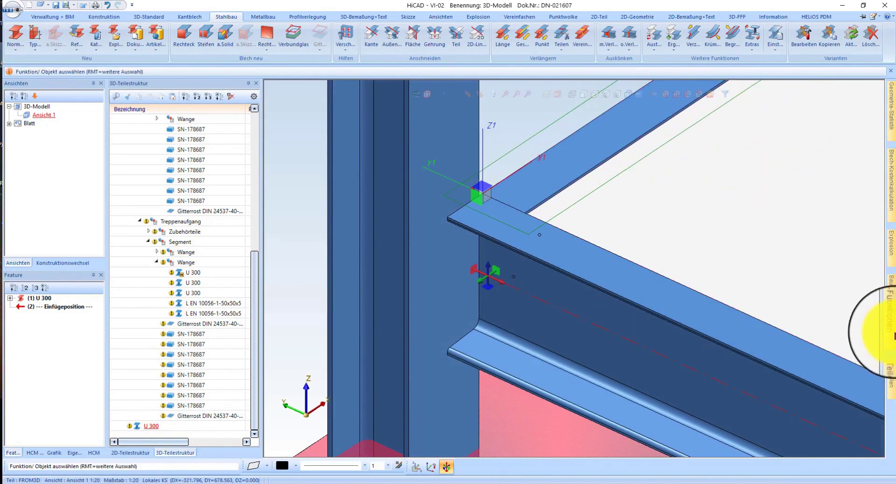
pyautogui.click(892, 335)
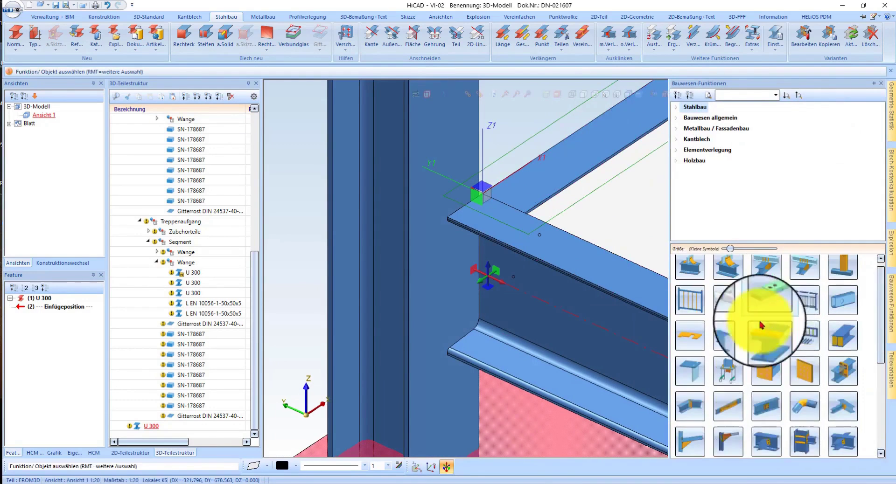
# Join the U 300 to the column with a Stirnplattenanschluss an Flansch (2330) BI 10 end plate.
pyautogui.click(794, 439)
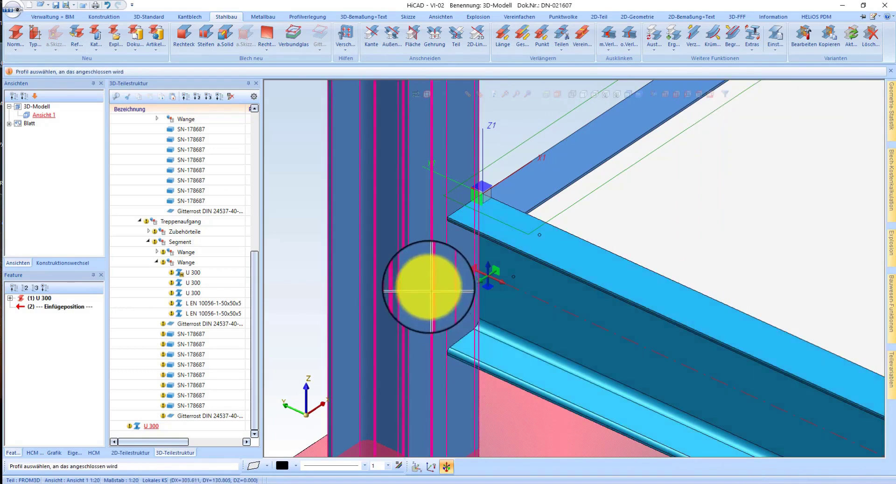
pyautogui.click(435, 321)
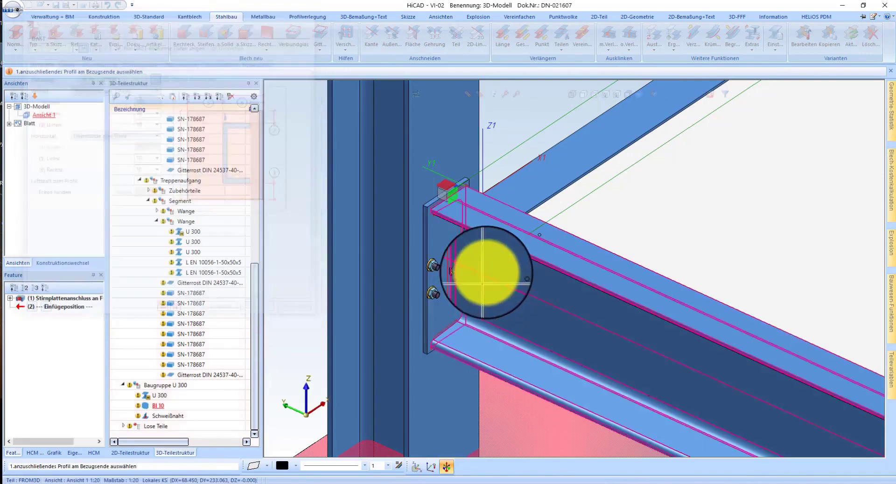
pyautogui.moveTo(485, 283)
pyautogui.mouseDown(button='middle')
pyautogui.moveTo(461, 228)
pyautogui.moveTo(603, 234)
pyautogui.moveTo(439, 227)
pyautogui.mouseUp(button='middle')
# Finish the end-plate connection, leaving its settings unchanged.
pyautogui.press('Return')
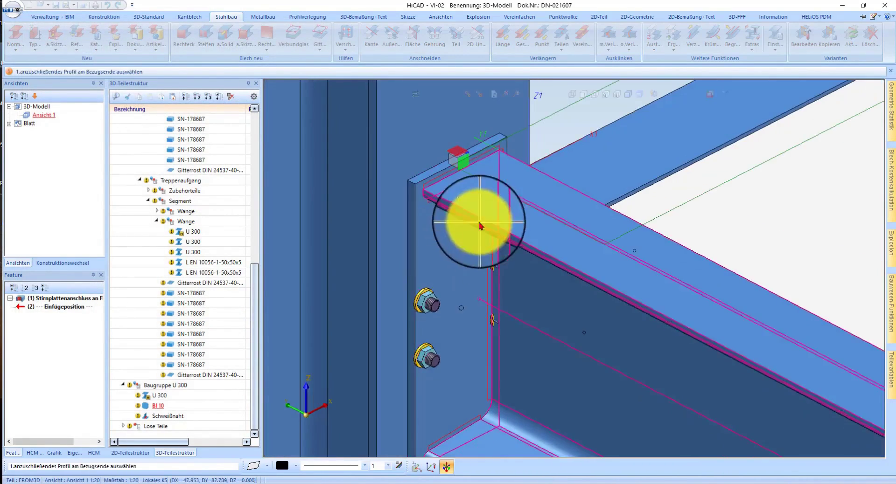
pyautogui.doubleClick(75, 302)
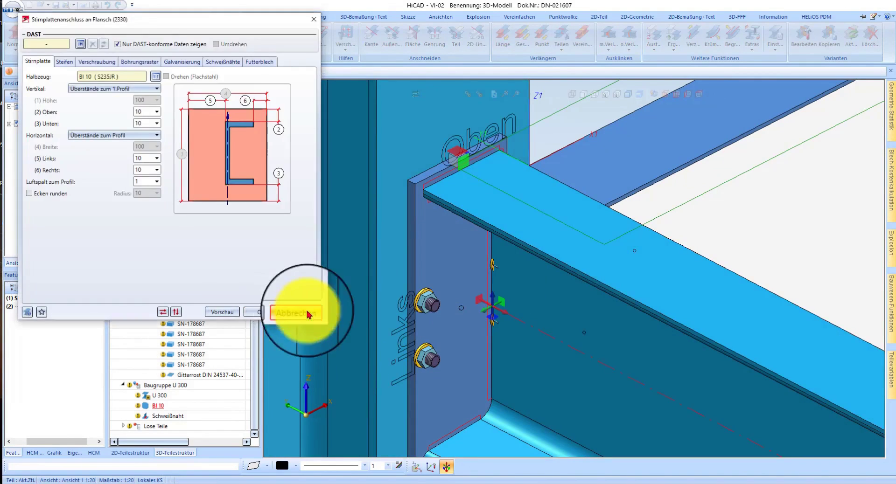
pyautogui.click(307, 314)
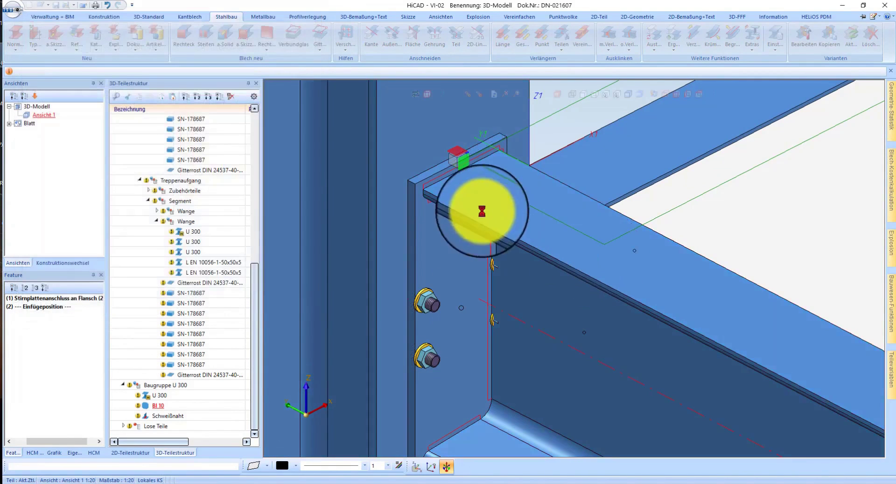
# Change the U 300 profile to an HEA 180 from the HEA (DIN 1025-3) series.
pyautogui.doubleClick(31, 300)
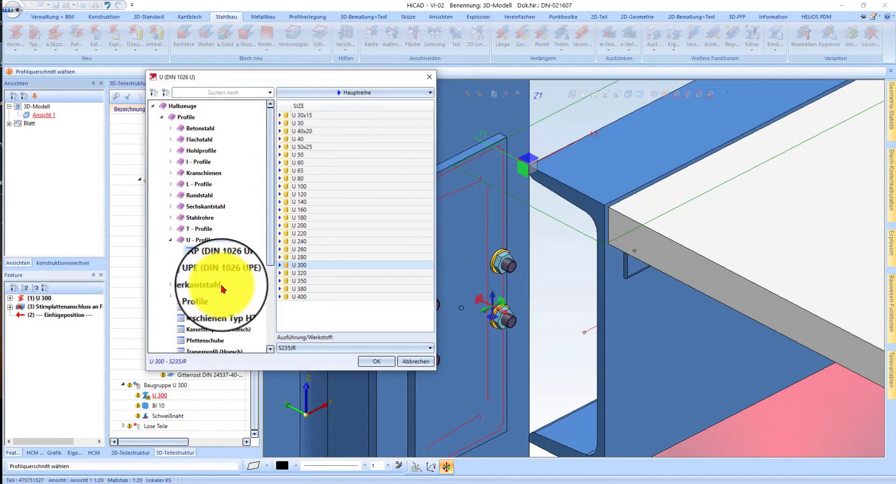
pyautogui.click(199, 163)
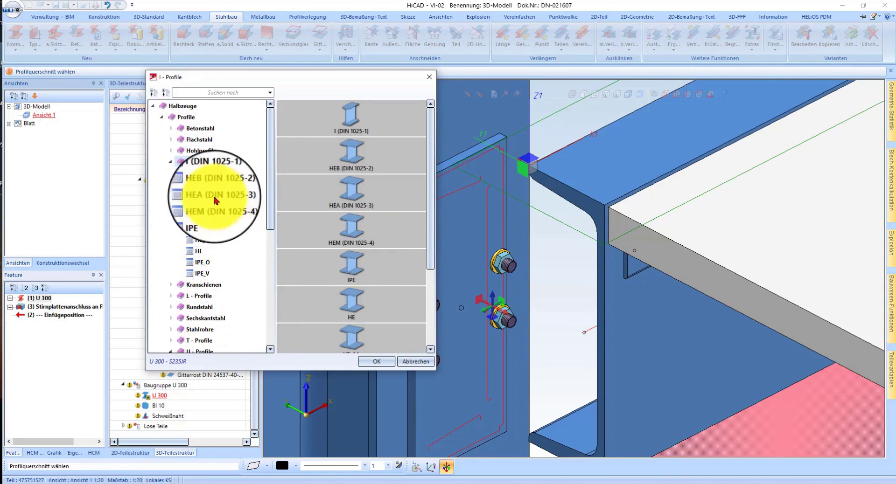
pyautogui.click(216, 200)
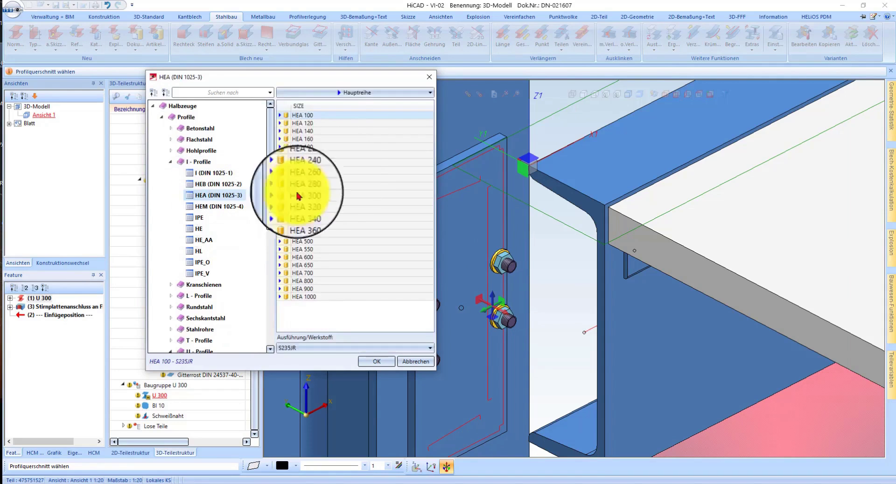
pyautogui.click(303, 147)
pyautogui.click(377, 361)
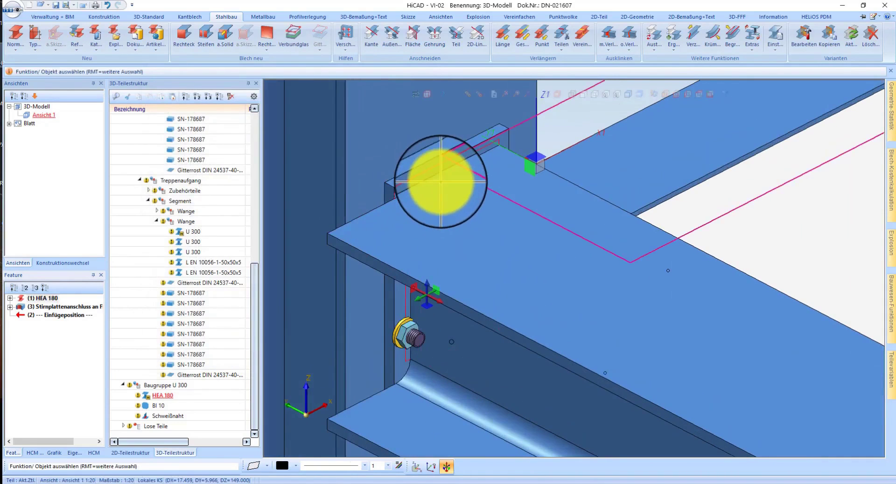
# Orbit and zoom in on the beam and end-plate connection.
pyautogui.moveTo(401, 186)
pyautogui.mouseDown(button='middle')
pyautogui.moveTo(448, 171)
pyautogui.moveTo(443, 160)
pyautogui.mouseUp(button='middle')
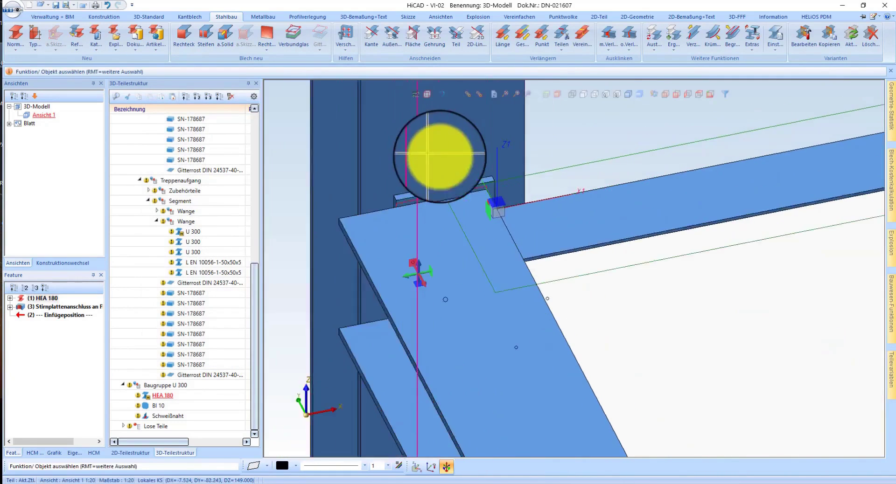
pyautogui.scroll(3, 436, 230)
pyautogui.scroll(2, 466, 240)
pyautogui.moveTo(466, 240); pyautogui.dragTo(351, 254, button='middle')
pyautogui.click(351, 253)
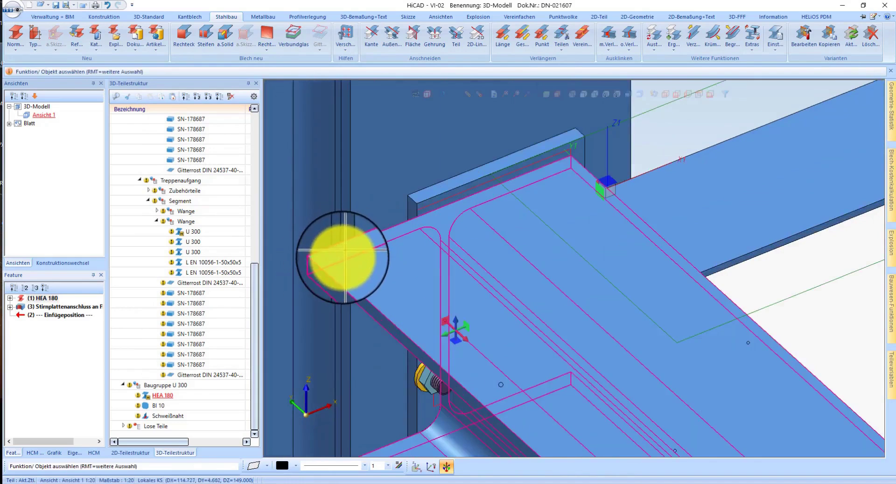
pyautogui.press('Return')
# Switch to a hidden-line top view and add a vertical auxiliary line.
pyautogui.click(704, 94)
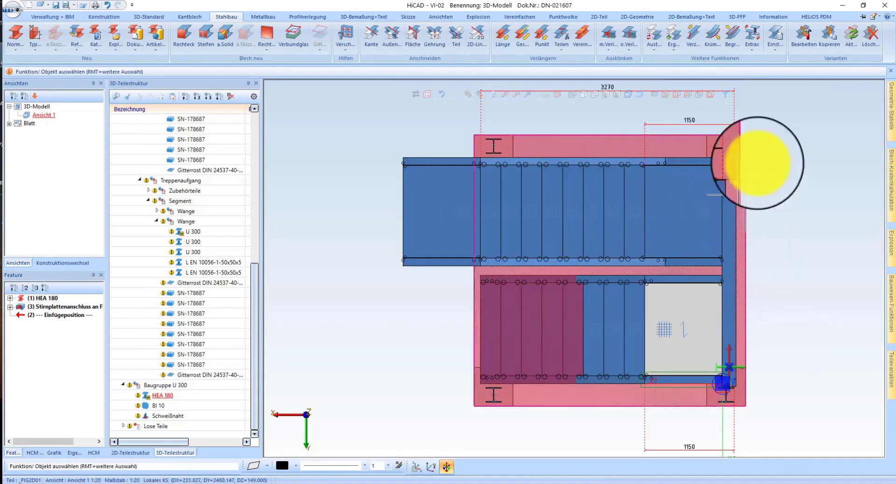
pyautogui.scroll(3, 610, 220)
pyautogui.scroll(2, 620, 160)
pyautogui.moveTo(594, 94)
pyautogui.click(573, 97)
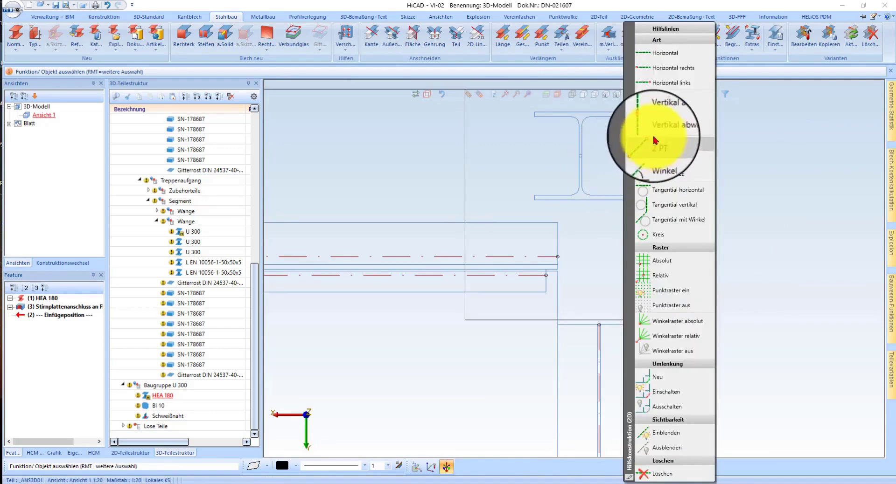
pyautogui.click(666, 105)
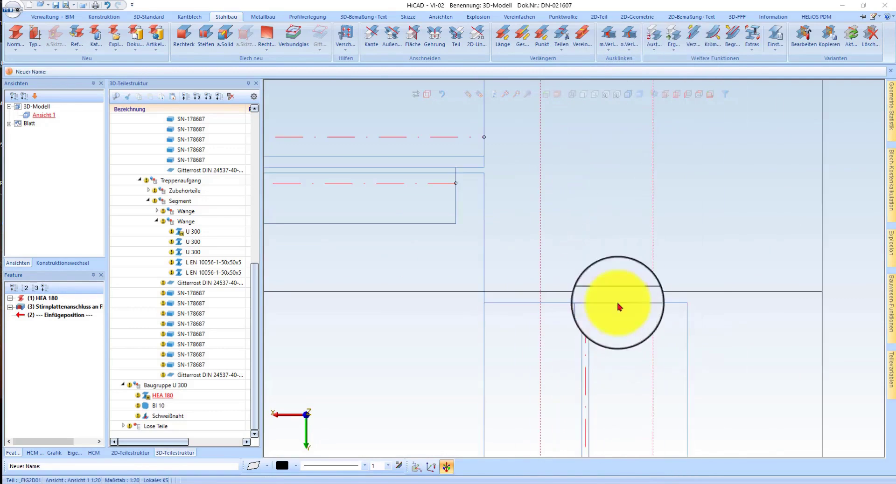
# Change the HEA 180 beam's end length by 40 mm using two picked points.
pyautogui.rightClick(691, 194)
pyautogui.click(688, 184)
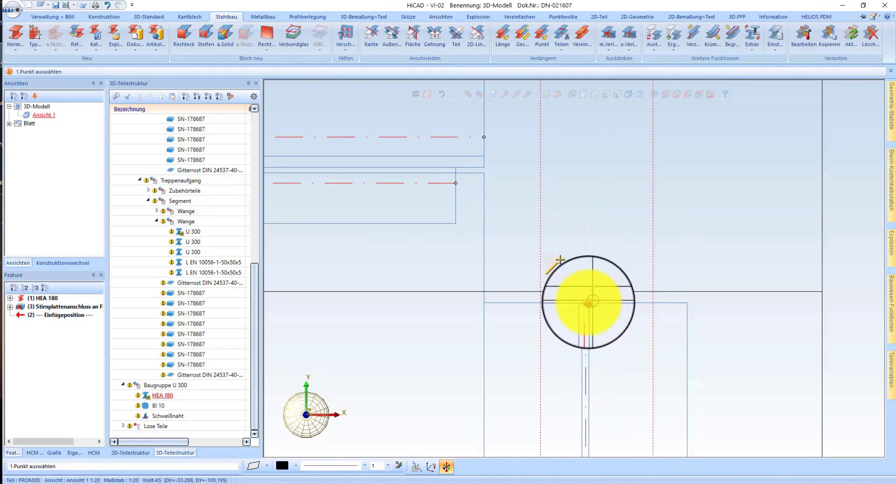
pyautogui.click(546, 250)
pyautogui.press('Return')
pyautogui.scroll(-3, 602, 135)
pyautogui.scroll(-2, 580, 410)
pyautogui.scroll(4, 550, 330)
pyautogui.scroll(2, 637, 337)
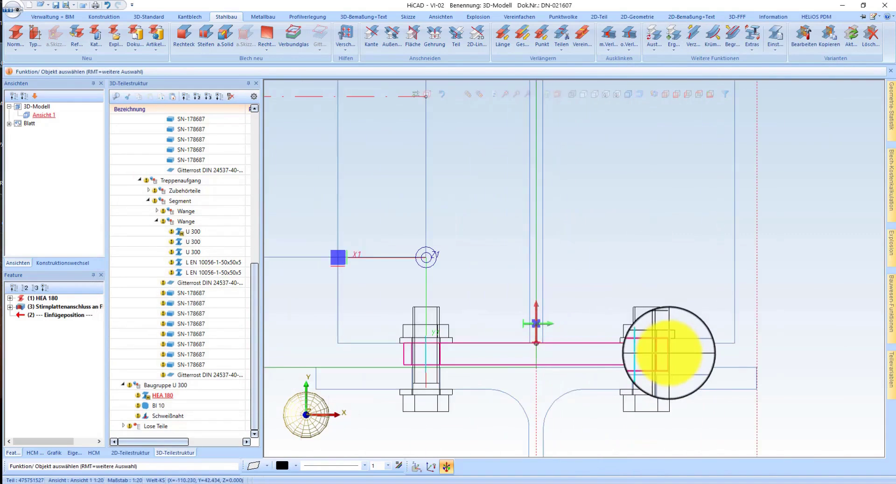
# Make end plate BI 10 the active part in the shaded display.
pyautogui.click(663, 344)
pyautogui.click(845, 38)
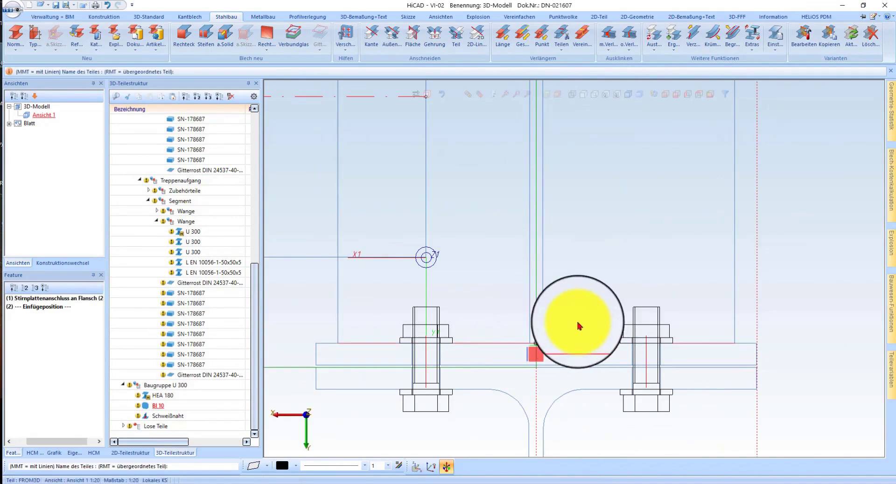
pyautogui.scroll(-1, 466, 317)
pyautogui.scroll(-2, 514, 299)
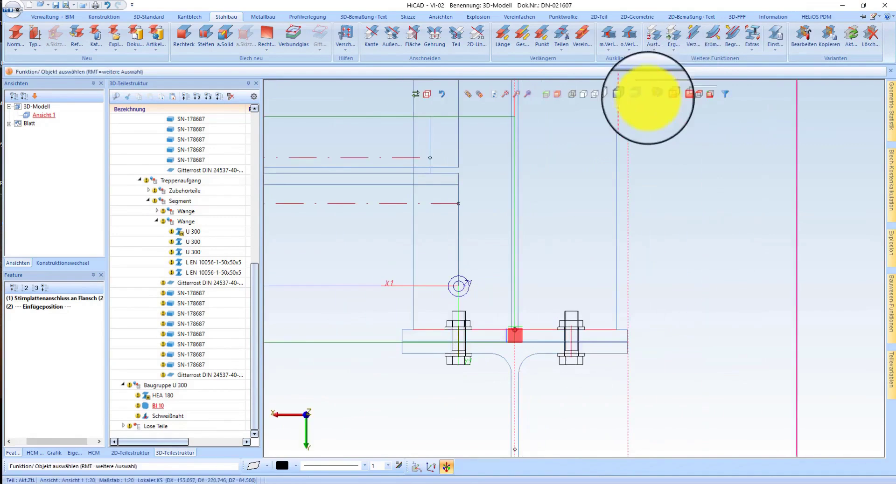
pyautogui.click(633, 97)
# Start copying the reference end-plate joint from its edge, in the isometric view of the column joint.
pyautogui.click(669, 97)
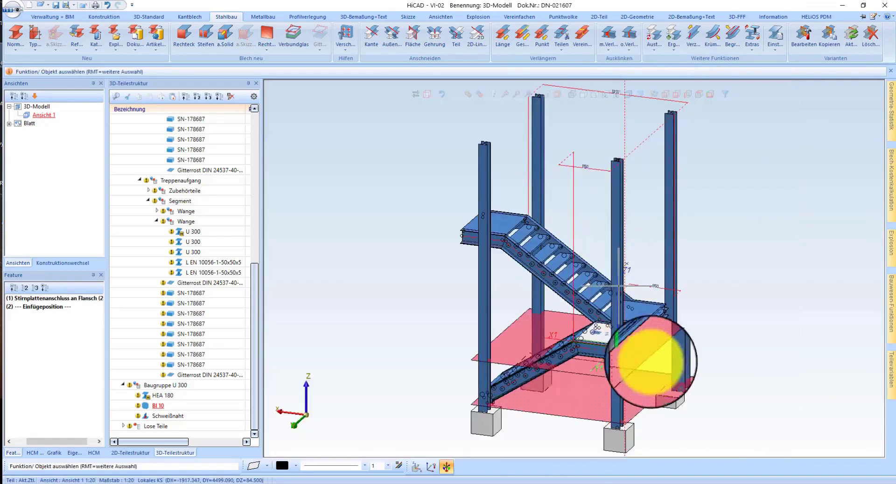
pyautogui.scroll(3, 559, 314)
pyautogui.scroll(2, 556, 316)
pyautogui.scroll(2, 553, 315)
pyautogui.scroll(-3, 513, 308)
pyautogui.moveTo(464, 300)
pyautogui.mouseDown(button='middle')
pyautogui.moveTo(472, 286)
pyautogui.moveTo(468, 314)
pyautogui.moveTo(464, 300)
pyautogui.moveTo(474, 296)
pyautogui.moveTo(486, 300)
pyautogui.moveTo(480, 309)
pyautogui.mouseUp(button='middle')
pyautogui.press('Return')
pyautogui.scroll(2, 410, 210)
pyautogui.scroll(2, 414, 290)
pyautogui.click(665, 50)
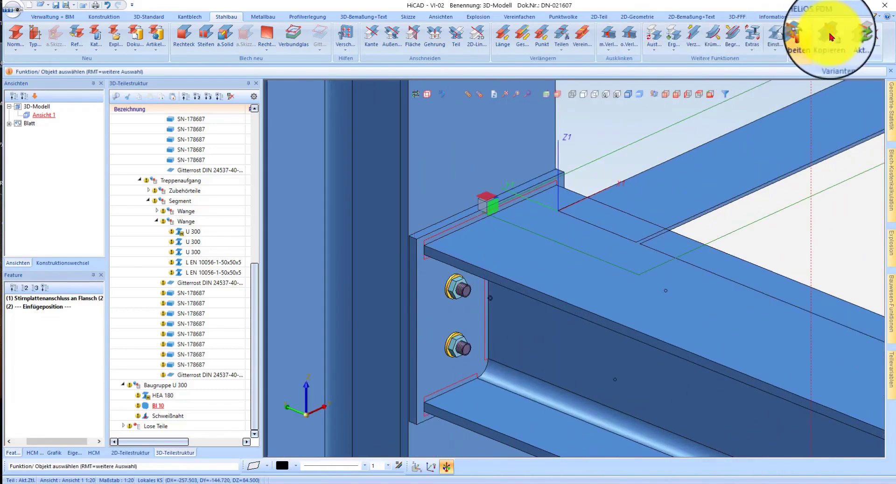
pyautogui.click(439, 227)
pyautogui.scroll(-3, 450, 170)
pyautogui.scroll(-2, 746, 327)
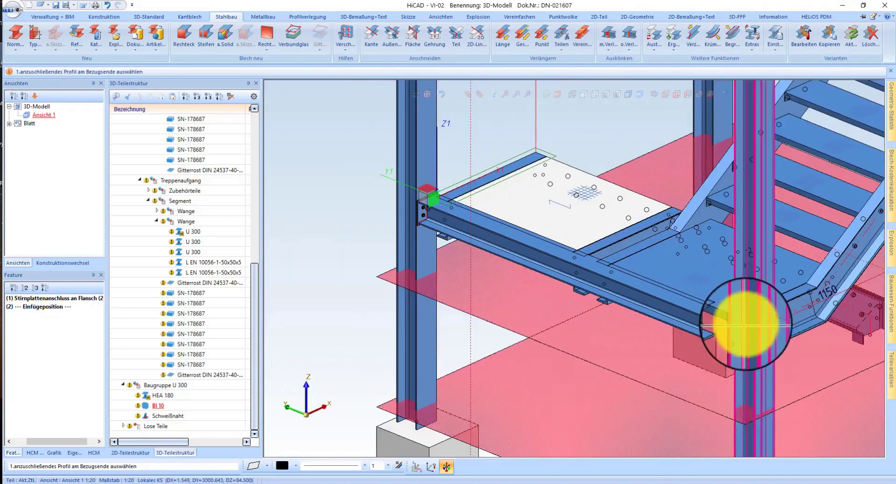
pyautogui.scroll(3, 792, 394)
pyautogui.scroll(2, 762, 402)
# Pick the column and the HEA 180 landing beam to receive the copied BI 10 plate and weld.
pyautogui.click(762, 401)
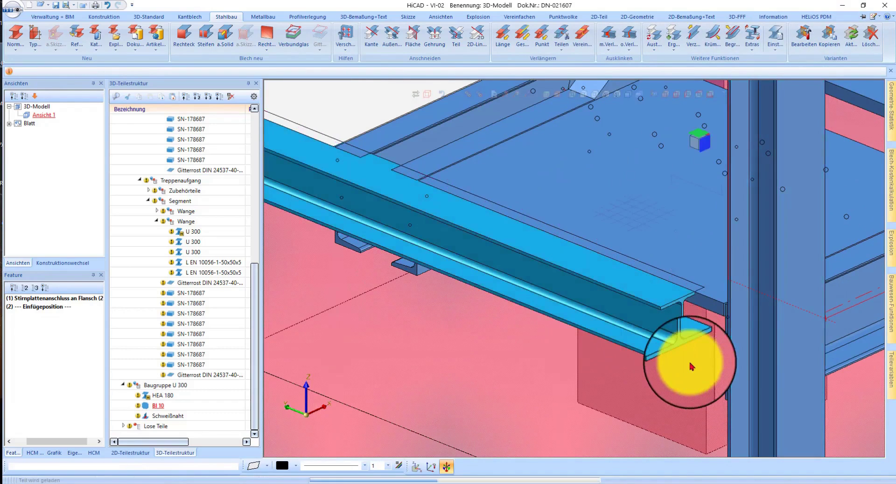
pyautogui.click(660, 346)
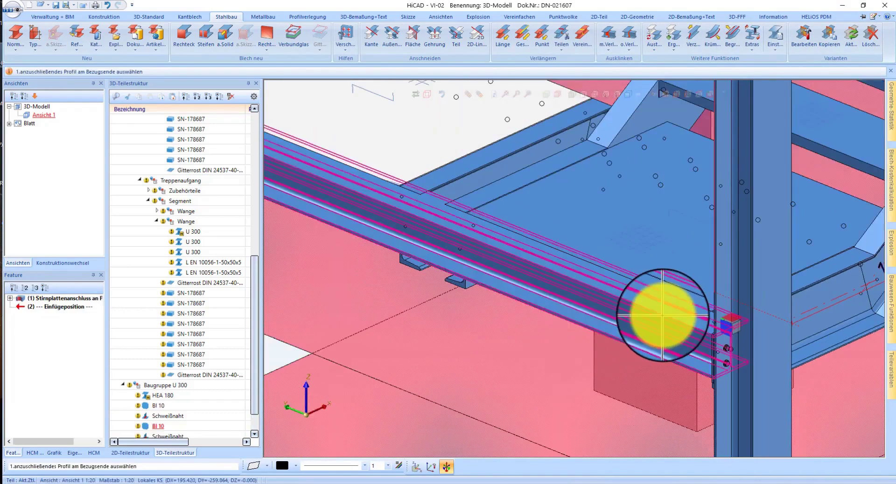
pyautogui.scroll(-3, 653, 298)
pyautogui.scroll(2, 497, 239)
pyautogui.click(498, 239)
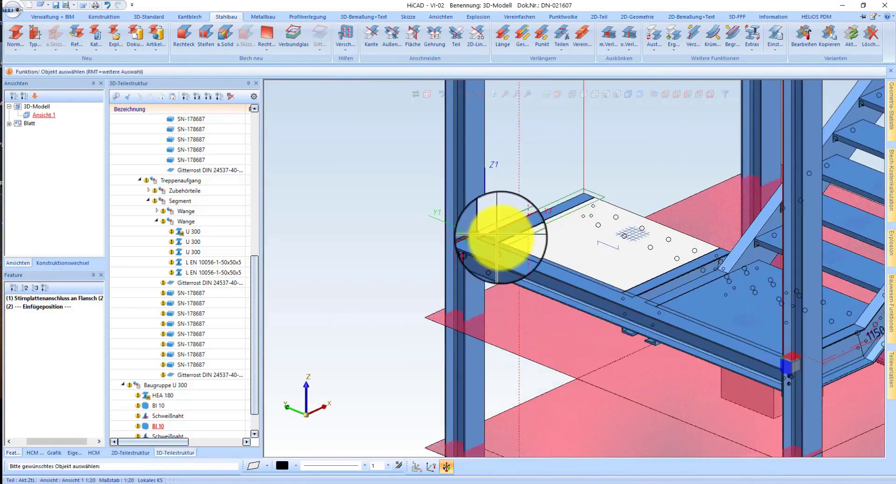
pyautogui.scroll(3, 499, 240)
pyautogui.scroll(2, 506, 250)
pyautogui.press('Return')
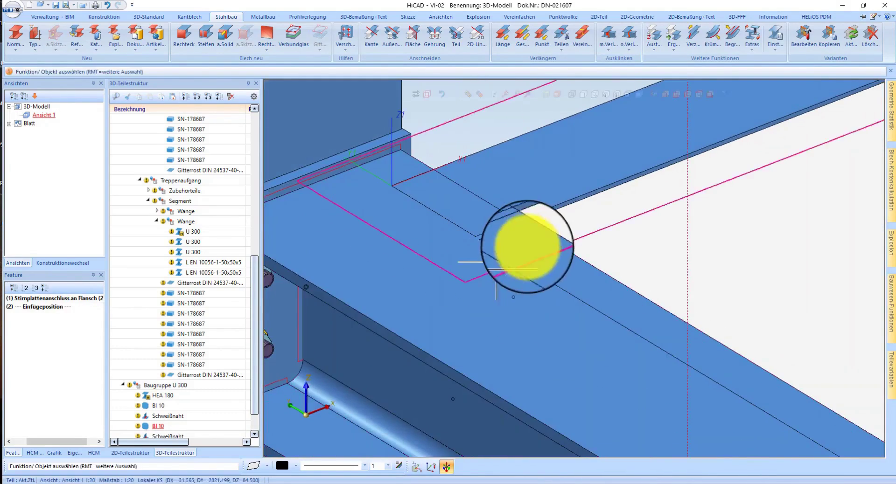
pyautogui.scroll(-2, 480, 226)
pyautogui.scroll(2, 485, 222)
pyautogui.scroll(1, 530, 236)
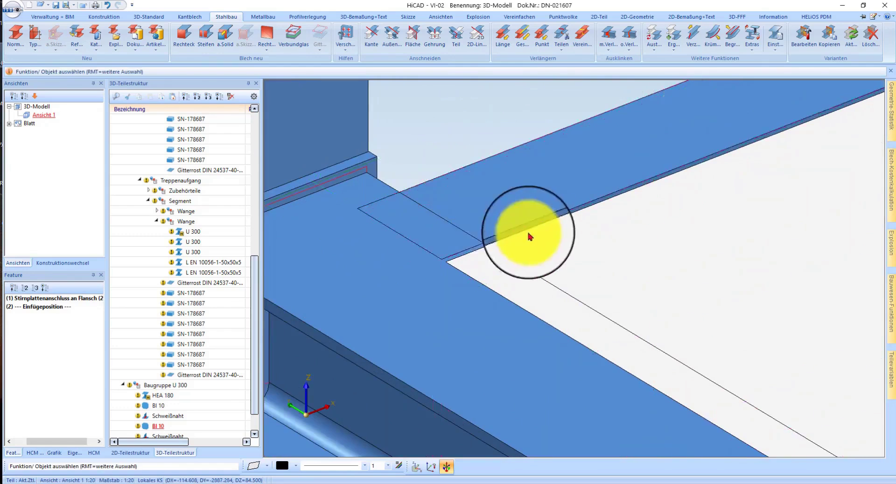
pyautogui.click(529, 236)
pyautogui.scroll(2, 648, 236)
pyautogui.scroll(-3, 648, 235)
pyautogui.press('Return')
pyautogui.scroll(-1, 560, 327)
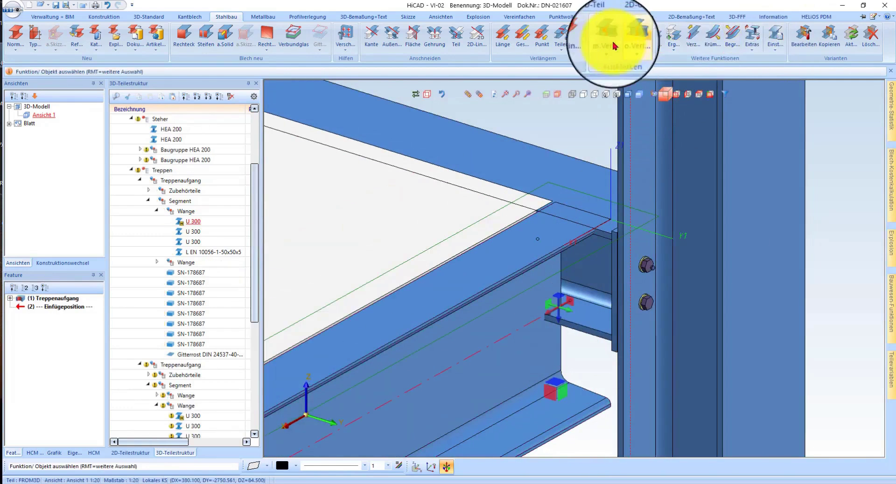
pyautogui.click(890, 342)
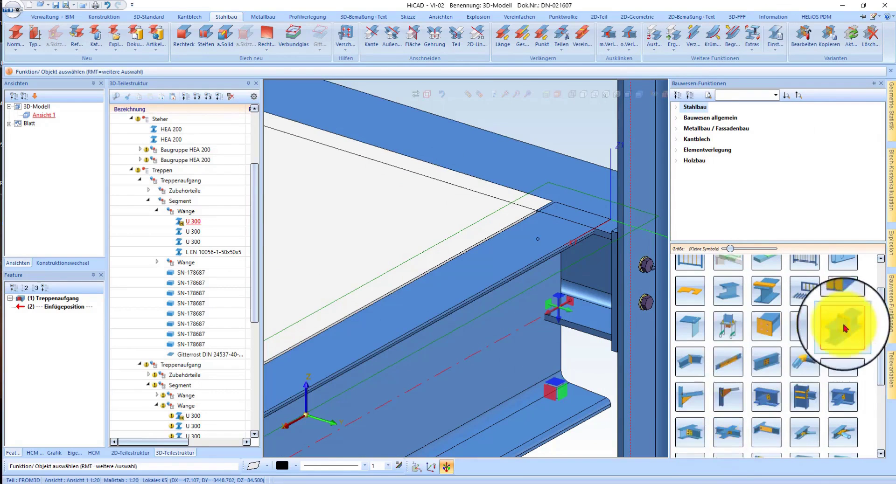
pyautogui.click(840, 359)
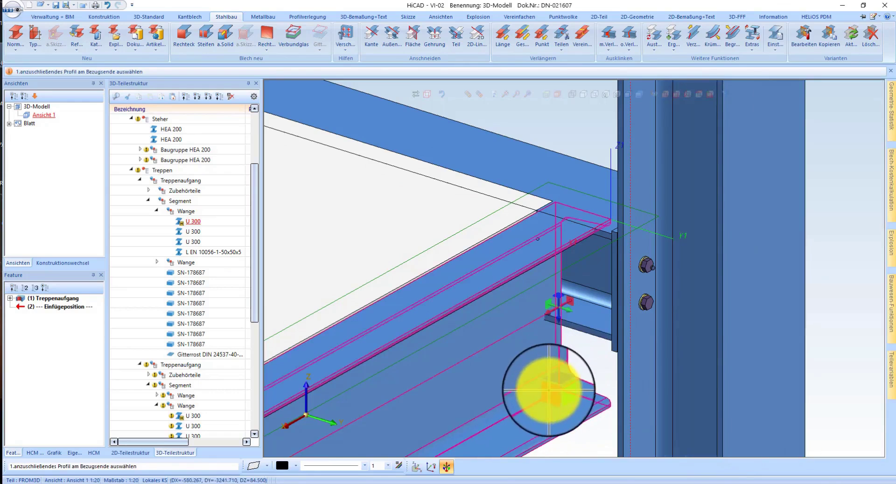
pyautogui.click(597, 326)
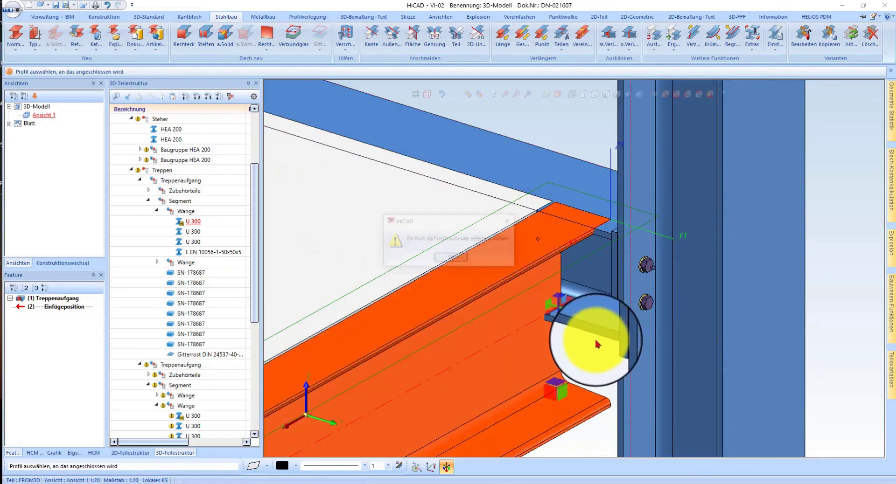
pyautogui.click(458, 263)
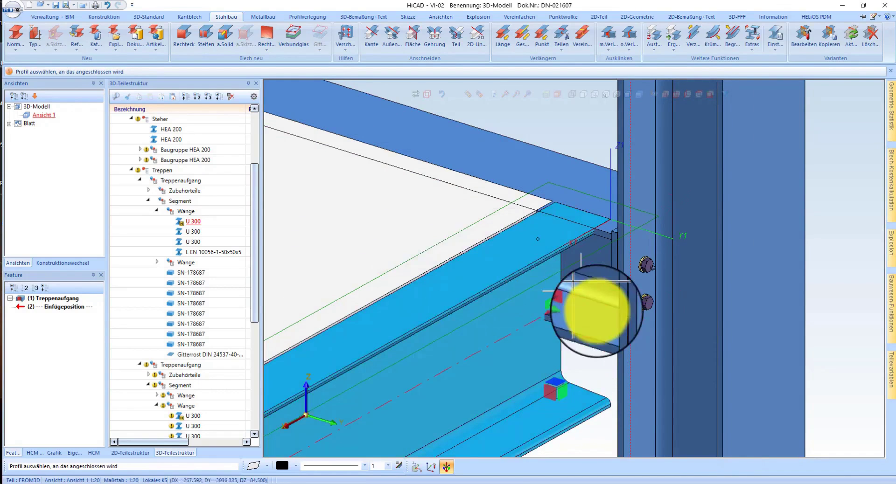
pyautogui.click(613, 378)
pyautogui.click(457, 264)
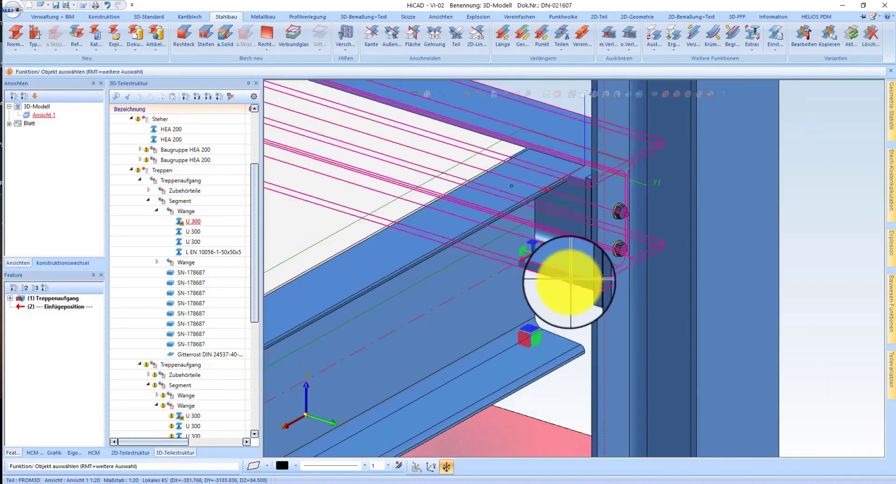
pyautogui.click(553, 321)
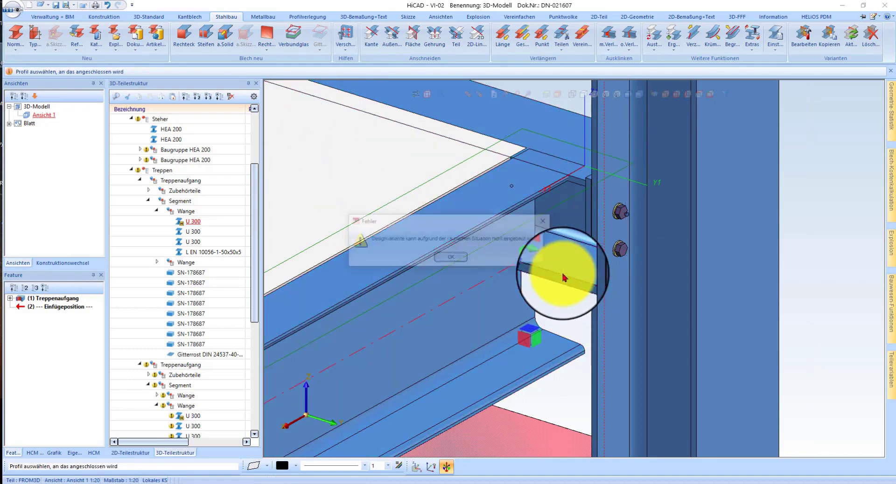
pyautogui.click(447, 259)
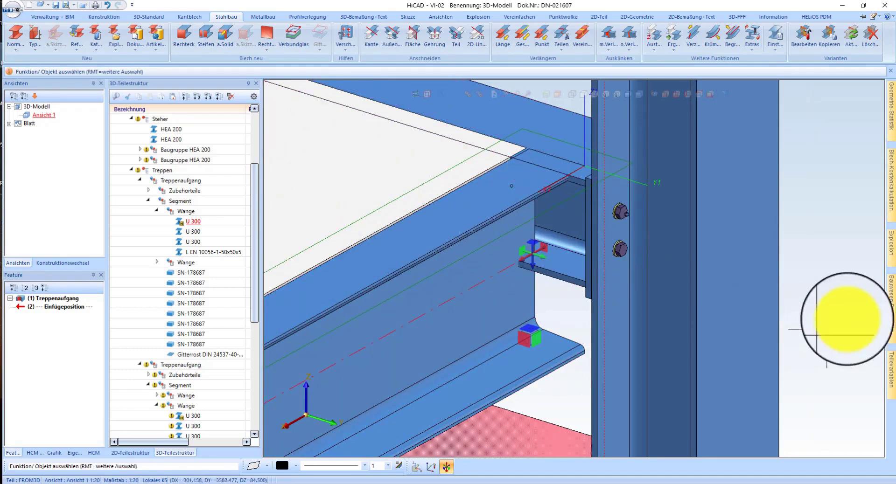
# Trim the U 300 stringer end at the landing beam's 3D edge.
pyautogui.click(371, 32)
pyautogui.click(532, 216)
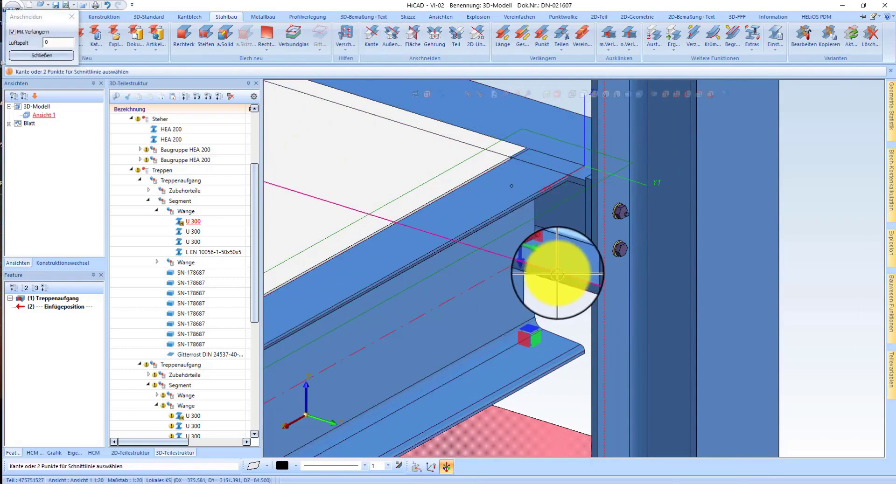
pyautogui.click(550, 199)
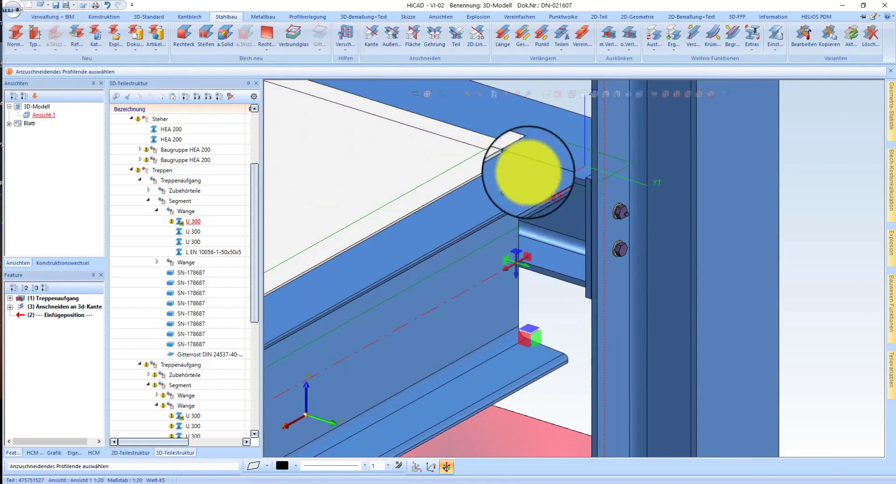
pyautogui.click(529, 172)
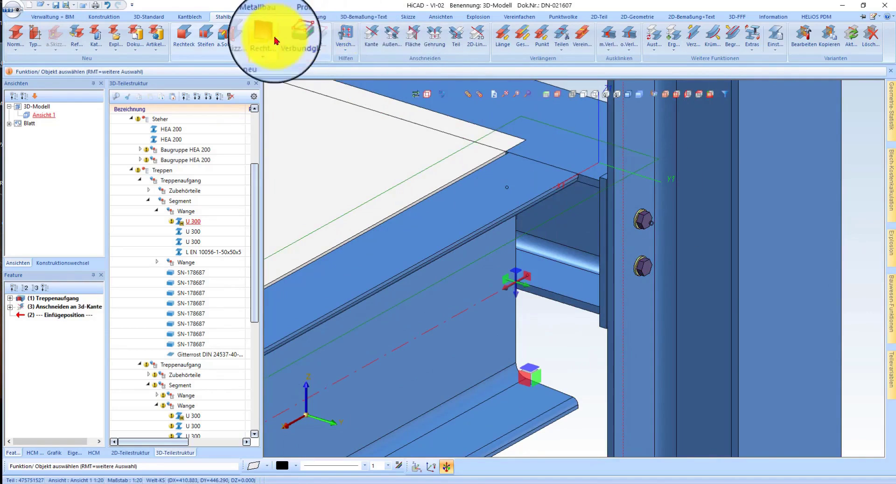
pyautogui.click(184, 33)
pyautogui.click(484, 279)
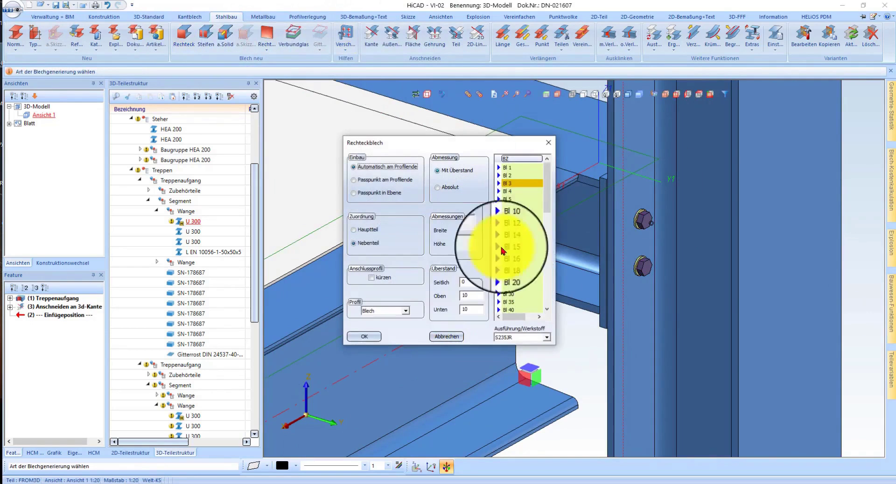
# Attach Bl 10 end plates to both U 300 profile ends, shortening the profile to fit.
pyautogui.click(523, 228)
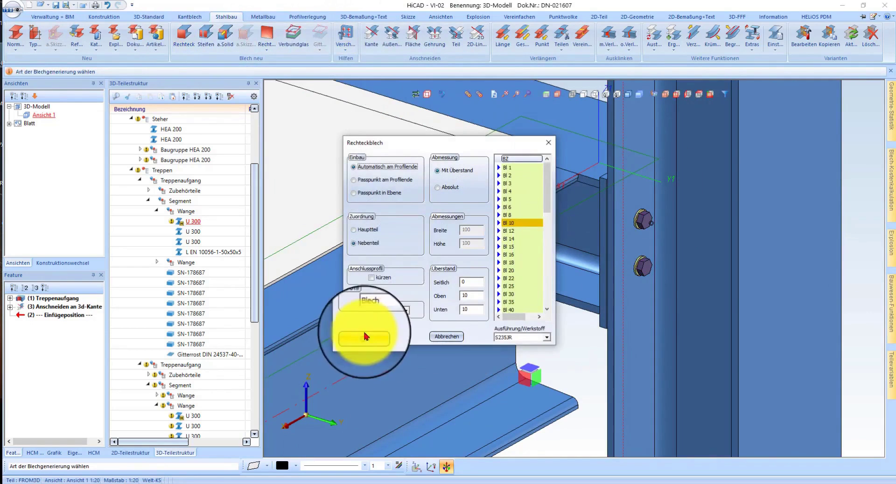
pyautogui.click(376, 279)
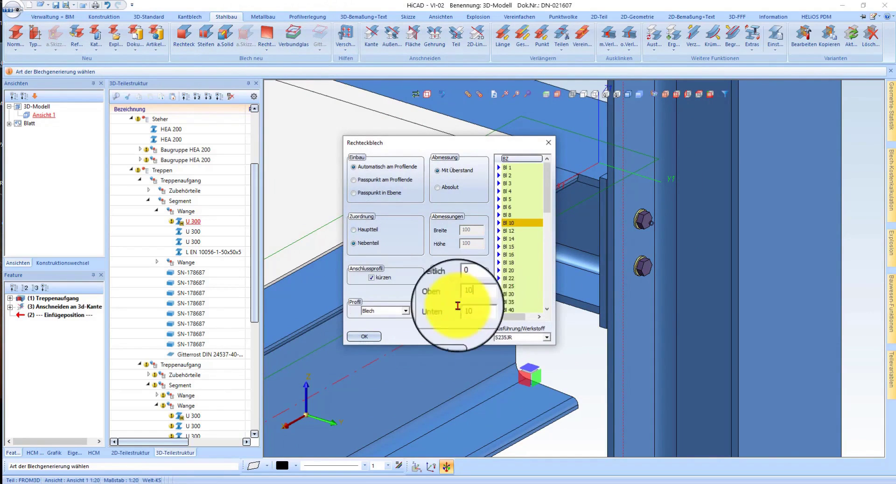
pyautogui.write('0')
pyautogui.click(364, 337)
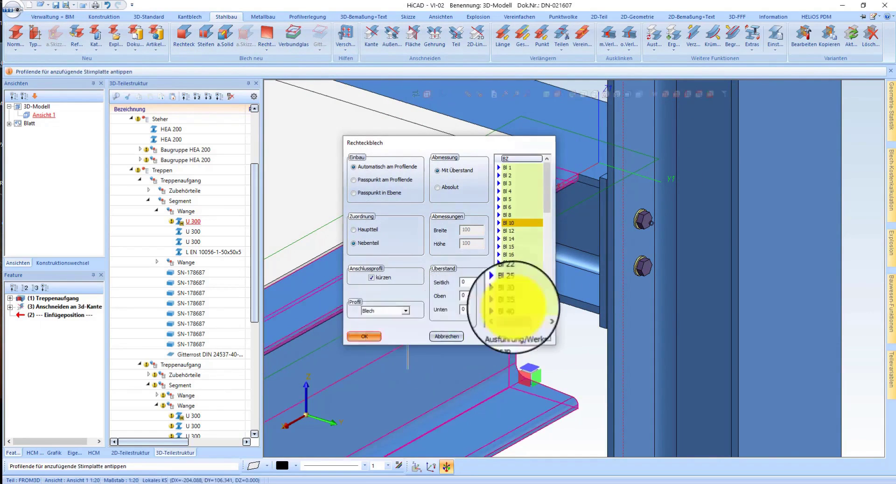
pyautogui.click(507, 345)
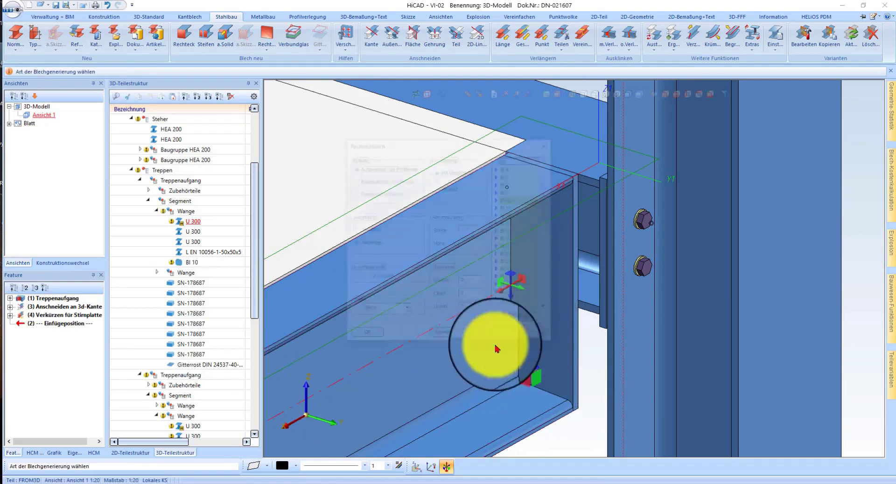
pyautogui.click(365, 338)
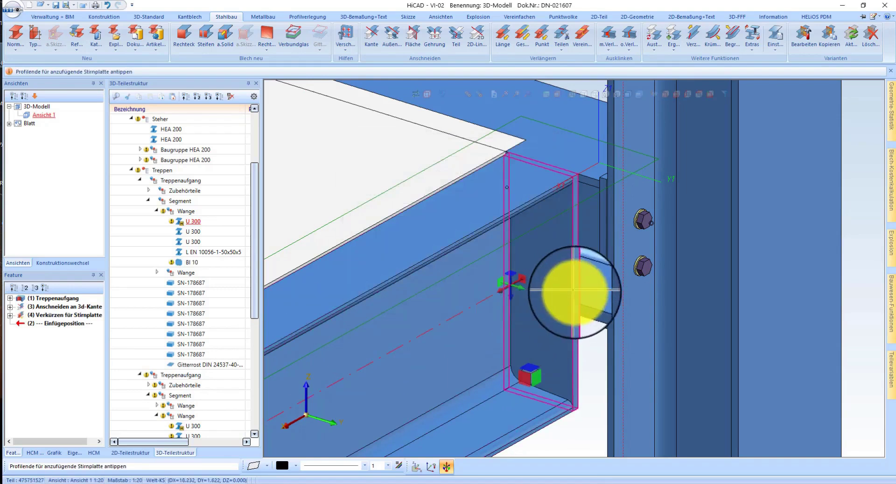
pyautogui.click(541, 311)
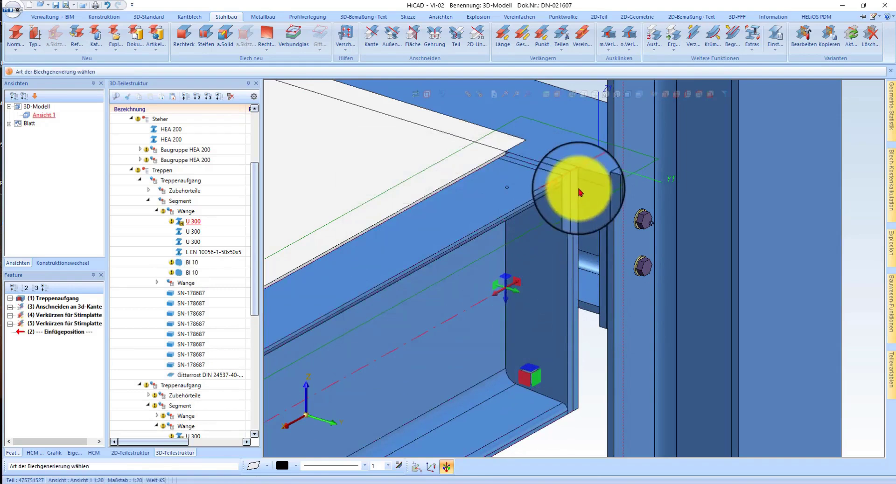
pyautogui.scroll(1, 580, 193)
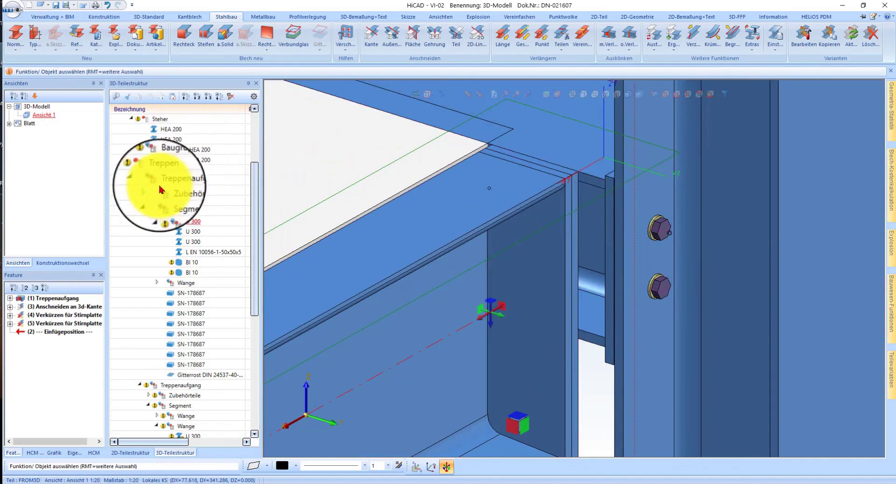
# Move Baugruppe U 300 and both Lose Teile groups under the Steher group.
pyautogui.click(135, 193)
pyautogui.click(140, 192)
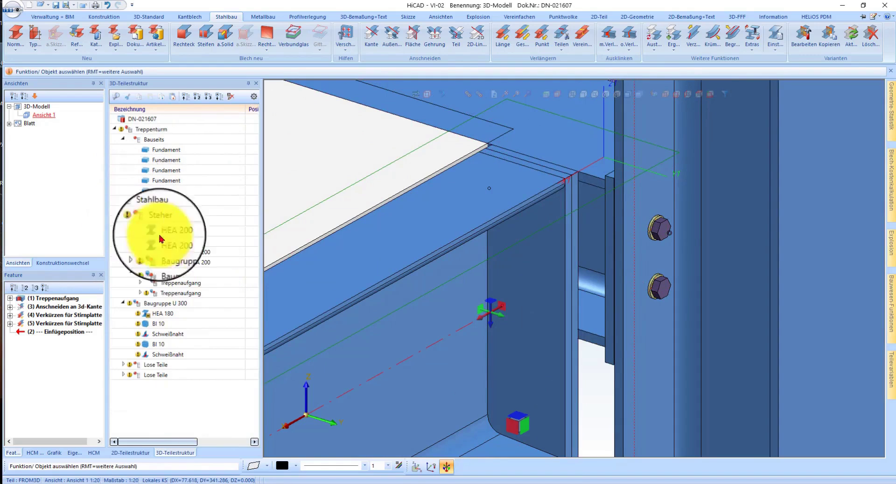
pyautogui.click(529, 201)
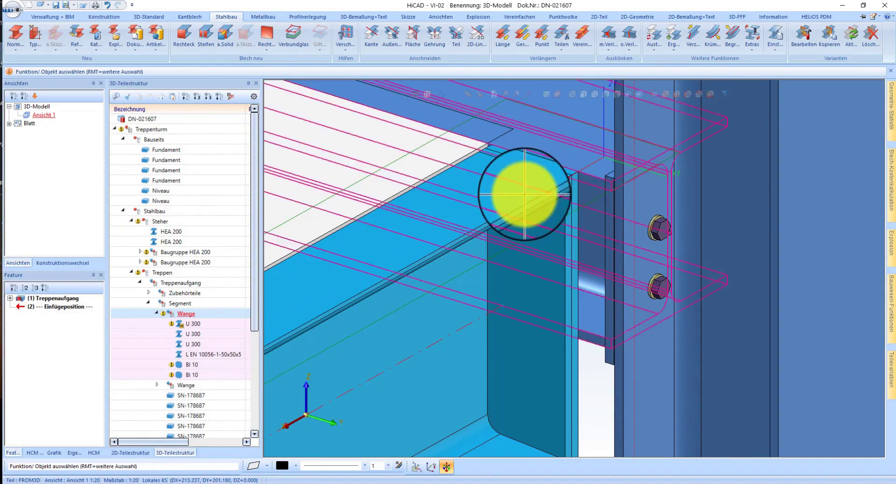
pyautogui.scroll(2, 587, 176)
pyautogui.click(587, 176)
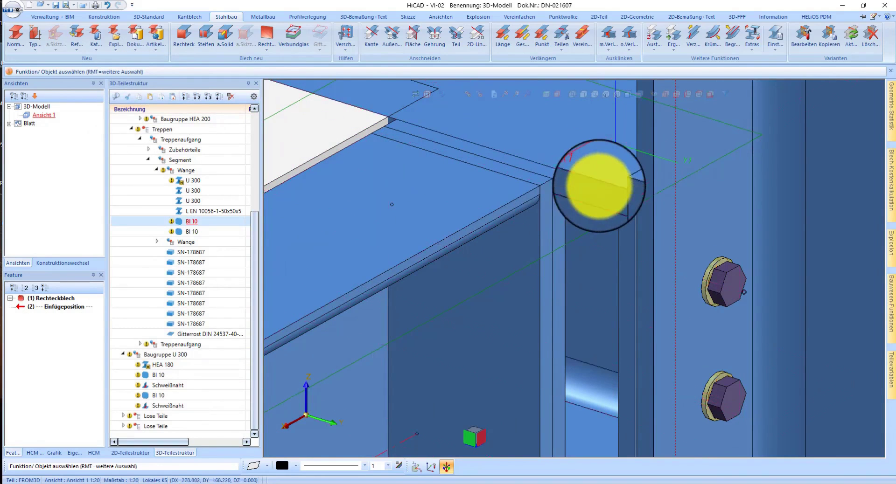
pyautogui.click(165, 355)
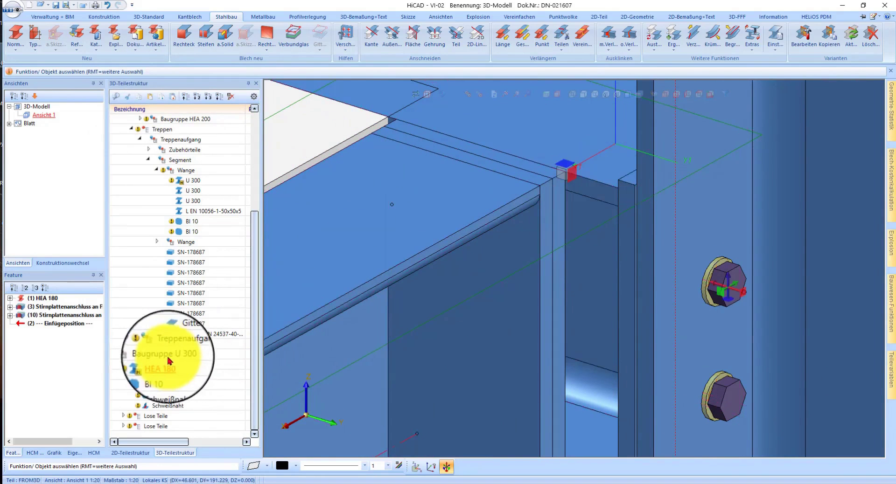
pyautogui.click(150, 99)
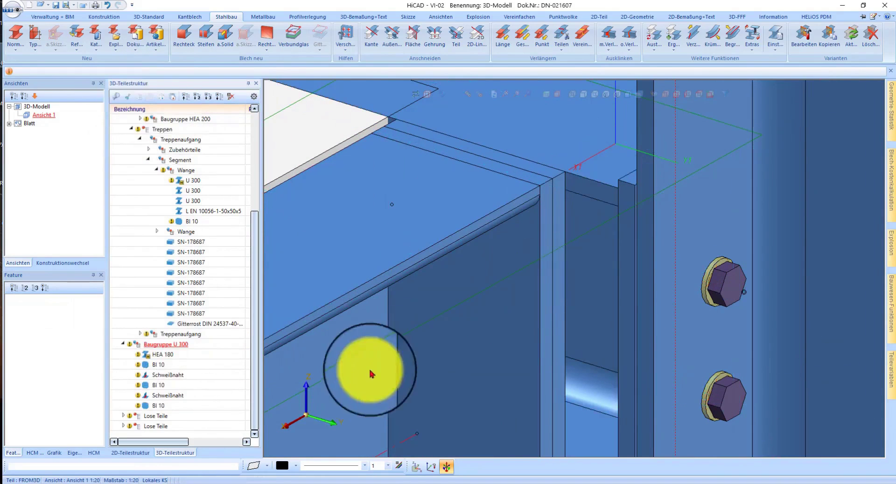
pyautogui.click(123, 348)
pyautogui.moveTo(156, 433)
pyautogui.mouseDown()
pyautogui.moveTo(171, 156)
pyautogui.moveTo(160, 140)
pyautogui.mouseUp()
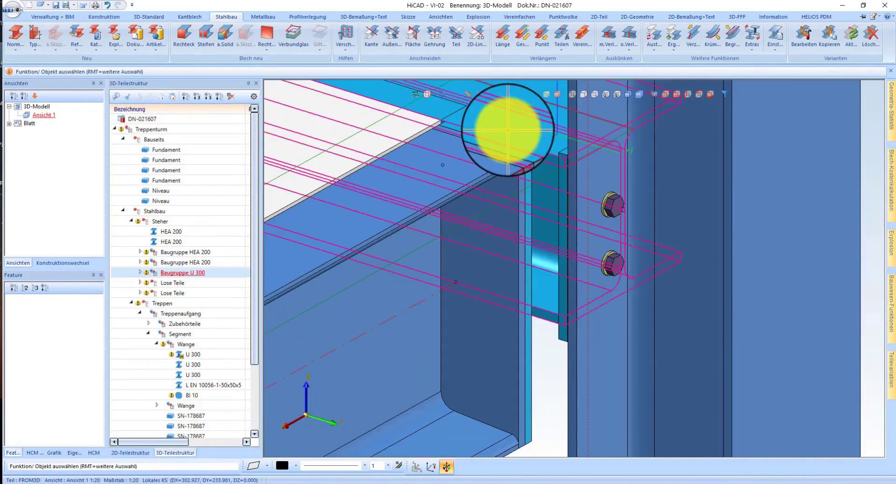
# Inspect the new BI 10 end plate at the beam corner and apply an action from its context menu.
pyautogui.click(508, 130)
pyautogui.scroll(3, 490, 117)
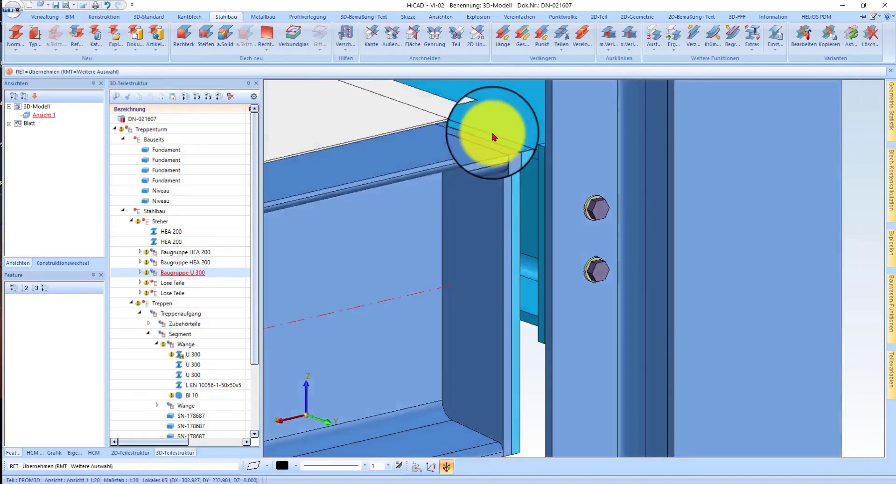
pyautogui.moveTo(494, 137); pyautogui.dragTo(502, 136, button='middle')
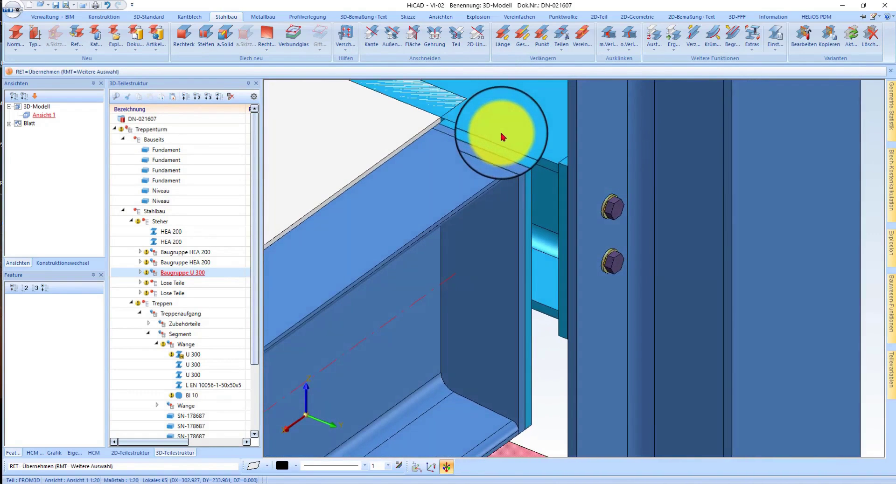
pyautogui.middleClick(500, 135)
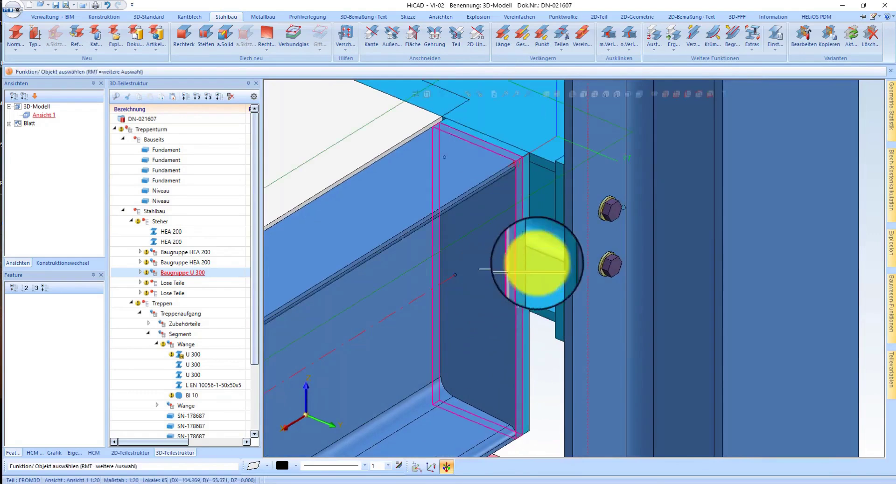
pyautogui.click(536, 270)
pyautogui.moveTo(537, 269); pyautogui.dragTo(562, 232, button='middle')
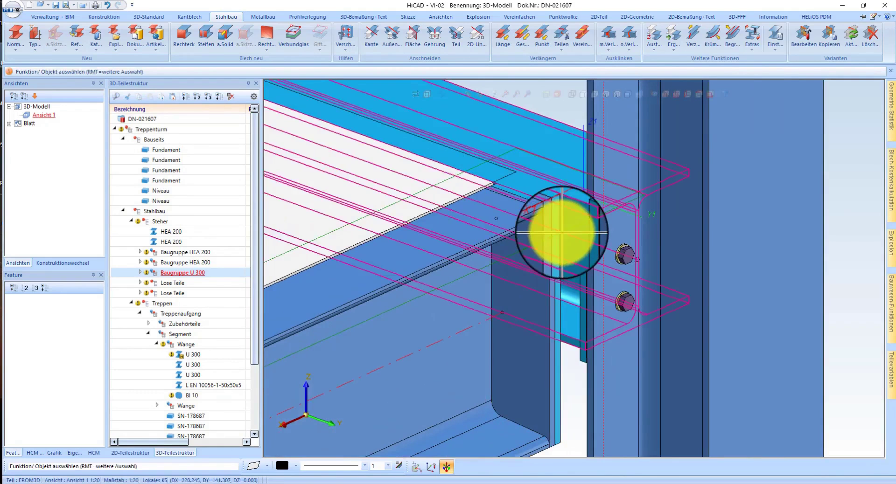
pyautogui.rightClick(566, 280)
pyautogui.click(659, 464)
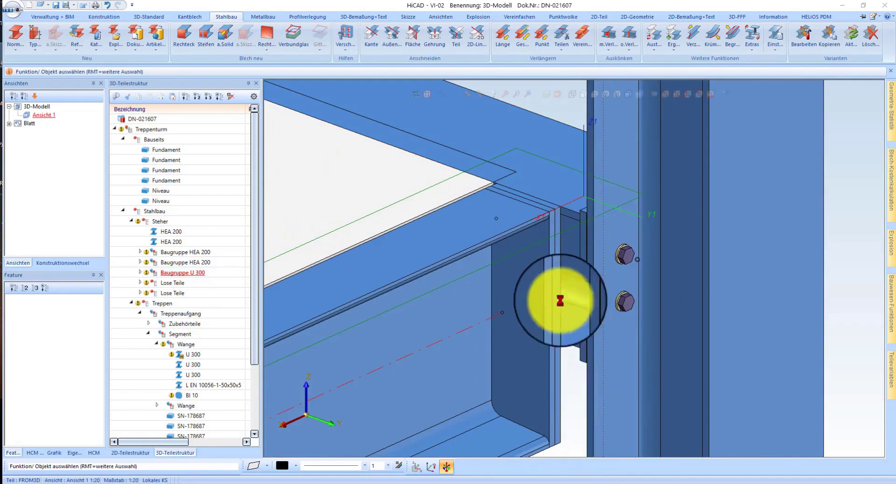
pyautogui.scroll(2, 541, 274)
pyautogui.scroll(3, 515, 249)
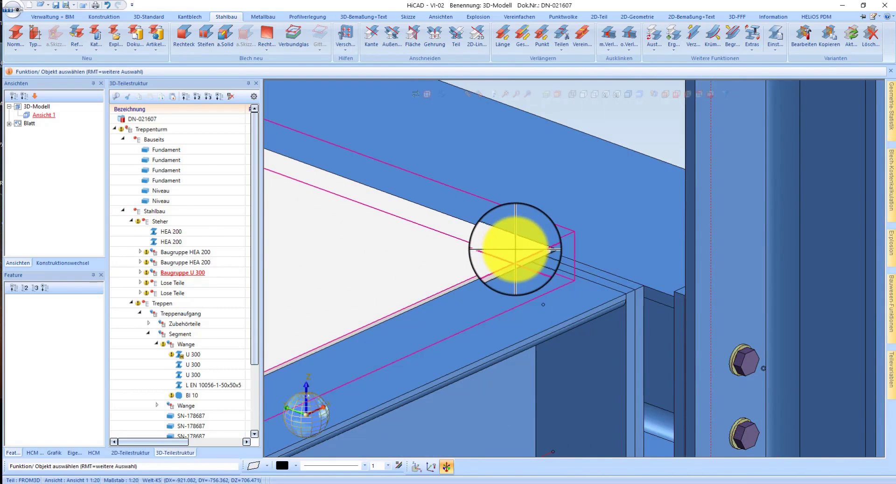
# Extend the first grating edge to the adjoining beam, picking points in wireframe.
pyautogui.rightClick(516, 250)
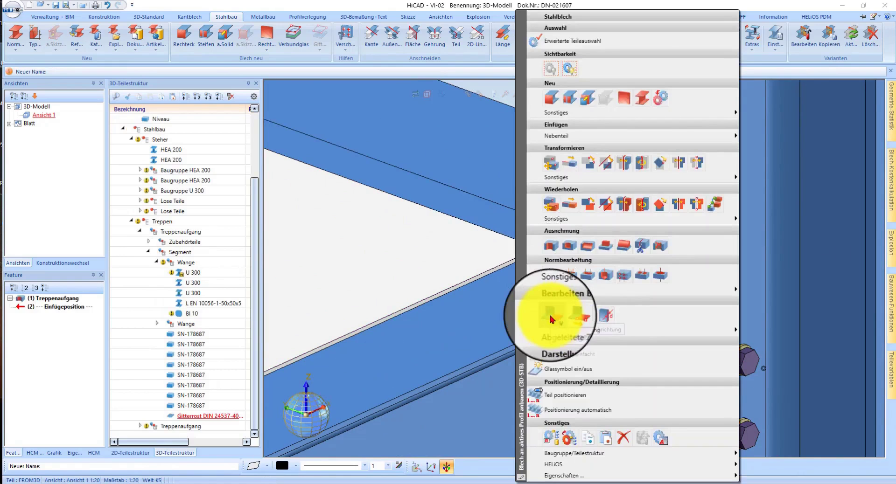
pyautogui.click(551, 321)
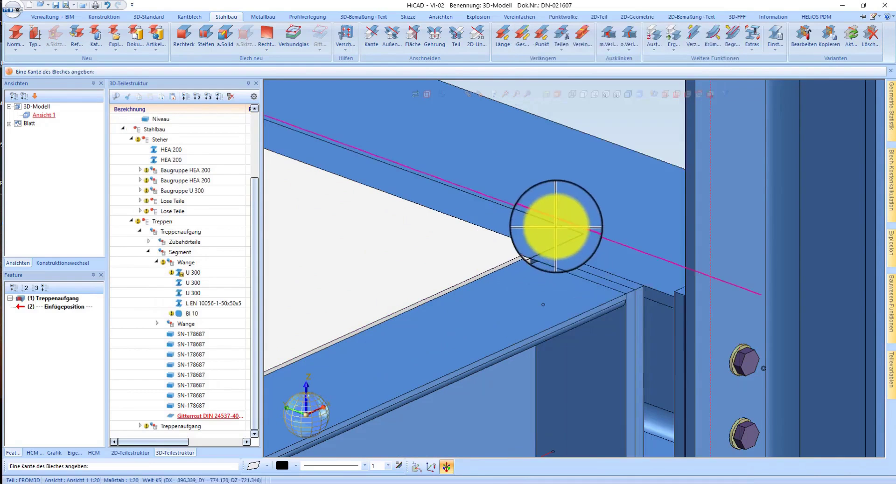
pyautogui.click(576, 101)
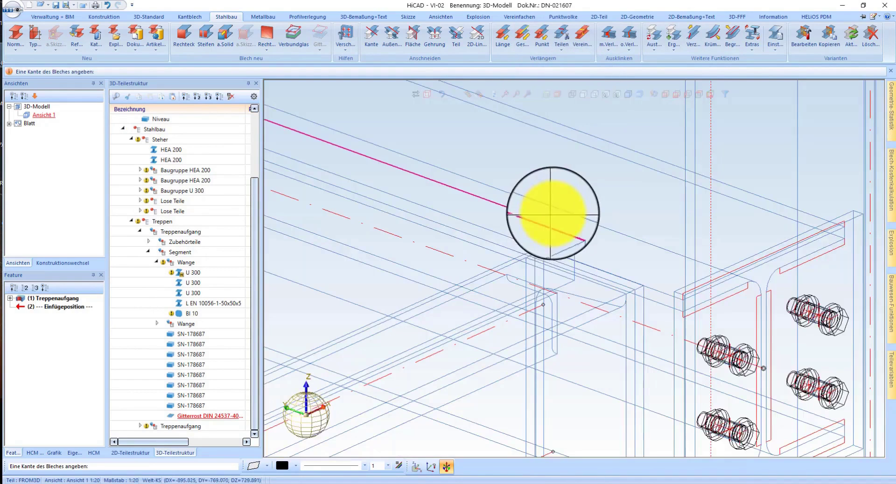
pyautogui.click(596, 265)
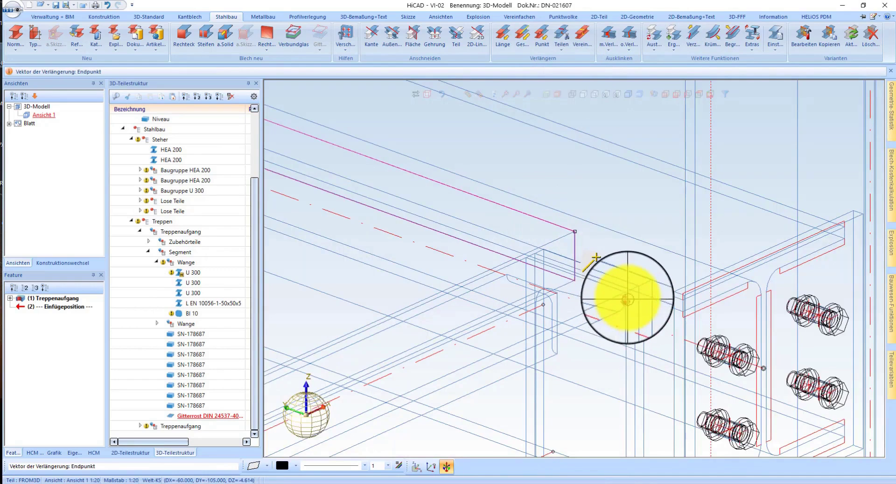
pyautogui.click(594, 254)
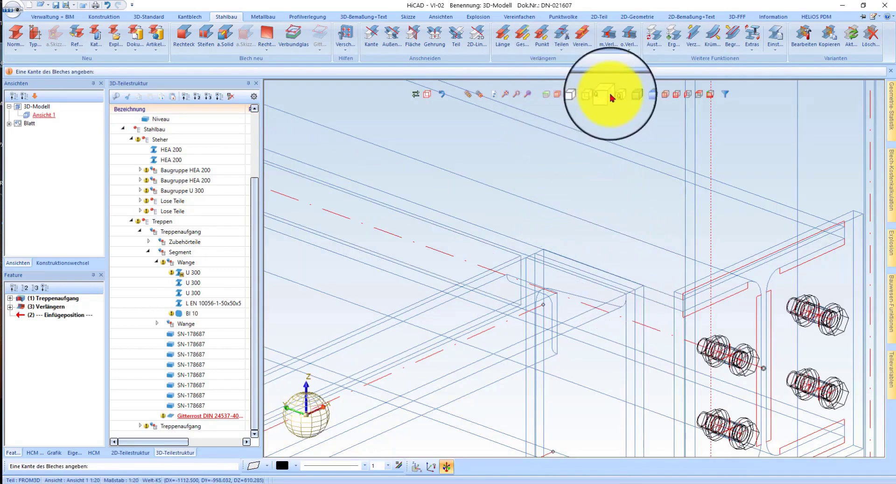
pyautogui.click(626, 98)
pyautogui.scroll(5, 476, 243)
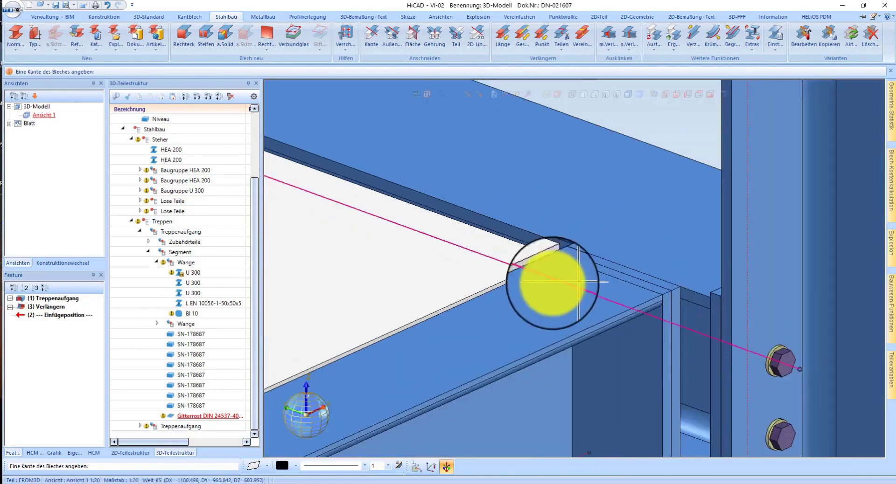
pyautogui.scroll(3, 616, 280)
pyautogui.click(602, 292)
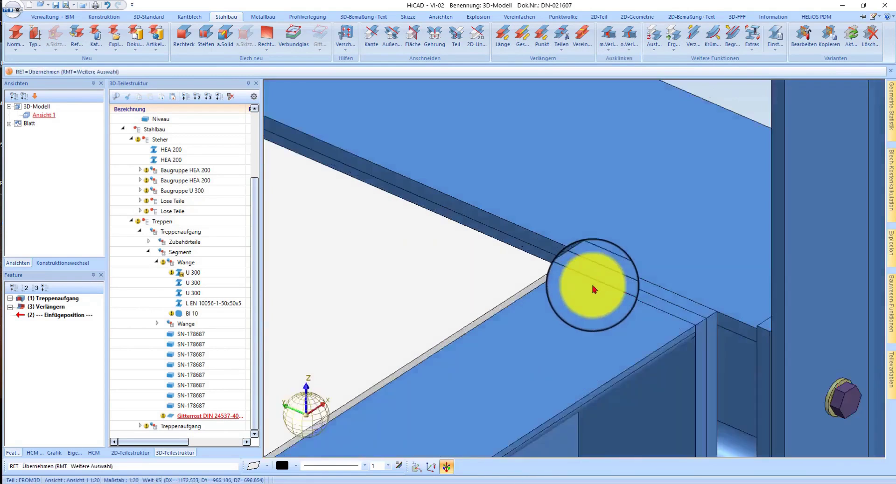
pyautogui.press('Return')
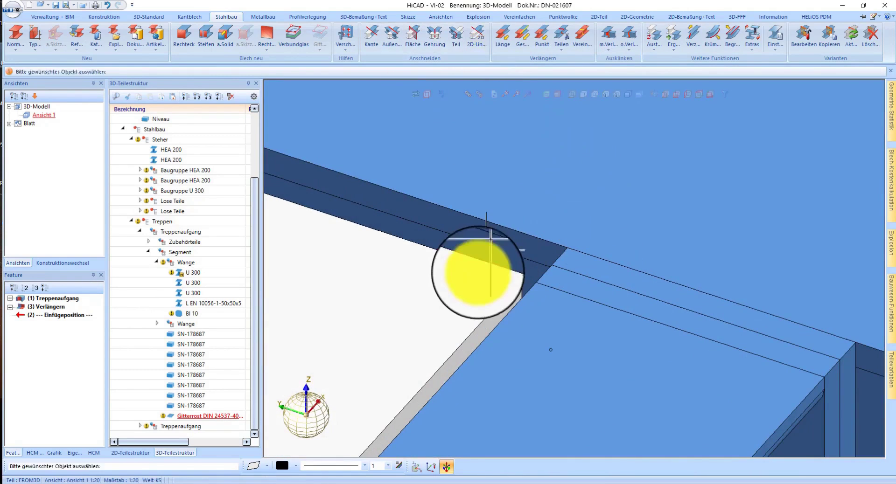
# Extend a second grating edge up to the beam edge.
pyautogui.rightClick(475, 277)
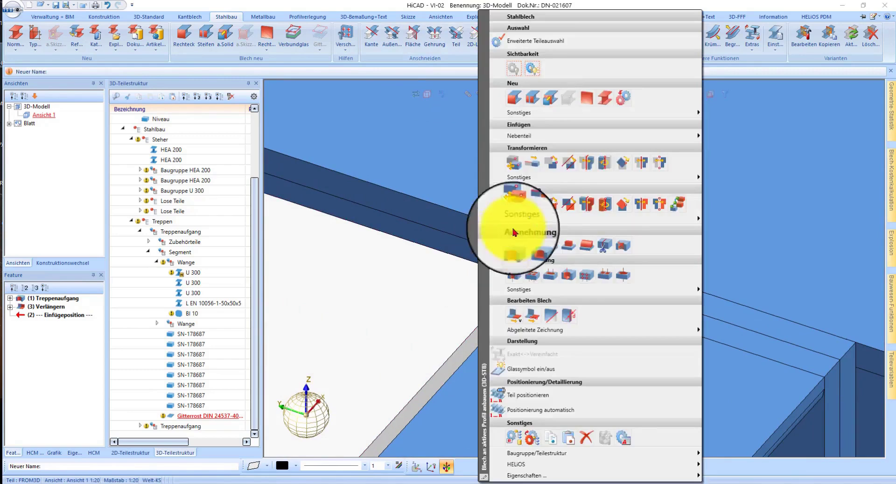
pyautogui.click(544, 310)
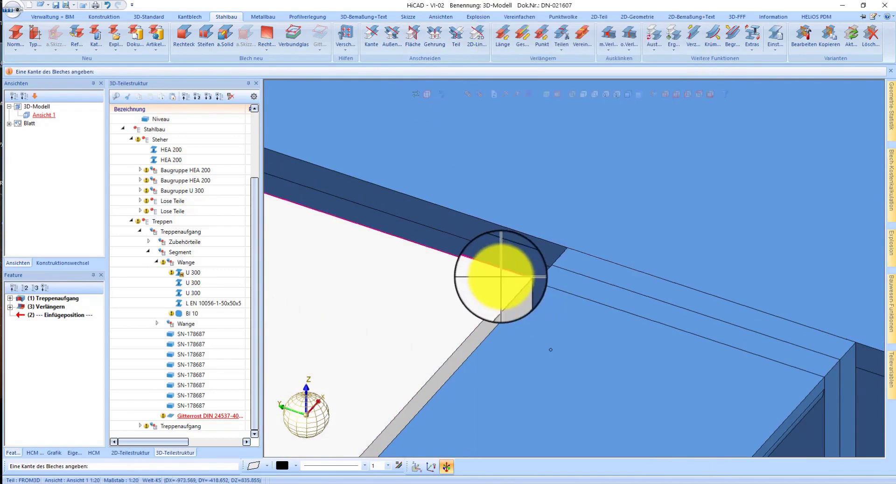
pyautogui.click(501, 277)
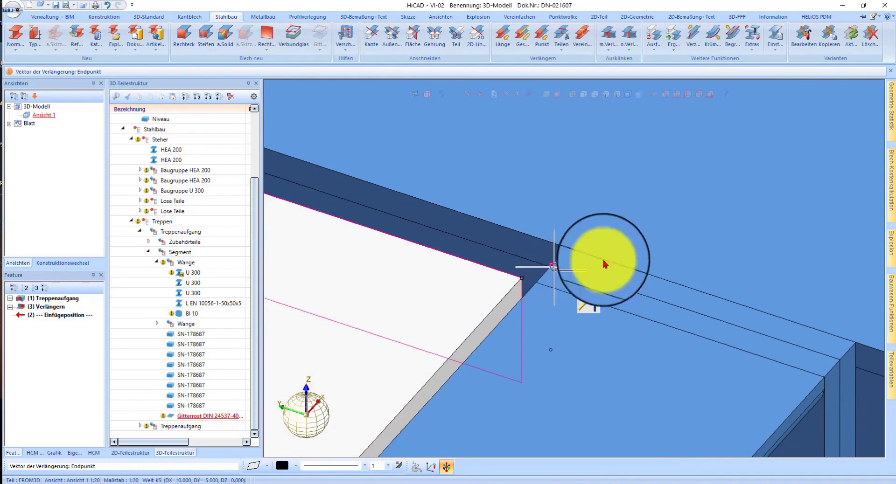
pyautogui.click(554, 264)
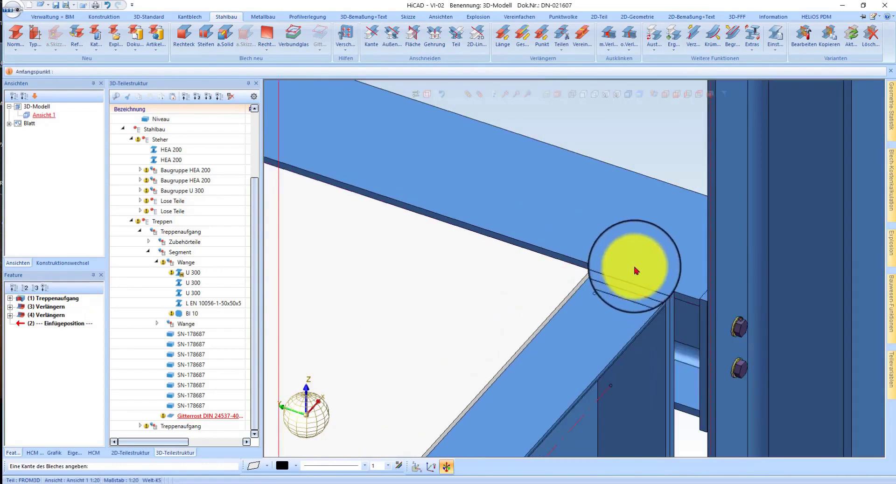
pyautogui.scroll(-3, 635, 271)
pyautogui.scroll(-3, 577, 254)
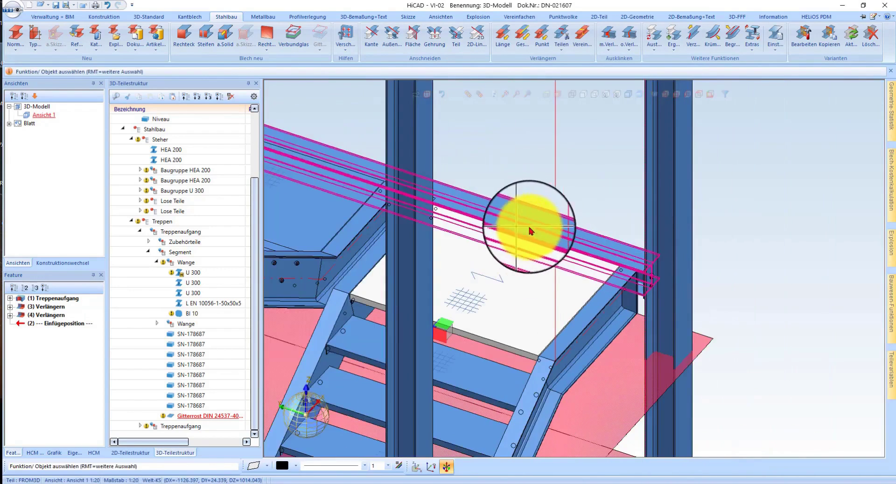
# Trim the first U 300 landing profile at a 3D edge of the stringer.
pyautogui.scroll(3, 560, 229)
pyautogui.moveTo(600, 224); pyautogui.dragTo(544, 161, button='middle')
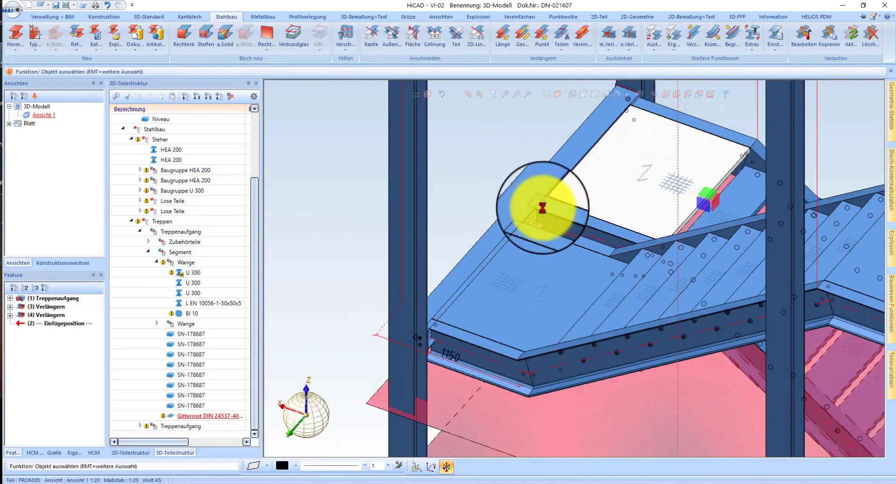
pyautogui.click(541, 216)
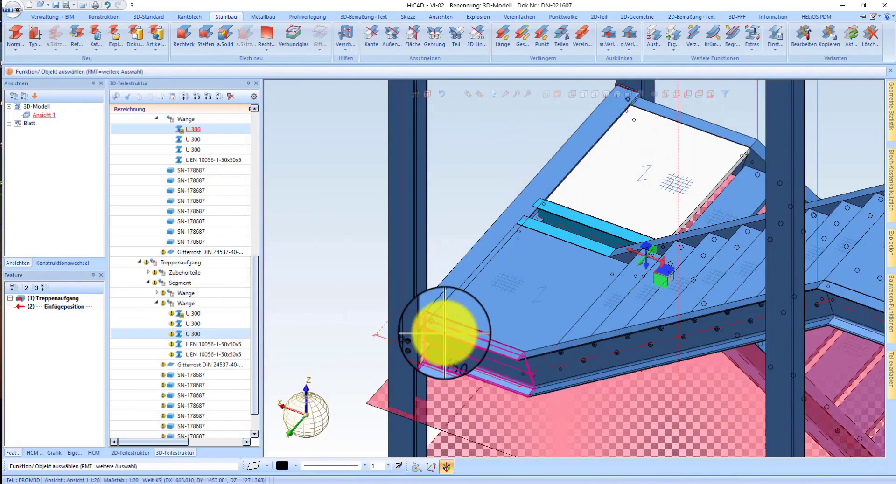
pyautogui.keyDown('ctrl'); pyautogui.click(443, 334); pyautogui.keyUp('ctrl')
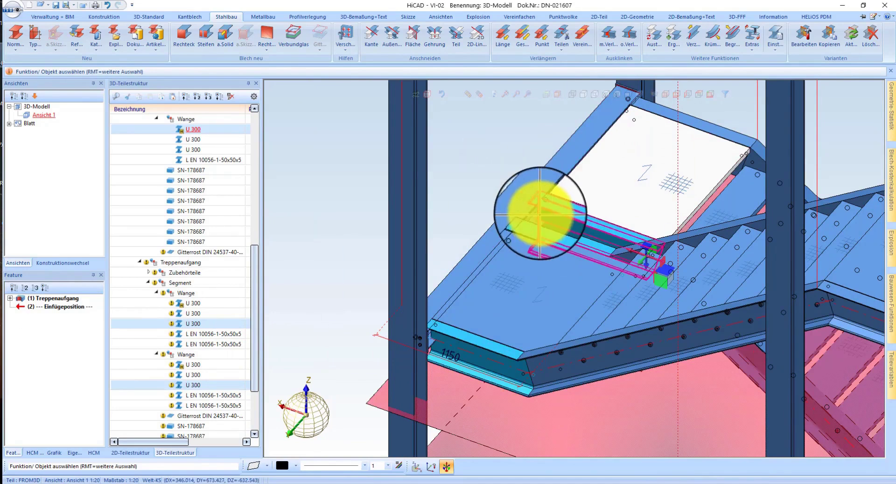
pyautogui.rightClick(543, 208)
pyautogui.click(590, 308)
pyautogui.scroll(3, 536, 212)
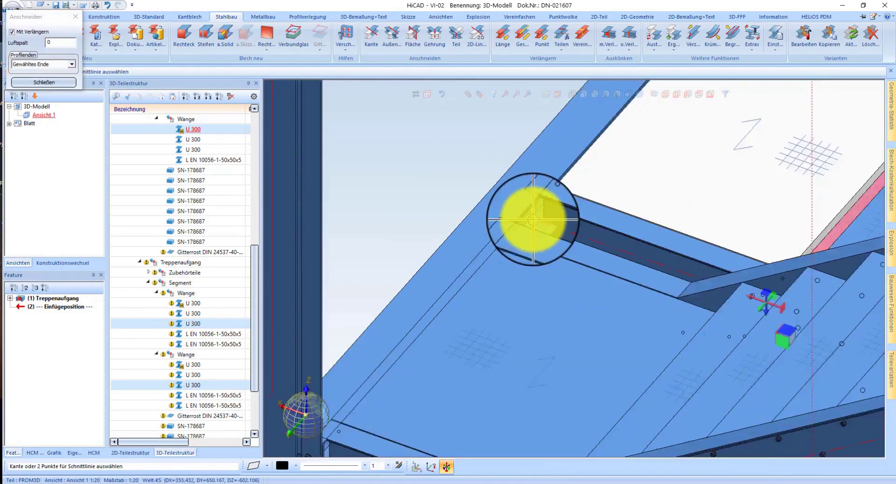
pyautogui.click(532, 210)
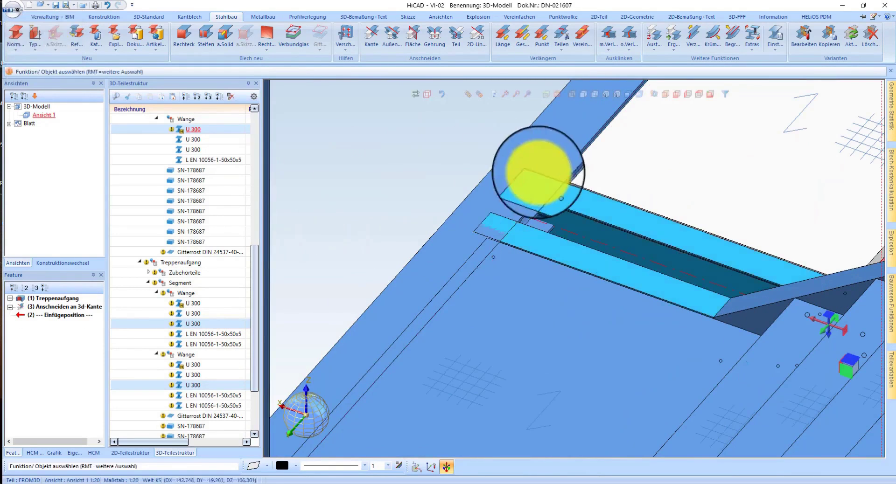
pyautogui.scroll(2, 536, 182)
pyautogui.scroll(-3, 536, 182)
# Trim the second U 300 profile end at its stringer edge.
pyautogui.rightClick(548, 203)
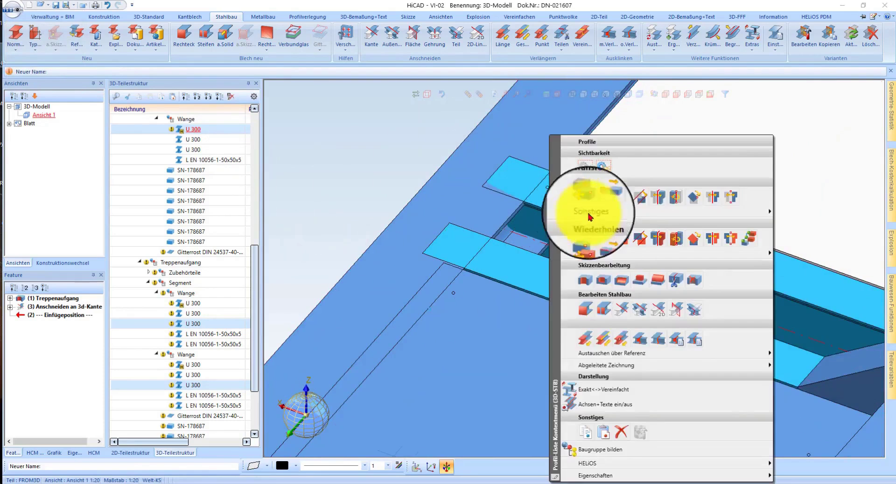
pyautogui.click(608, 311)
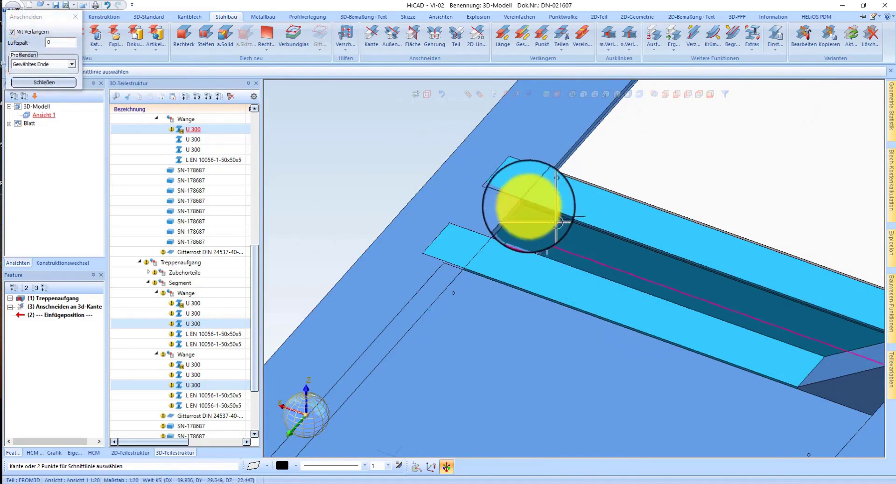
pyautogui.click(511, 214)
pyautogui.scroll(-2, 510, 190)
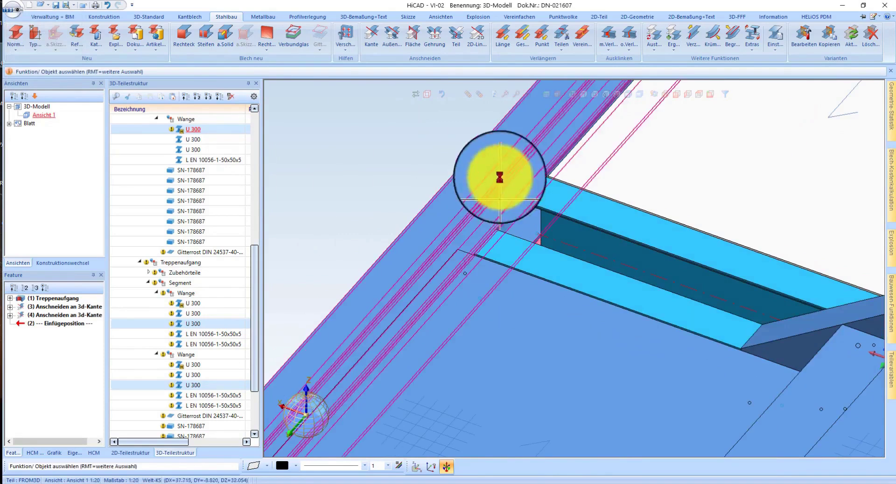
# Add Bl 10 end plates to both second-flight U 300 profile ends, shortening the profiles.
pyautogui.click(184, 35)
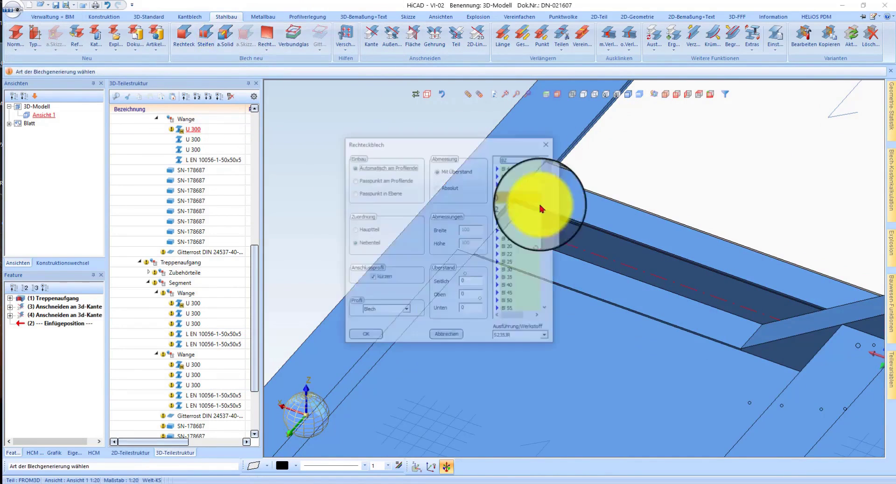
pyautogui.click(367, 338)
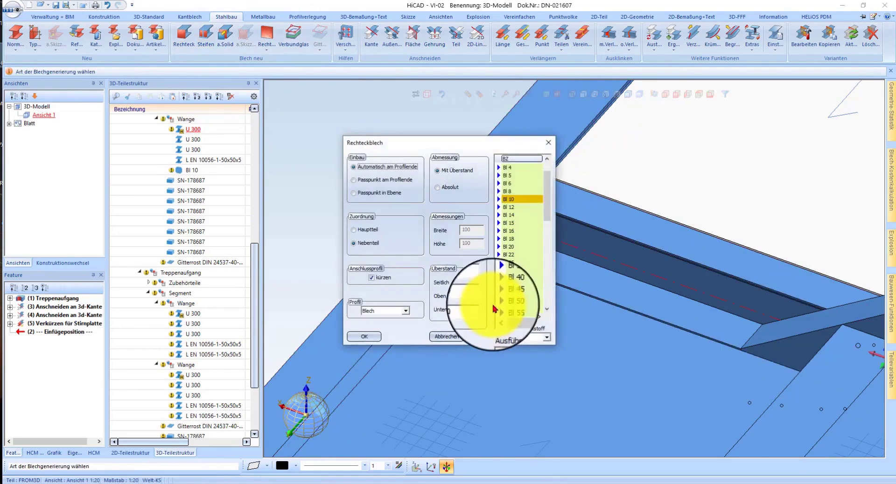
pyautogui.click(515, 324)
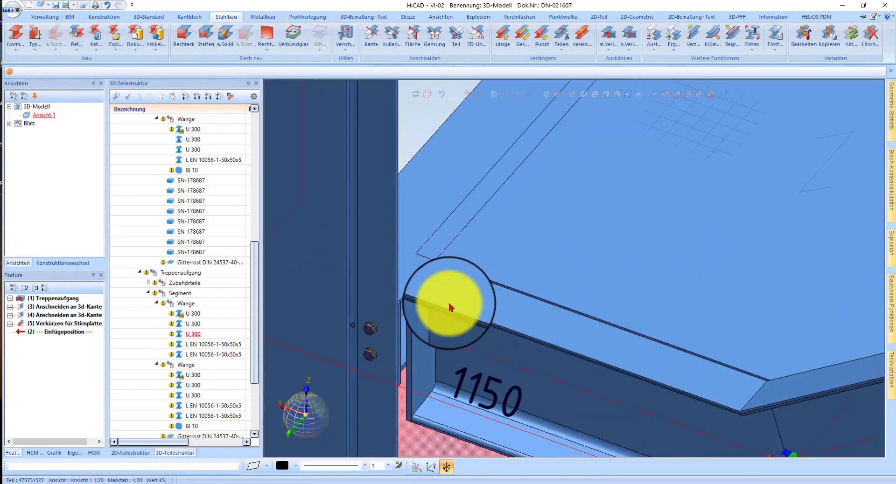
pyautogui.click(450, 307)
pyautogui.press('Return')
pyautogui.click(471, 314)
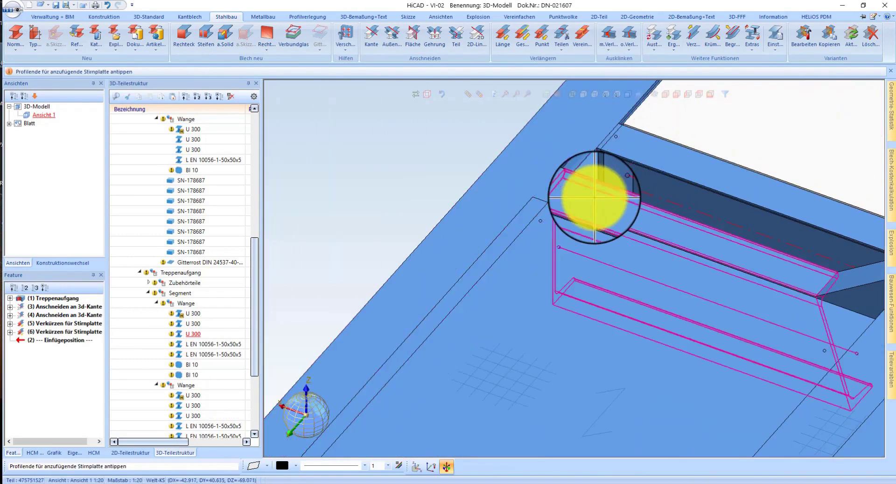
pyautogui.press('Escape')
pyautogui.press('Return')
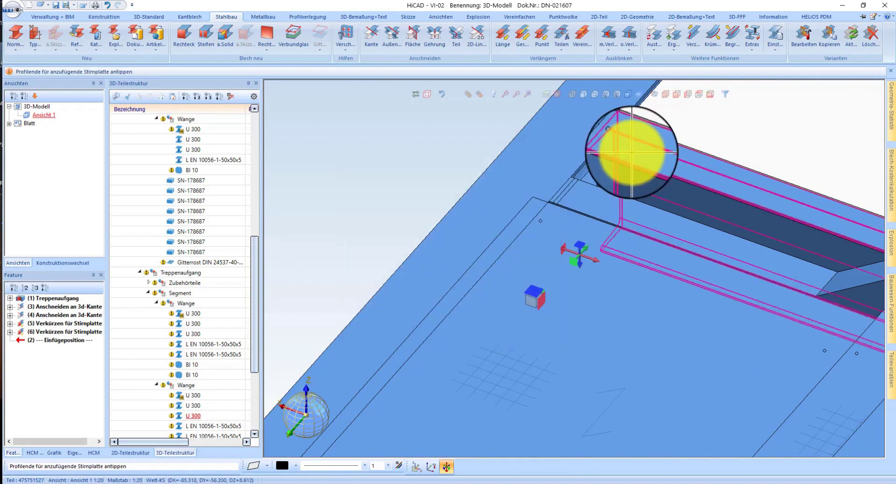
pyautogui.press('Return')
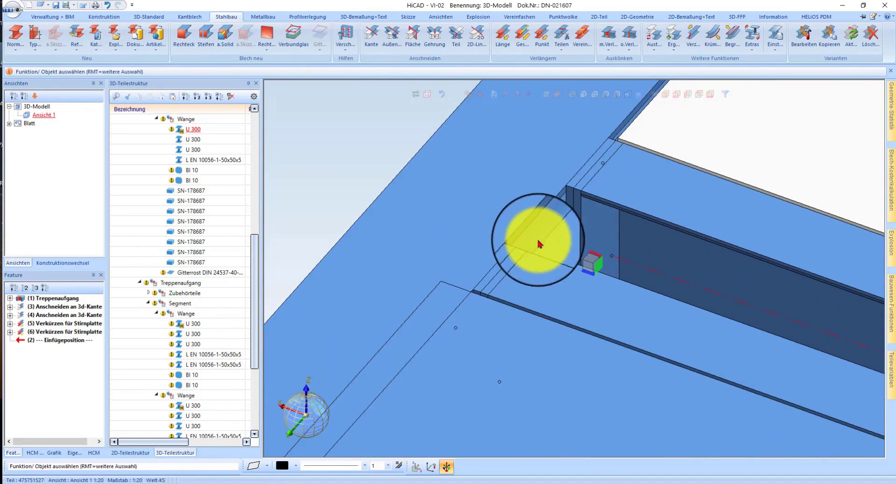
pyautogui.click(517, 252)
pyautogui.scroll(-2, 600, 160)
pyautogui.scroll(5, 580, 220)
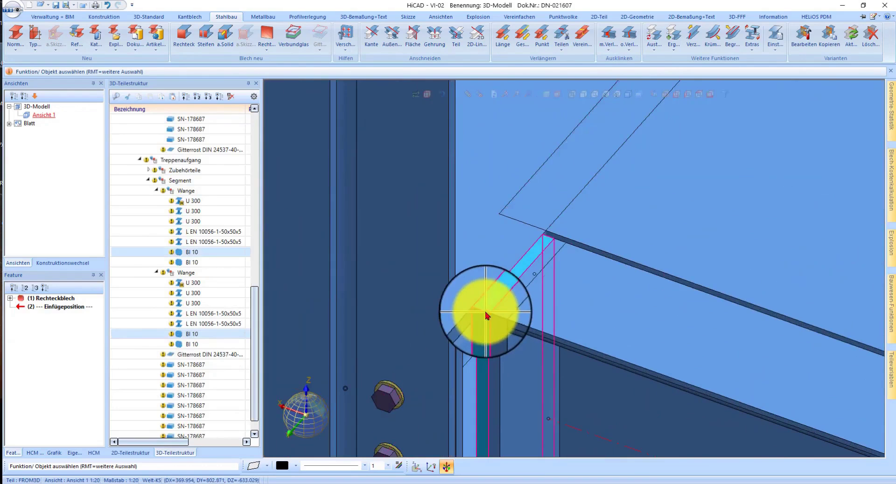
# Make Baugruppe U 300 active, add the Bl 10 plates to it, and view it isolated.
pyautogui.click(132, 101)
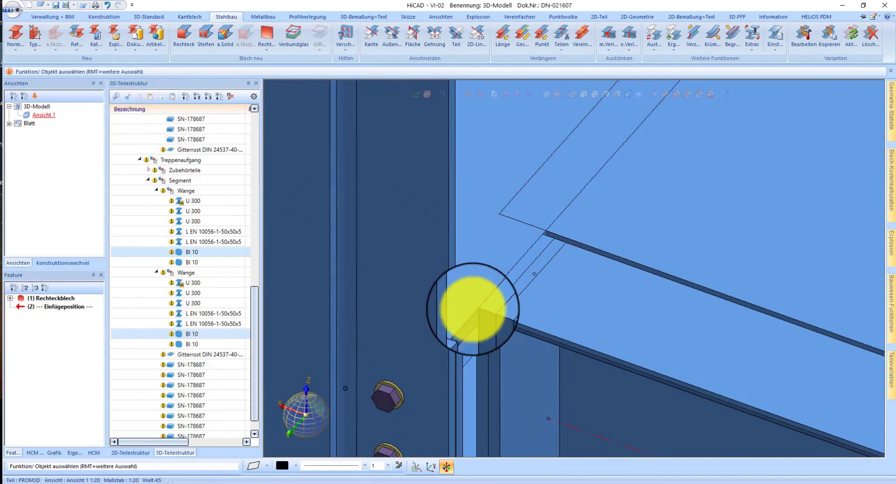
pyautogui.click(472, 310)
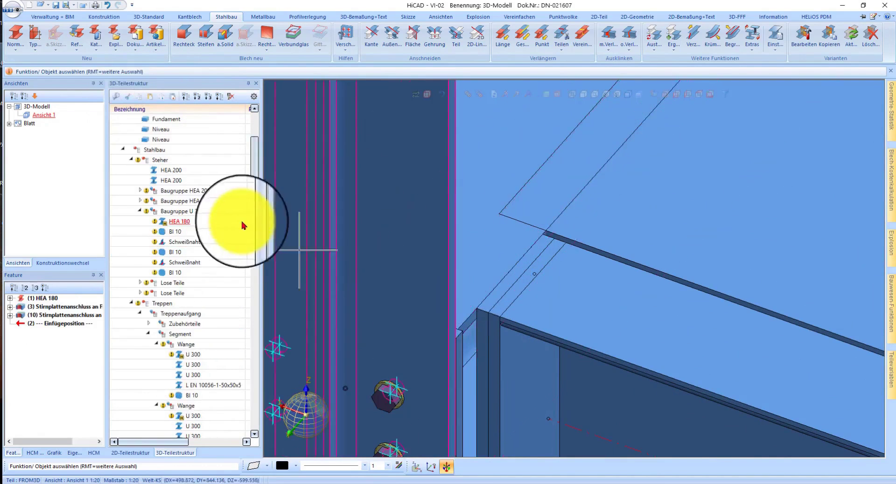
pyautogui.click(154, 101)
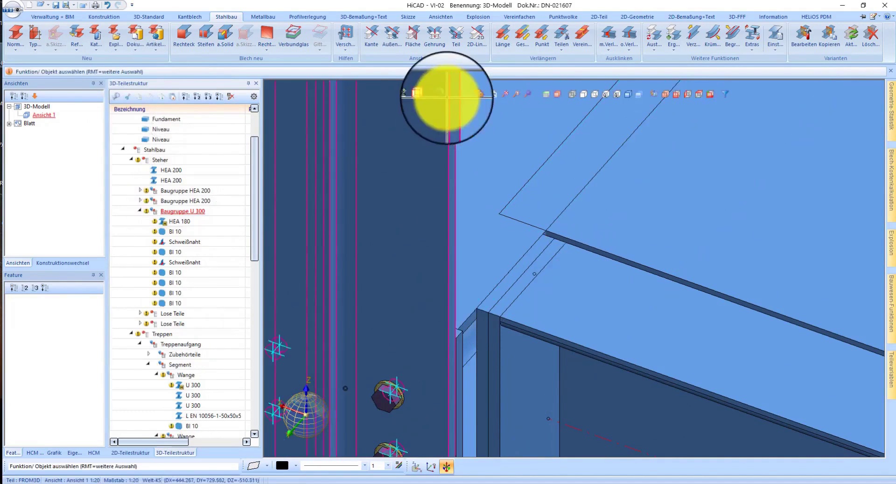
pyautogui.click(480, 96)
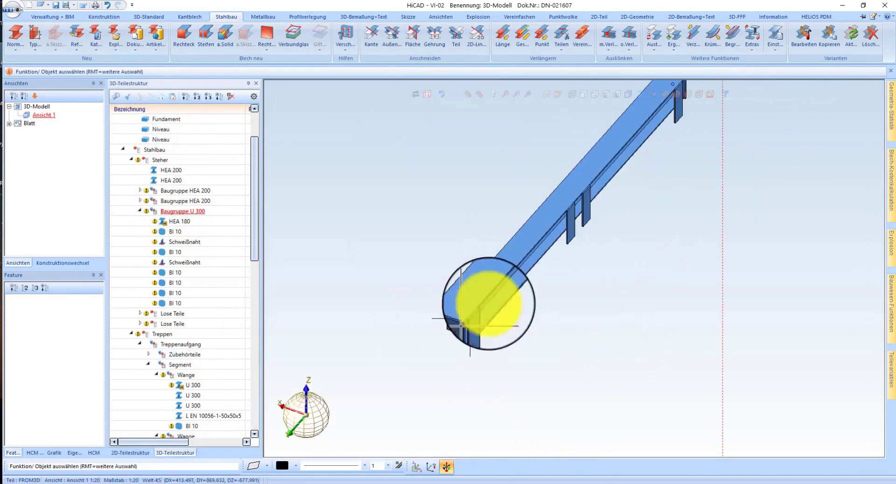
pyautogui.moveTo(521, 247)
pyautogui.mouseDown(button='middle')
pyautogui.moveTo(444, 238)
pyautogui.moveTo(490, 230)
pyautogui.moveTo(504, 242)
pyautogui.mouseUp(button='middle')
pyautogui.middleClick(504, 242)
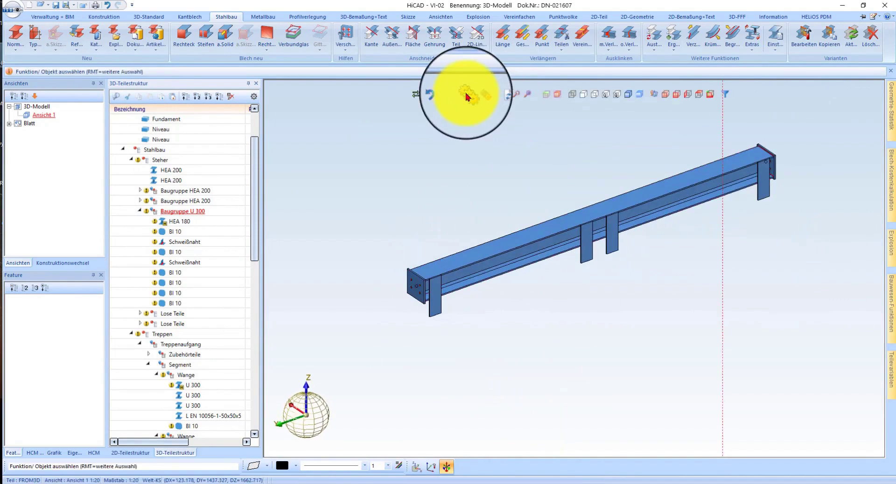
# Show all parts again, add auxiliary lines along the beam, and zoom to the joint.
pyautogui.click(467, 96)
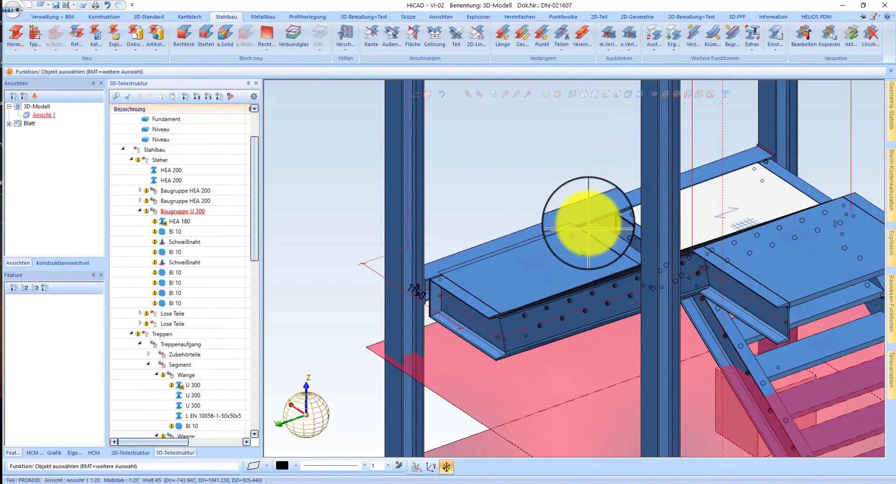
pyautogui.rightClick(678, 301)
pyautogui.click(729, 442)
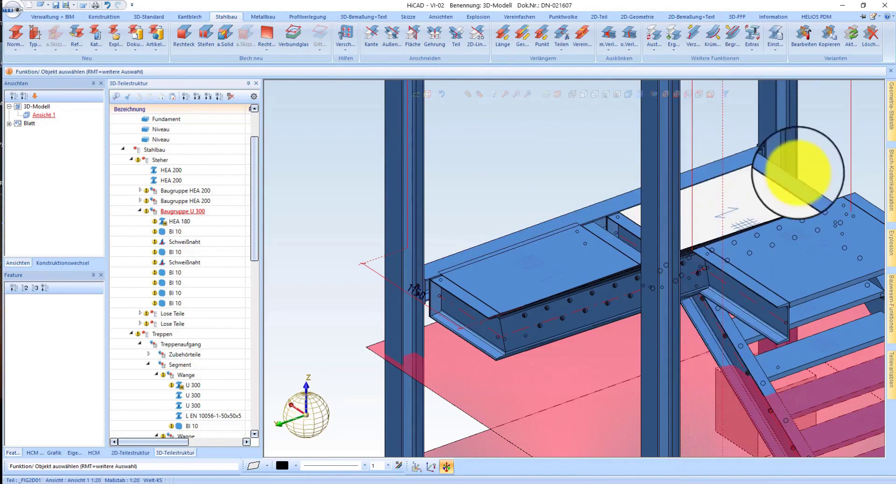
pyautogui.scroll(5, 793, 219)
pyautogui.scroll(-3, 747, 234)
pyautogui.moveTo(676, 236); pyautogui.dragTo(692, 225, button='middle')
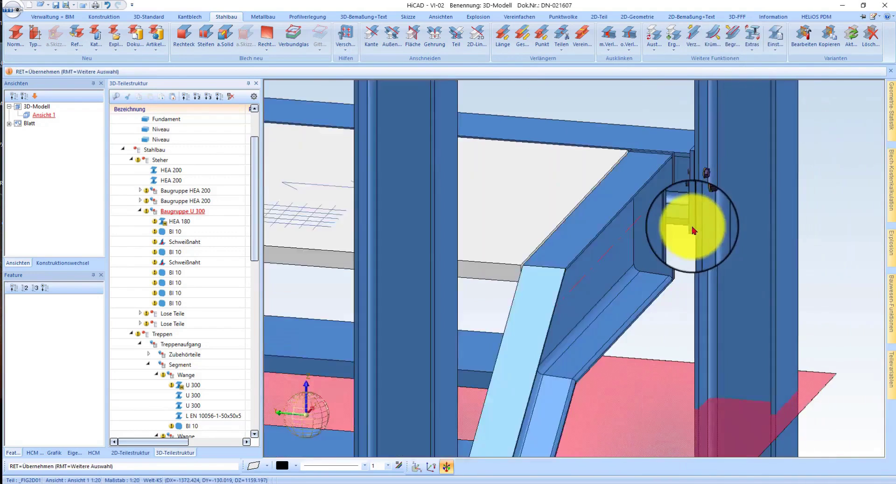
pyautogui.scroll(3, 680, 226)
pyautogui.scroll(3, 684, 163)
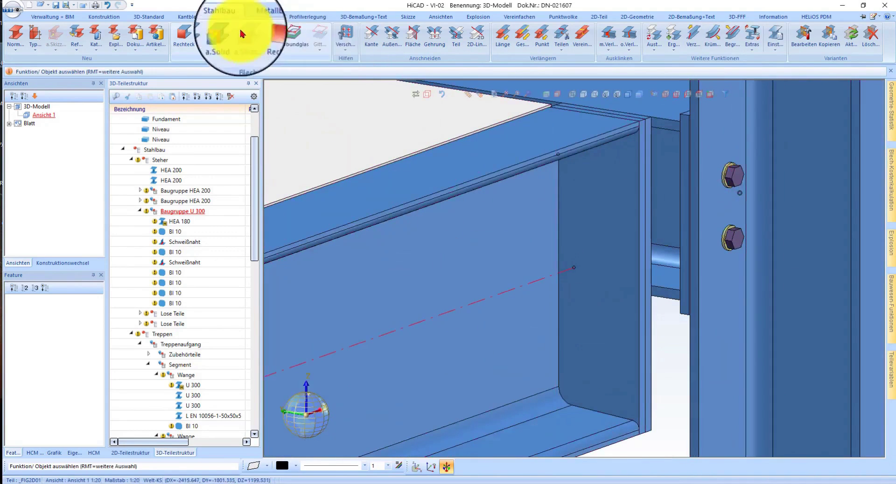
# Start a bolted joint on the end plate face with DIN EN ISO 4017 M12 screws, grade 5.6.
pyautogui.click(165, 21)
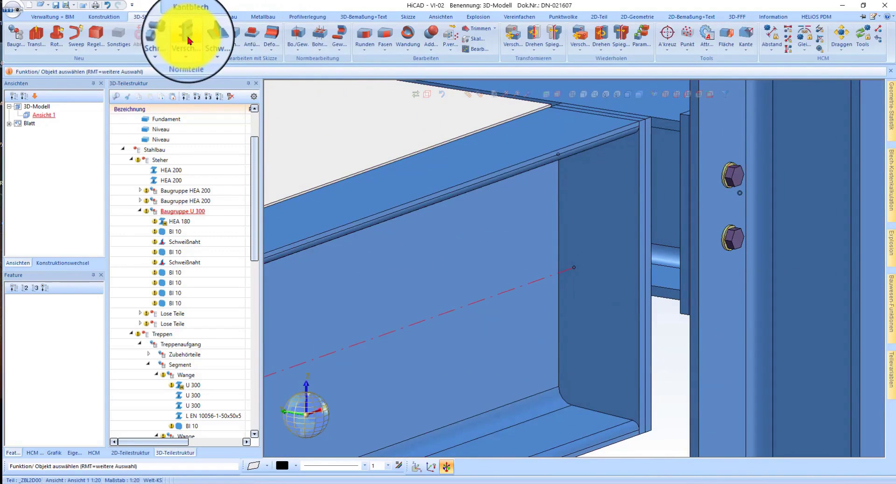
pyautogui.click(188, 40)
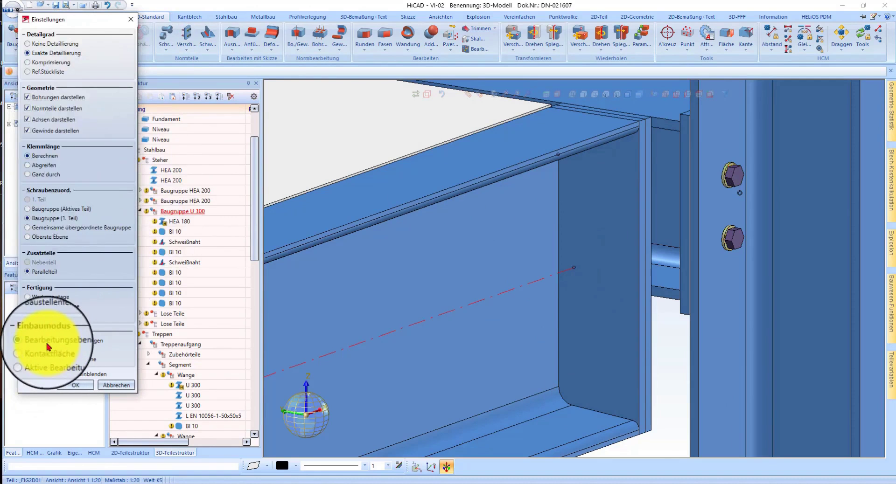
pyautogui.click(73, 385)
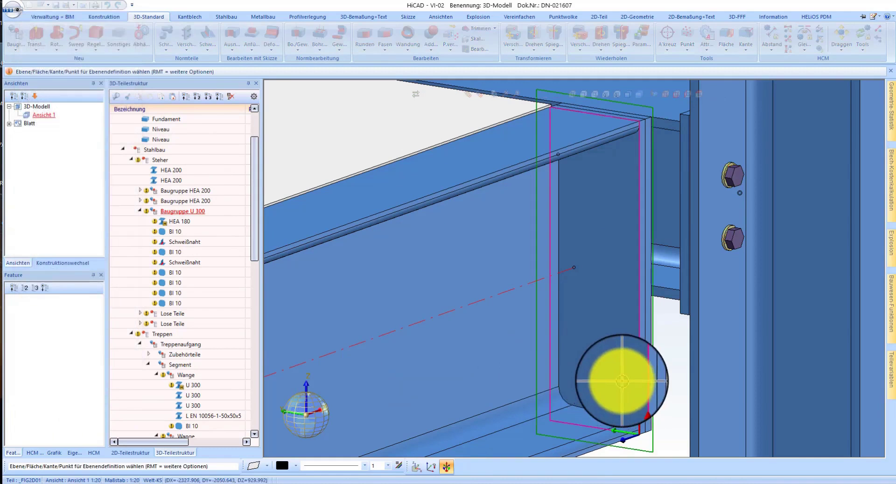
pyautogui.click(622, 386)
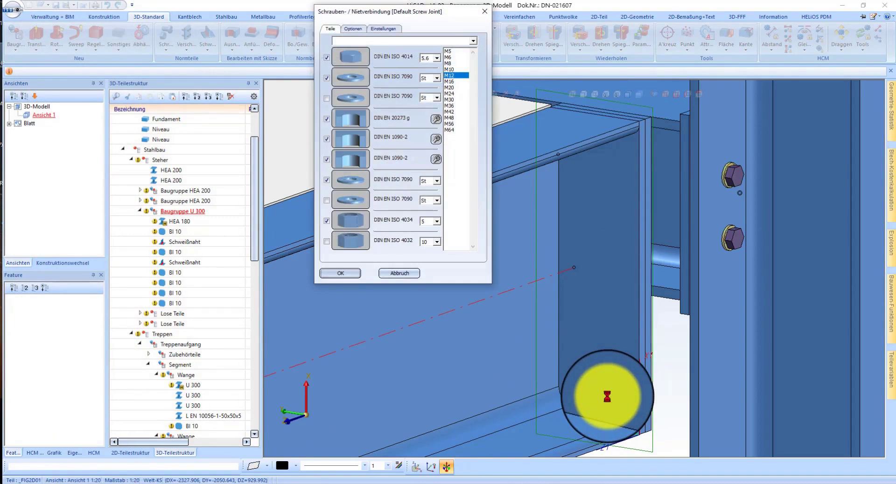
pyautogui.click(351, 58)
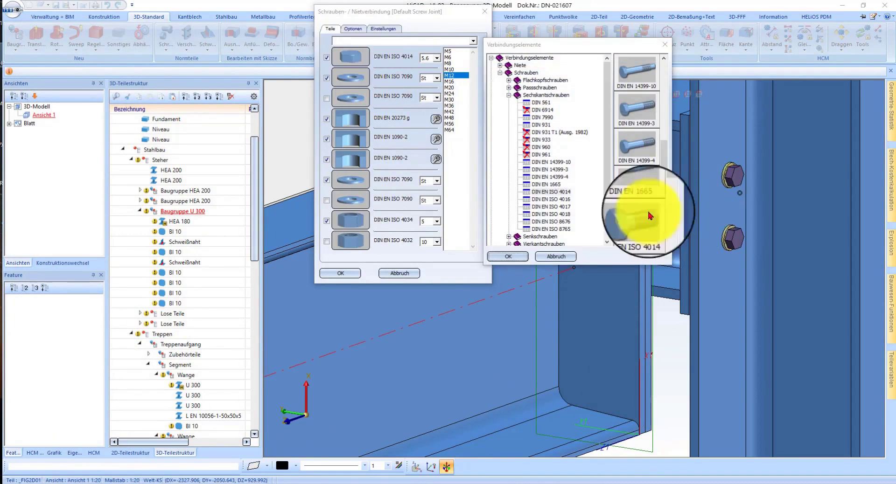
pyautogui.click(551, 207)
pyautogui.click(508, 256)
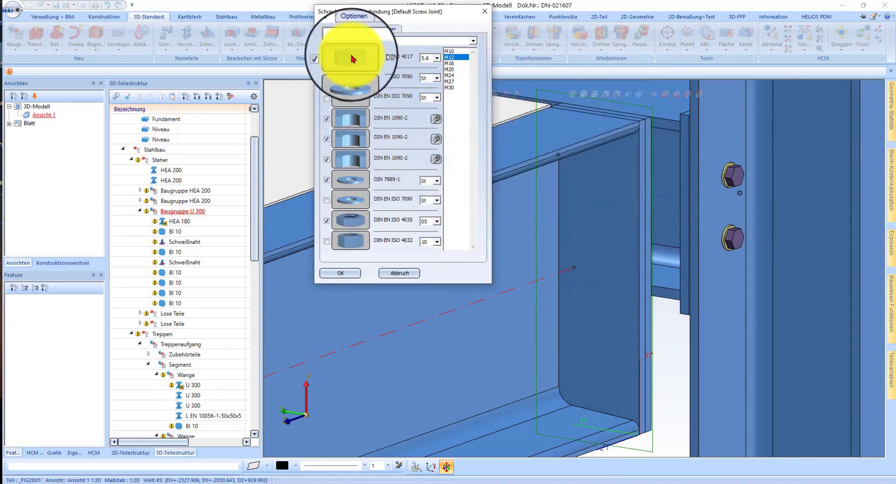
pyautogui.click(348, 275)
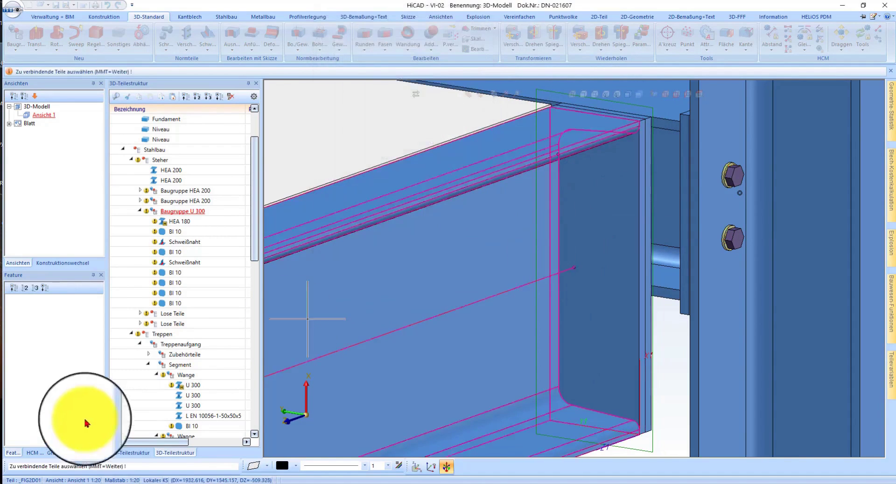
# Select both BI 10 end plates and set a linear pattern of 2×1 bolts spaced 50.
pyautogui.click(644, 192)
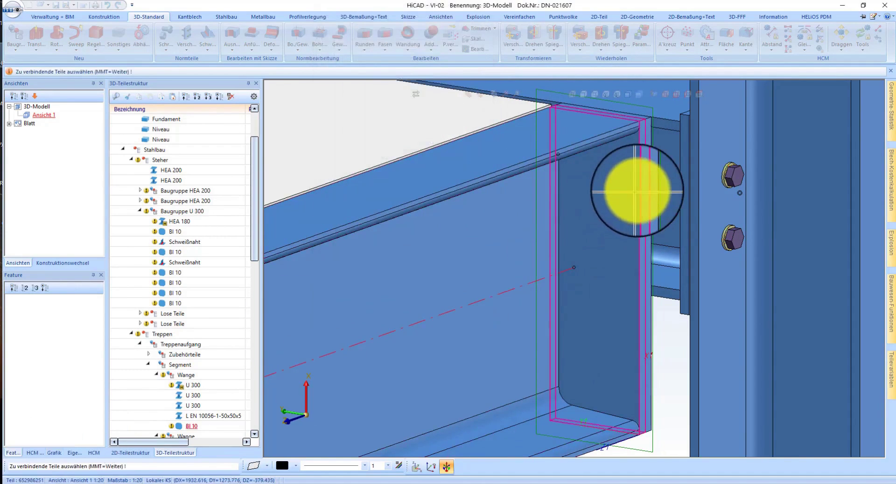
pyautogui.click(625, 212)
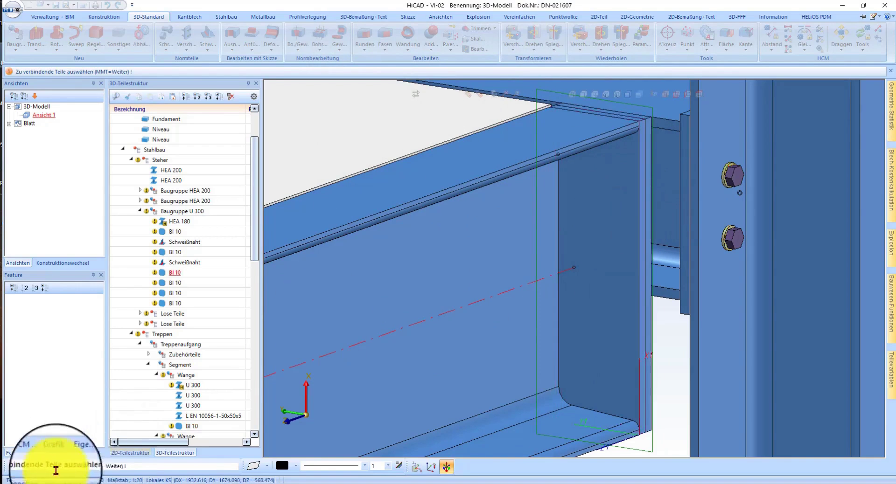
pyautogui.middleClick(612, 239)
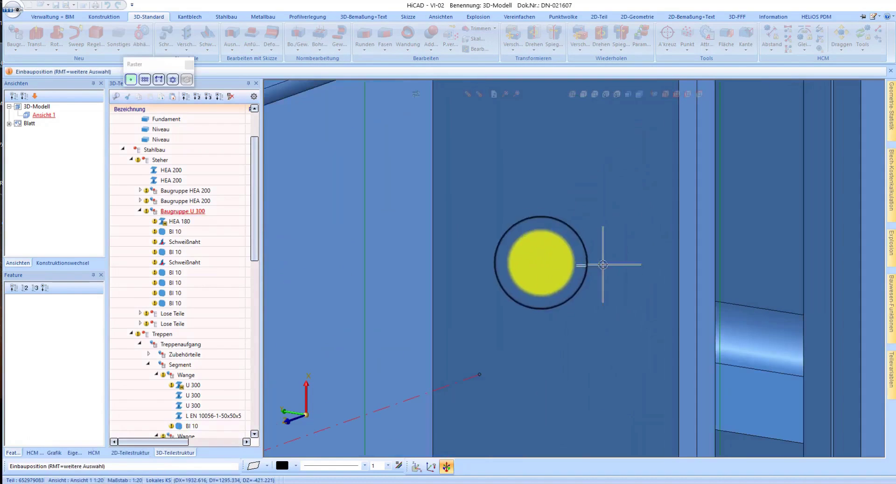
pyautogui.click(168, 83)
pyautogui.middleClick(567, 238)
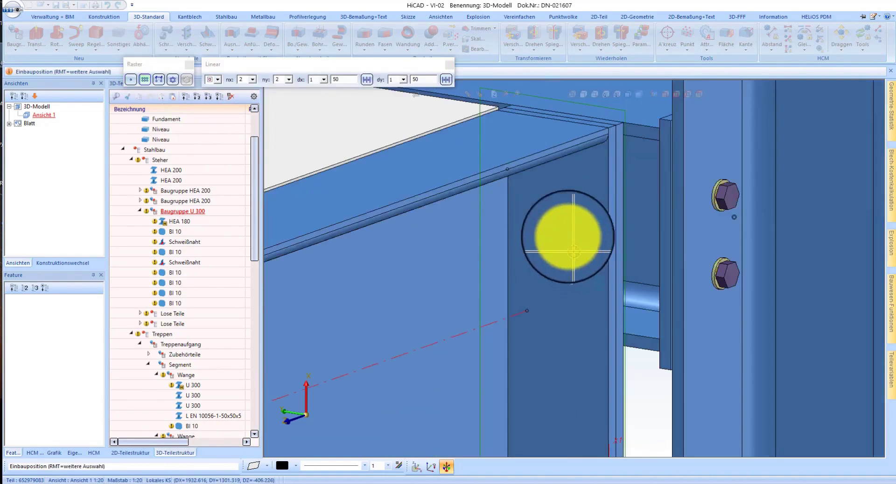
pyautogui.scroll(-2, 560, 225)
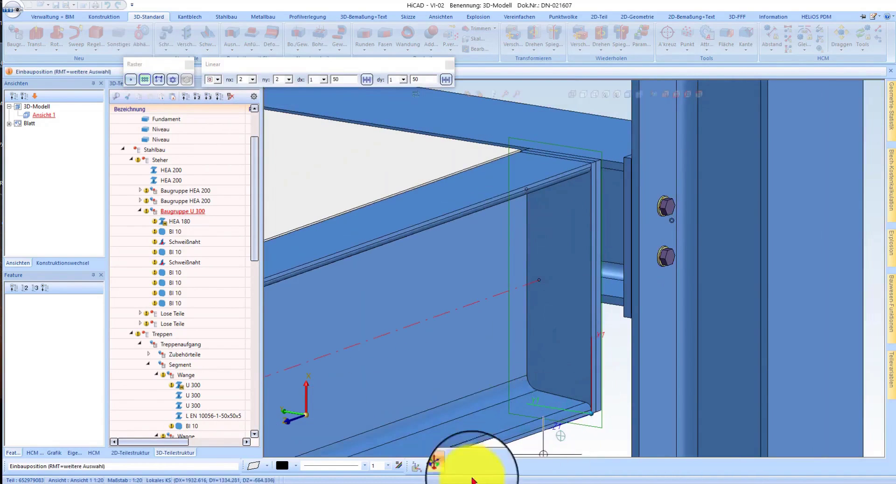
pyautogui.click(288, 80)
pyautogui.scroll(1, 582, 233)
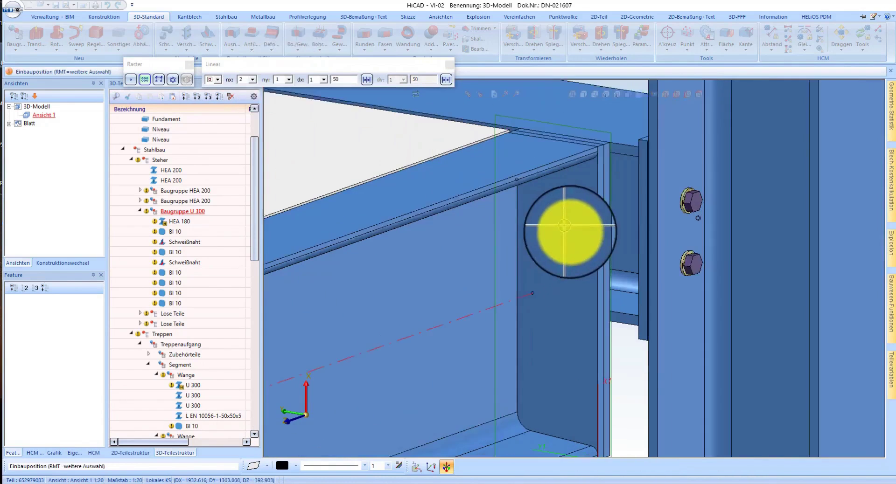
pyautogui.scroll(1, 582, 233)
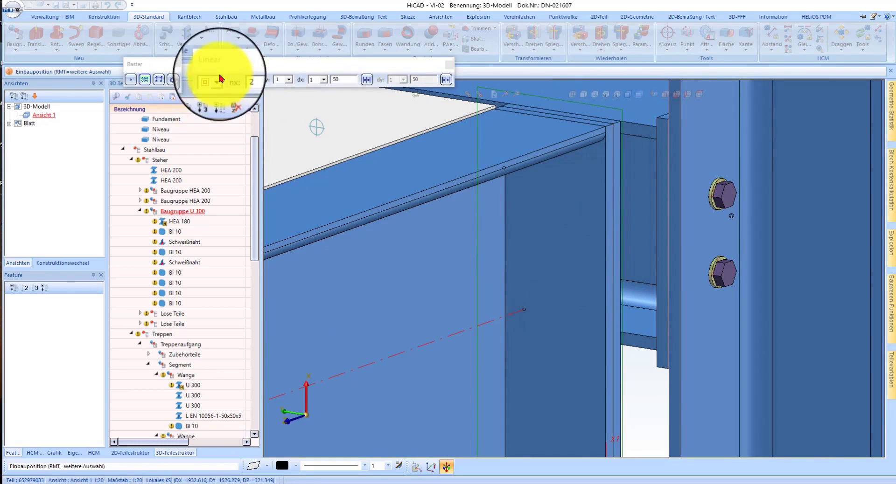
# Try the pattern anchor options and settle on one for the bolt pattern.
pyautogui.click(215, 89)
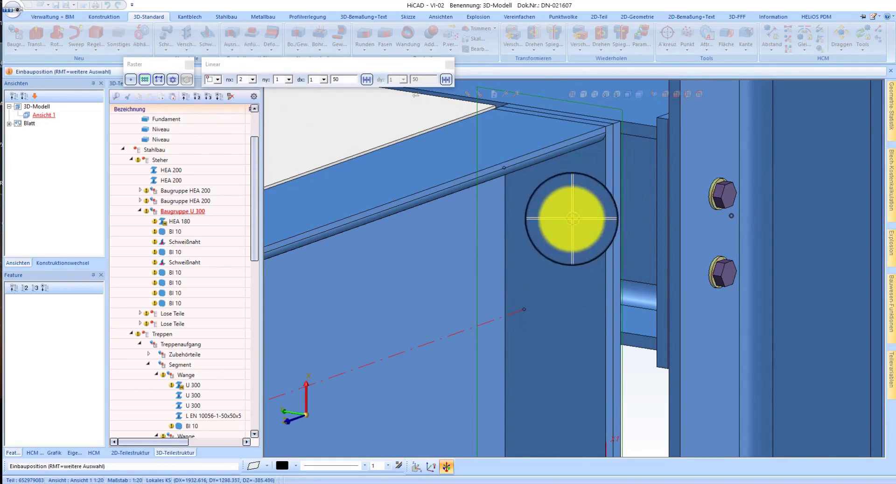
pyautogui.click(218, 80)
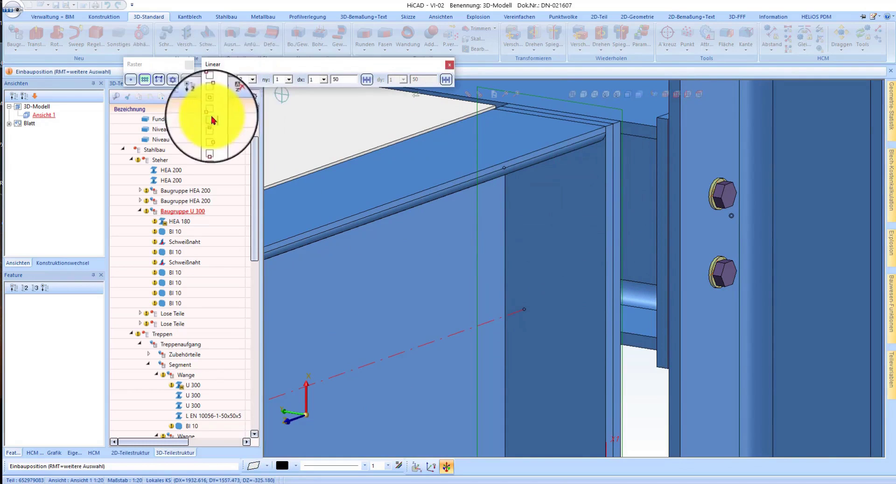
pyautogui.click(216, 148)
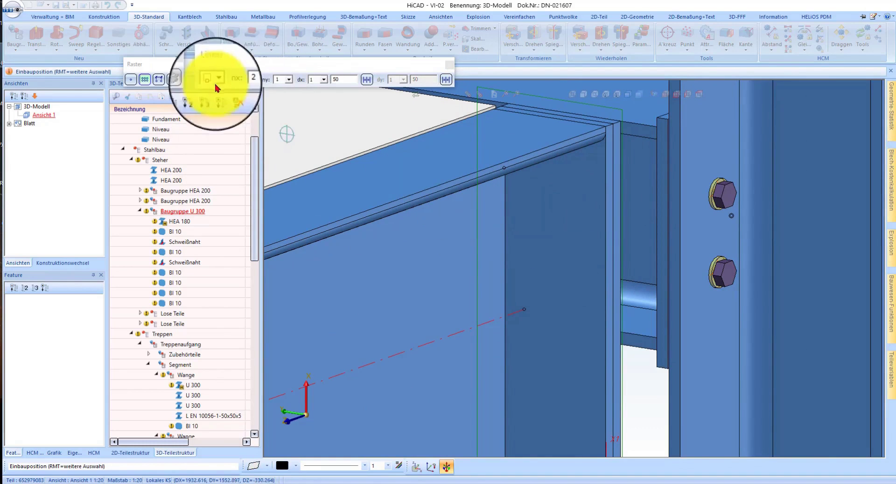
pyautogui.click(213, 114)
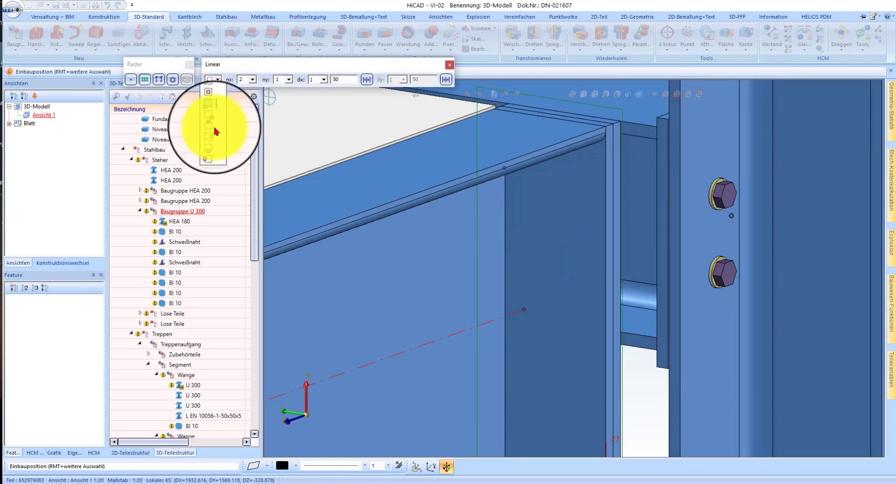
pyautogui.click(216, 128)
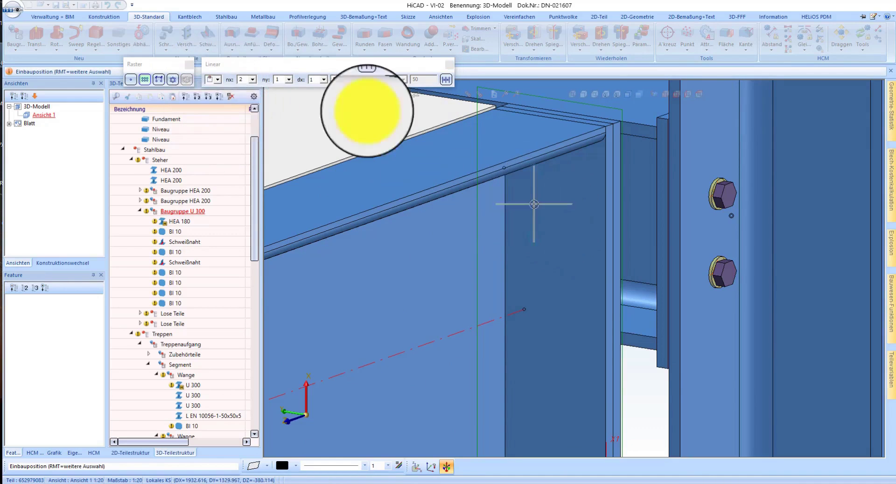
pyautogui.click(216, 85)
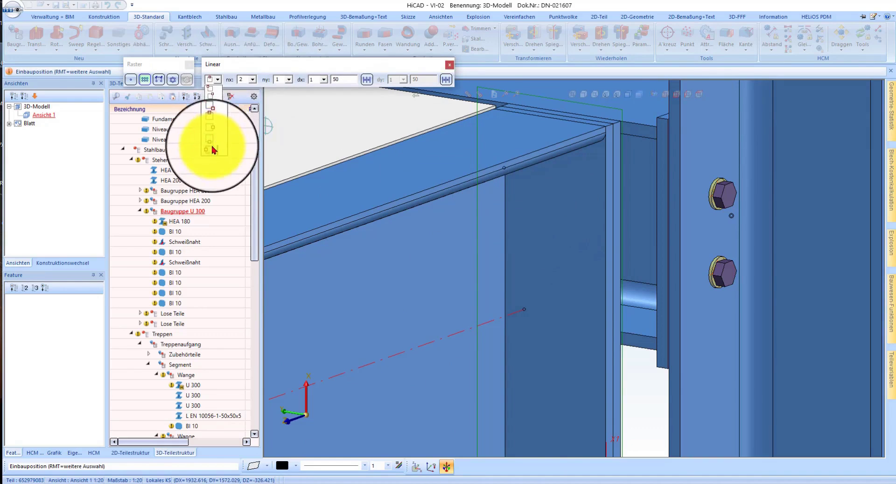
pyautogui.click(212, 146)
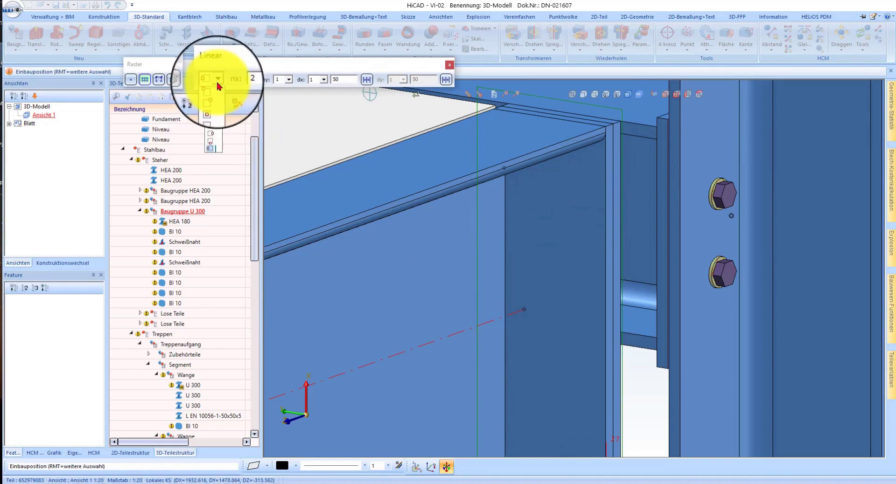
pyautogui.click(218, 136)
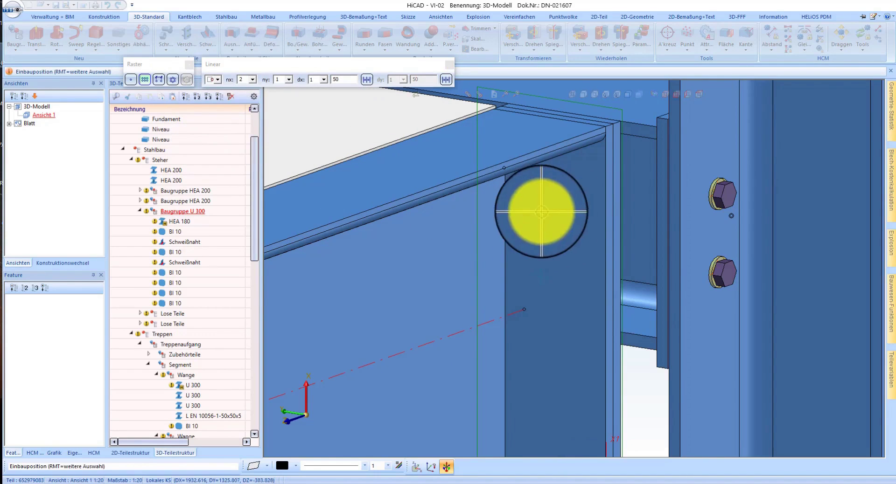
pyautogui.scroll(1, 570, 221)
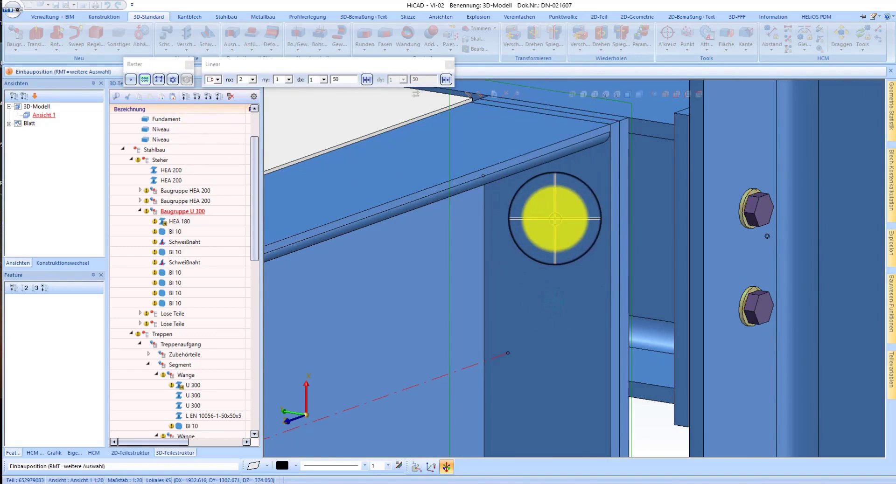
# Place the bolts from a point on the beam's top edge, offset R -50, Y 0.
pyautogui.press('r')
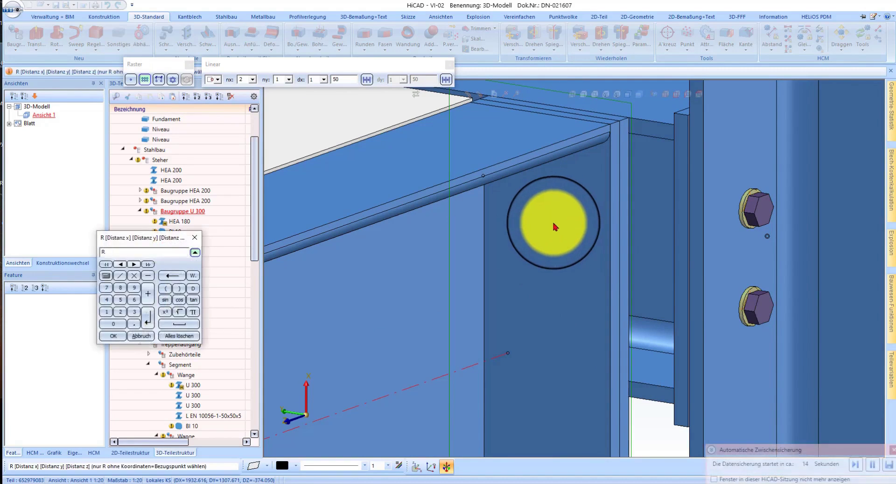
pyautogui.press('Escape')
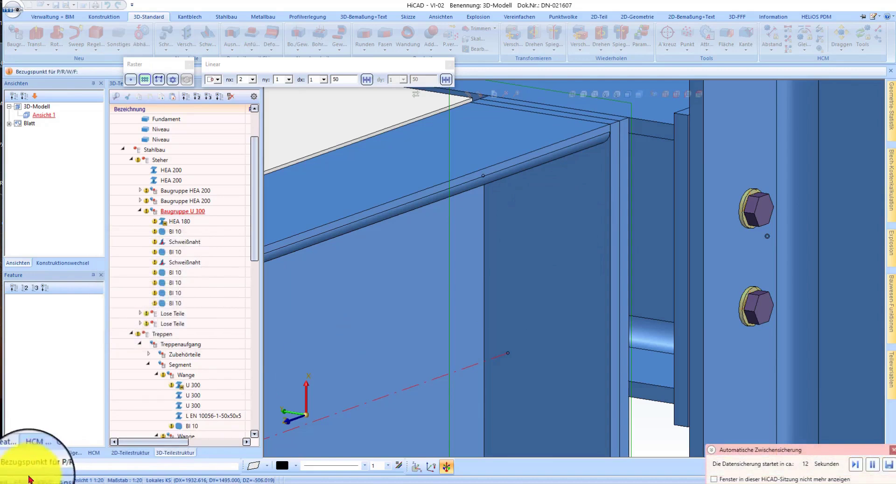
pyautogui.click(551, 111)
pyautogui.press('r')
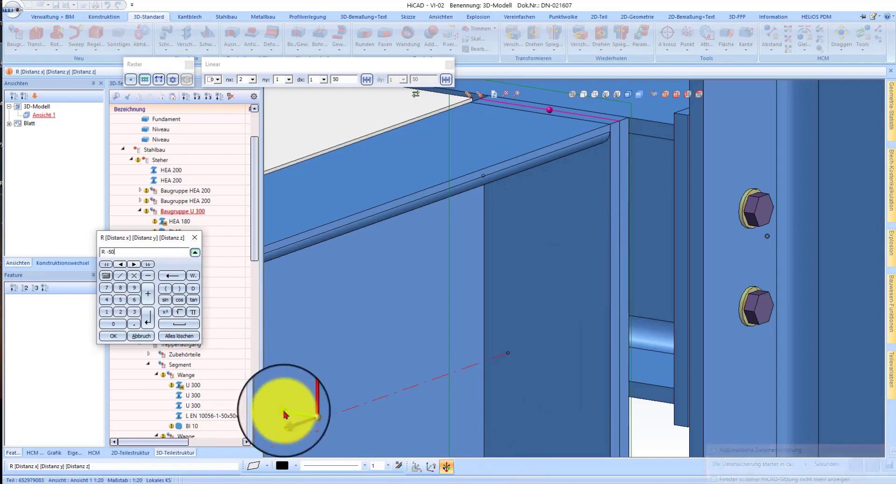
pyautogui.press('Return')
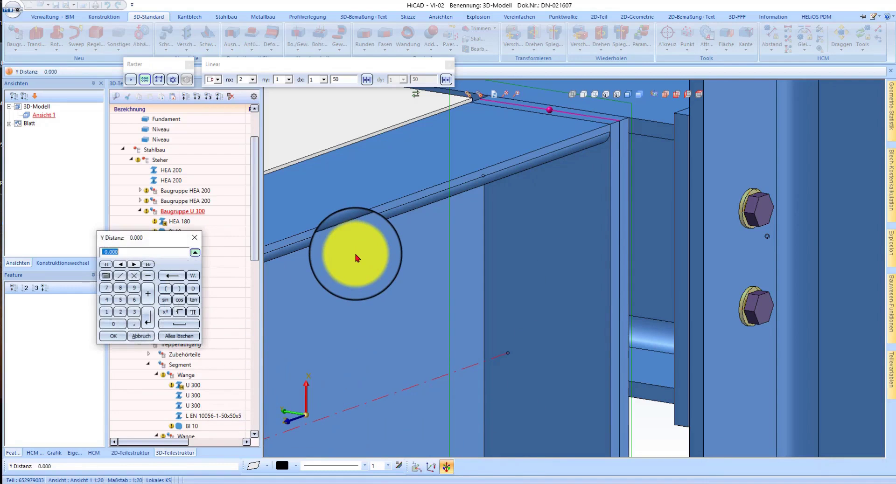
pyautogui.press('Return')
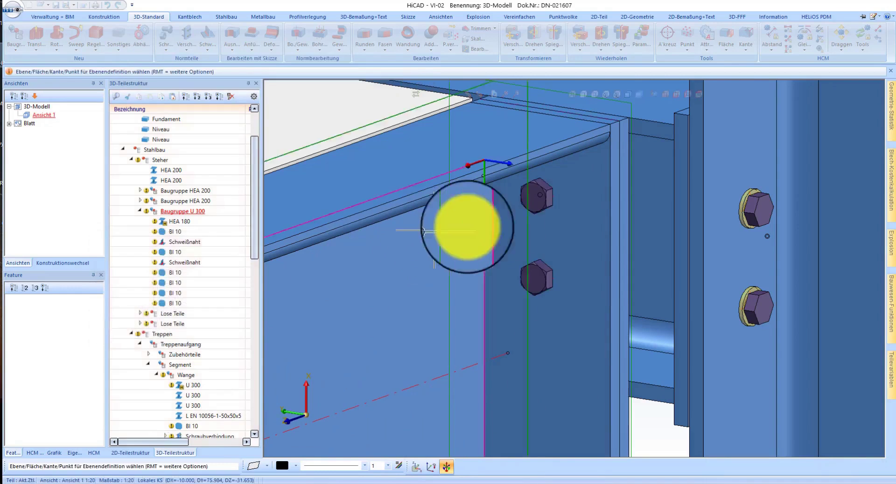
# Edit the new bolt connection's Norm/Abmessung to add washers under the hex heads.
pyautogui.press('Escape')
pyautogui.scroll(3, 536, 249)
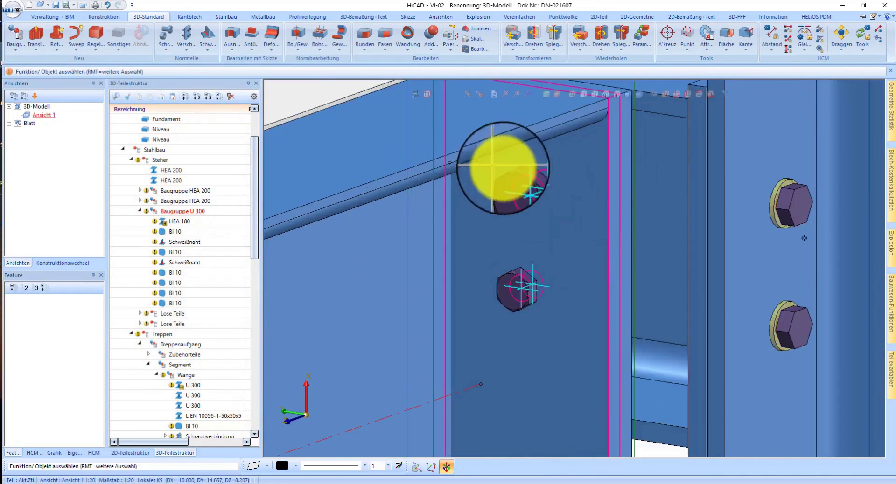
pyautogui.rightClick(515, 177)
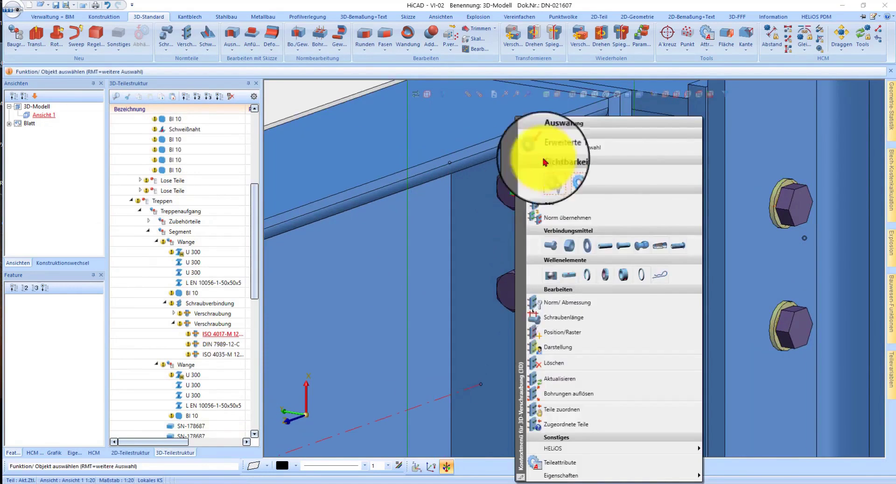
pyautogui.click(597, 306)
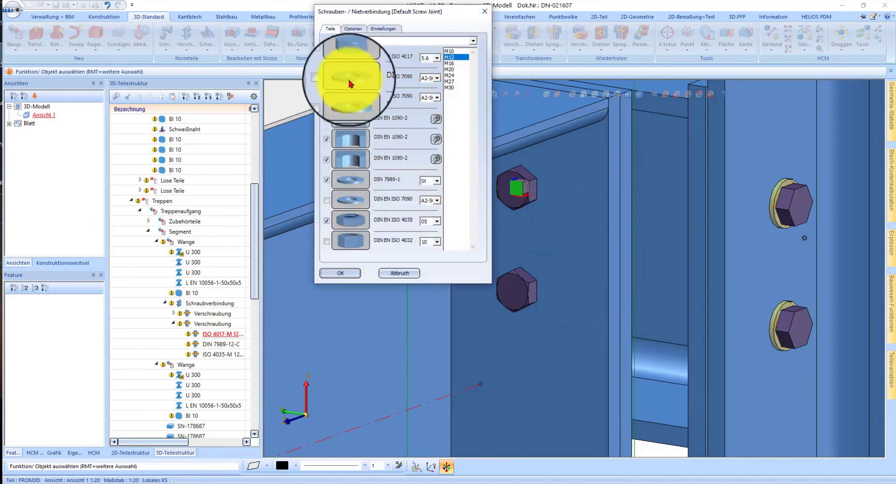
pyautogui.click(339, 275)
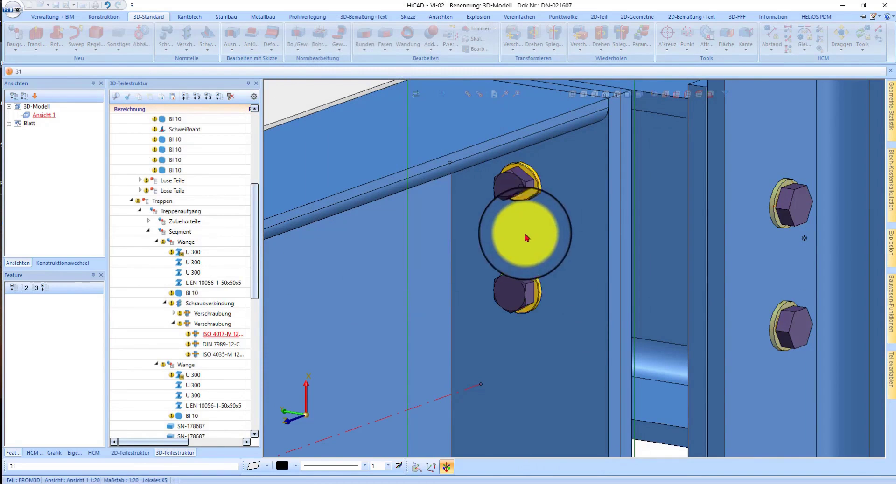
# Flip the bolts with Position/Raster > Umdrehen, then flip them back to the head side.
pyautogui.rightClick(513, 172)
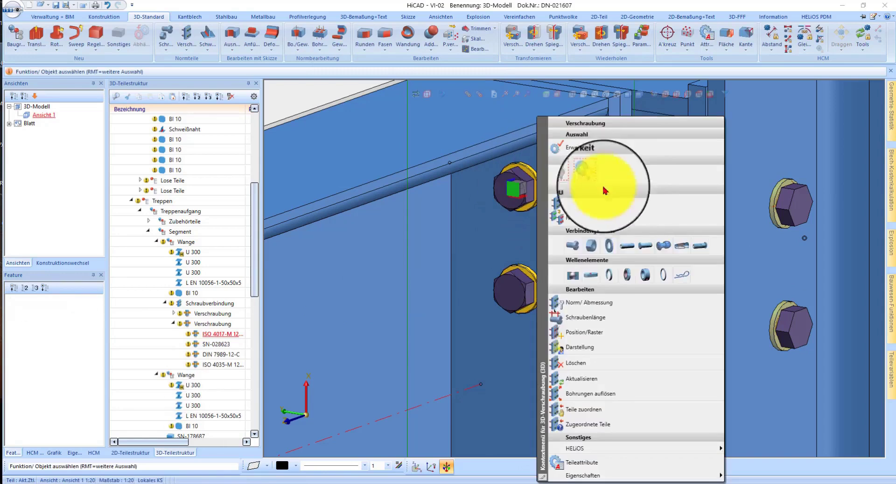
pyautogui.click(595, 332)
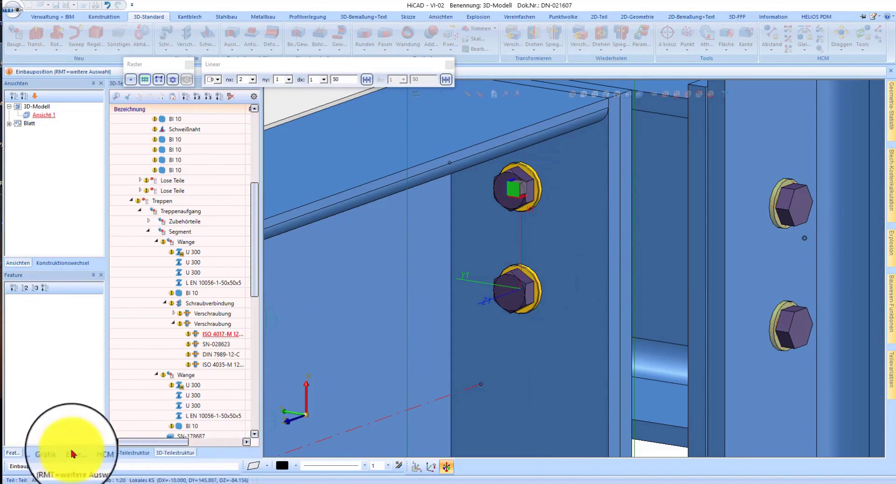
pyautogui.rightClick(576, 199)
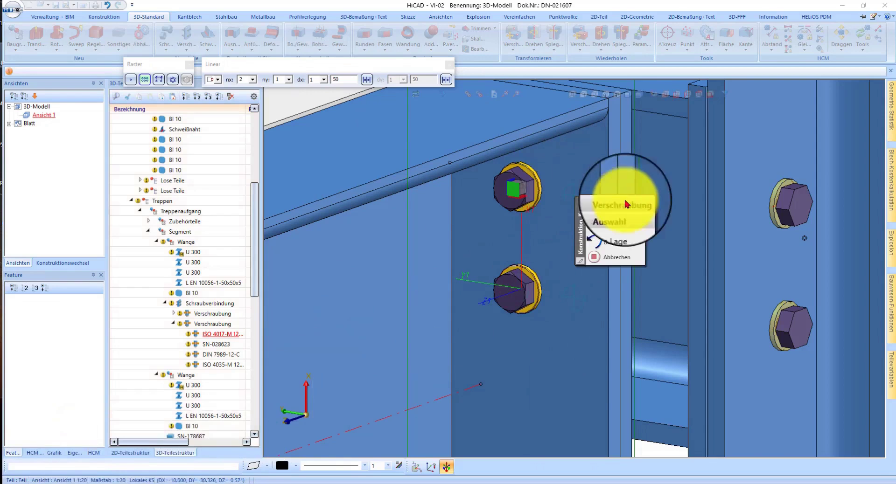
pyautogui.click(622, 248)
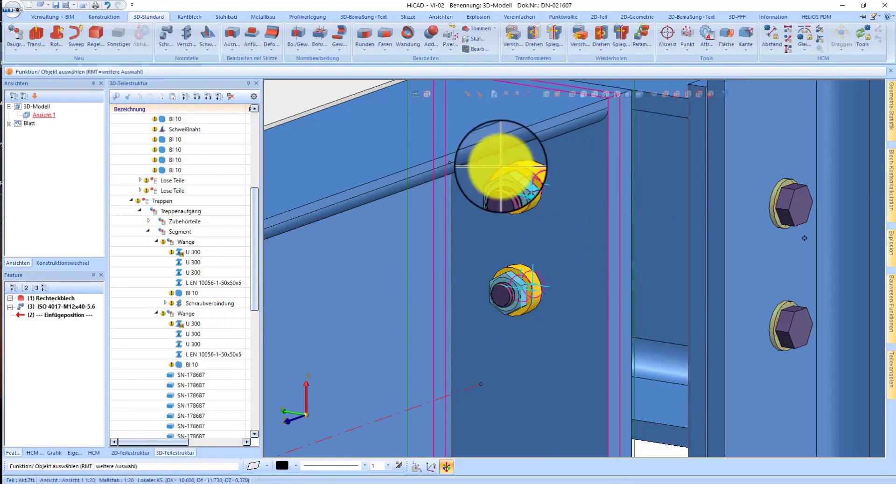
pyautogui.rightClick(502, 186)
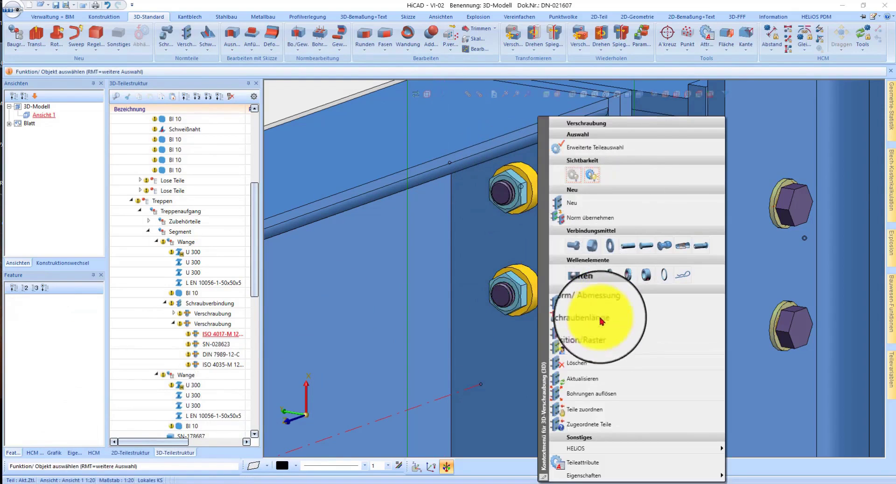
pyautogui.click(594, 336)
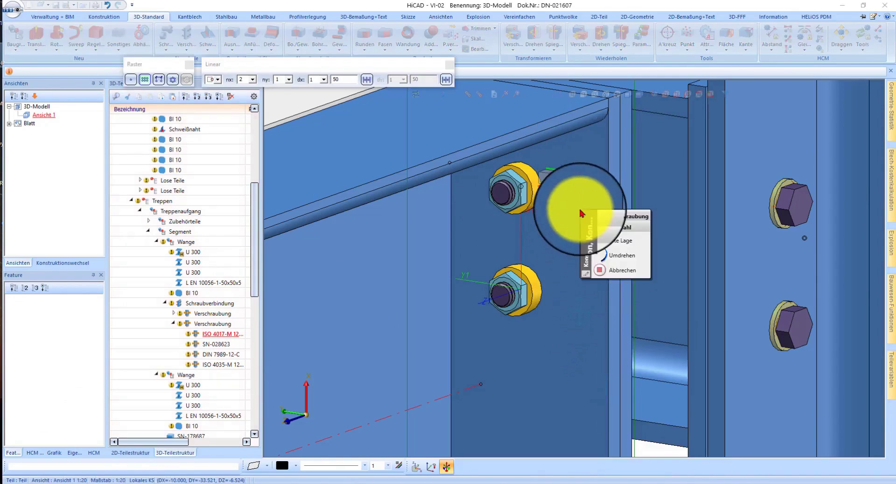
pyautogui.click(604, 259)
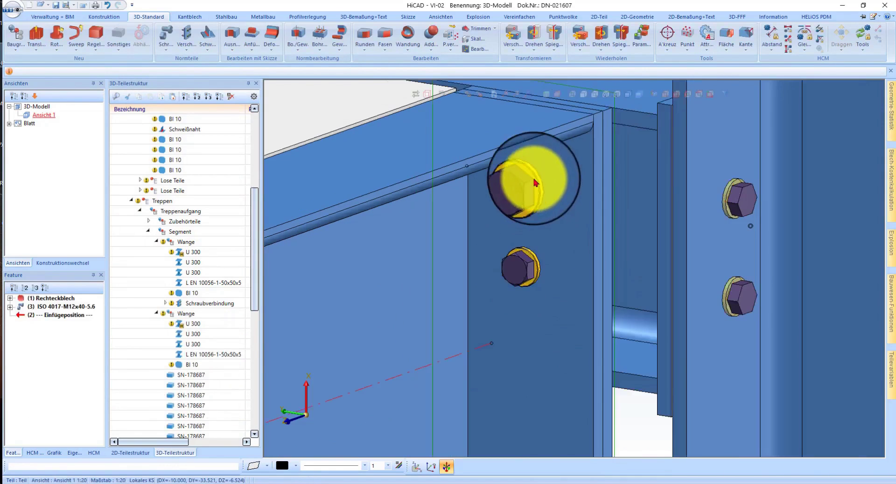
pyautogui.moveTo(535, 182); pyautogui.dragTo(515, 206, button='middle')
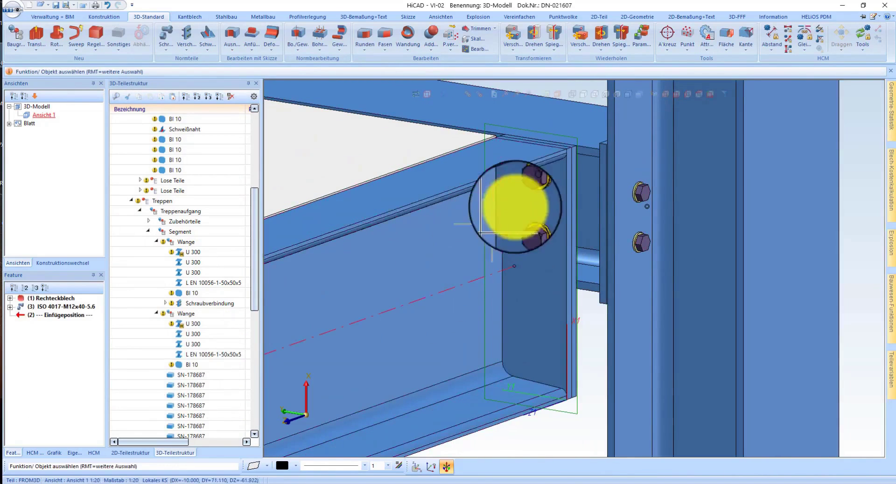
# Find the bolt connection and the Baugruppe U 300 assembly in the part structure.
pyautogui.scroll(3, 515, 207)
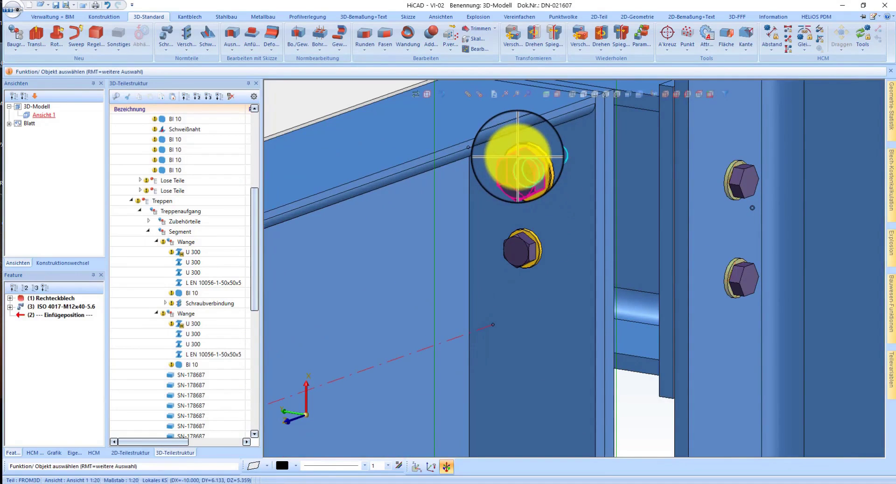
pyautogui.click(189, 316)
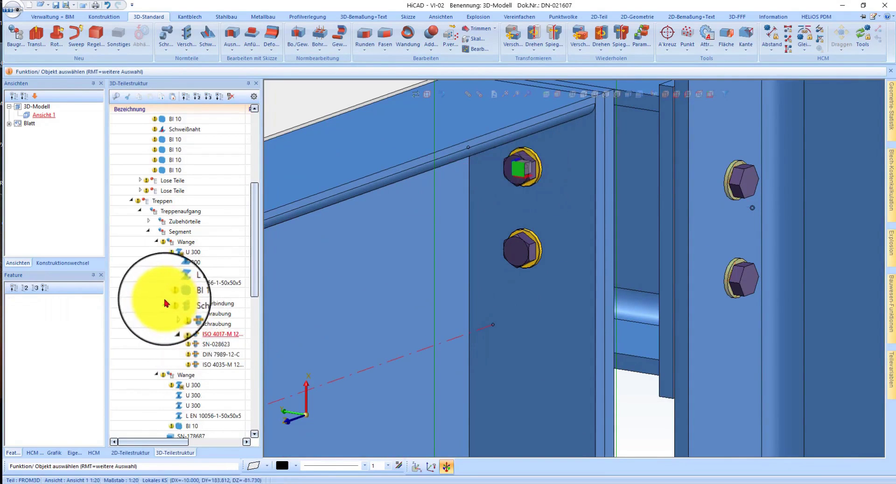
pyautogui.click(166, 303)
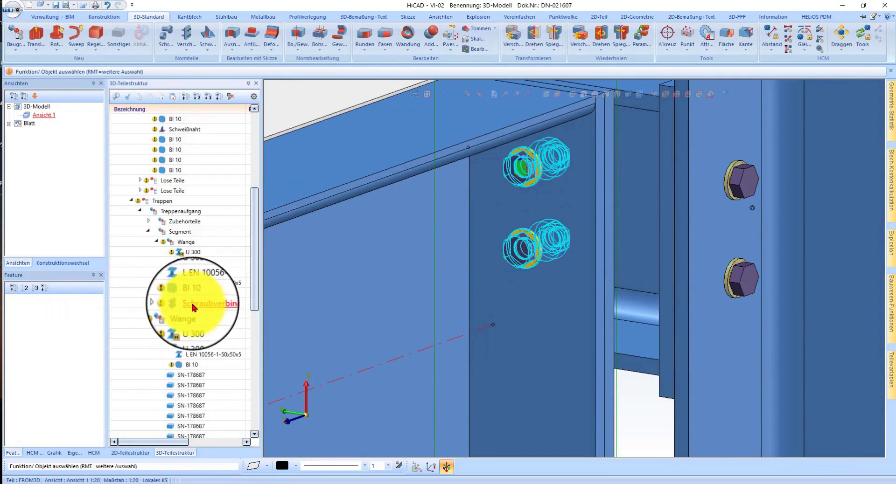
pyautogui.click(621, 150)
pyautogui.rightClick(475, 210)
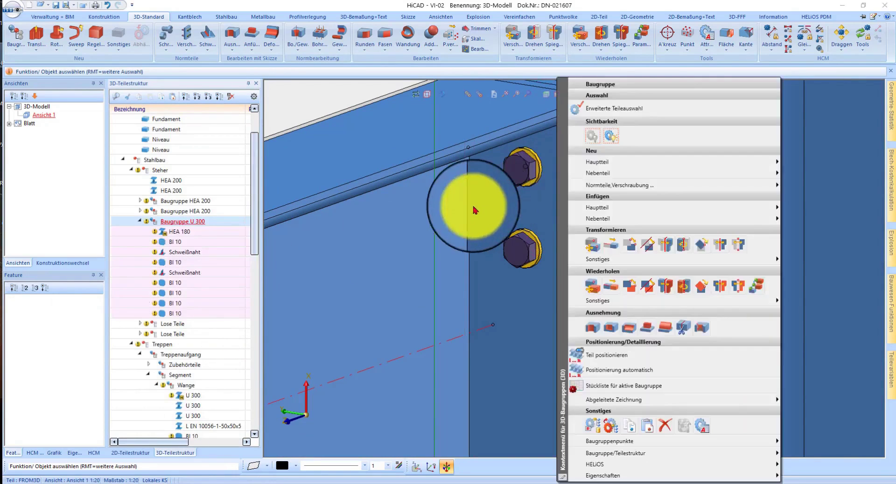
pyautogui.click(474, 210)
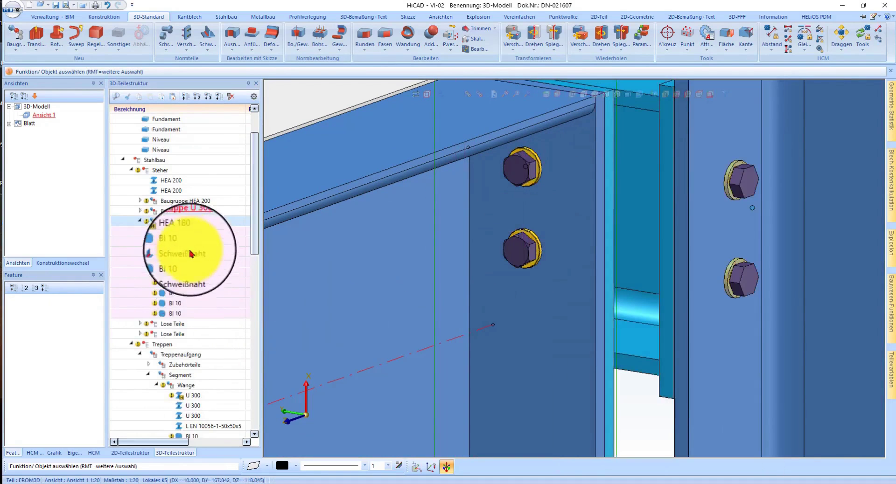
pyautogui.scroll(-5, 195, 377)
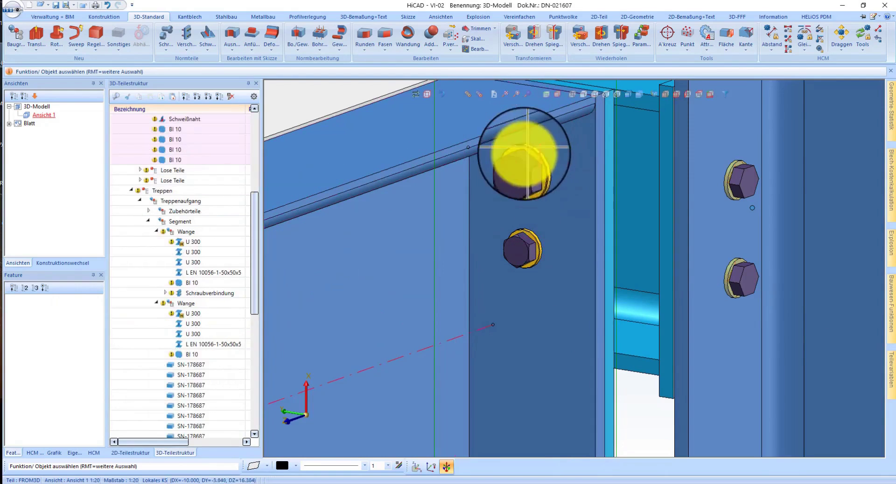
# Cut the Schraubverbindung from the stringer and paste it into Baugruppe U 300.
pyautogui.click(517, 157)
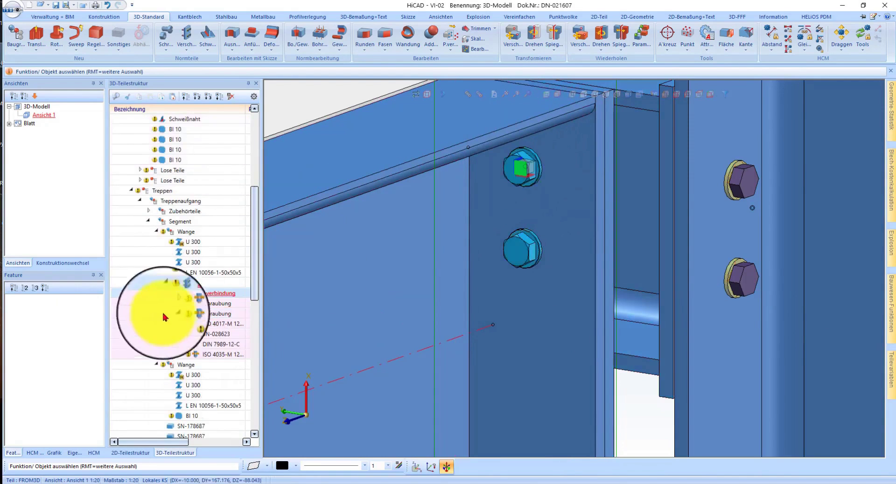
pyautogui.click(182, 294)
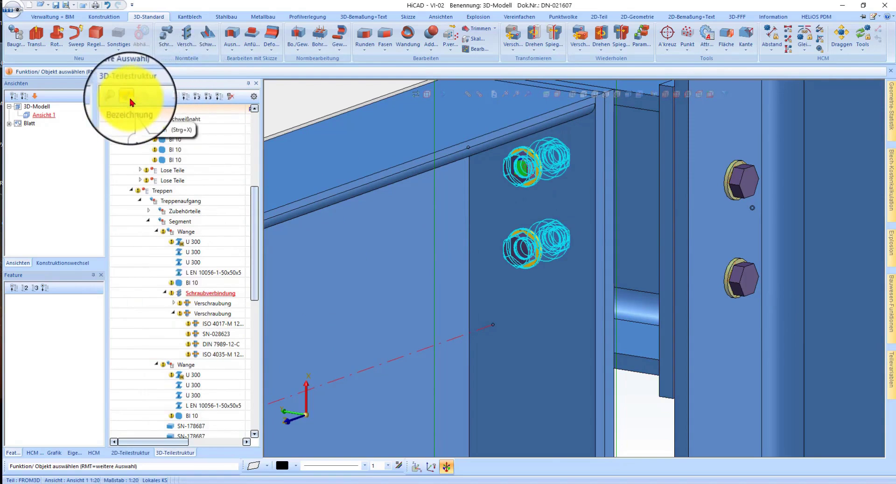
pyautogui.click(660, 343)
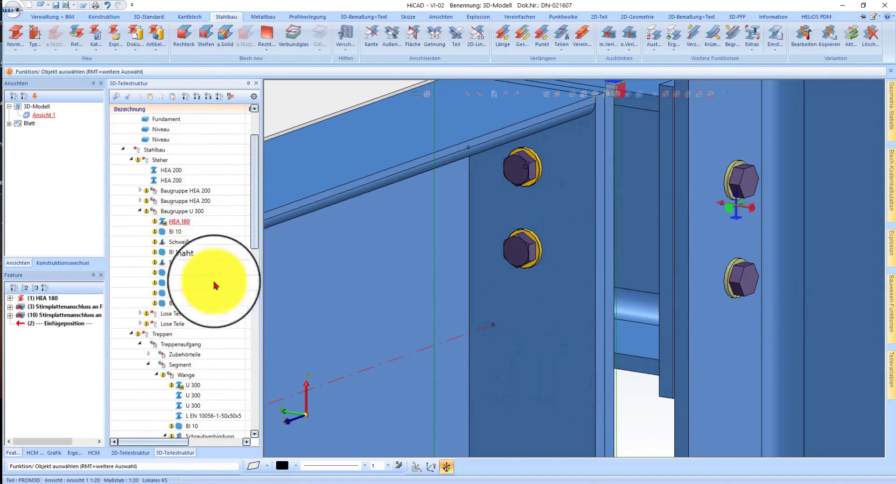
pyautogui.click(166, 212)
pyautogui.click(149, 99)
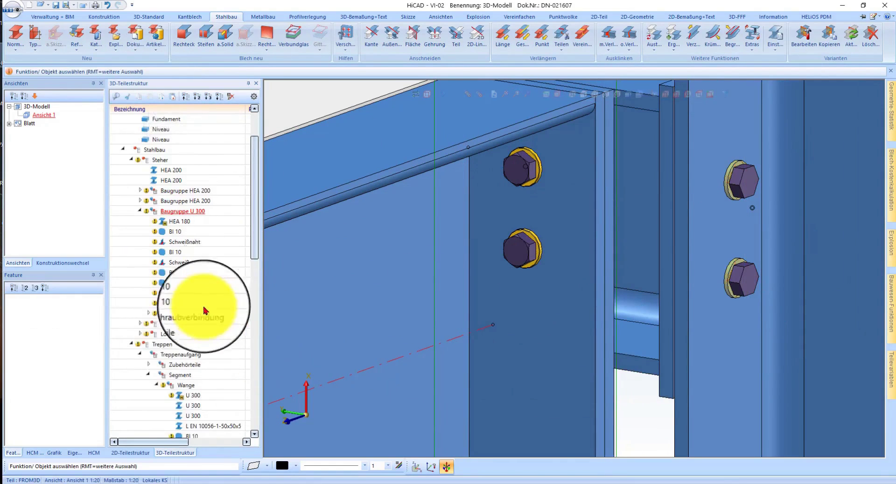
pyautogui.scroll(-5, 201, 308)
pyautogui.click(521, 279)
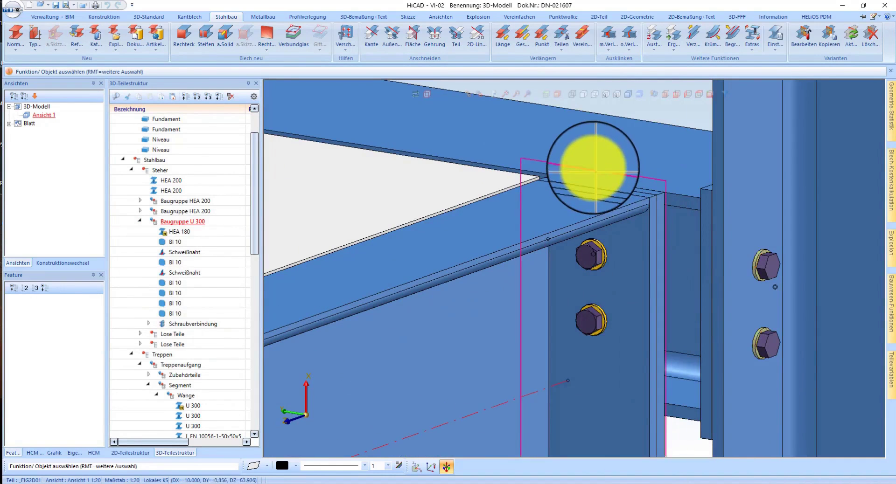
# Remove the working plane and select the Schraubverbindung with all its parts.
pyautogui.rightClick(620, 195)
pyautogui.click(654, 472)
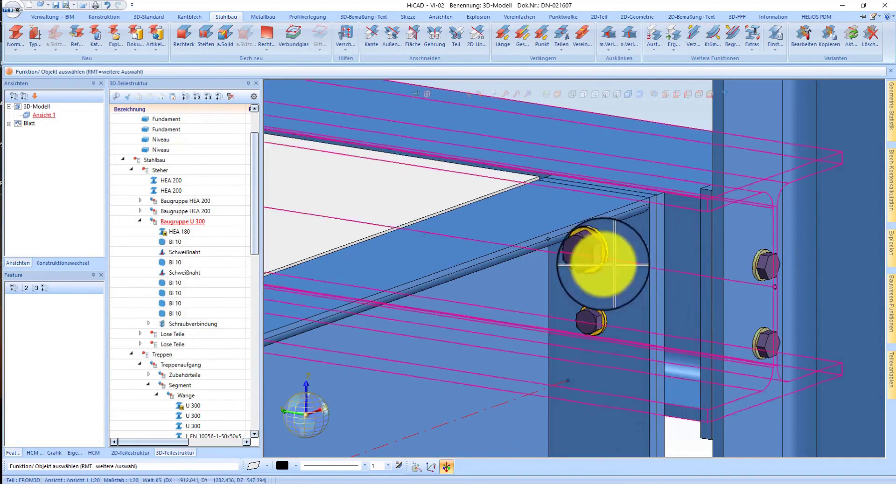
pyautogui.rightClick(591, 246)
pyautogui.click(176, 329)
pyautogui.click(179, 328)
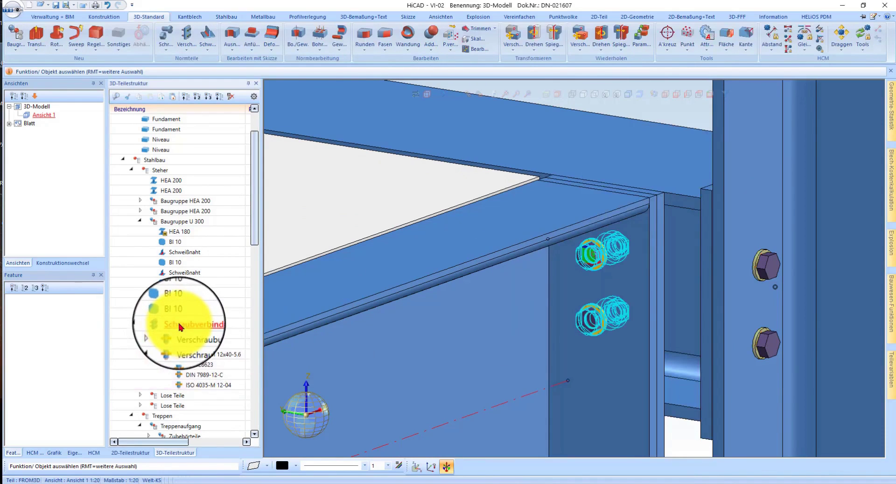
pyautogui.rightClick(180, 327)
pyautogui.click(415, 240)
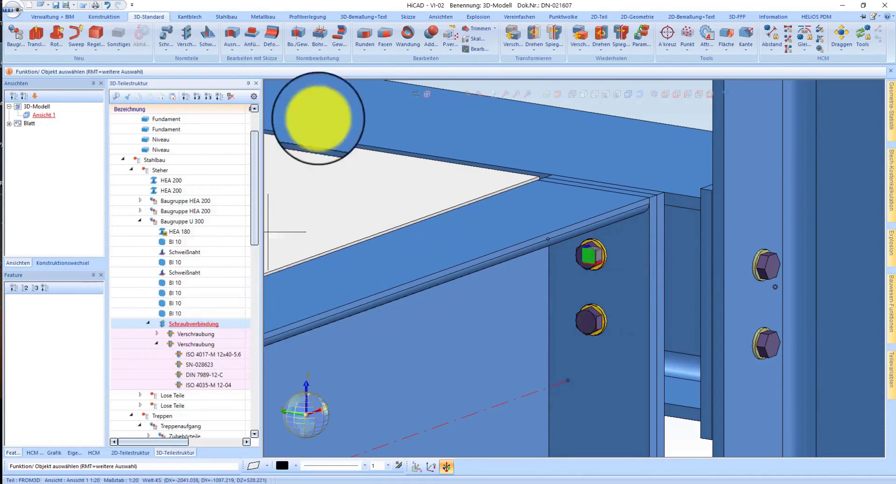
# Start a Wiederholen > Verschieben copy of the bolt connection and set its start point.
pyautogui.click(581, 45)
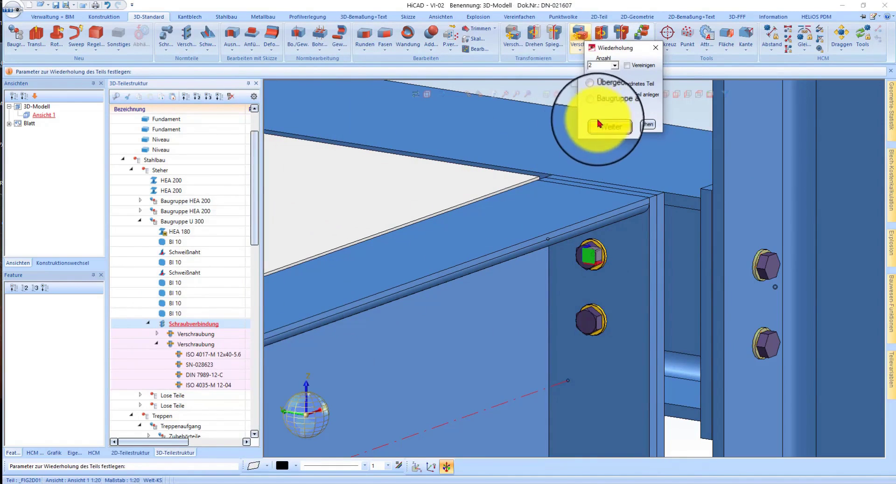
pyautogui.click(601, 126)
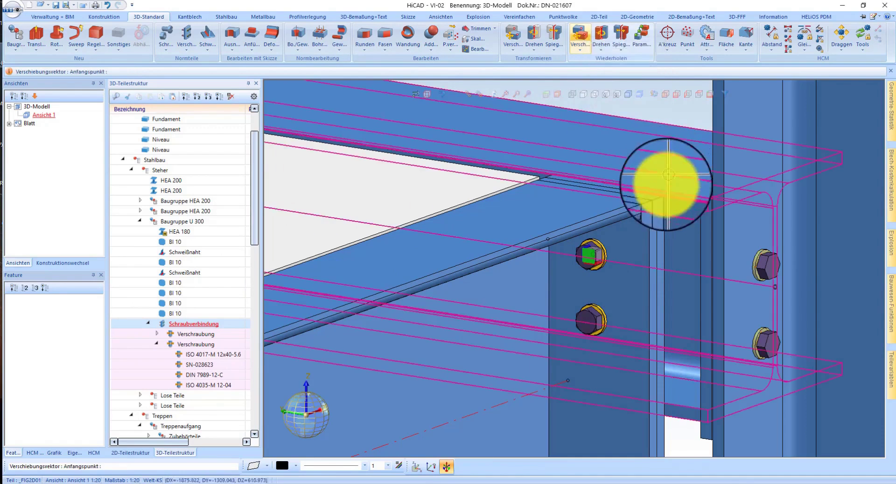
pyautogui.click(659, 194)
pyautogui.scroll(-2, 544, 160)
pyautogui.scroll(-3, 680, 240)
pyautogui.scroll(-2, 640, 220)
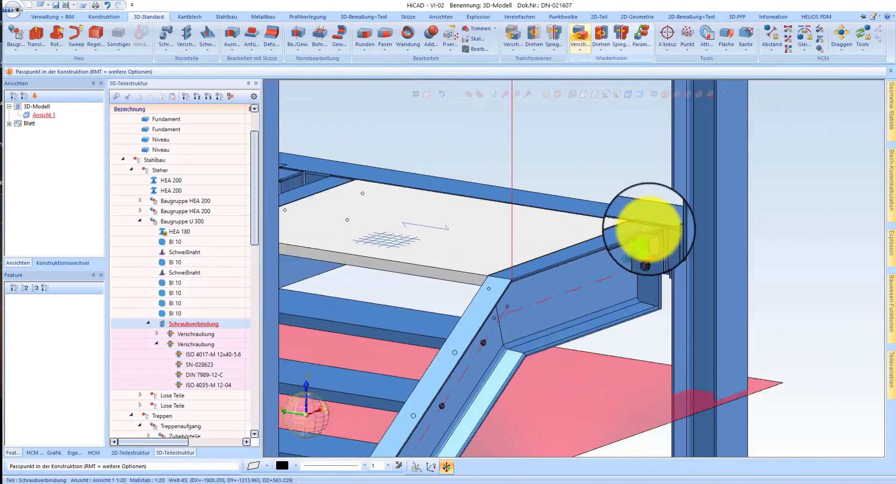
pyautogui.scroll(3, 469, 196)
pyautogui.scroll(3, 508, 202)
pyautogui.scroll(1, 530, 206)
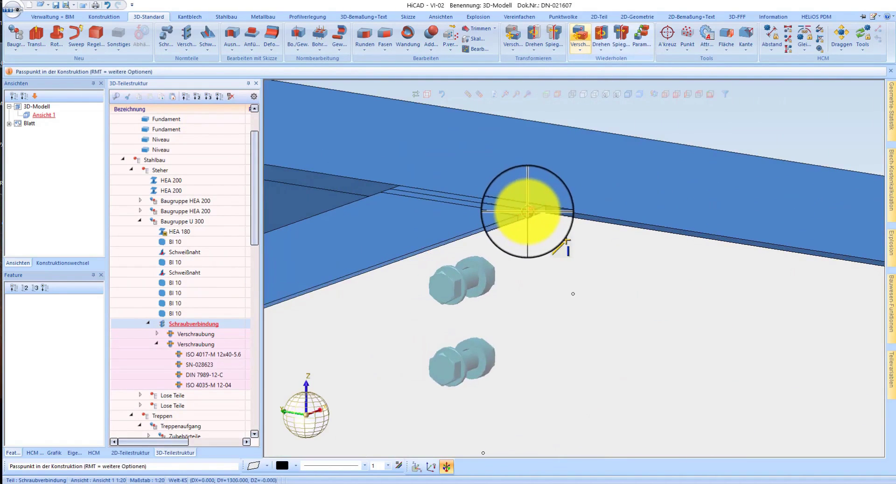
# Place bolt connection copies at the next two end plates.
pyautogui.click(601, 242)
pyautogui.moveTo(621, 250)
pyautogui.mouseDown(button='middle')
pyautogui.moveTo(490, 200)
pyautogui.moveTo(454, 209)
pyautogui.mouseUp(button='middle')
pyautogui.click(454, 206)
pyautogui.scroll(-2, 636, 260)
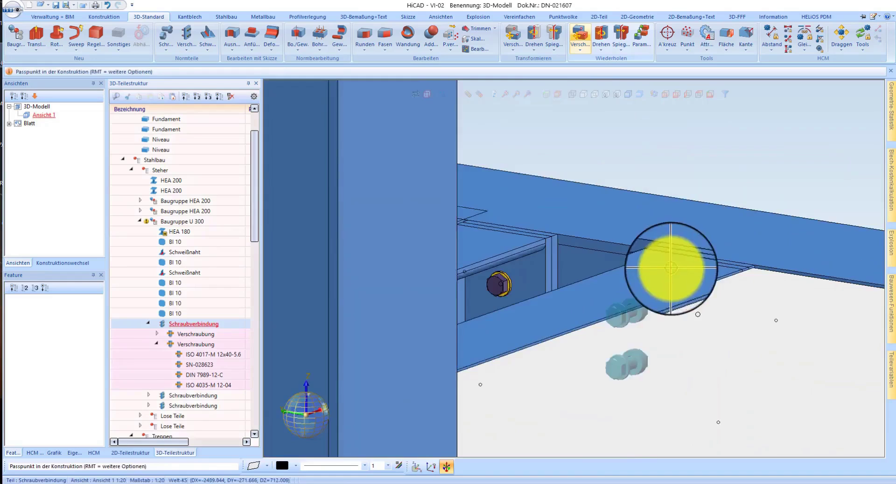
pyautogui.scroll(-2, 563, 260)
pyautogui.scroll(1, 523, 252)
pyautogui.scroll(1, 499, 254)
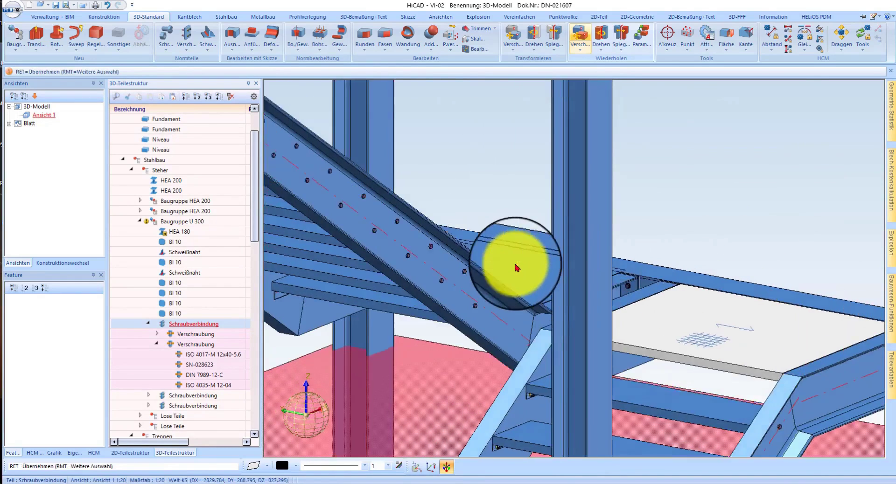
pyautogui.scroll(2, 418, 219)
pyautogui.scroll(1, 418, 200)
pyautogui.scroll(2, 437, 198)
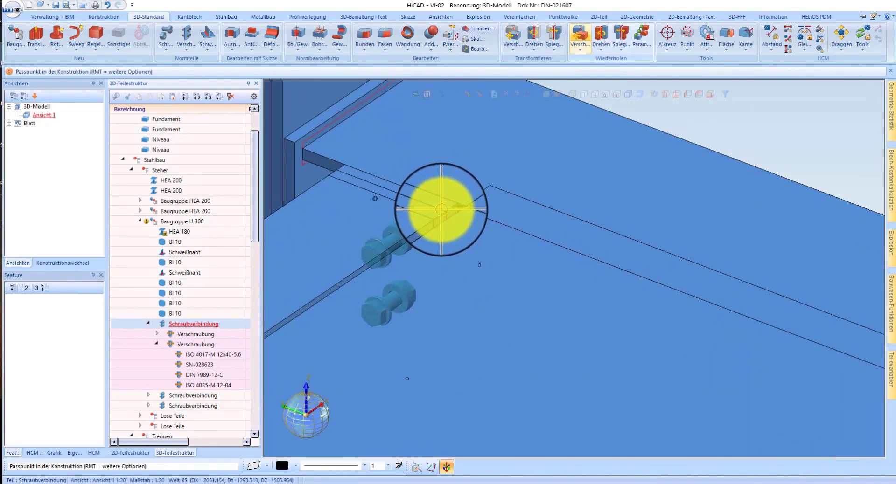
pyautogui.scroll(-2, 436, 162)
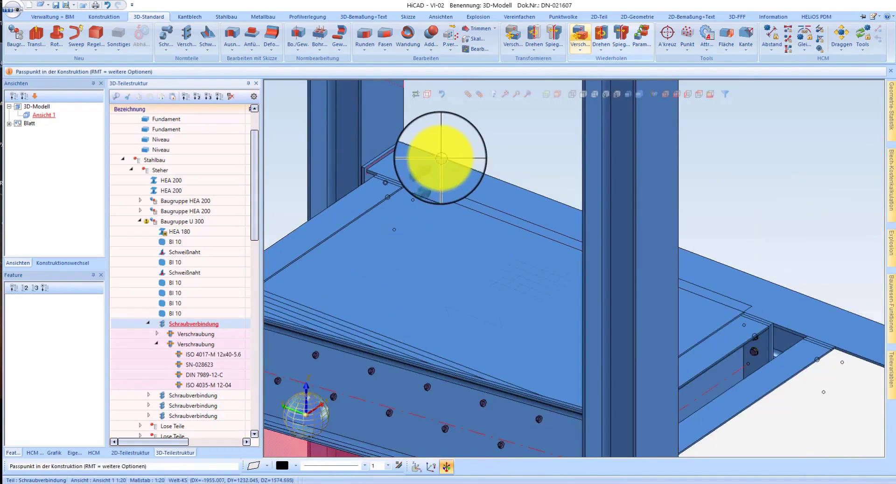
# Place the third bolt connection copy and activate the BI 10 end plate.
pyautogui.click(450, 141)
pyautogui.scroll(-2, 600, 224)
pyautogui.scroll(2, 566, 226)
pyautogui.scroll(1, 619, 230)
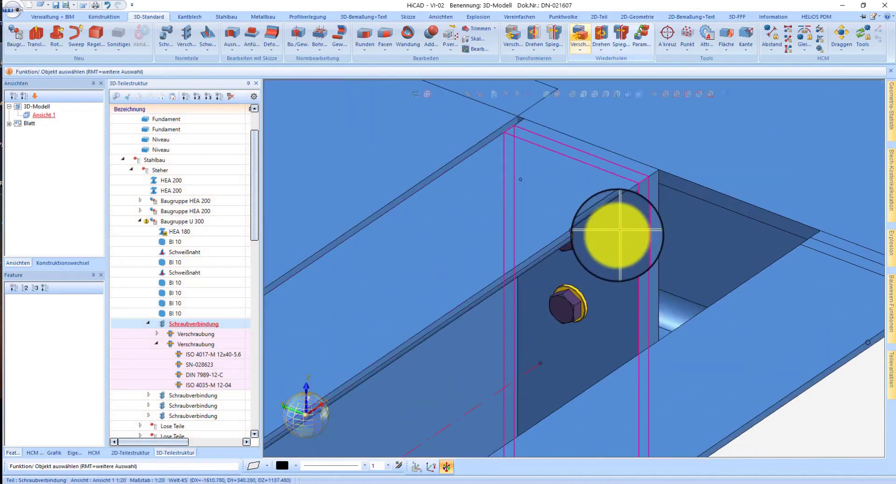
pyautogui.scroll(-1, 615, 225)
pyautogui.scroll(-1, 609, 215)
pyautogui.scroll(1, 628, 214)
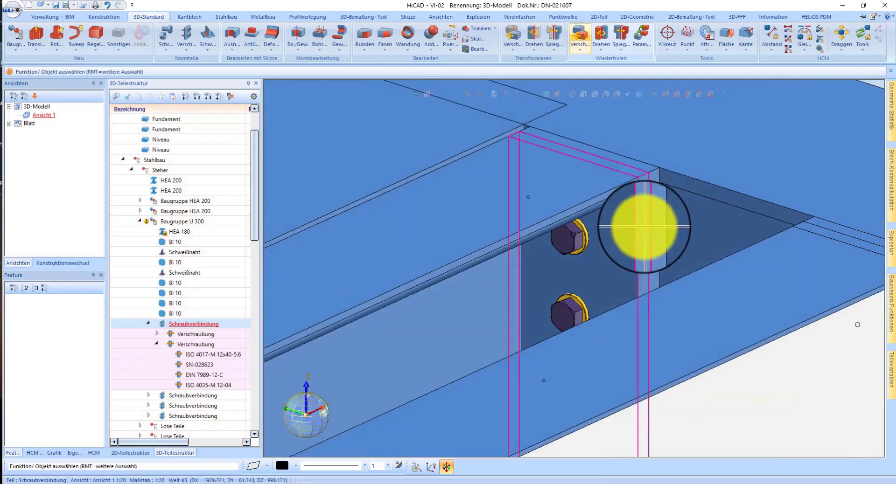
pyautogui.scroll(1, 637, 220)
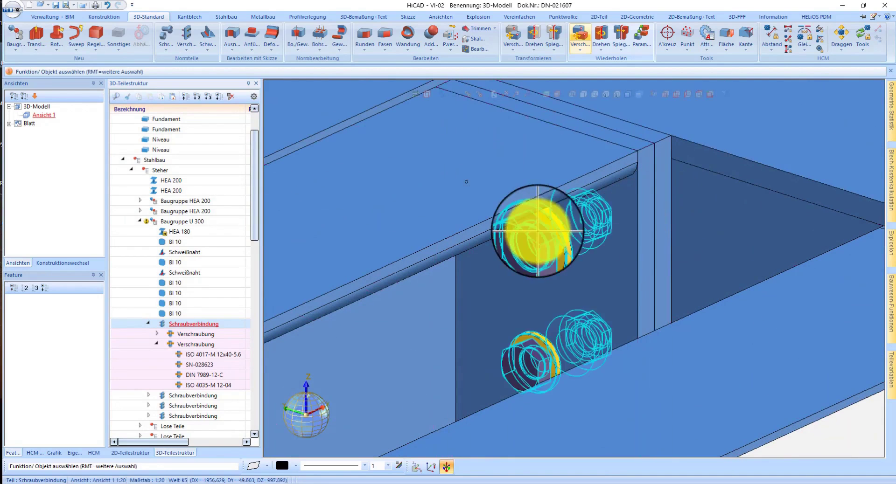
pyautogui.scroll(-1, 650, 219)
pyautogui.scroll(1, 631, 228)
pyautogui.click(629, 229)
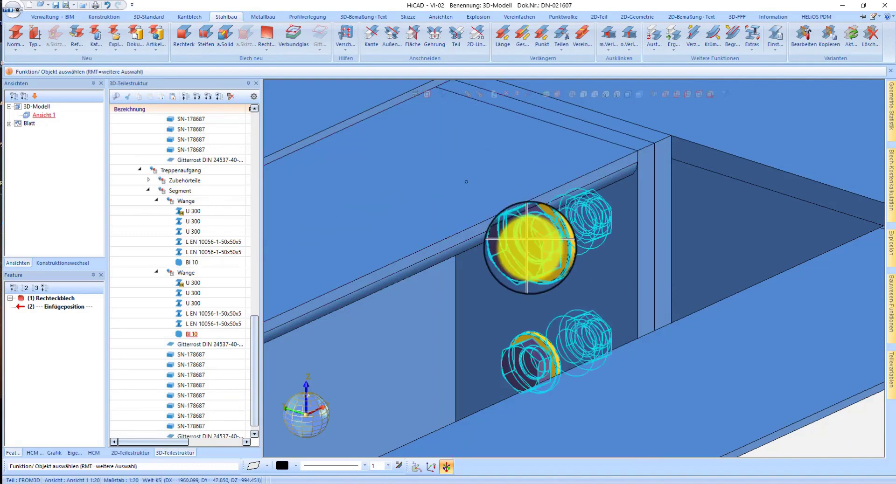
# Check the copied bolt's Zugeordnete Teile, which reports zero assigned parts.
pyautogui.rightClick(518, 266)
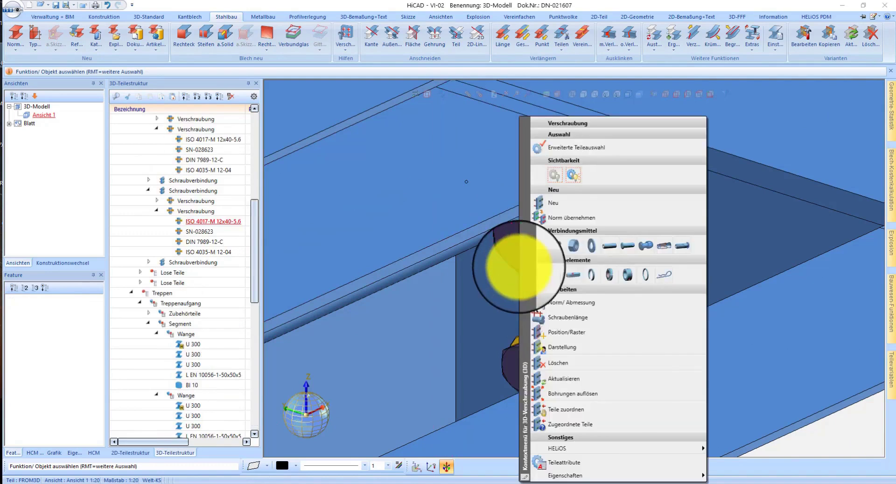
pyautogui.click(546, 429)
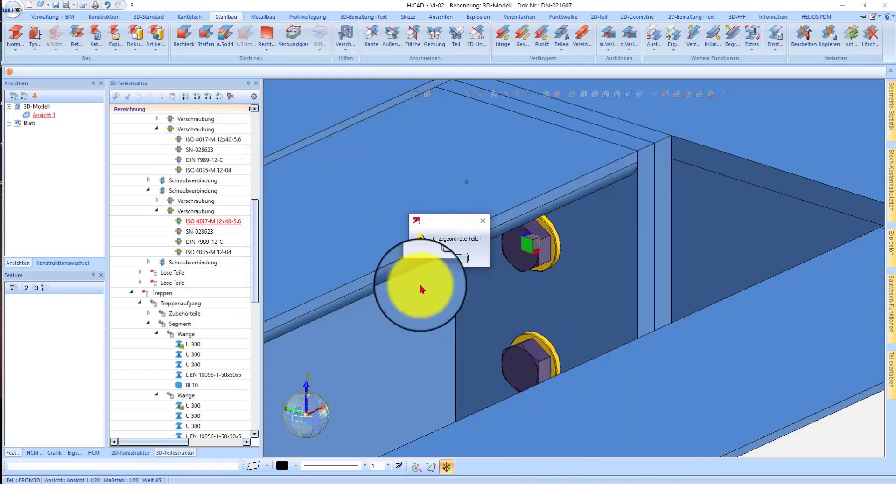
pyautogui.click(459, 260)
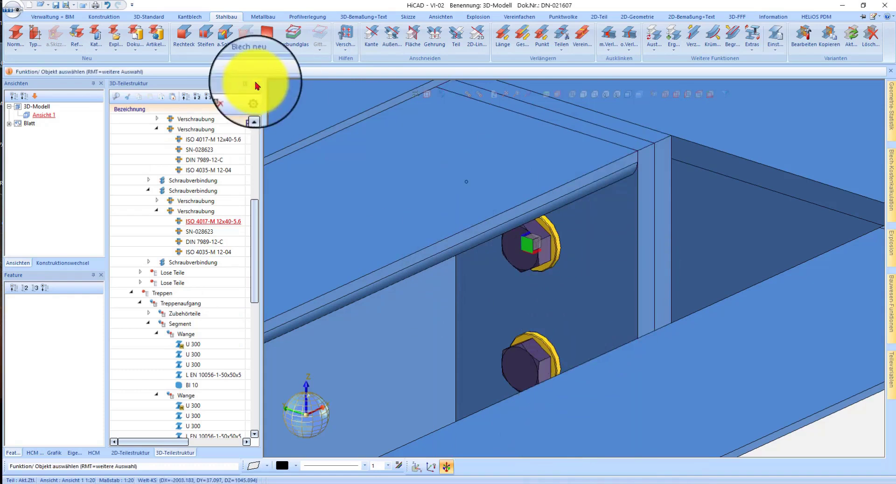
# Run the Verschraubung > Prüfen bolt check and confirm it.
pyautogui.click(145, 20)
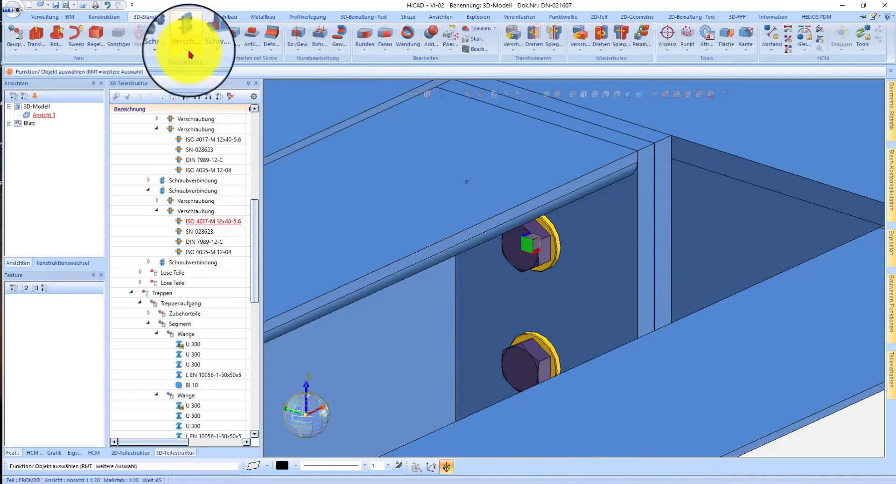
pyautogui.click(189, 55)
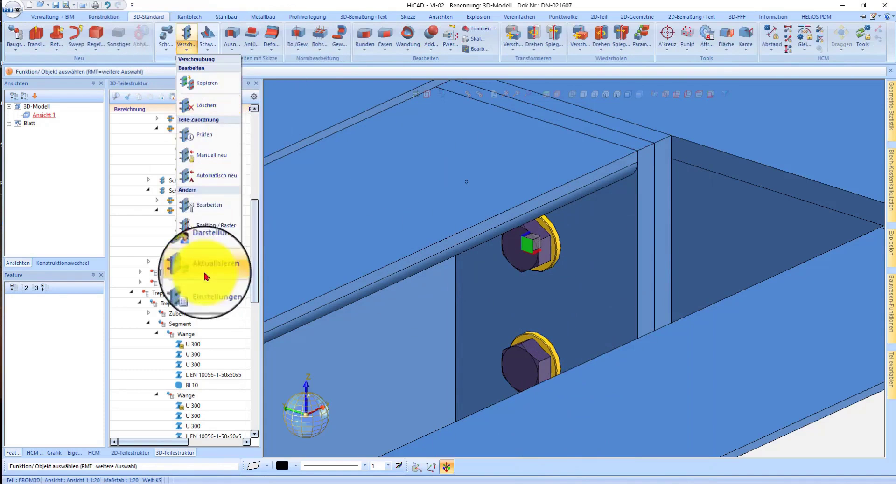
pyautogui.click(202, 136)
pyautogui.click(407, 263)
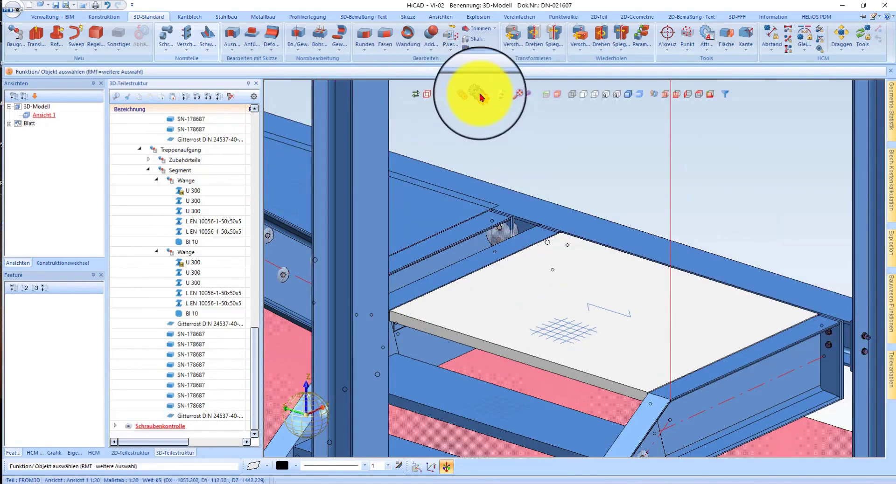
# Toggle the bolts-only display off again and zoom to the landing beam's bolted joint.
pyautogui.click(481, 97)
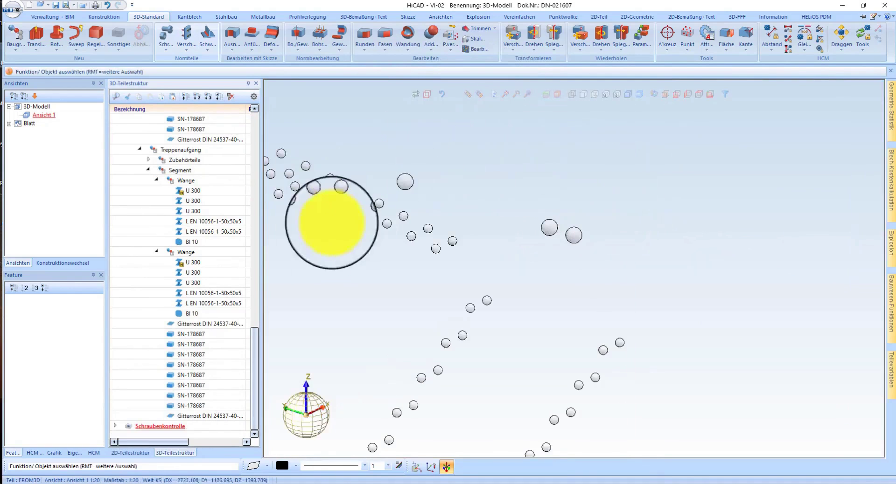
pyautogui.click(471, 99)
pyautogui.moveTo(472, 305)
pyautogui.mouseDown(button='middle')
pyautogui.moveTo(375, 319)
pyautogui.moveTo(360, 224)
pyautogui.mouseUp(button='middle')
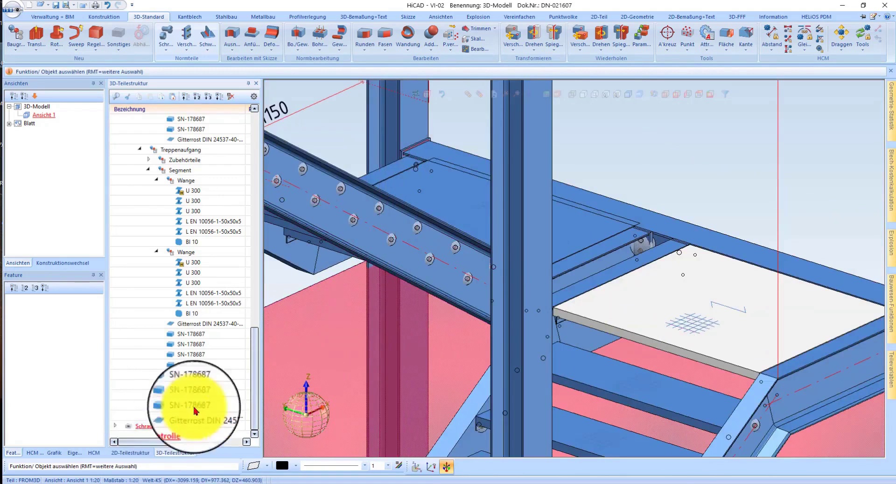
pyautogui.rightClick(195, 411)
pyautogui.click(308, 441)
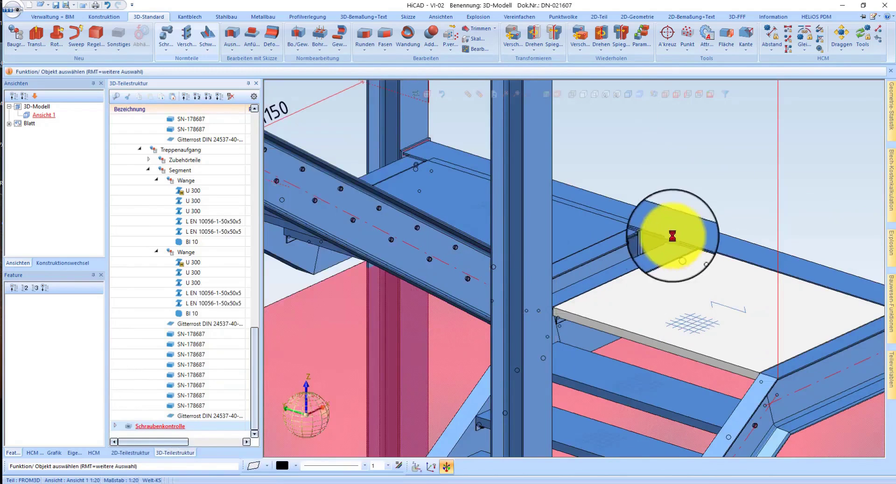
pyautogui.scroll(10, 600, 233)
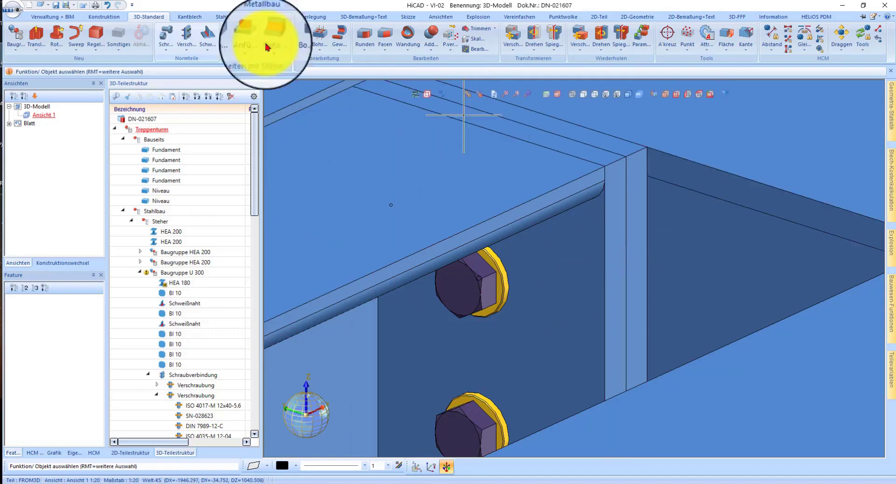
# Reassign the bolt's parts using Teile-Zuordnung > Automatisch neu.
pyautogui.click(186, 49)
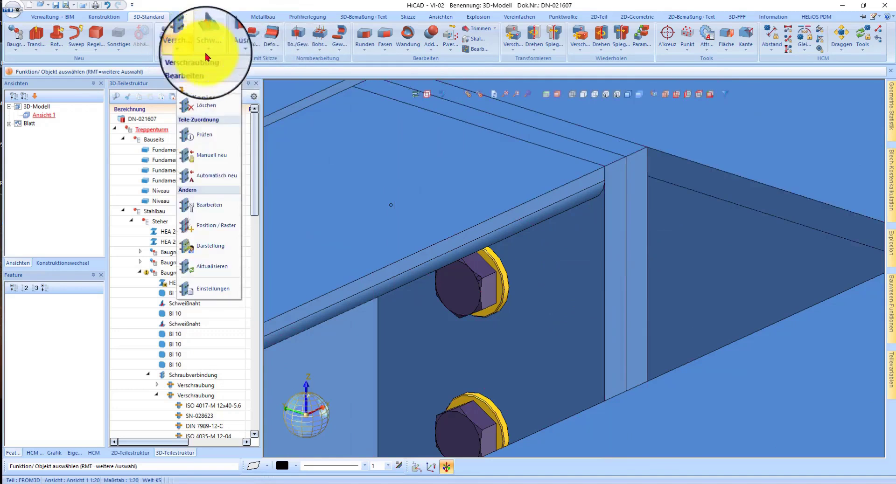
pyautogui.click(210, 178)
pyautogui.click(291, 230)
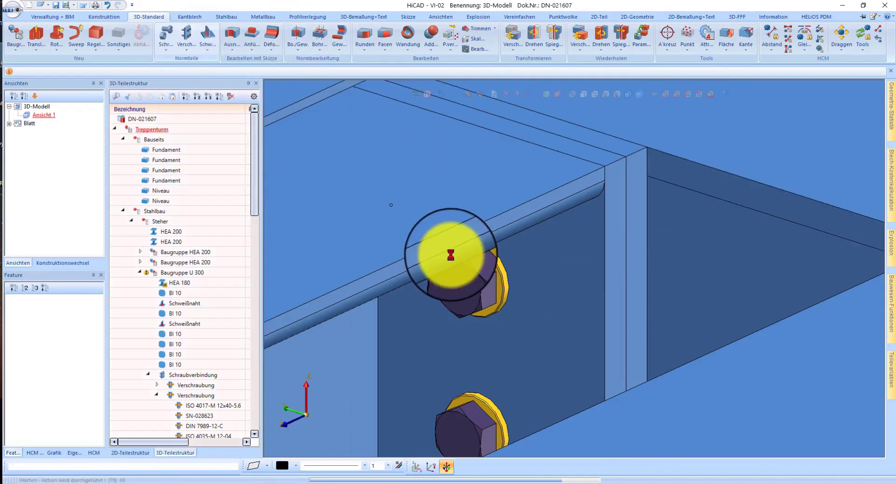
pyautogui.click(449, 260)
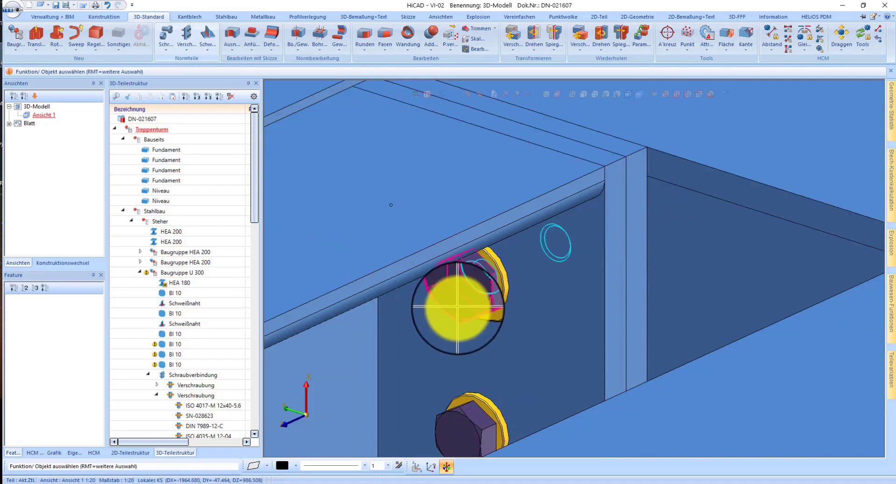
# Verify via Zugeordnete Teile that the bolt now connects two parts.
pyautogui.rightClick(467, 301)
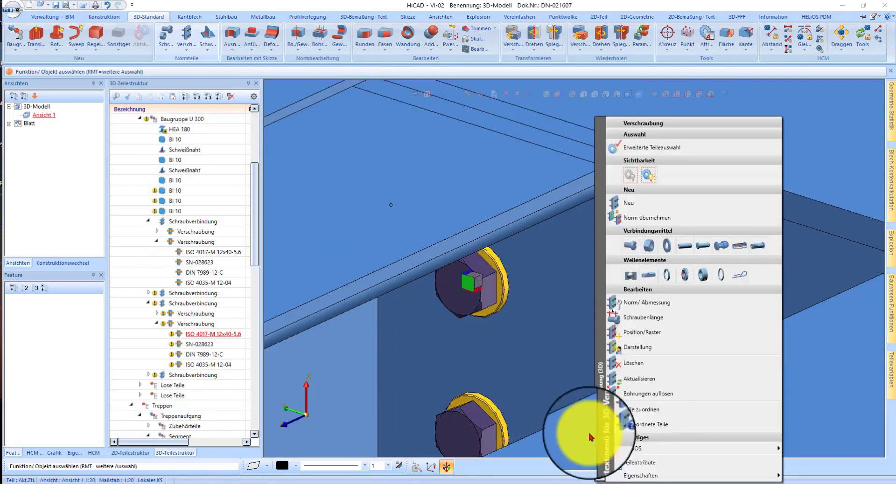
pyautogui.click(639, 412)
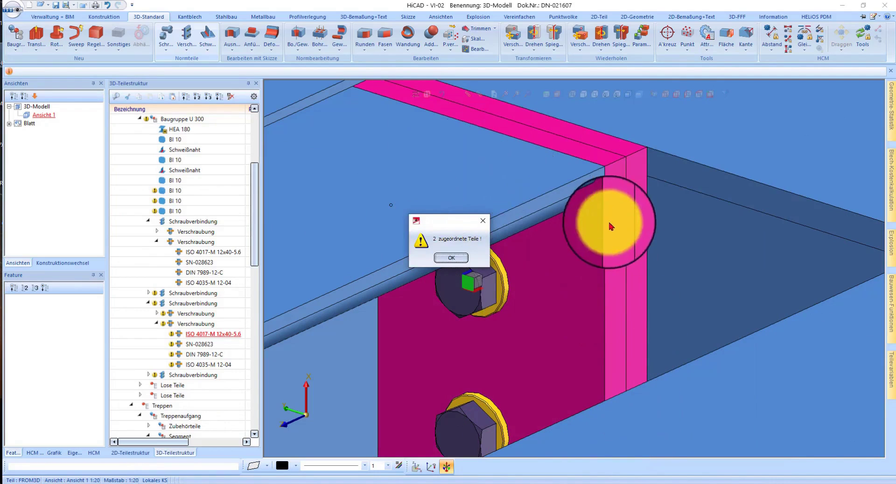
pyautogui.click(466, 258)
pyautogui.scroll(-5, 640, 280)
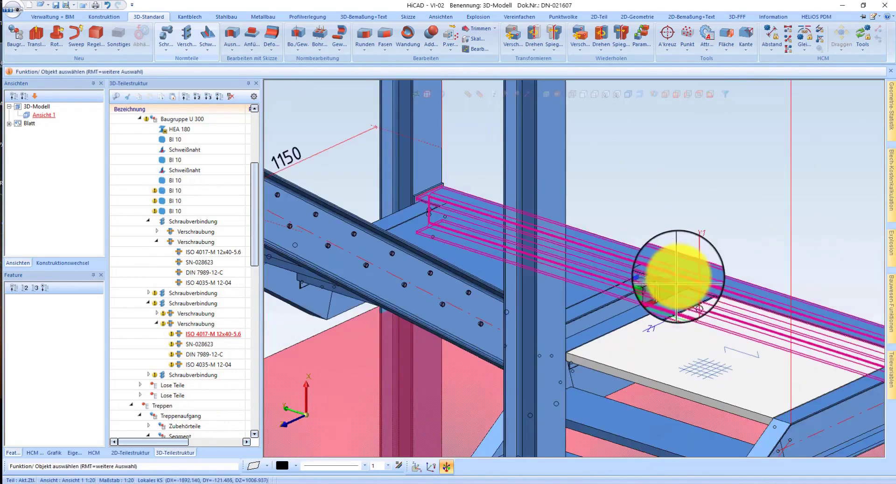
pyautogui.scroll(3, 498, 233)
# Orbit to view the landing edge and switch the model to wireframe.
pyautogui.moveTo(501, 246)
pyautogui.mouseDown(button='middle')
pyautogui.moveTo(596, 260)
pyautogui.moveTo(576, 236)
pyautogui.moveTo(586, 240)
pyautogui.moveTo(474, 287)
pyautogui.mouseUp(button='middle')
pyautogui.scroll(-3, 473, 287)
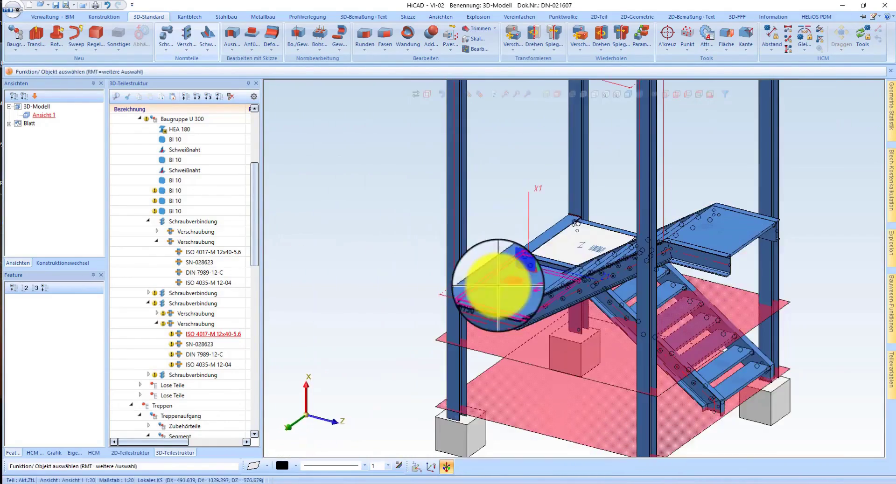
pyautogui.scroll(1, 558, 269)
pyautogui.moveTo(565, 270)
pyautogui.mouseDown(button='middle')
pyautogui.moveTo(620, 306)
pyautogui.moveTo(714, 286)
pyautogui.moveTo(735, 293)
pyautogui.mouseUp(button='middle')
pyautogui.scroll(5, 555, 243)
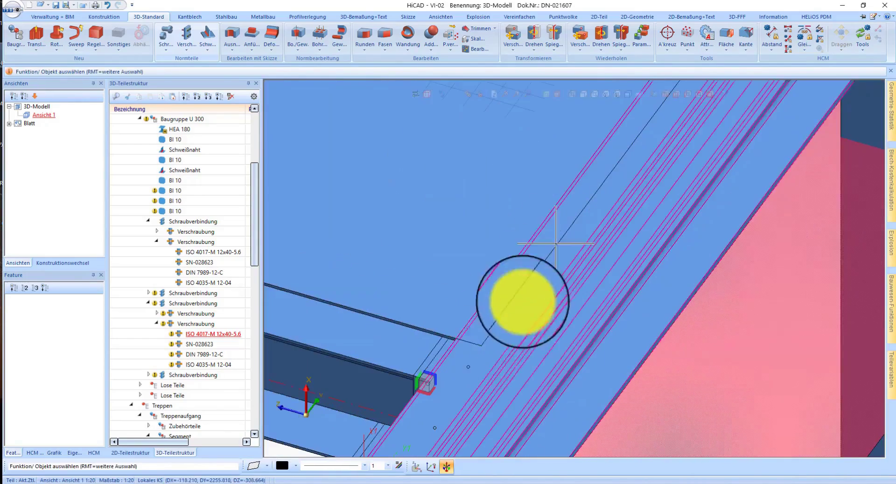
pyautogui.moveTo(495, 340)
pyautogui.mouseDown(button='middle')
pyautogui.moveTo(486, 320)
pyautogui.moveTo(470, 332)
pyautogui.moveTo(475, 320)
pyautogui.moveTo(533, 296)
pyautogui.mouseUp(button='middle')
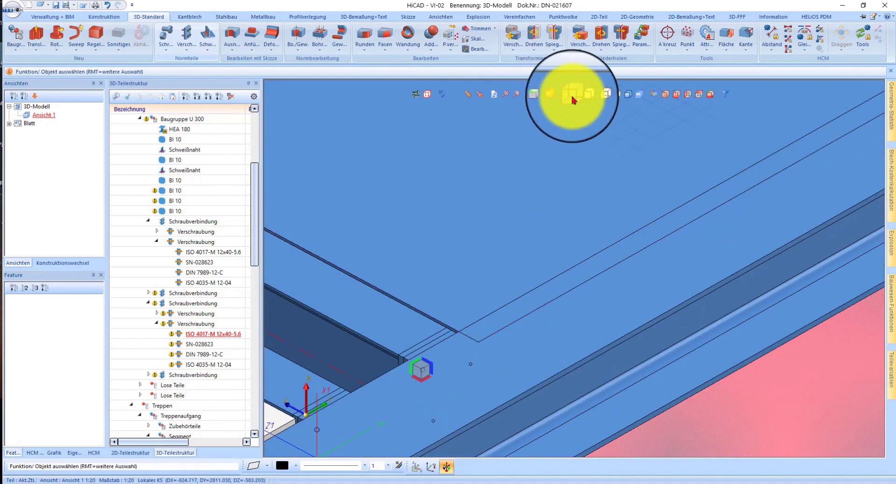
pyautogui.click(573, 98)
# Start extending the landing Gitterrost and set the extension vector's start point.
pyautogui.click(518, 319)
pyautogui.rightClick(560, 270)
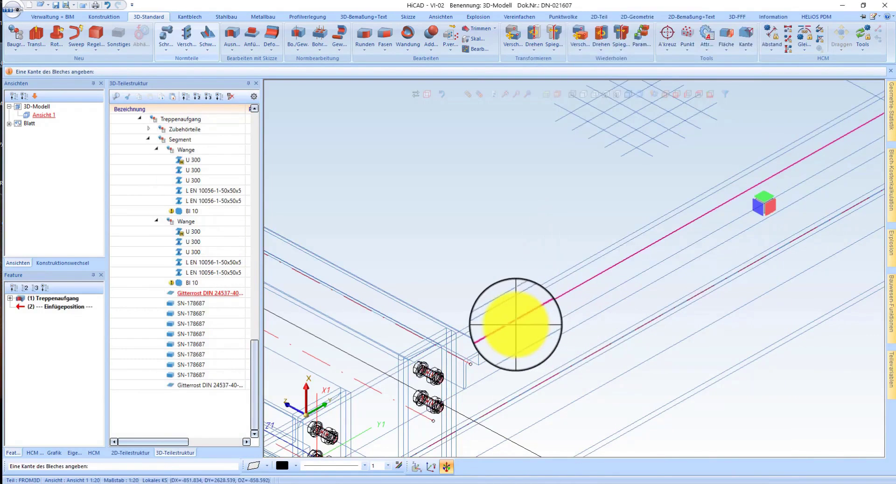
pyautogui.click(480, 366)
pyautogui.scroll(-2, 516, 366)
pyautogui.scroll(3, 464, 367)
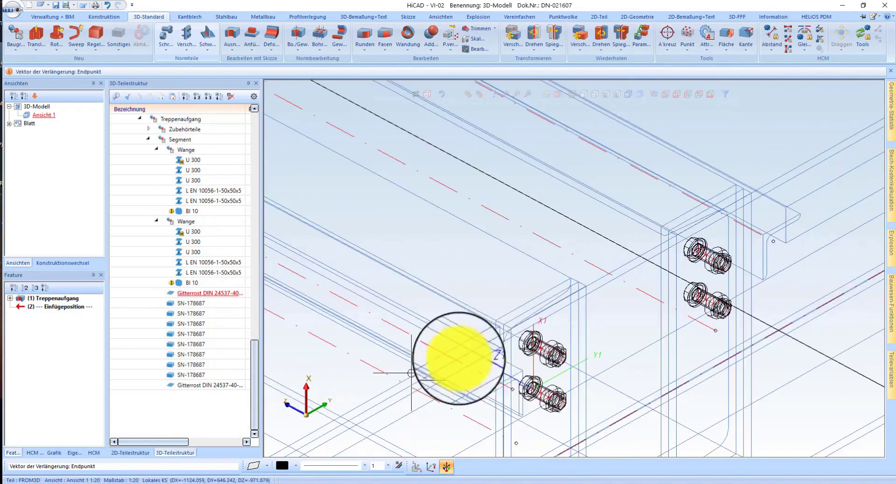
pyautogui.scroll(2, 505, 306)
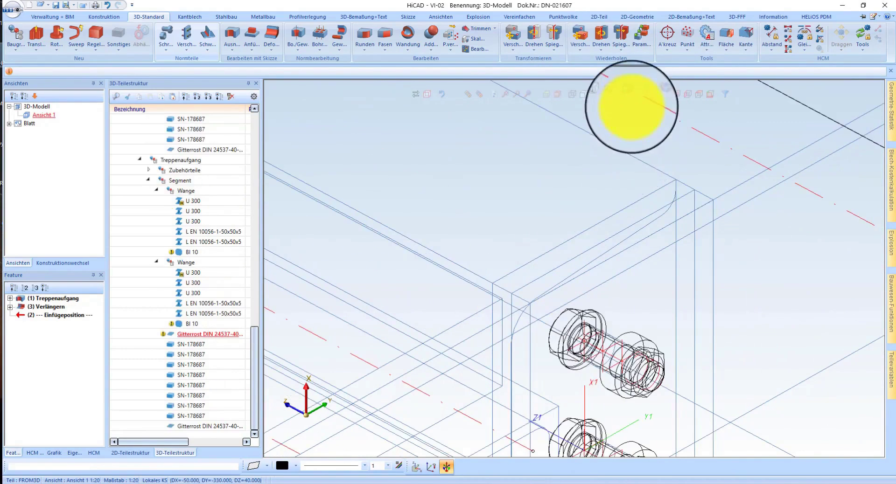
pyautogui.scroll(-5, 589, 270)
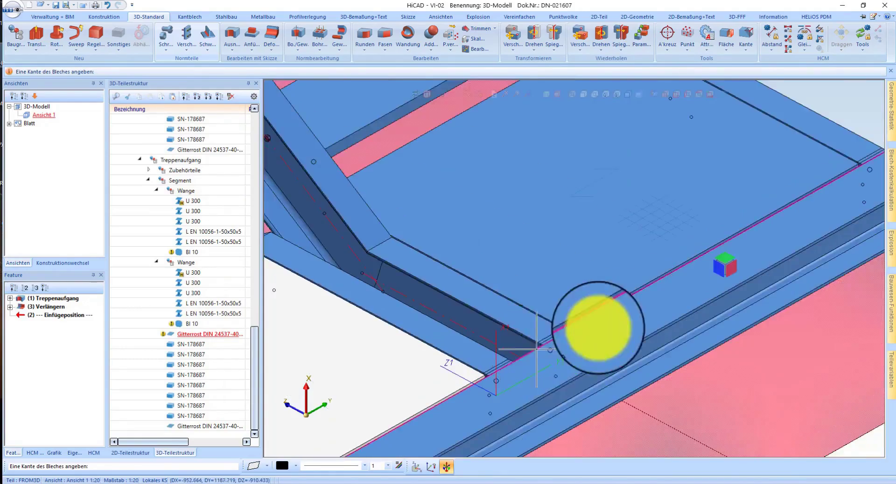
# Pick the grating sheet edge to extend and finish the extension.
pyautogui.click(591, 256)
pyautogui.moveTo(592, 256)
pyautogui.mouseDown(button='middle')
pyautogui.moveTo(625, 256)
pyautogui.moveTo(634, 332)
pyautogui.mouseUp(button='middle')
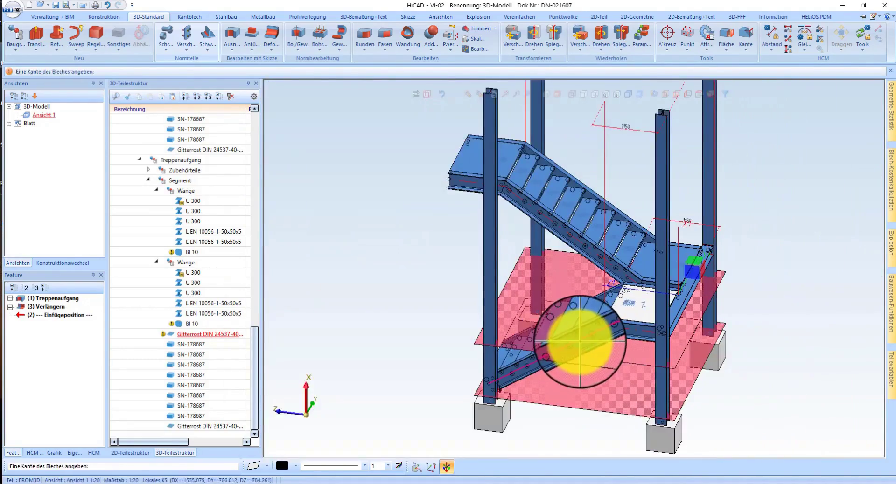
pyautogui.moveTo(580, 342)
pyautogui.mouseDown(button='middle')
pyautogui.moveTo(630, 340)
pyautogui.moveTo(618, 347)
pyautogui.moveTo(609, 336)
pyautogui.mouseUp(button='middle')
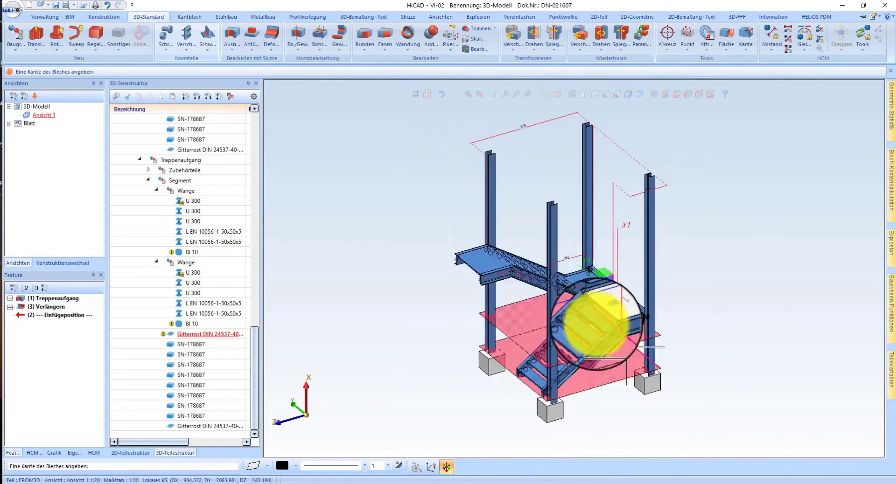
pyautogui.scroll(5, 501, 262)
pyautogui.scroll(2, 499, 262)
pyautogui.moveTo(509, 285); pyautogui.dragTo(538, 294, button='middle')
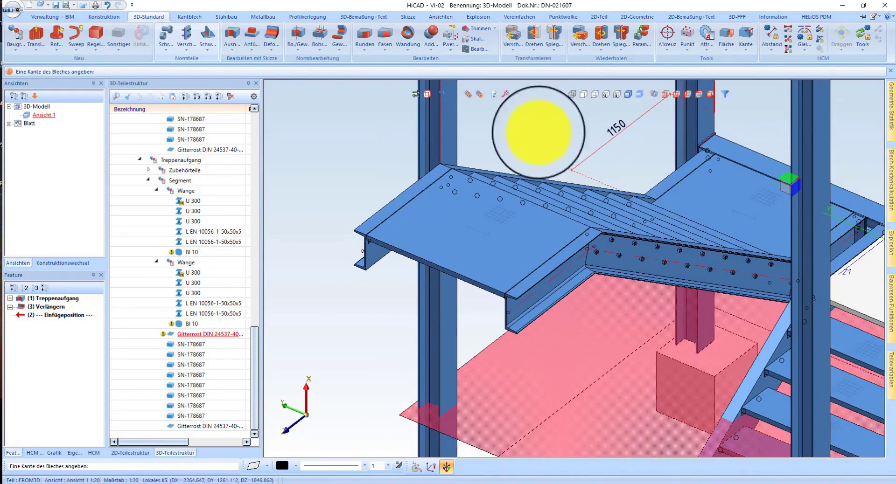
pyautogui.click(508, 311)
pyautogui.scroll(5, 523, 252)
pyautogui.click(619, 265)
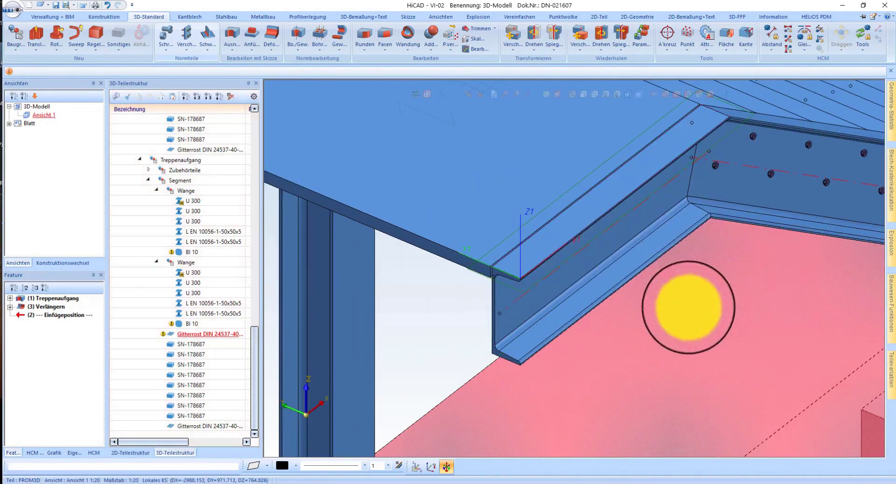
pyautogui.scroll(3, 600, 320)
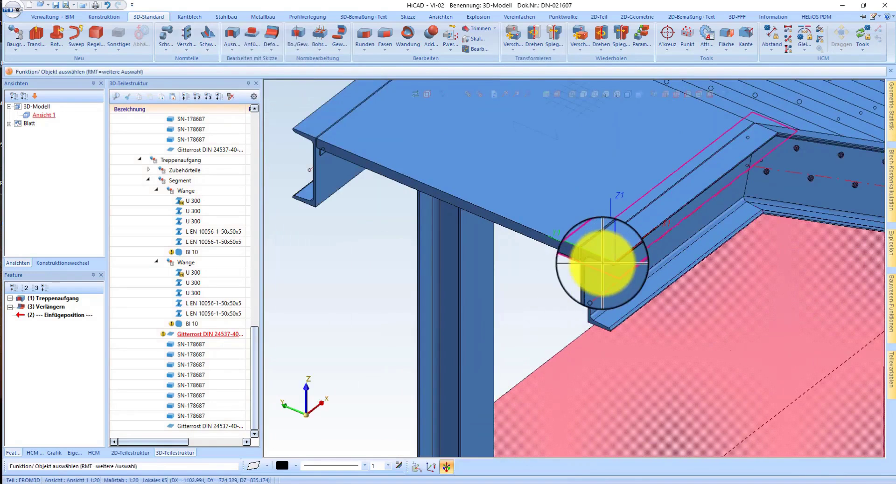
# Place a copy of the U 300 beam at the landing corner with its profile flipped.
pyautogui.rightClick(606, 257)
pyautogui.click(691, 119)
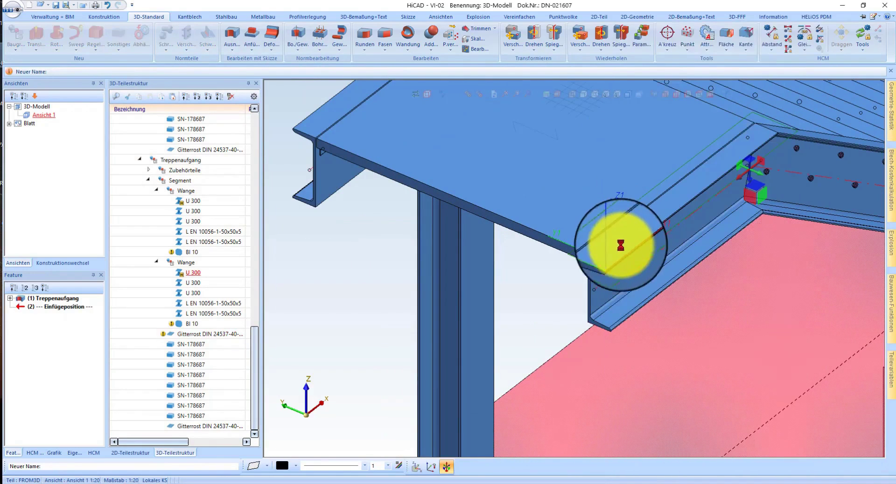
pyautogui.click(540, 265)
pyautogui.scroll(-3, 480, 270)
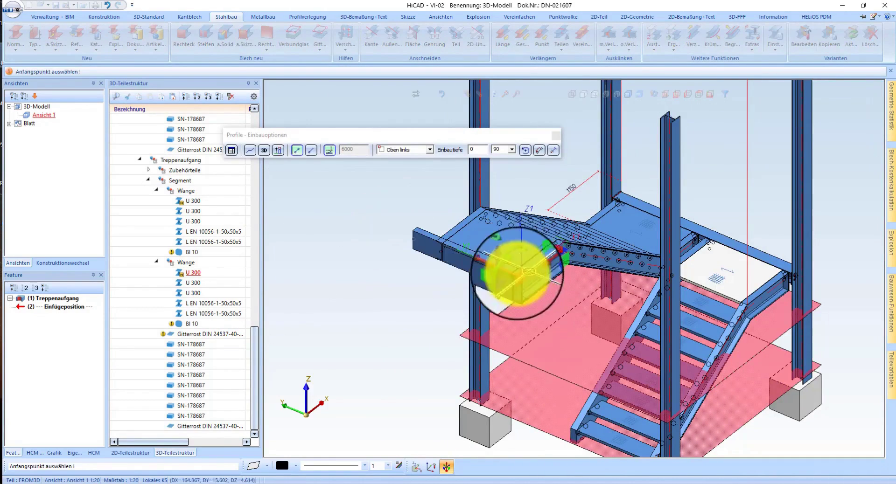
pyautogui.scroll(5, 517, 272)
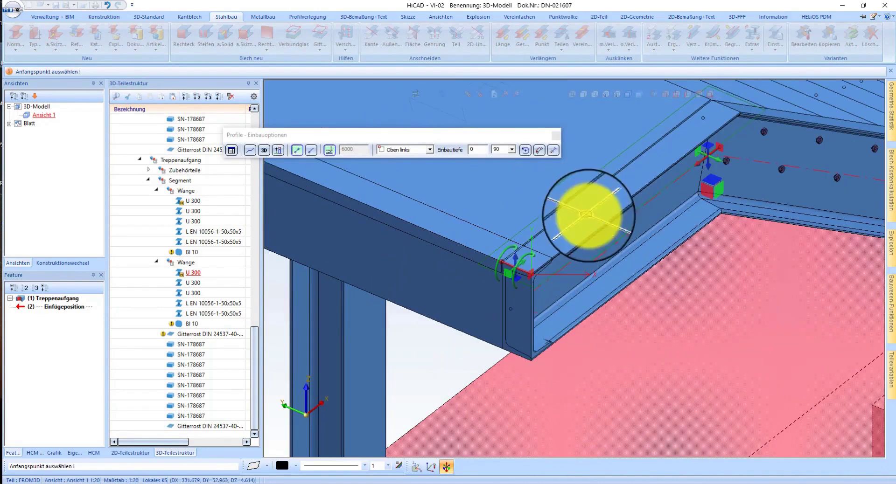
pyautogui.click(540, 152)
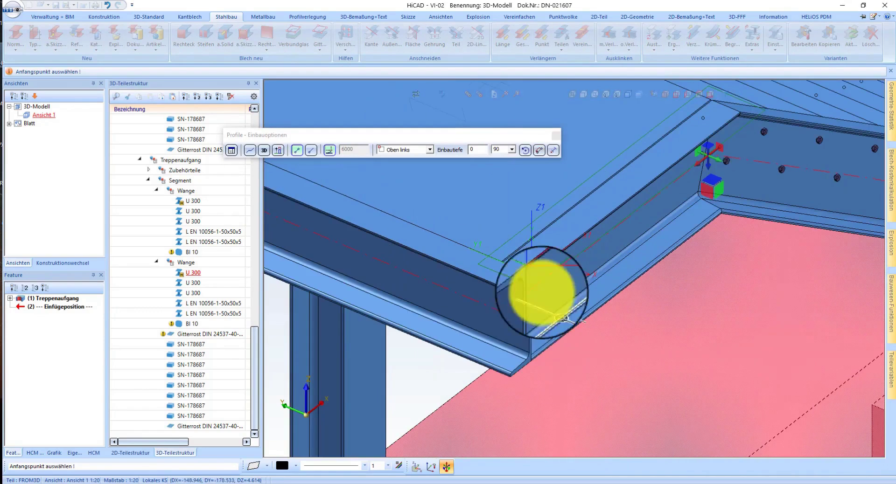
pyautogui.click(512, 334)
# Select the stair stringer and rotate the view to its corner at the landing.
pyautogui.scroll(-2, 527, 252)
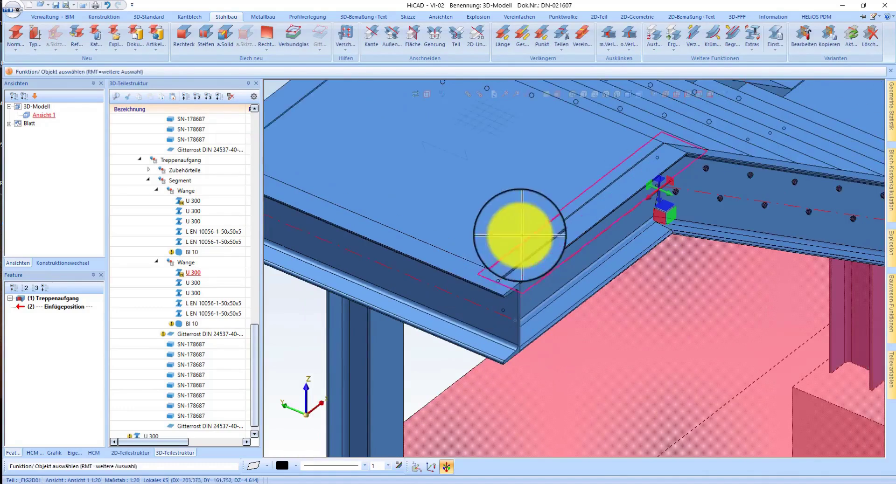
pyautogui.moveTo(530, 233)
pyautogui.mouseDown(button='middle')
pyautogui.moveTo(426, 230)
pyautogui.moveTo(438, 232)
pyautogui.mouseUp(button='middle')
pyautogui.scroll(-3, 530, 210)
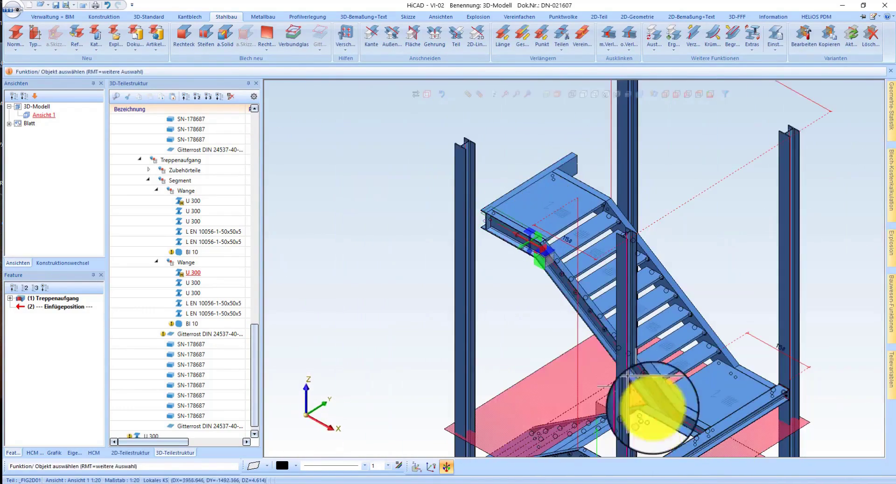
pyautogui.scroll(3, 686, 415)
pyautogui.click(693, 421)
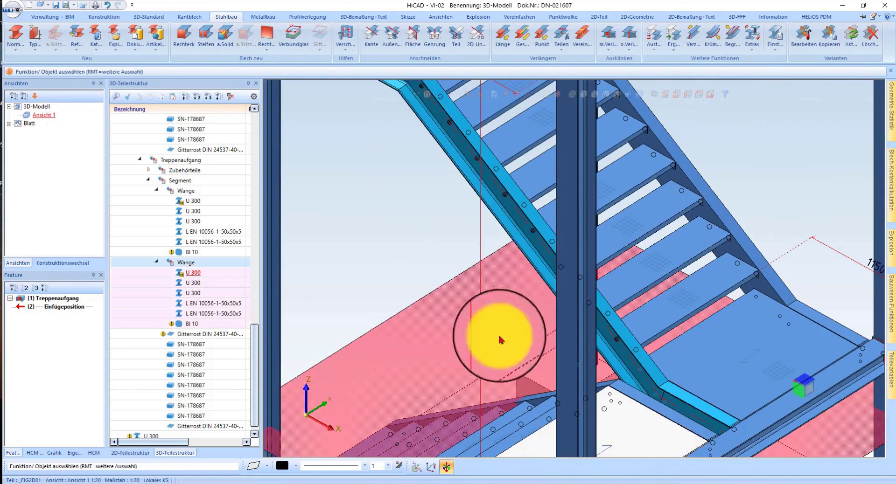
pyautogui.rightClick(392, 220)
pyautogui.scroll(-3, 486, 330)
pyautogui.scroll(3, 455, 203)
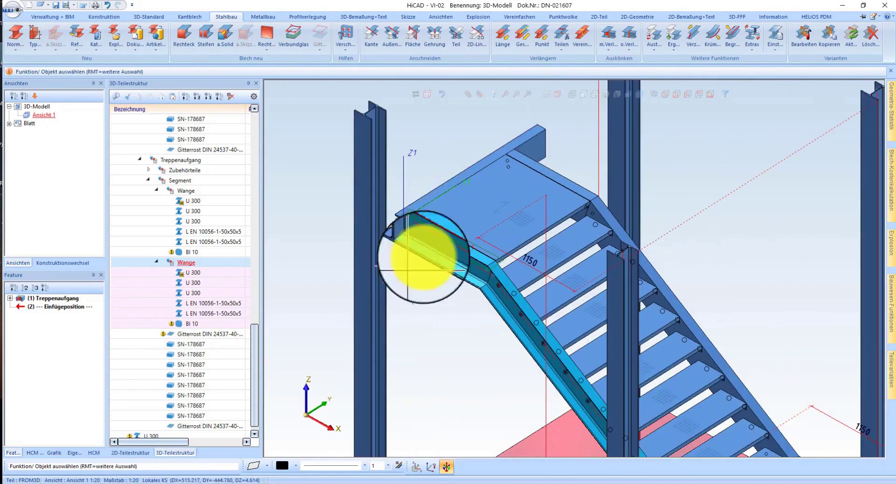
pyautogui.scroll(2, 396, 200)
pyautogui.scroll(2, 408, 235)
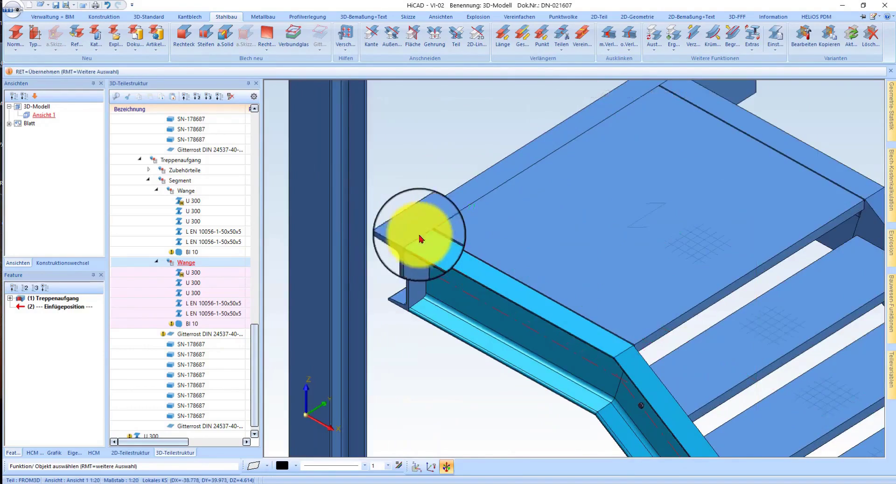
pyautogui.moveTo(420, 239); pyautogui.dragTo(553, 270, button='middle')
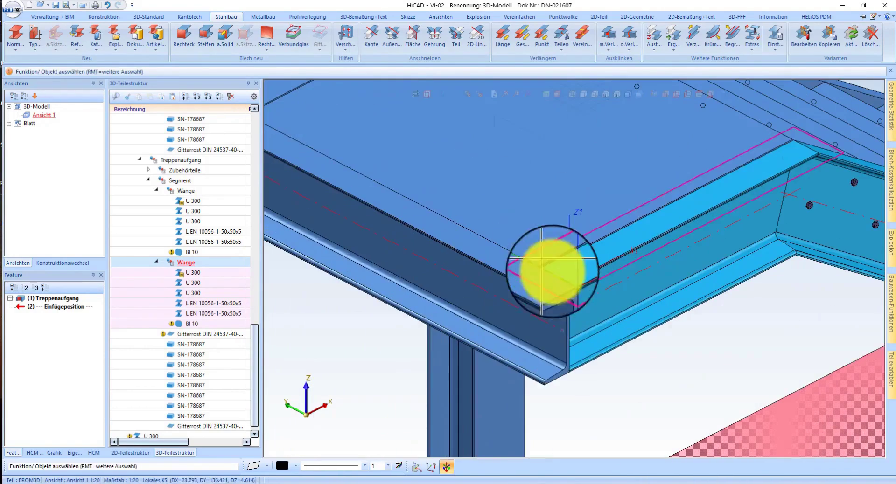
# In the part structure, drag the copied U 300 into the second Wange assembly beside BI 10.
pyautogui.click(536, 373)
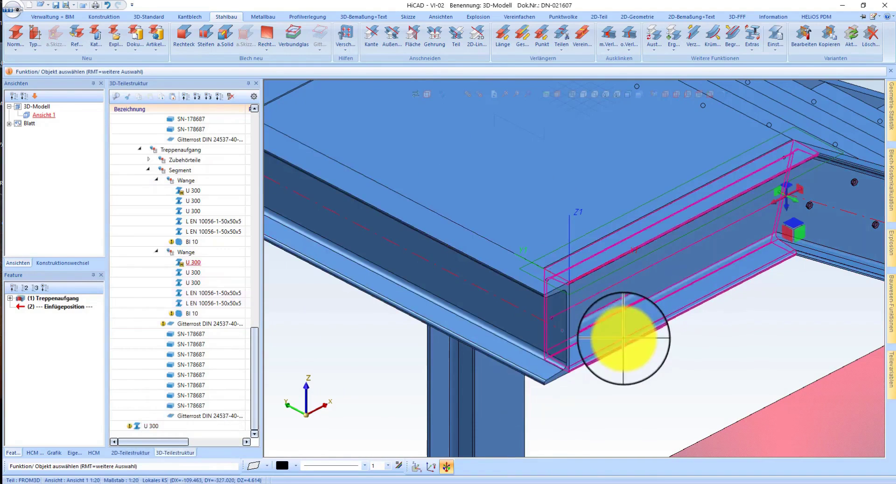
pyautogui.click(186, 98)
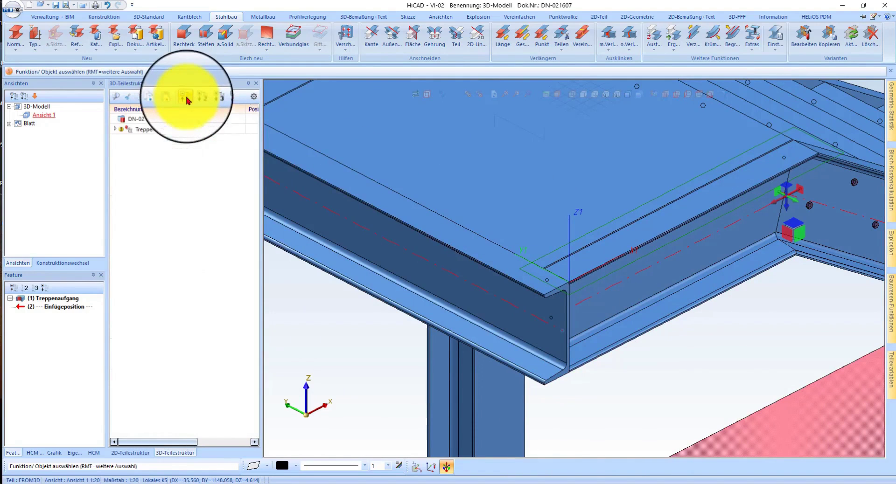
pyautogui.click(598, 343)
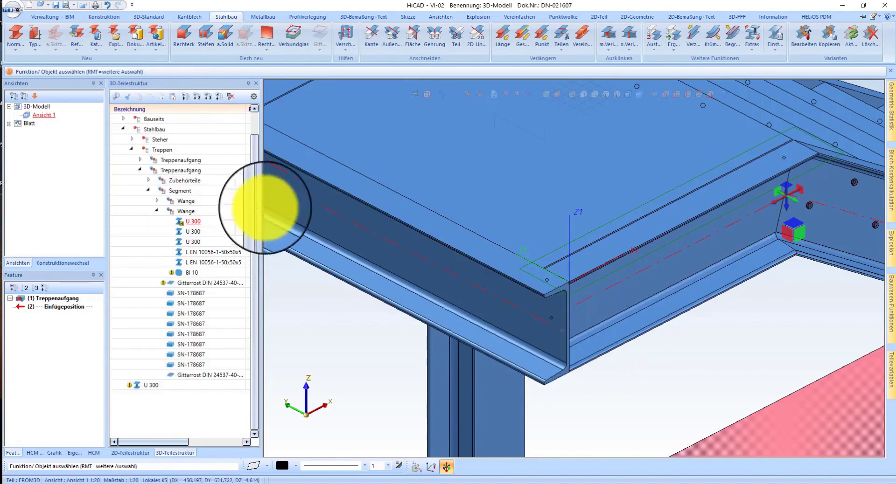
pyautogui.moveTo(155, 391)
pyautogui.mouseDown()
pyautogui.moveTo(150, 385)
pyautogui.moveTo(159, 387)
pyautogui.mouseUp()
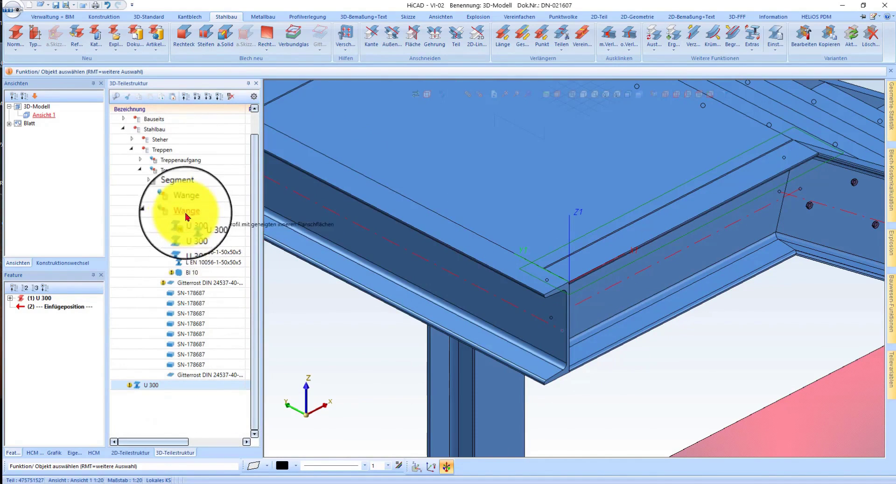
pyautogui.moveTo(186, 216); pyautogui.dragTo(186, 213)
pyautogui.click(608, 331)
pyautogui.scroll(-2, 466, 354)
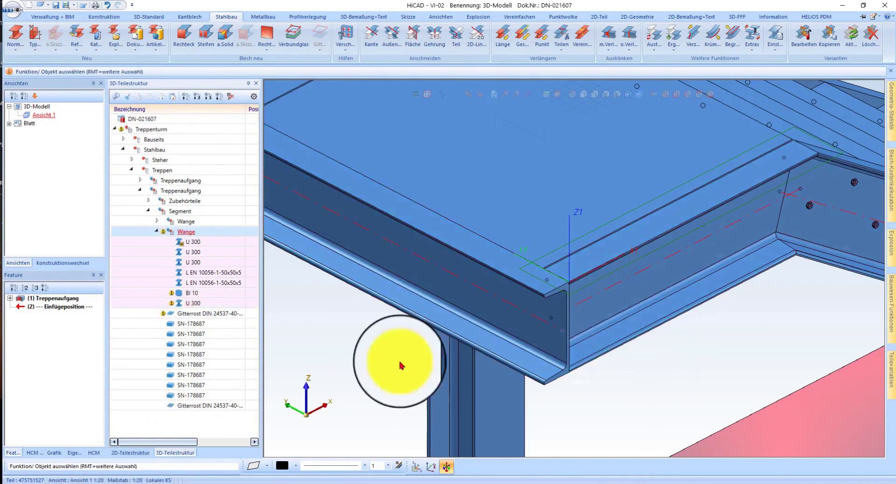
pyautogui.rightClick(314, 355)
# Miter the copied U 300 beam end against the mating stringer beam end.
pyautogui.click(597, 319)
pyautogui.scroll(-2, 583, 266)
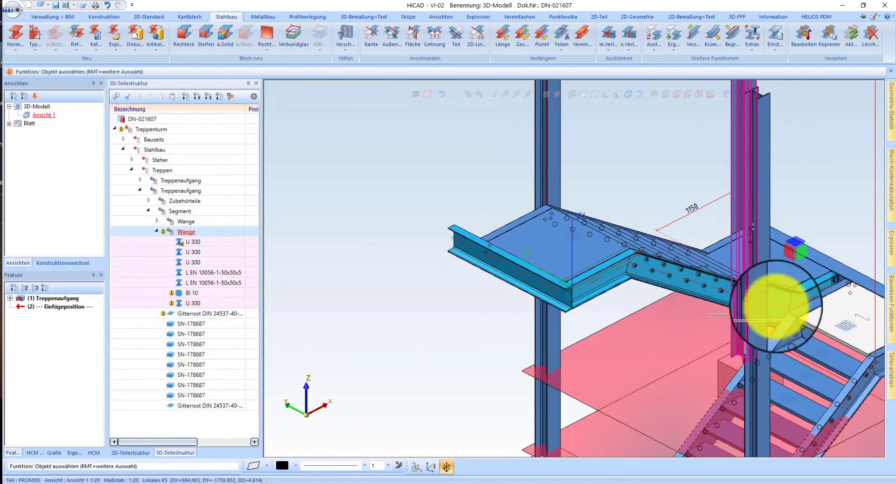
pyautogui.scroll(4, 534, 254)
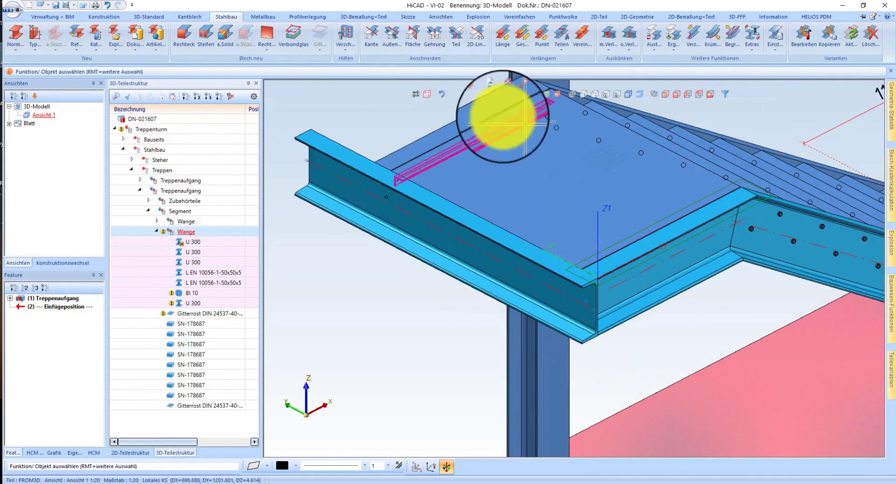
pyautogui.click(590, 334)
pyautogui.click(670, 327)
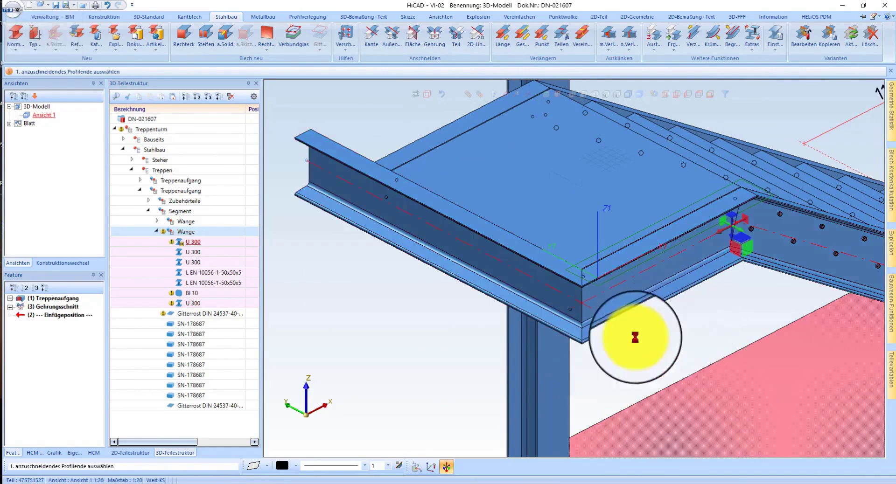
pyautogui.click(635, 337)
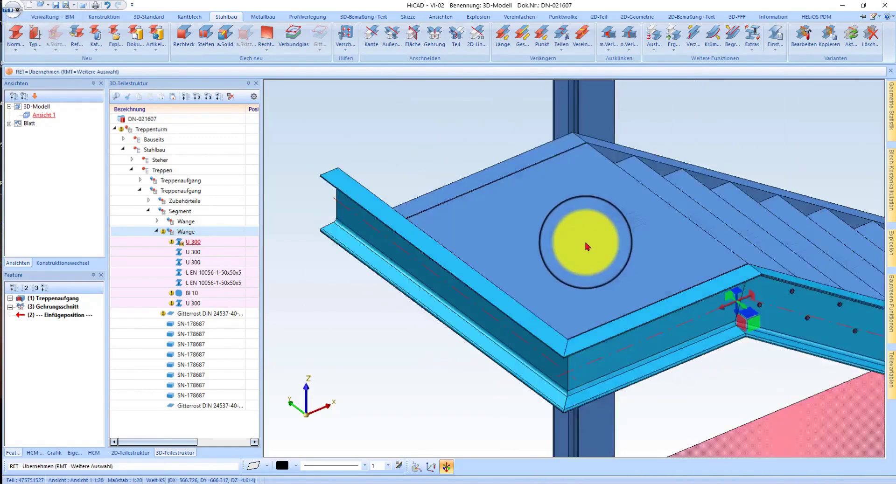
pyautogui.middleClick(587, 246)
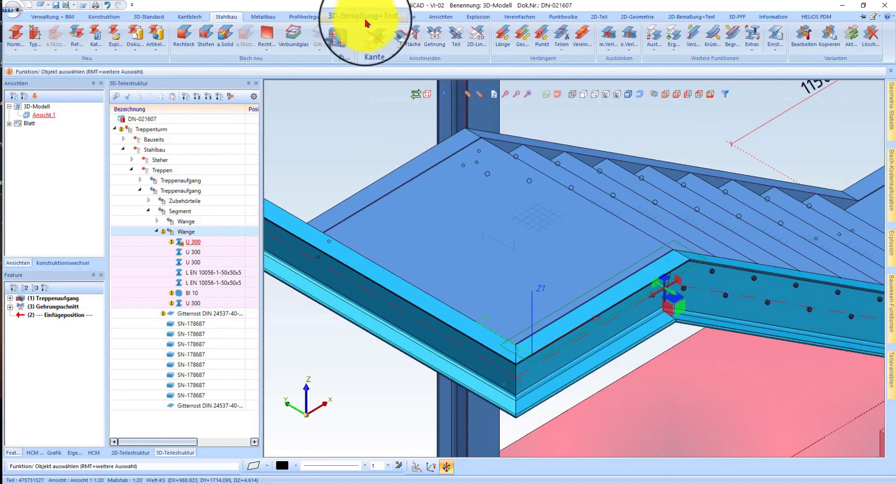
# Add a free 3D dimension of 1100 along the landing.
pyautogui.click(366, 21)
pyautogui.click(12, 35)
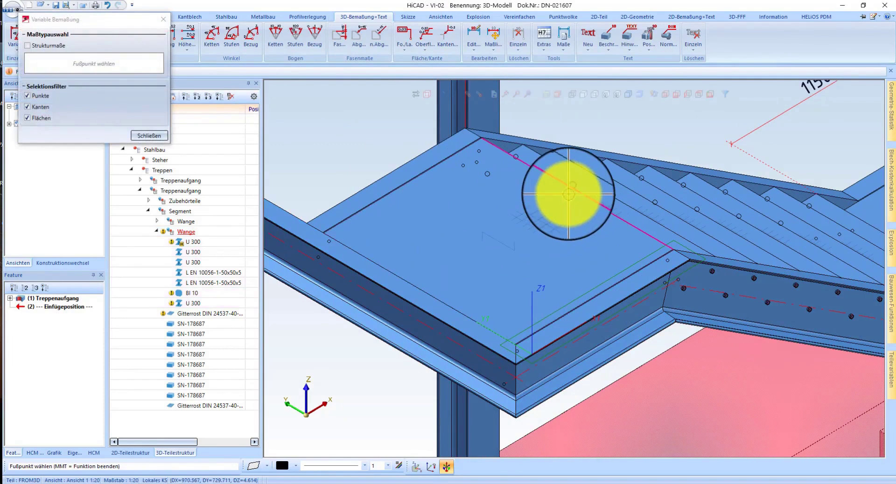
pyautogui.click(480, 326)
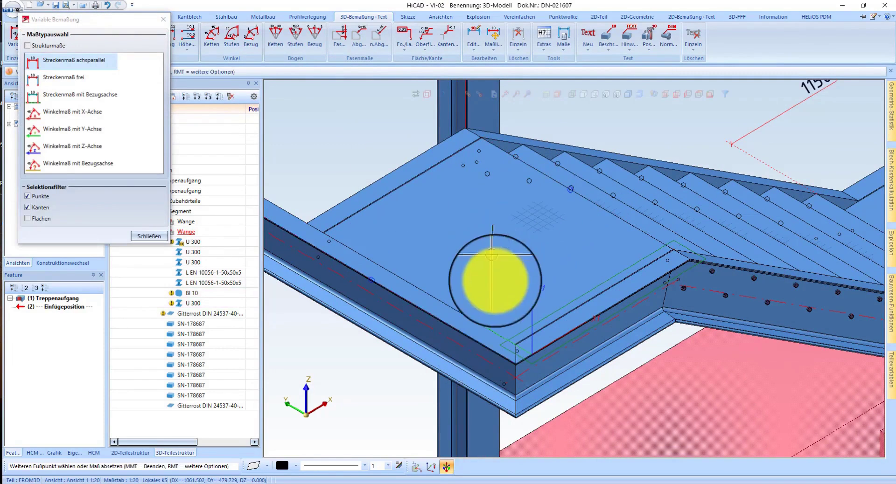
pyautogui.click(364, 144)
pyautogui.click(380, 200)
pyautogui.scroll(-2, 330, 160)
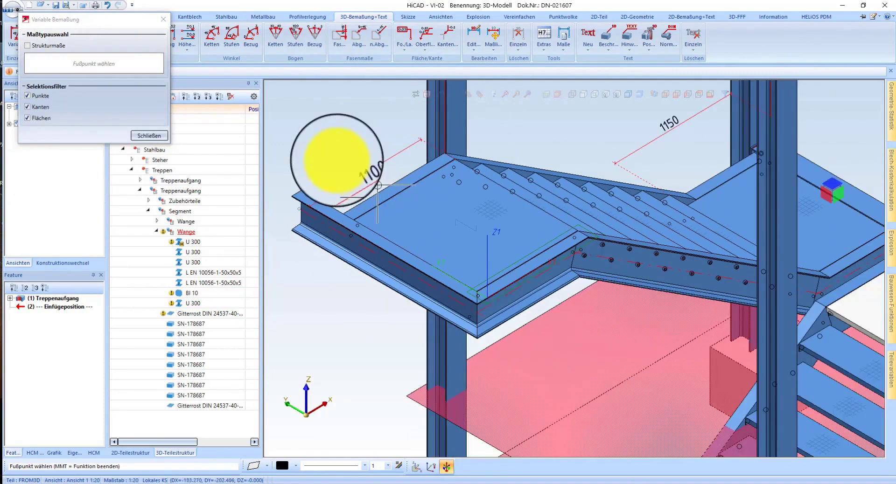
pyautogui.middleClick(314, 150)
pyautogui.scroll(2, 309, 230)
# Change the U 300 beam length to the landing edge, entering 1150.
pyautogui.rightClick(436, 183)
pyautogui.click(454, 180)
pyautogui.rightClick(317, 251)
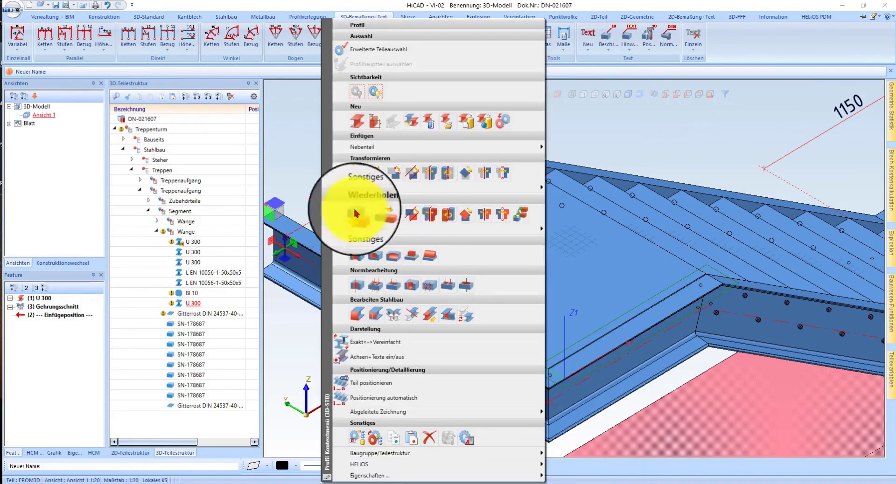
pyautogui.click(356, 176)
pyautogui.click(502, 178)
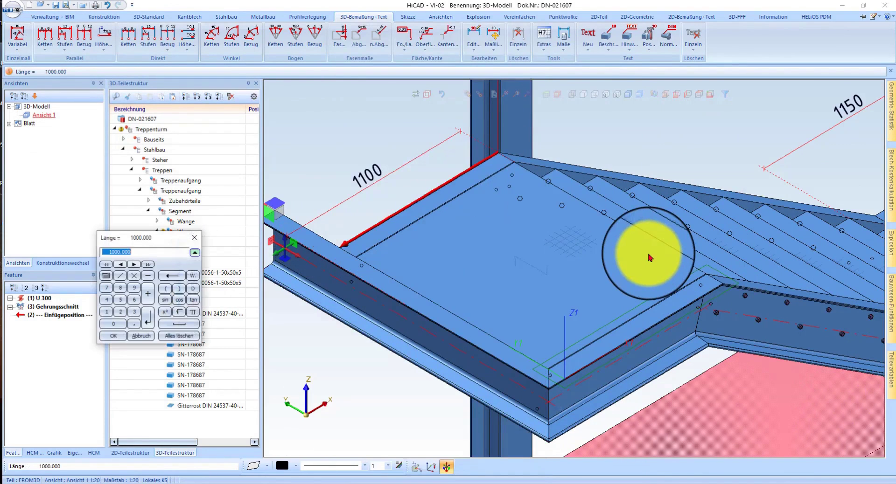
pyautogui.write('1150')
pyautogui.press('Return')
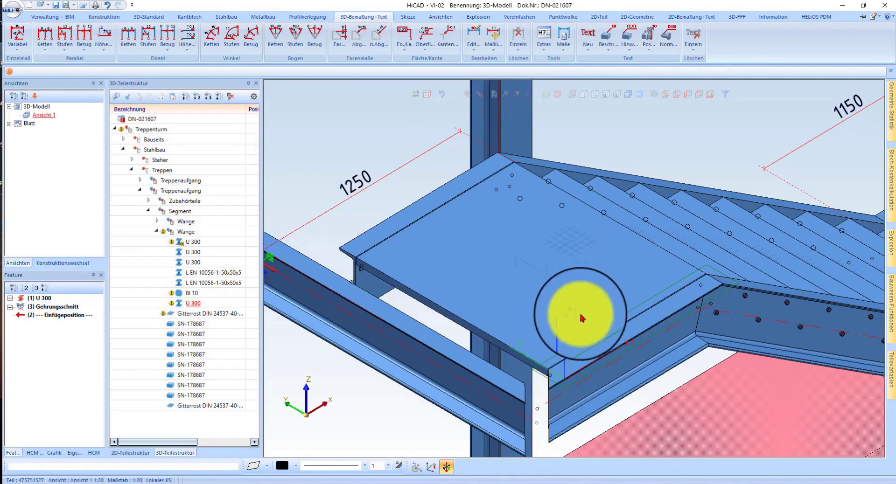
# Select the landing edge profile and recalculate the model's features.
pyautogui.rightClick(116, 261)
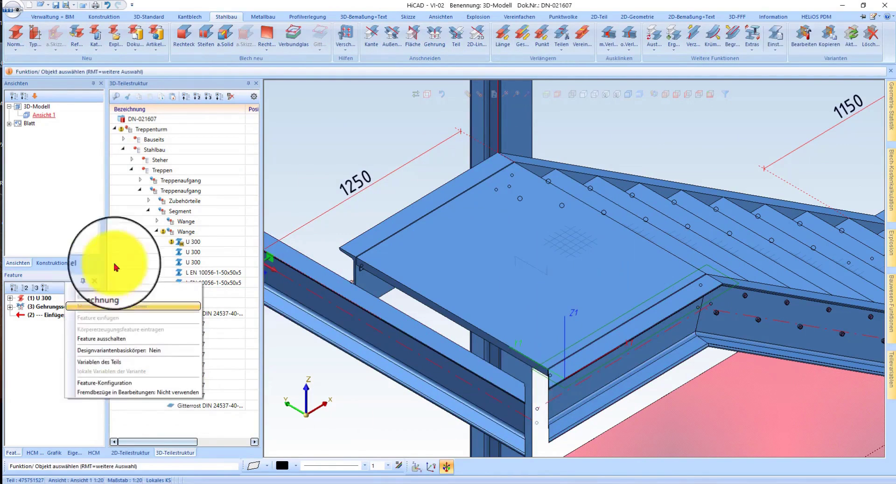
pyautogui.click(561, 373)
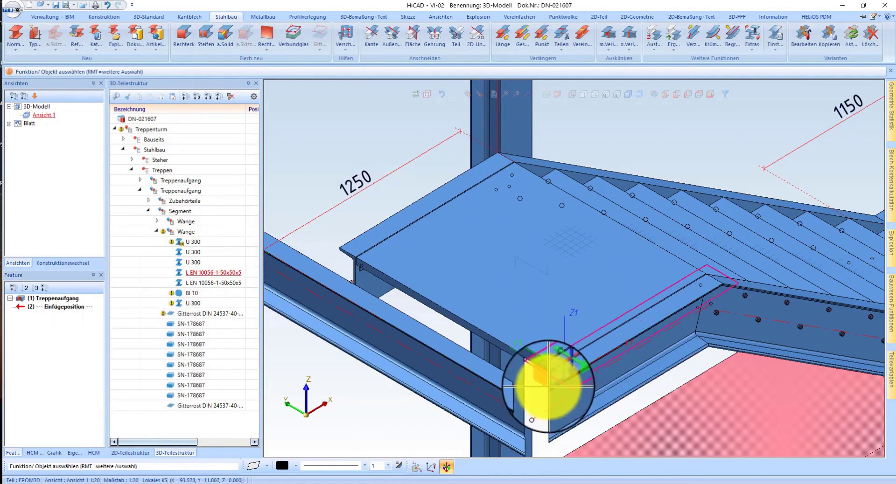
pyautogui.scroll(3, 548, 387)
pyautogui.rightClick(52, 279)
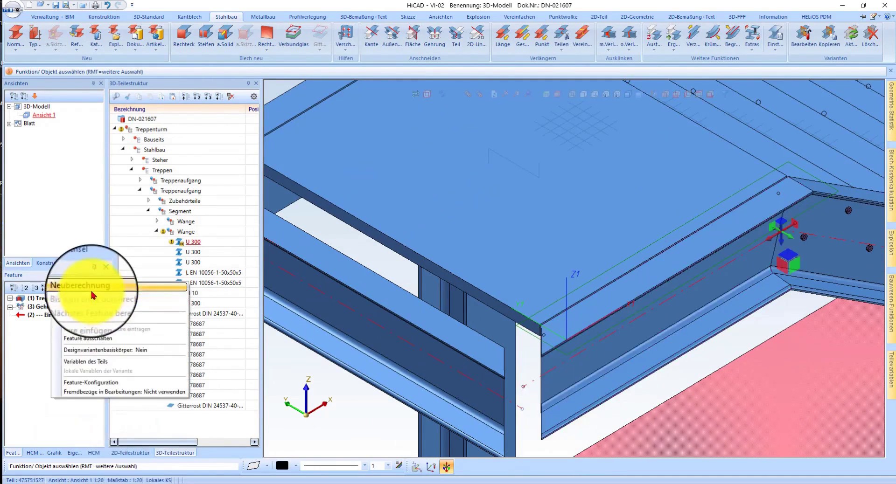
pyautogui.click(92, 295)
pyautogui.scroll(-3, 560, 280)
pyautogui.scroll(-2, 420, 233)
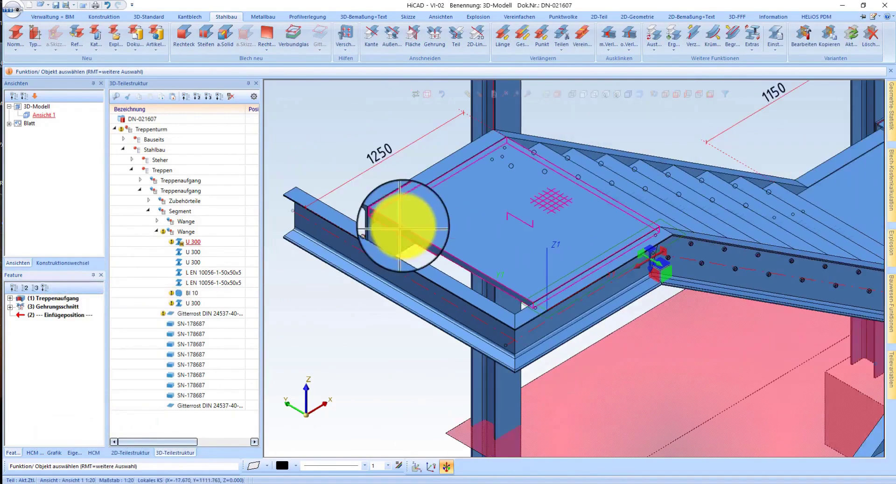
pyautogui.scroll(2, 399, 228)
pyautogui.scroll(-3, 369, 177)
pyautogui.scroll(-1, 399, 211)
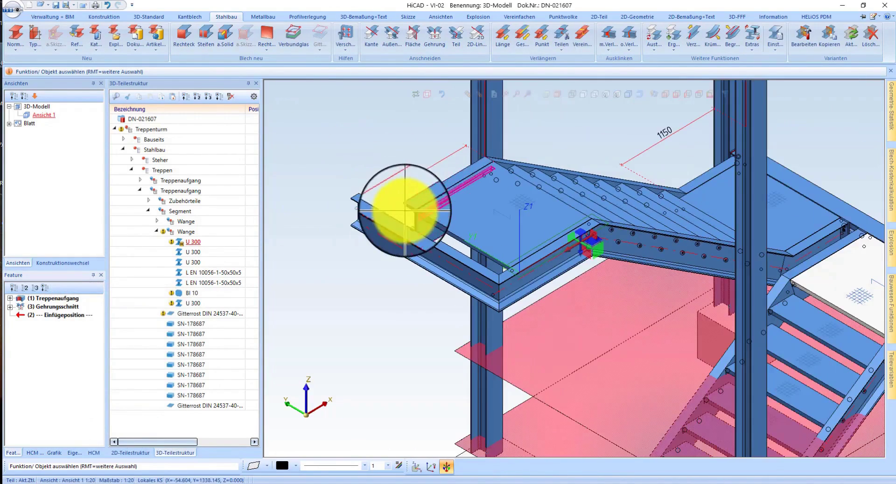
pyautogui.scroll(3, 397, 206)
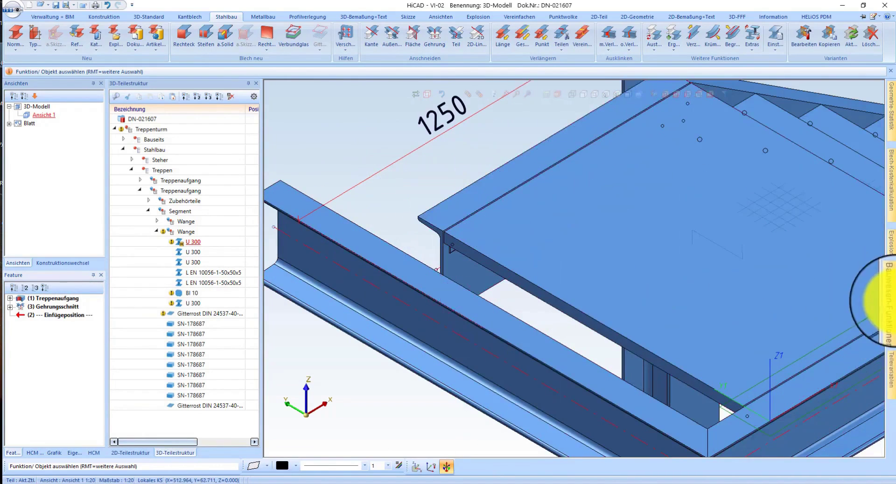
# Choose the end-plate connection to web/flange (2320), pick the U 300 beam, then close the settings.
pyautogui.click(889, 303)
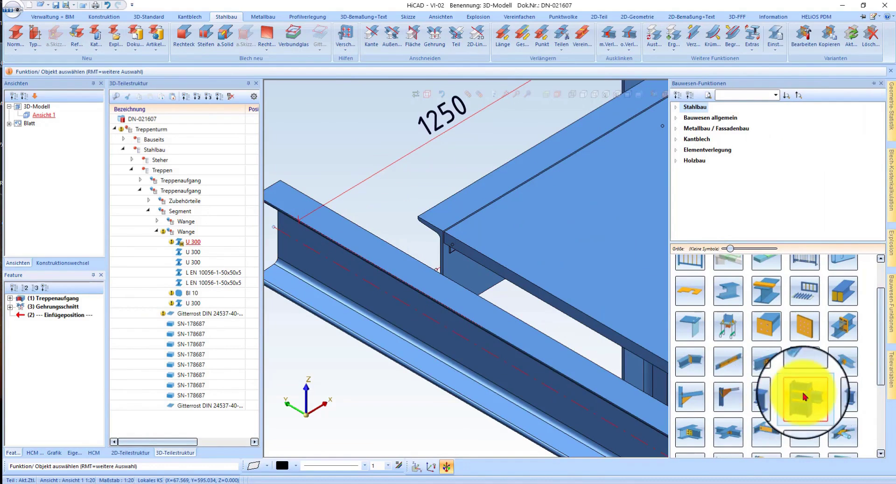
pyautogui.click(777, 402)
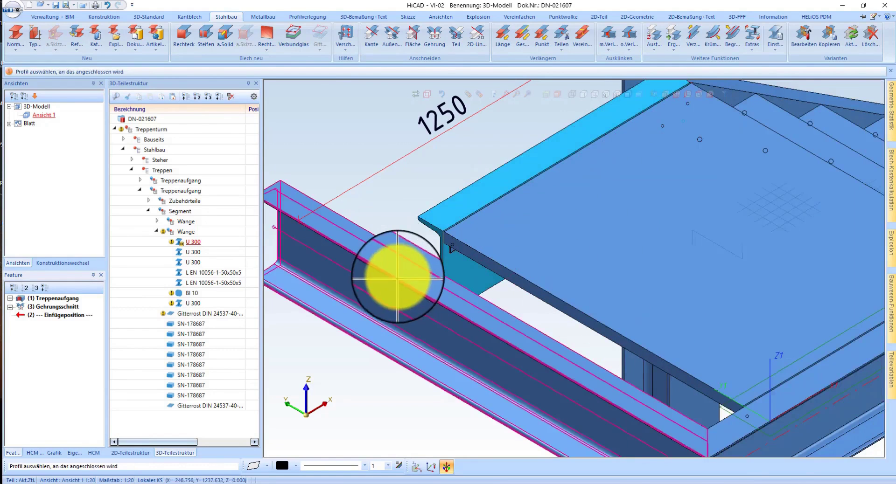
pyautogui.click(399, 279)
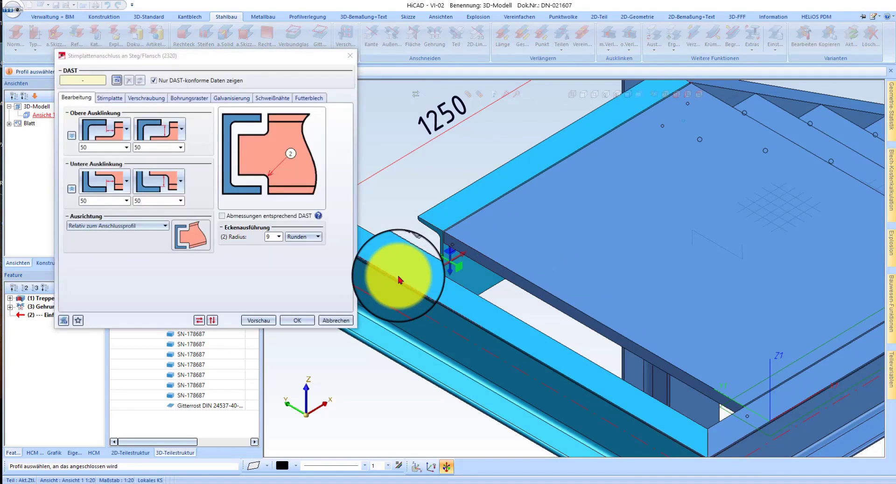
pyautogui.click(306, 320)
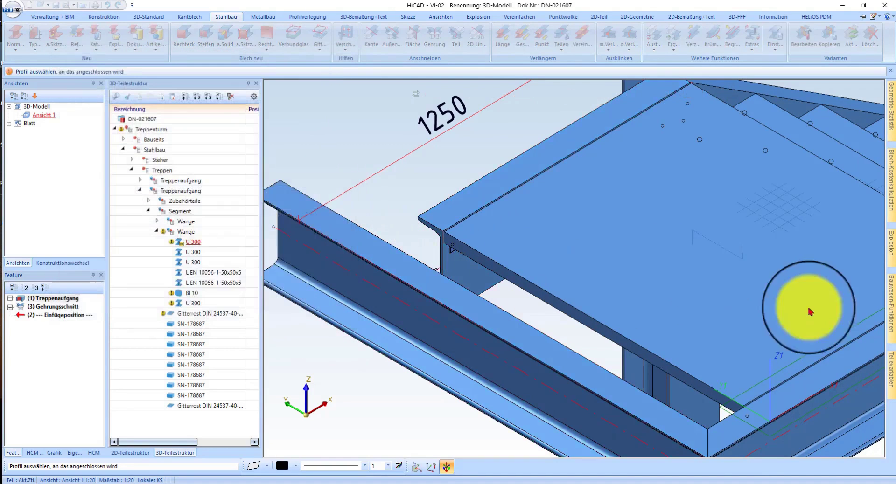
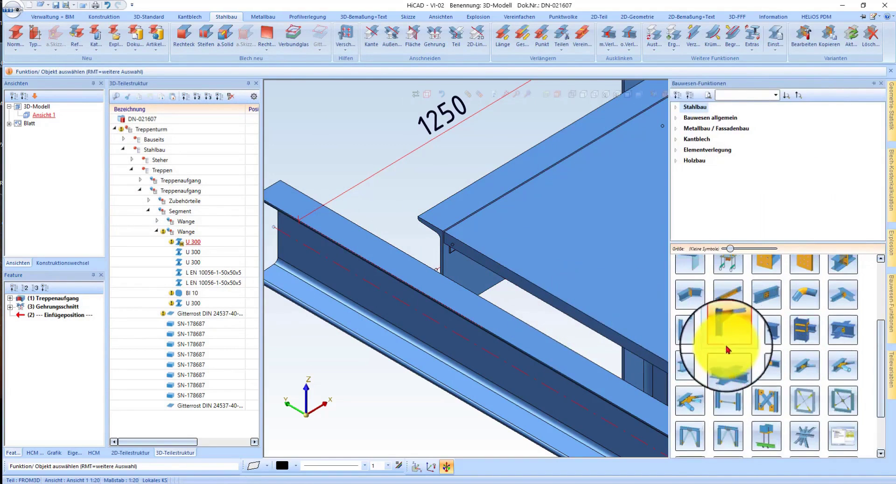
# Join the cross member to the first U 300 stringer with a stiffened bolted plate connection (2310).
pyautogui.click(766, 365)
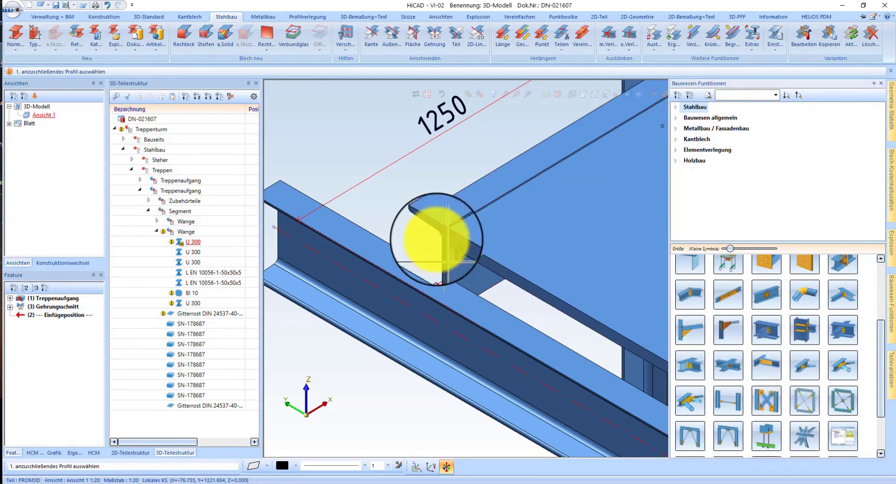
pyautogui.click(373, 246)
pyautogui.click(494, 263)
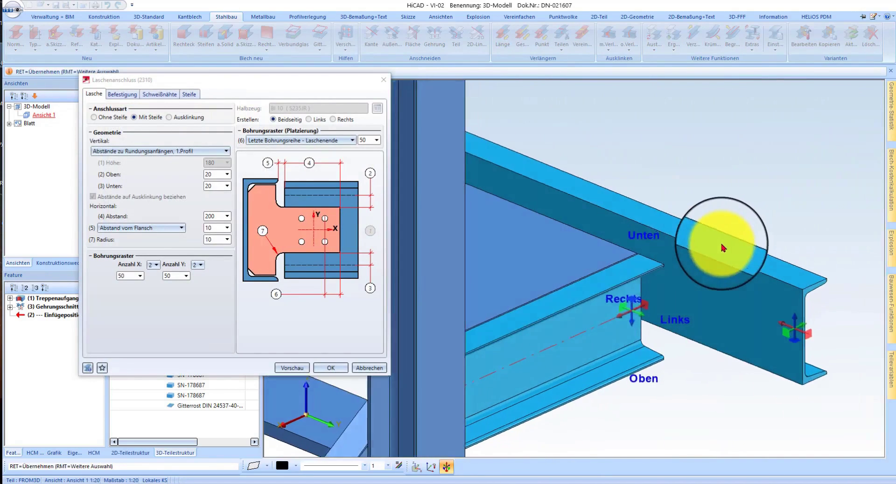
pyautogui.click(298, 369)
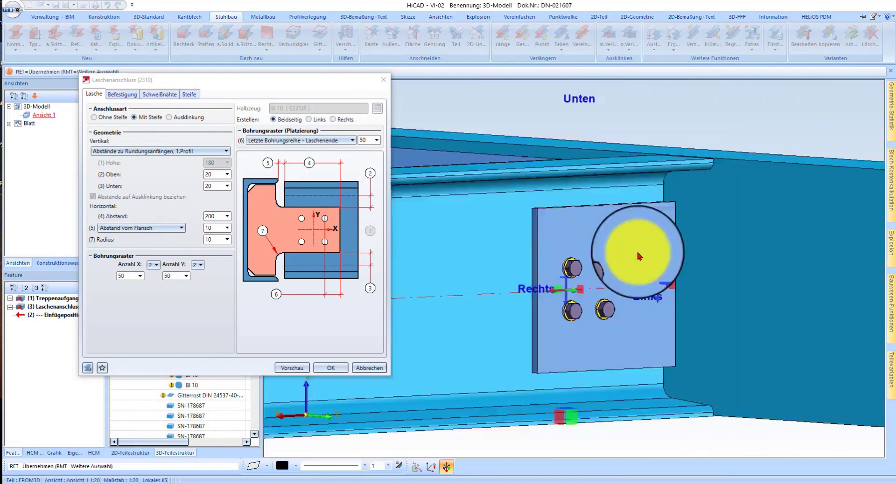
pyautogui.moveTo(640, 256)
pyautogui.mouseDown(button='middle')
pyautogui.moveTo(738, 290)
pyautogui.moveTo(746, 283)
pyautogui.moveTo(715, 284)
pyautogui.mouseUp(button='middle')
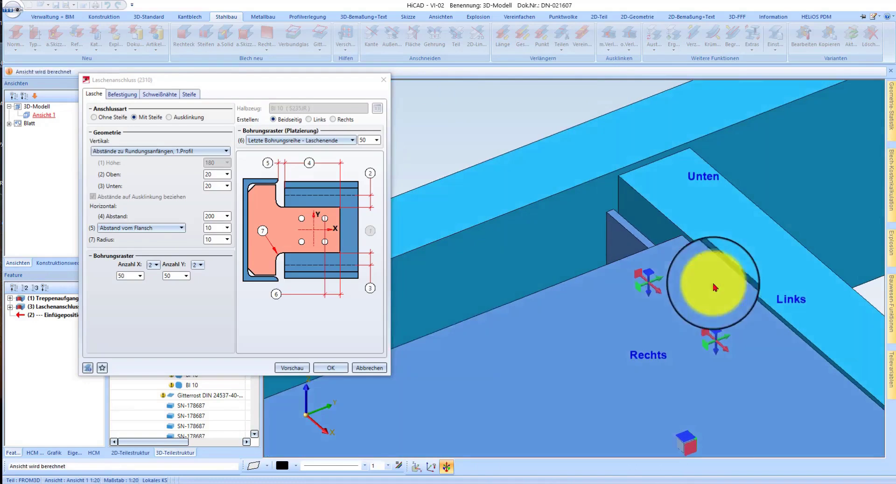
pyautogui.click(130, 100)
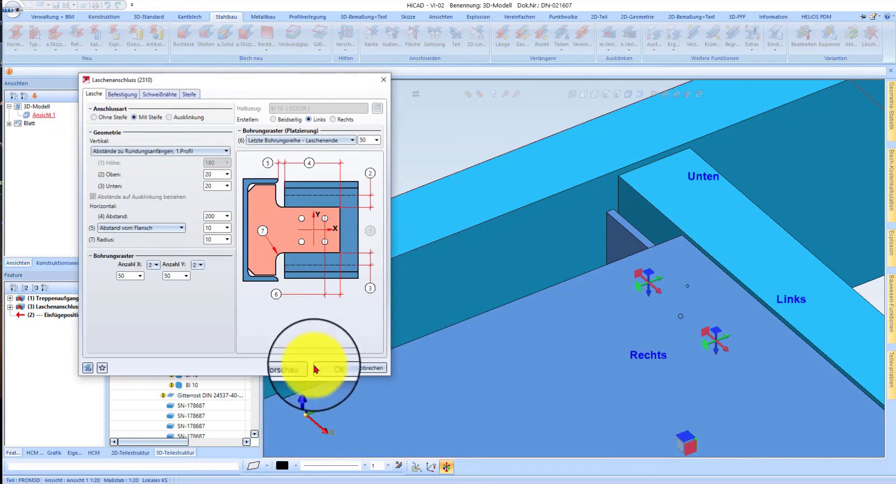
pyautogui.click(330, 369)
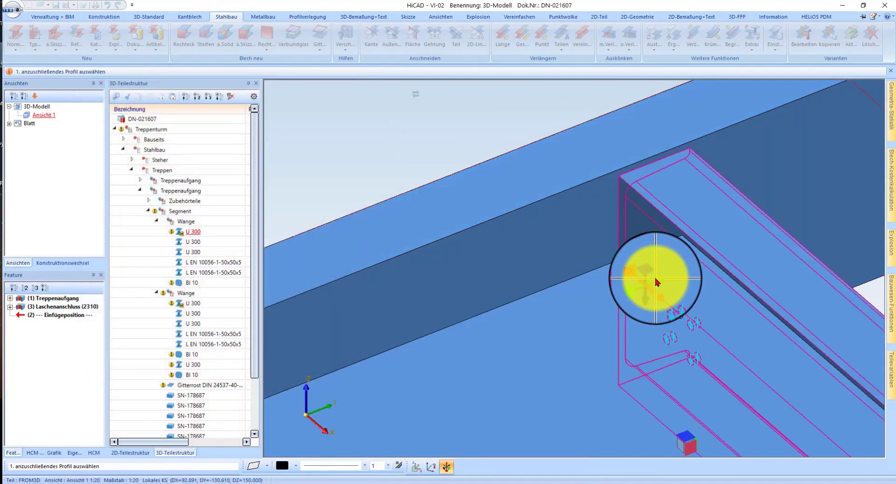
# Add the same plate connection to the other U 300 stringer and confirm it.
pyautogui.scroll(-2, 660, 261)
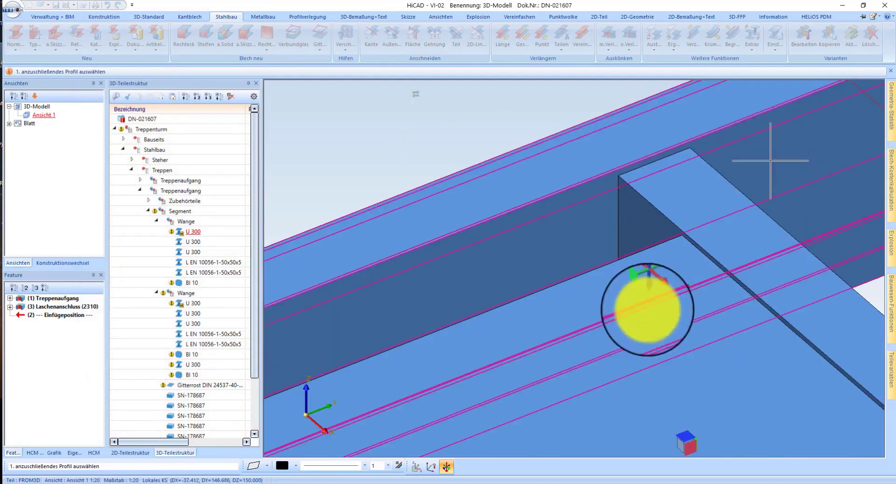
pyautogui.scroll(-3, 690, 336)
pyautogui.scroll(4, 675, 262)
pyautogui.click(660, 336)
pyautogui.scroll(-2, 604, 316)
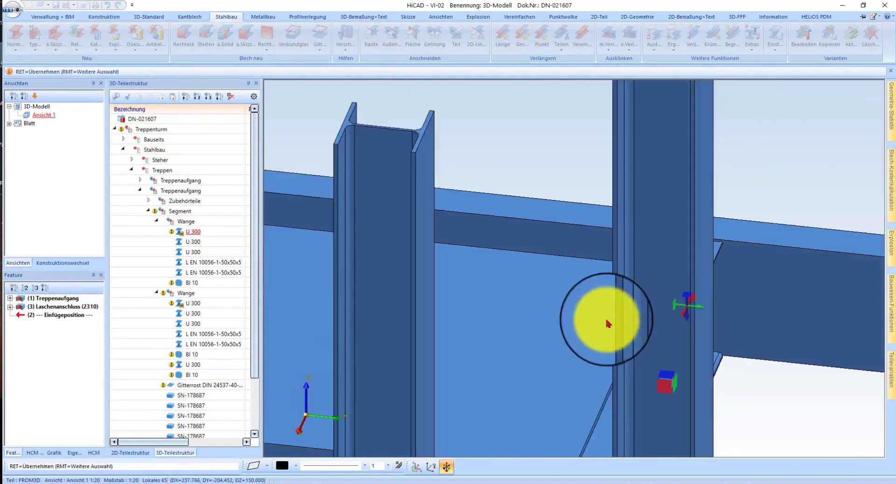
pyautogui.scroll(4, 574, 314)
pyautogui.middleClick(574, 317)
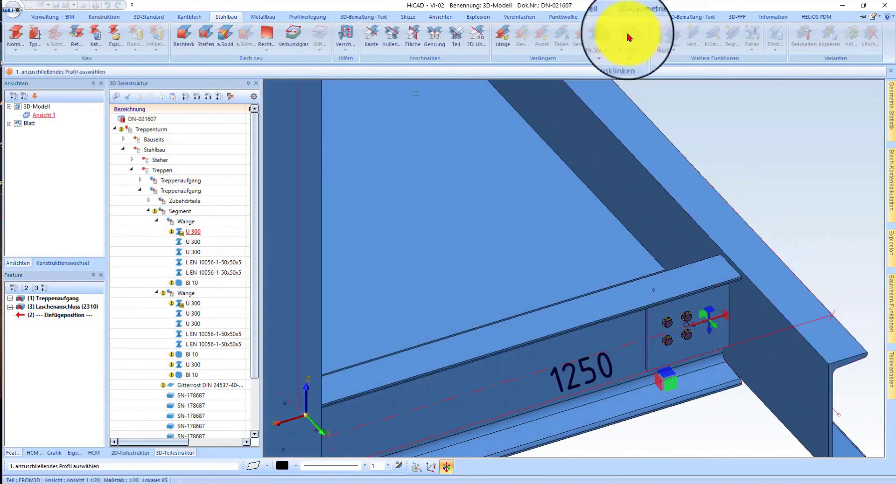
pyautogui.scroll(3, 686, 243)
# Extend one edge of the landing grating between a picked start point and end point.
pyautogui.middleClick(545, 286)
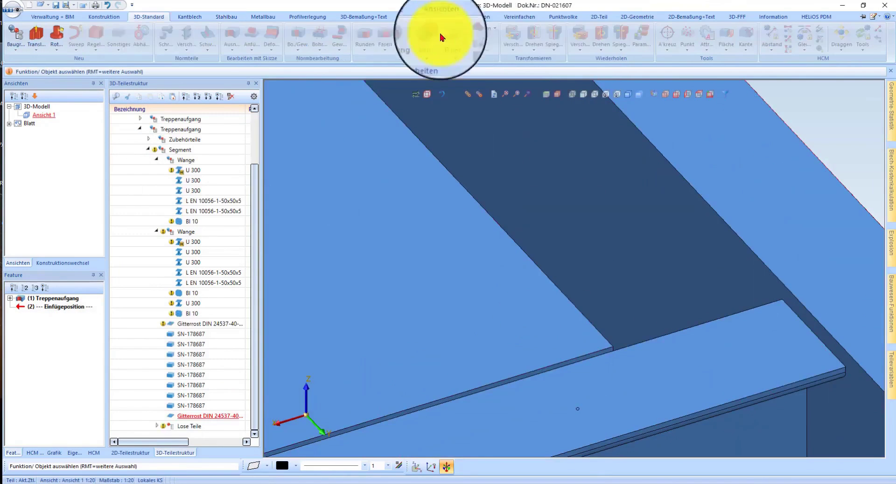
pyautogui.rightClick(532, 280)
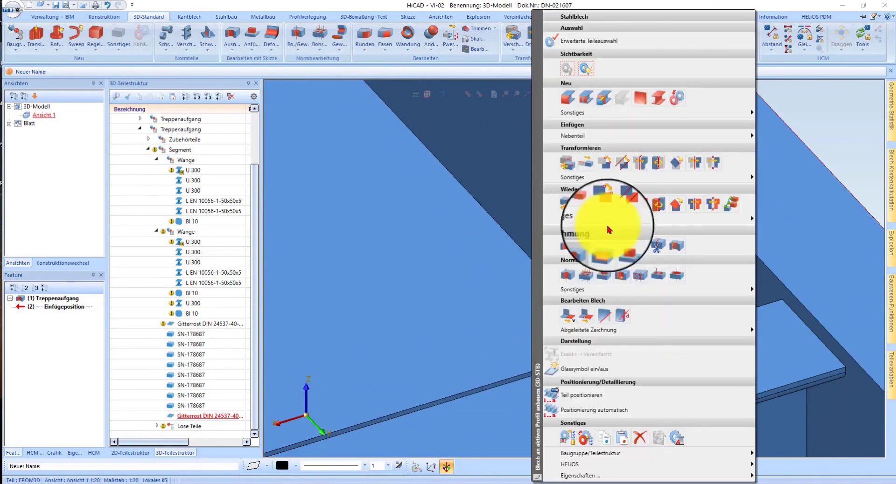
pyautogui.click(566, 315)
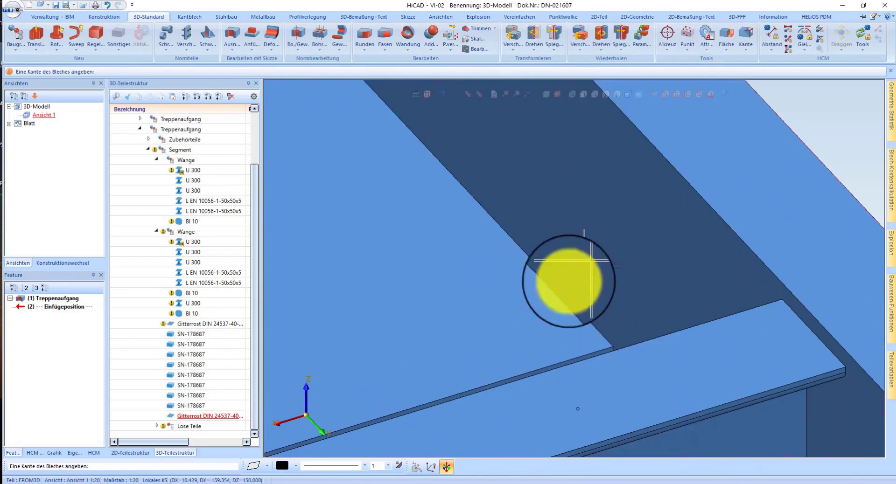
pyautogui.rightClick(565, 301)
pyautogui.click(593, 300)
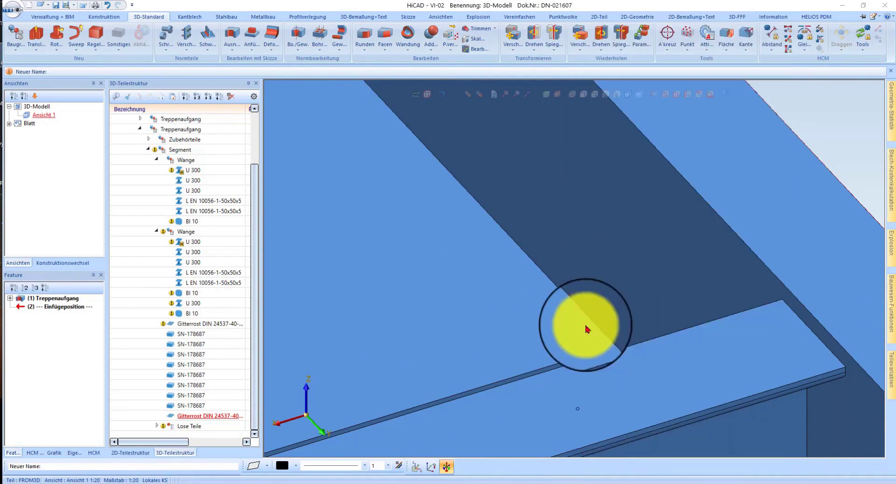
pyautogui.click(614, 342)
pyautogui.scroll(-3, 654, 303)
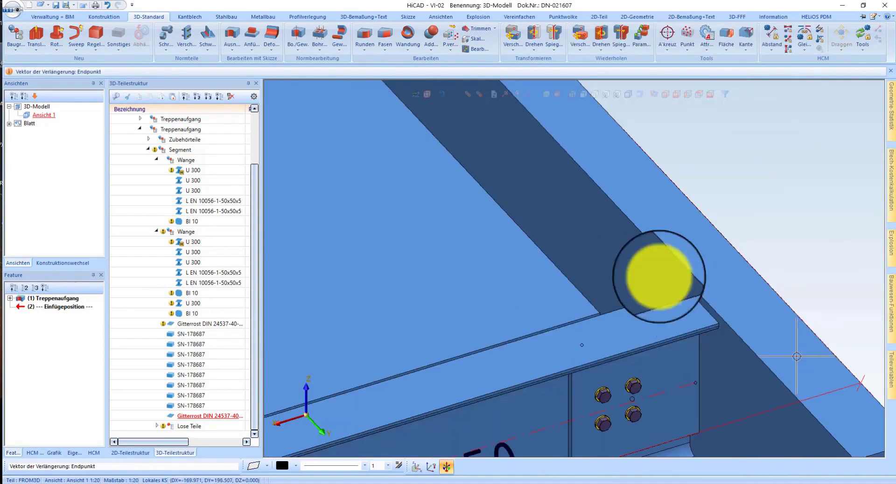
pyautogui.click(652, 206)
pyautogui.scroll(5, 615, 227)
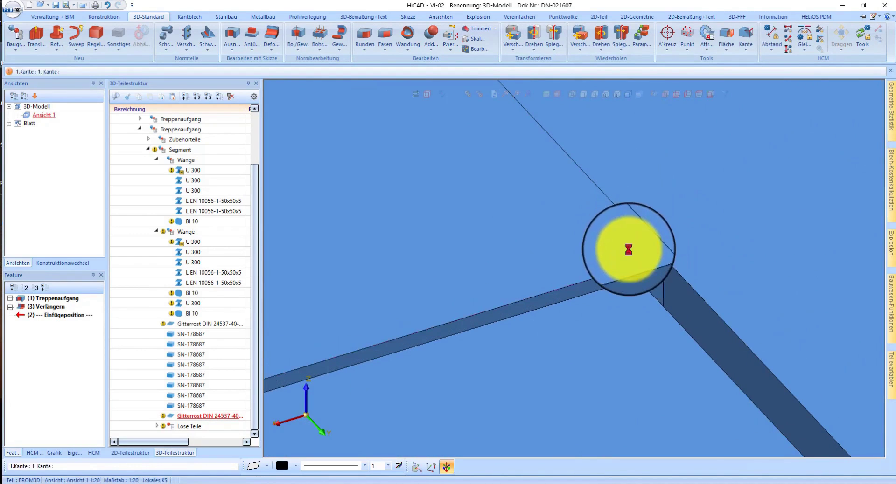
# Extend a second grating edge by 150.
pyautogui.rightClick(630, 249)
pyautogui.click(674, 316)
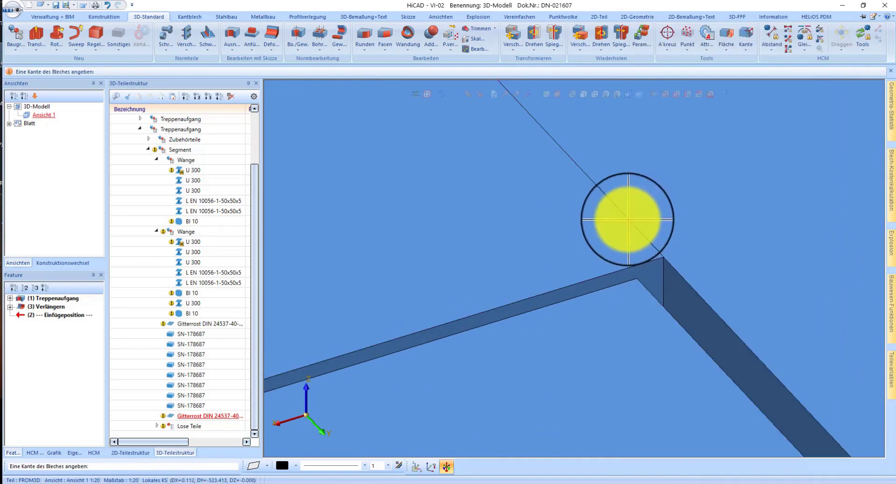
pyautogui.click(626, 227)
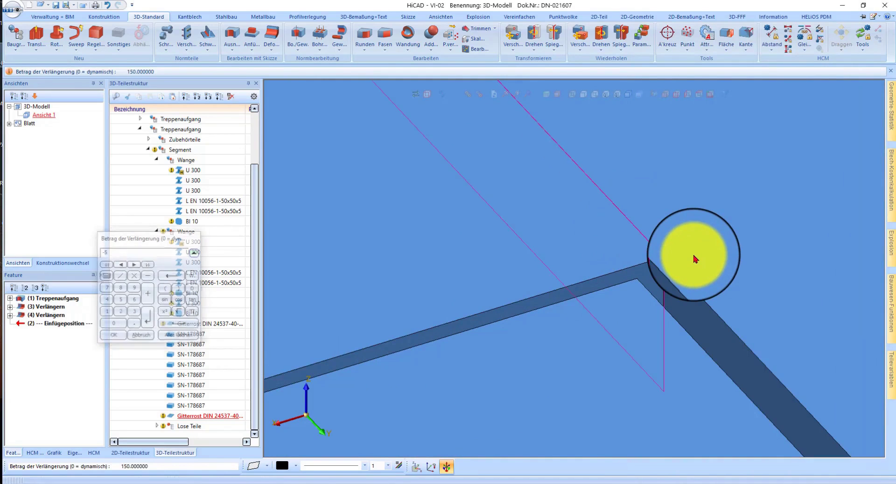
pyautogui.press('Return')
pyautogui.scroll(5, 624, 300)
pyautogui.scroll(3, 745, 387)
pyautogui.scroll(-2, 723, 350)
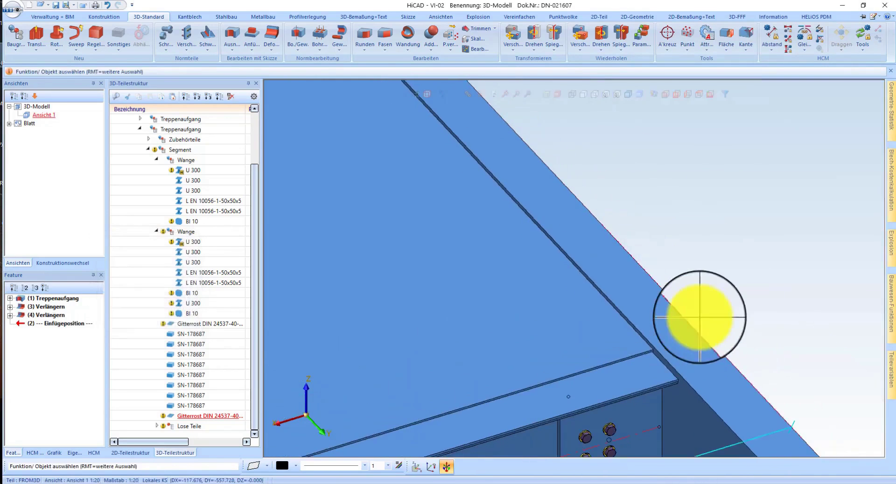
pyautogui.scroll(-4, 700, 316)
pyautogui.scroll(-2, 551, 285)
# Zoom out to bring the whole stair tower into view.
pyautogui.scroll(-2, 590, 280)
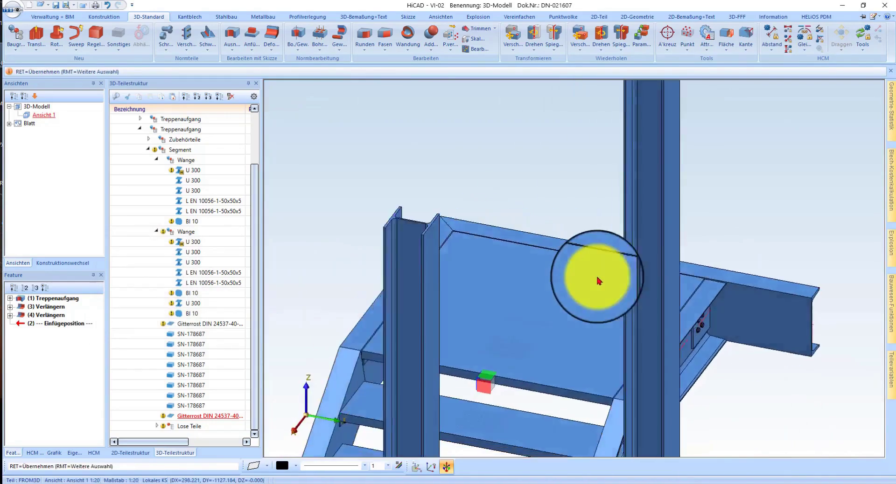
pyautogui.scroll(-2, 610, 276)
pyautogui.scroll(-2, 589, 210)
pyautogui.scroll(5, 553, 287)
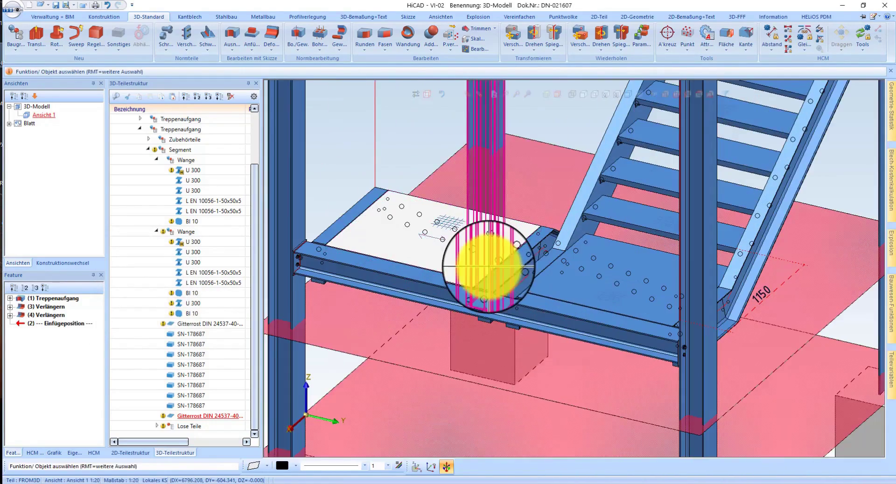
pyautogui.scroll(-2, 548, 290)
pyautogui.scroll(-2, 617, 270)
pyautogui.scroll(-2, 638, 264)
pyautogui.scroll(-2, 591, 325)
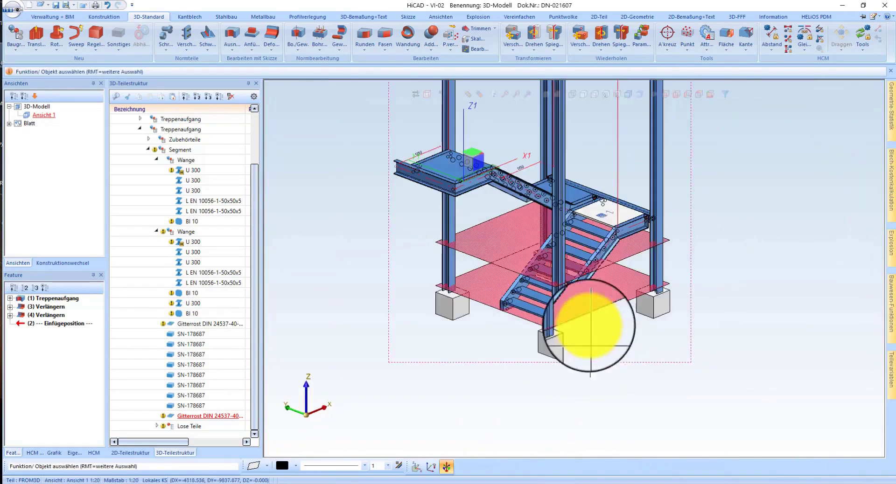
pyautogui.scroll(2, 572, 210)
pyautogui.scroll(1, 461, 273)
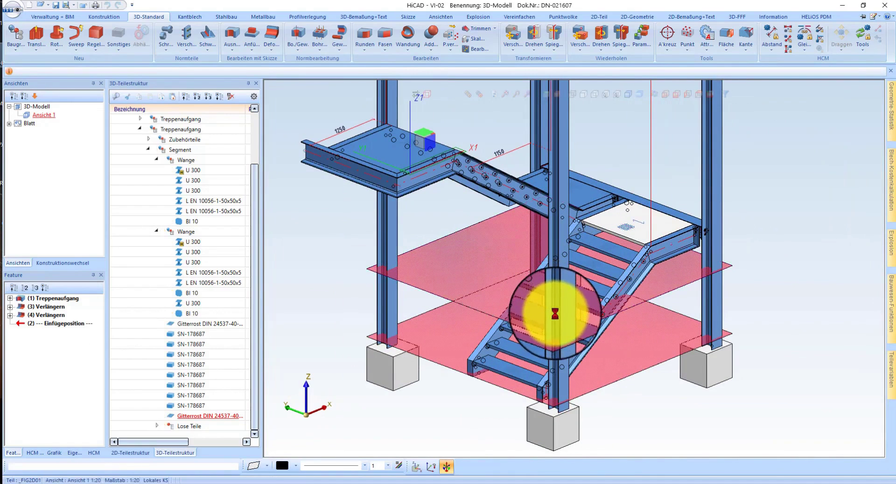
# Orbit the tower to a new angle and open the Bauwesen-Funktionen steel-construction catalogue.
pyautogui.moveTo(583, 245); pyautogui.dragTo(576, 252, button='middle')
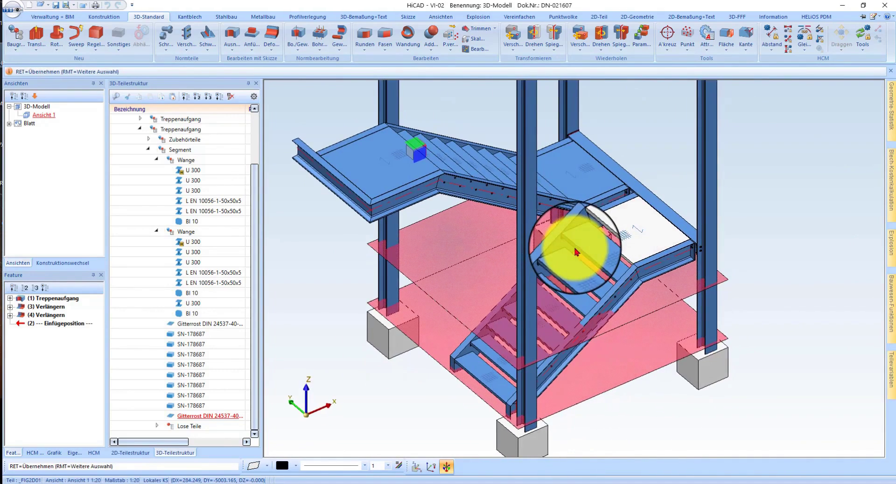
pyautogui.scroll(3, 576, 252)
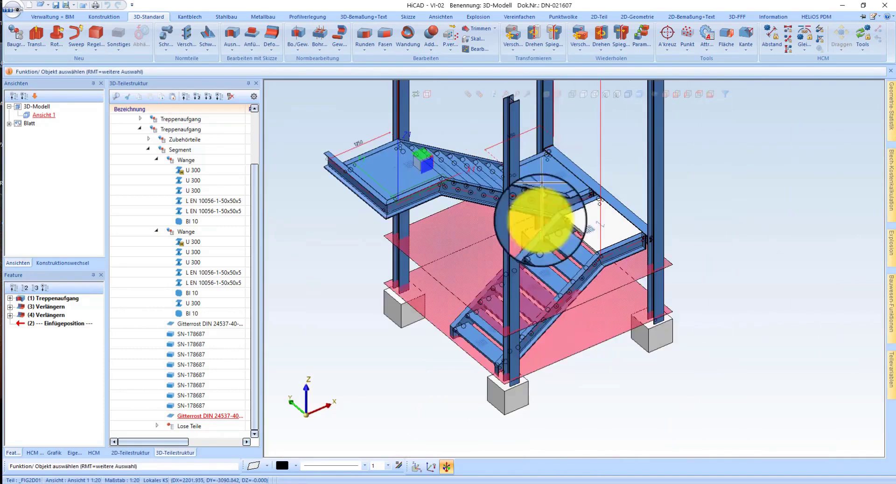
pyautogui.click(892, 310)
pyautogui.scroll(-2, 814, 367)
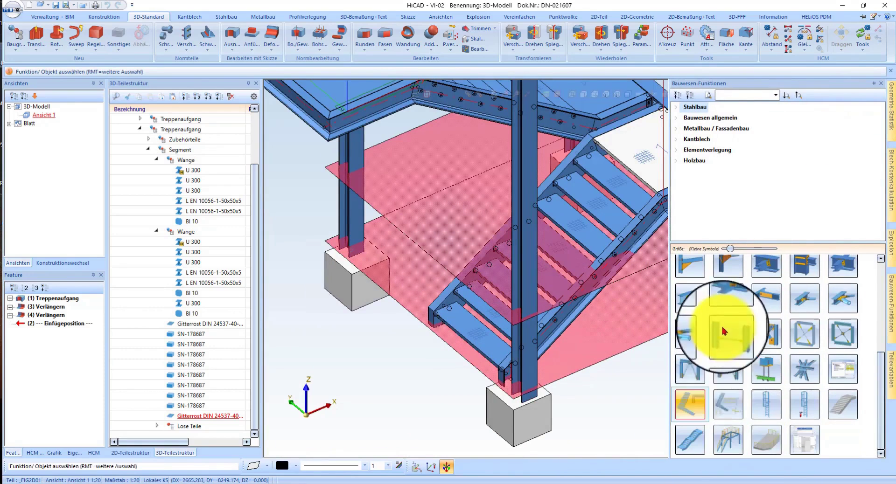
# Start the railing tool and select the first stringer as the railing path.
pyautogui.click(730, 440)
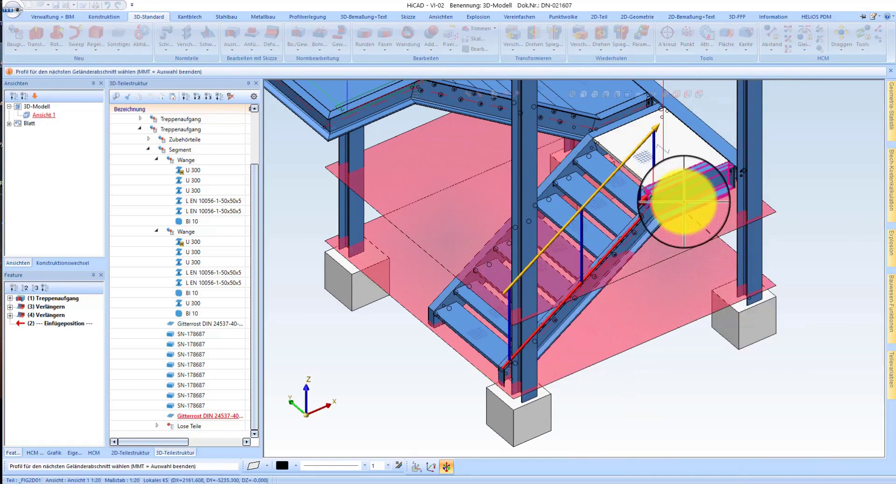
pyautogui.scroll(2, 684, 203)
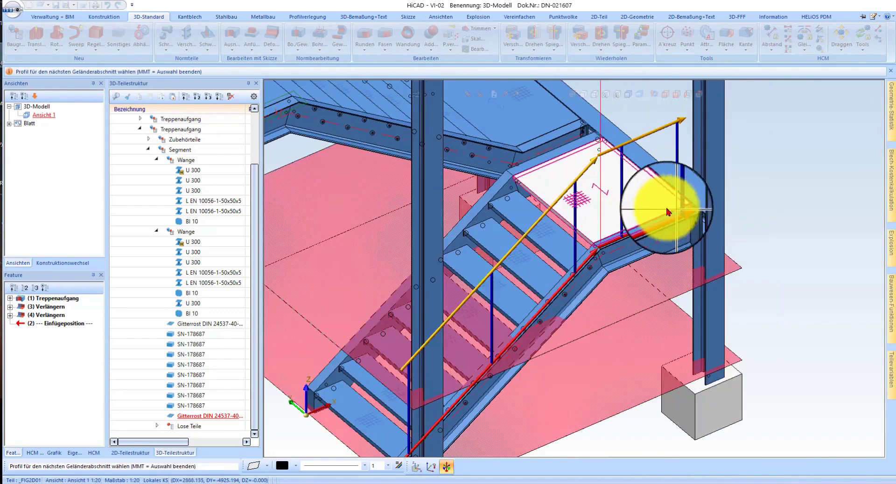
pyautogui.middleClick(668, 212)
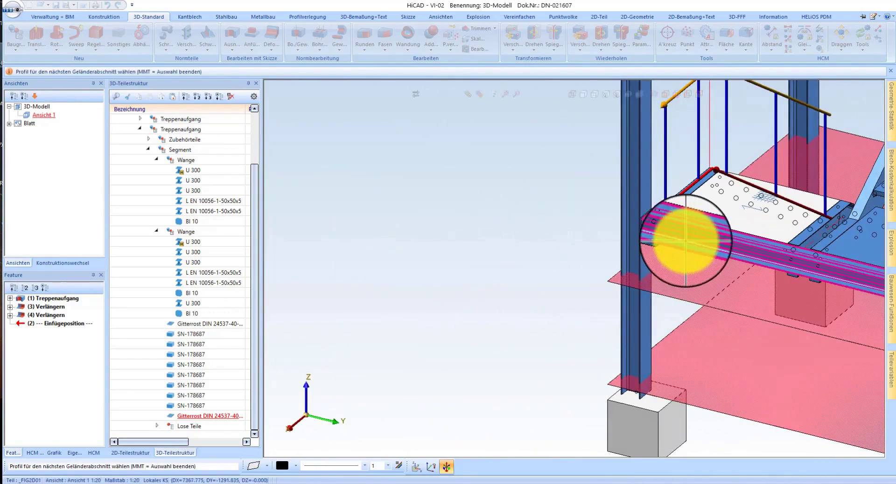
pyautogui.scroll(-3, 537, 257)
pyautogui.scroll(3, 737, 270)
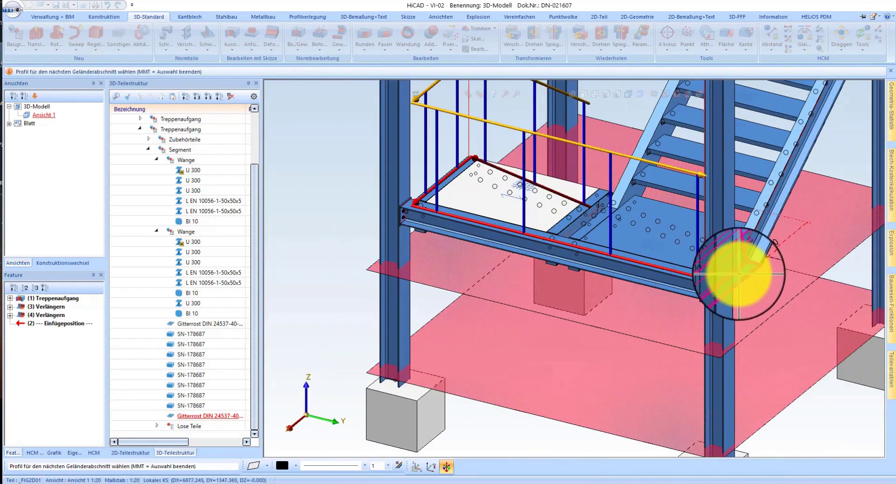
pyautogui.scroll(-3, 726, 198)
pyautogui.scroll(3, 723, 243)
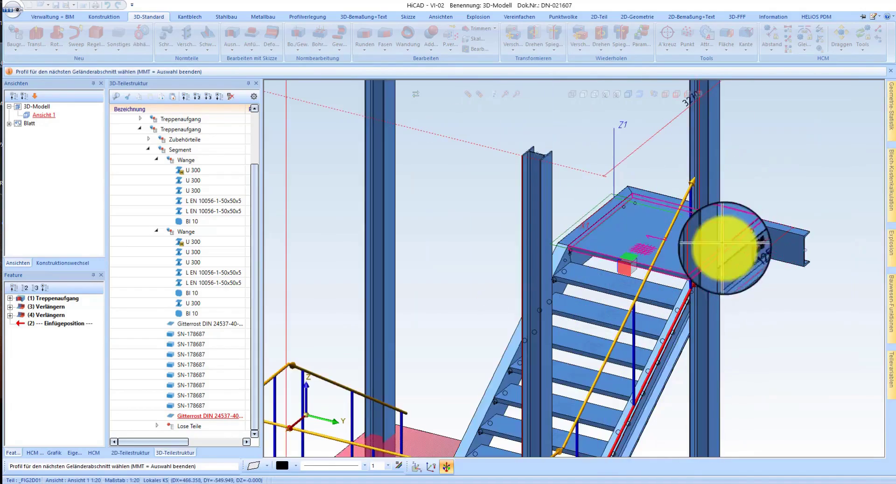
# Add the remaining landing and flight beam sections and finish the path to open the Geländerkonfigurator.
pyautogui.middleClick(720, 261)
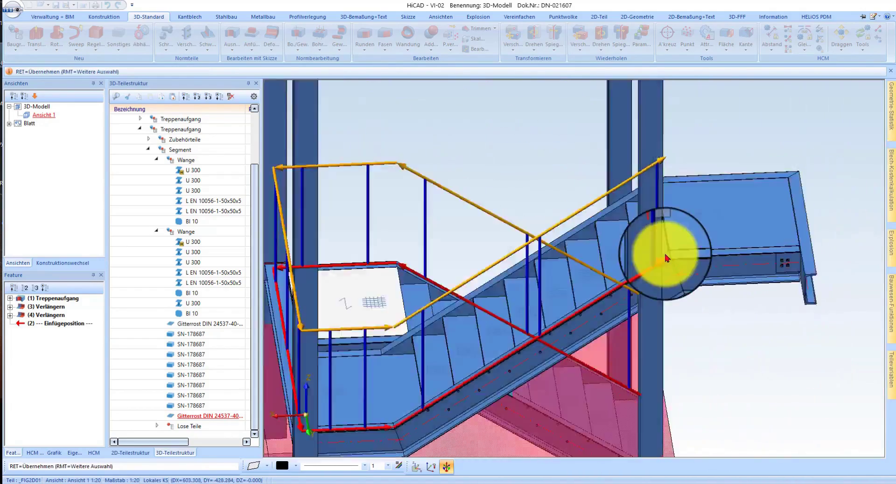
pyautogui.scroll(-3, 666, 258)
pyautogui.scroll(3, 656, 263)
pyautogui.middleClick(655, 264)
pyautogui.scroll(5, 662, 280)
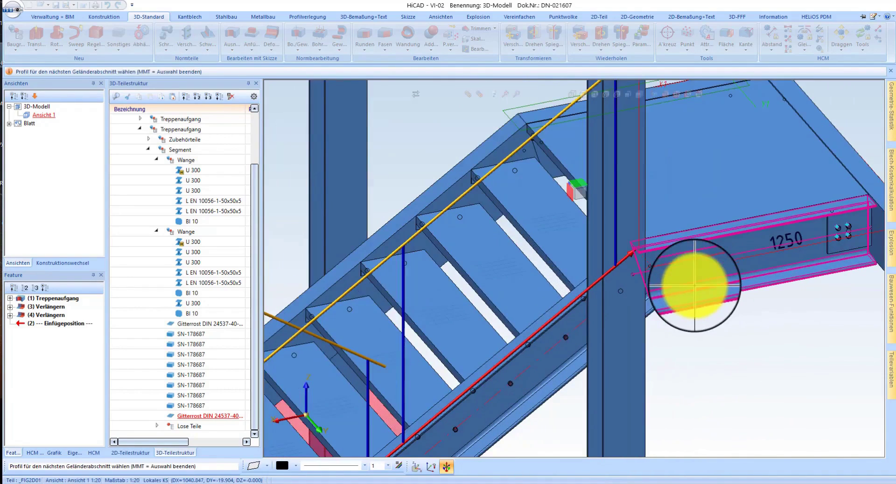
pyautogui.scroll(-3, 635, 325)
pyautogui.scroll(3, 731, 317)
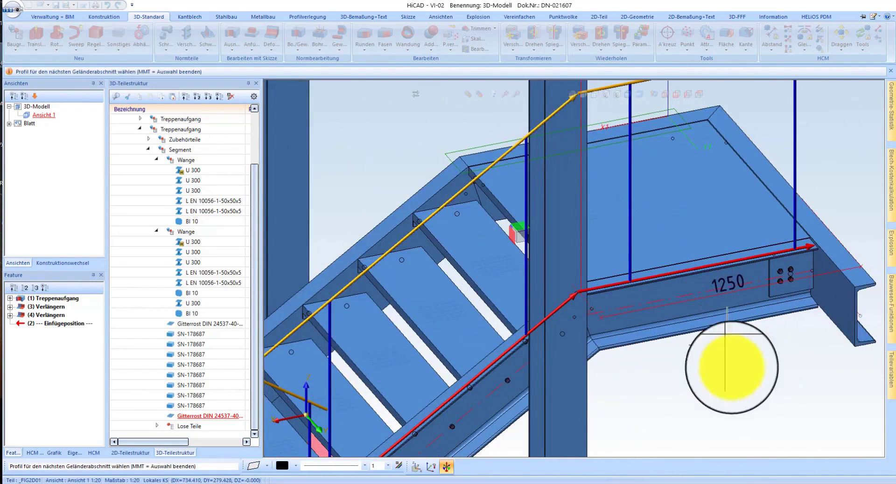
pyautogui.middleClick(694, 407)
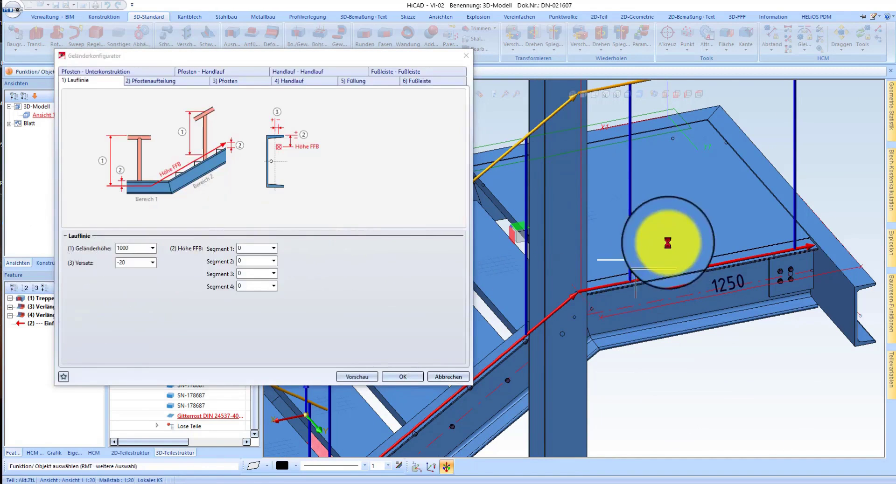
# Show the railing preview and orbit around the upper platform and beam connections to inspect it.
pyautogui.middleClick(712, 236)
pyautogui.scroll(3, 602, 332)
pyautogui.moveTo(618, 363); pyautogui.dragTo(861, 364, button='middle')
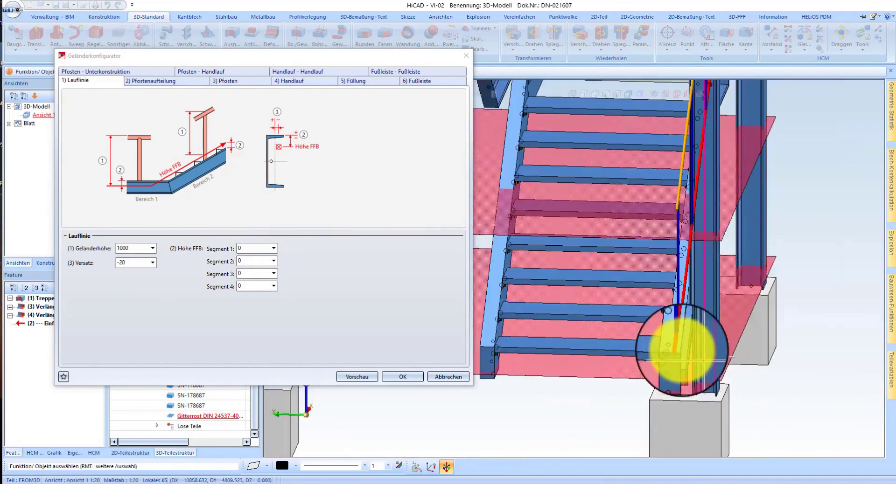
pyautogui.scroll(5, 672, 340)
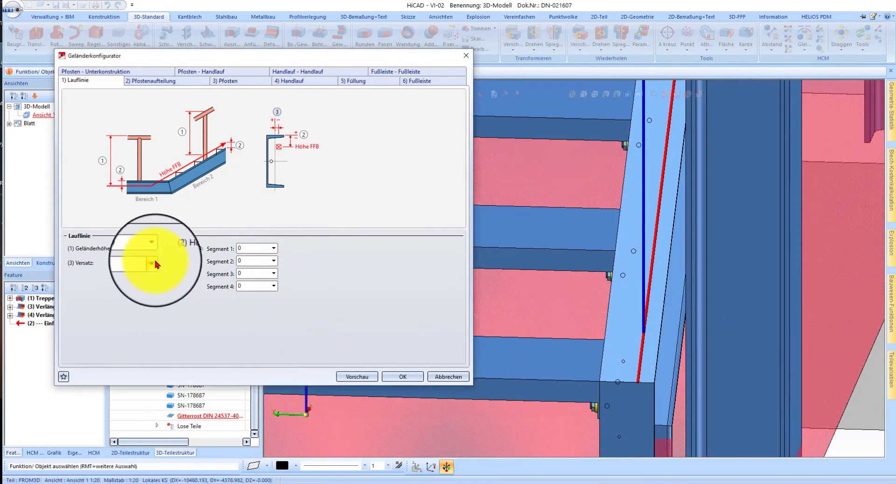
pyautogui.scroll(-5, 630, 376)
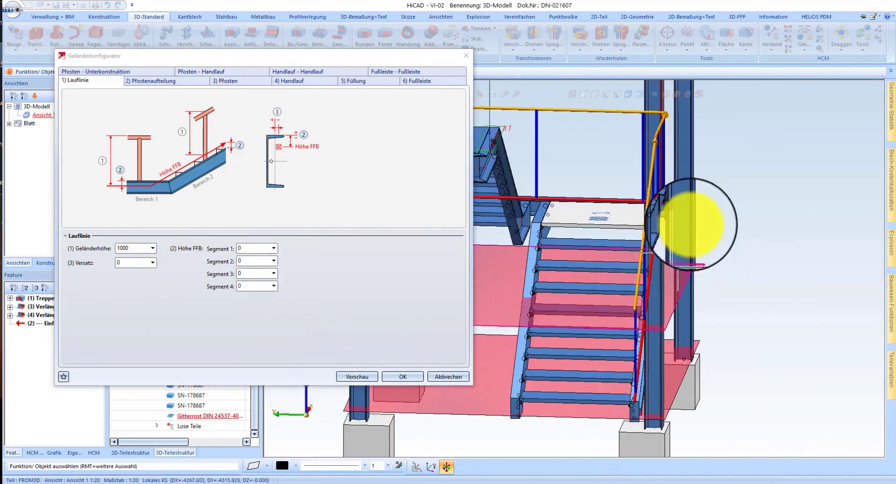
pyautogui.moveTo(624, 214); pyautogui.dragTo(492, 217, button='middle')
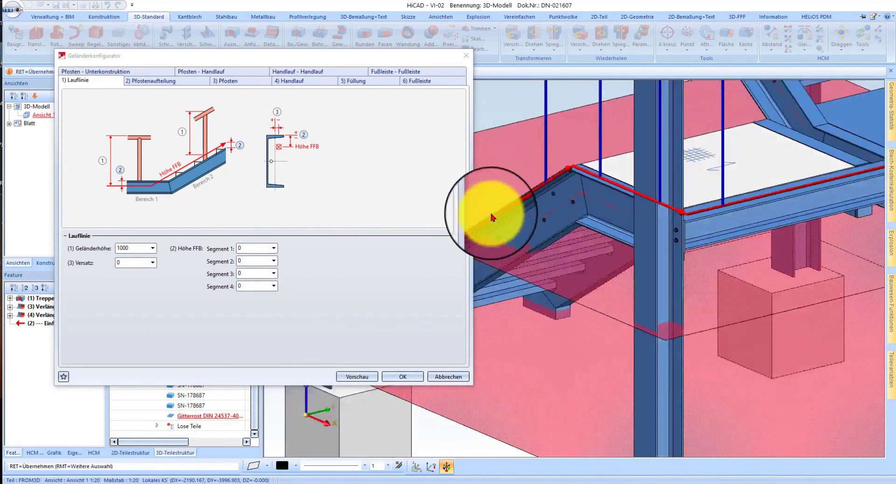
pyautogui.scroll(-3, 493, 217)
pyautogui.scroll(3, 518, 240)
pyautogui.scroll(2, 707, 184)
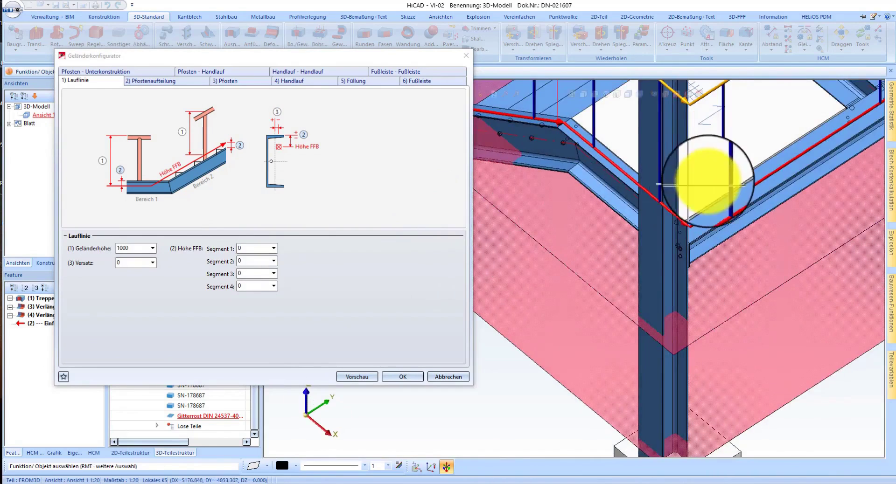
pyautogui.scroll(1, 707, 184)
pyautogui.moveTo(740, 230)
pyautogui.mouseDown(button='middle')
pyautogui.moveTo(689, 184)
pyautogui.moveTo(665, 208)
pyautogui.moveTo(636, 210)
pyautogui.mouseUp(button='middle')
# Set the railing path offset (Versatz) to -20.
pyautogui.click(173, 273)
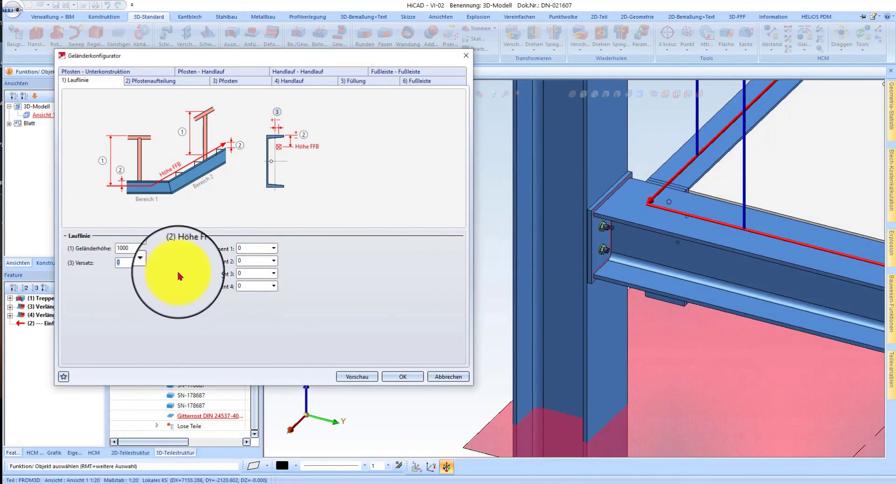
pyautogui.write('20')
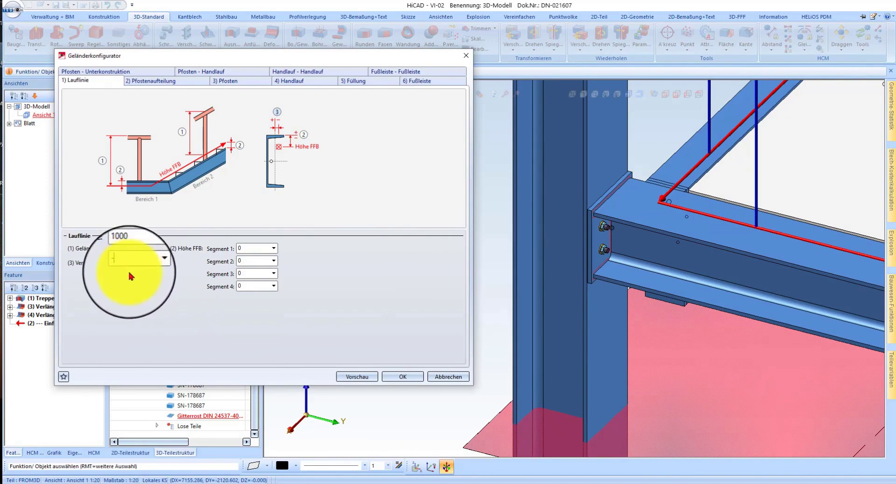
pyautogui.scroll(-2, 636, 320)
pyautogui.moveTo(636, 320)
pyautogui.mouseDown(button='middle')
pyautogui.moveTo(644, 246)
pyautogui.moveTo(627, 258)
pyautogui.moveTo(610, 246)
pyautogui.moveTo(620, 256)
pyautogui.mouseUp(button='middle')
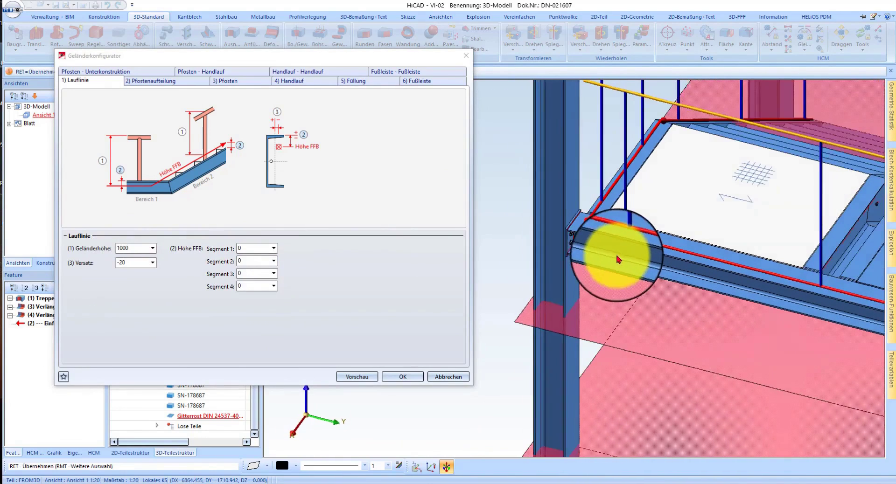
# Switch to the Pfostenaufteilung post distribution settings and refresh the railing preview.
pyautogui.click(160, 82)
pyautogui.scroll(-3, 366, 280)
pyautogui.scroll(-2, 613, 274)
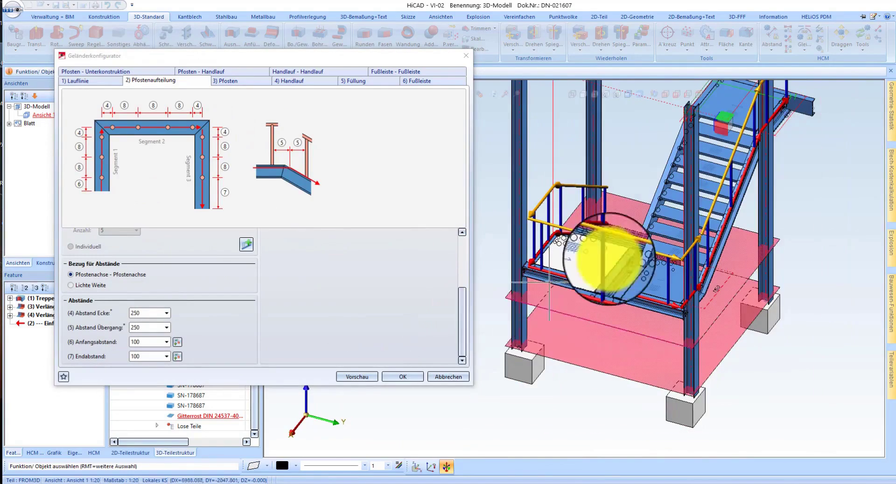
pyautogui.moveTo(613, 274); pyautogui.dragTo(740, 203, button='middle')
pyautogui.scroll(4, 723, 201)
pyautogui.scroll(3, 699, 200)
pyautogui.click(698, 208)
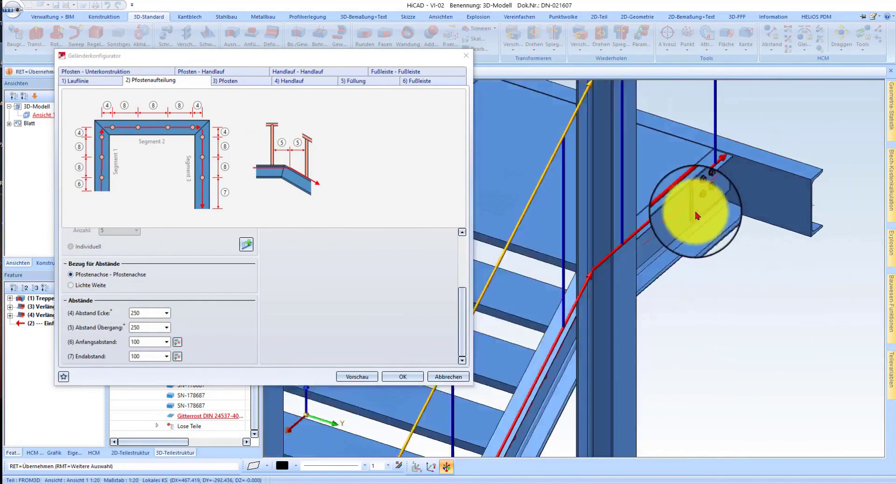
pyautogui.scroll(4, 653, 210)
pyautogui.scroll(-5, 635, 210)
pyautogui.middleClick(632, 210)
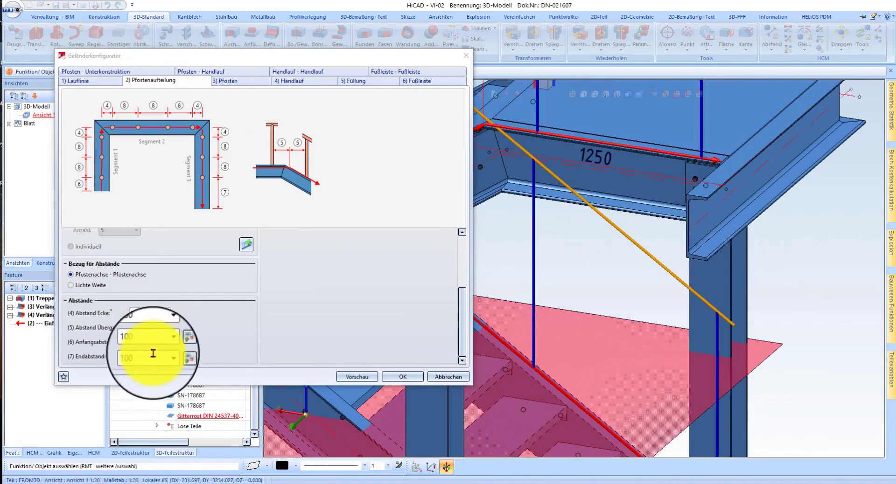
pyautogui.scroll(-2, 560, 224)
pyautogui.scroll(4, 678, 192)
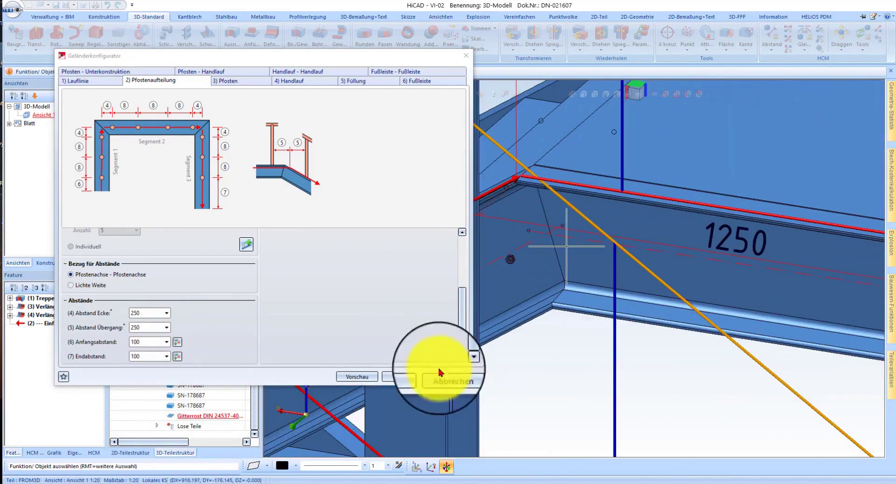
# Set the post end distance, trying 1000 and then 800.
pyautogui.click(148, 356)
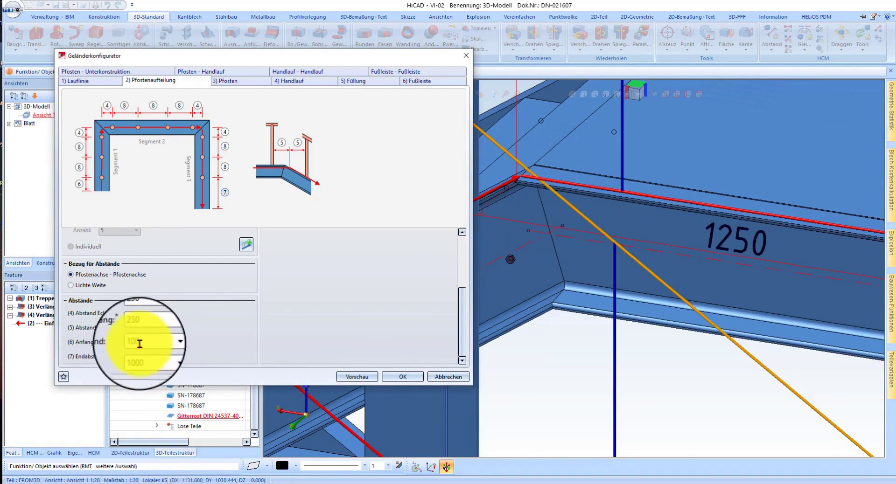
pyautogui.write('0')
pyautogui.click(139, 342)
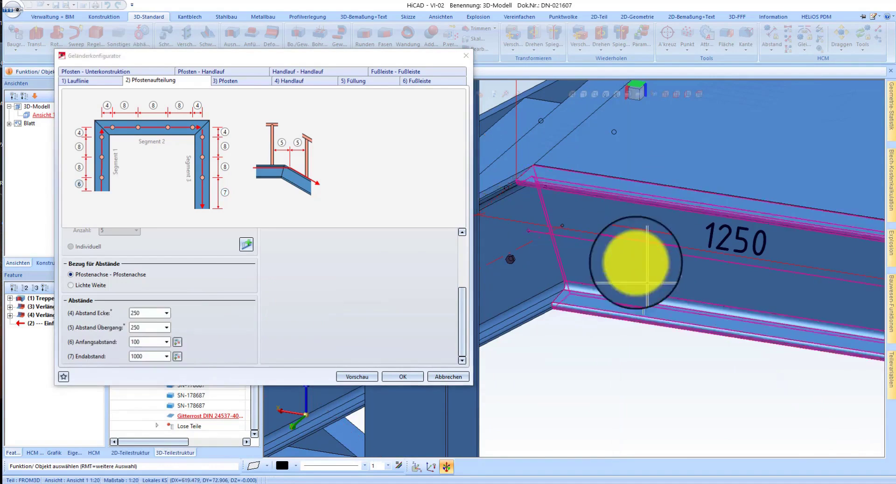
pyautogui.scroll(-3, 662, 258)
pyautogui.moveTo(663, 258); pyautogui.dragTo(690, 270, button='middle')
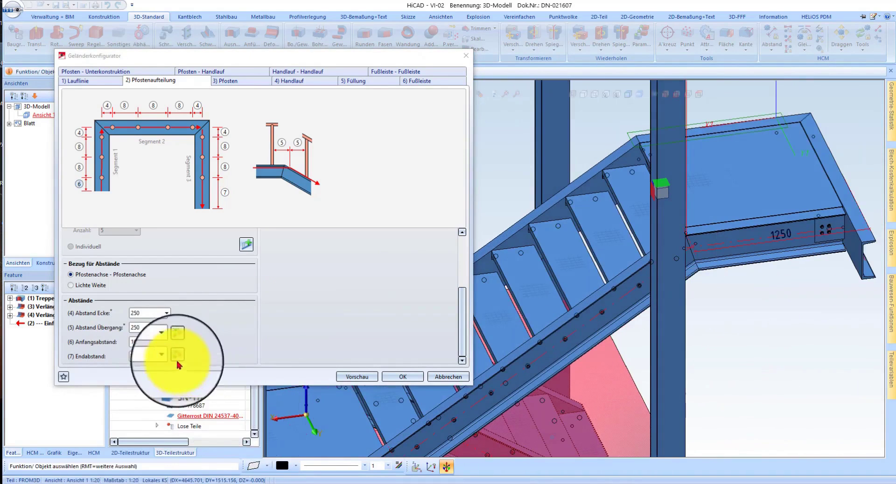
pyautogui.click(150, 356)
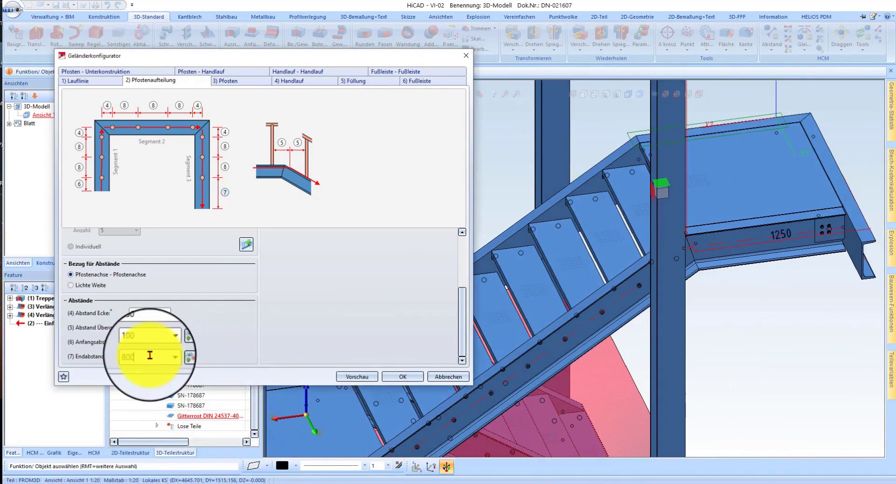
pyautogui.click(150, 342)
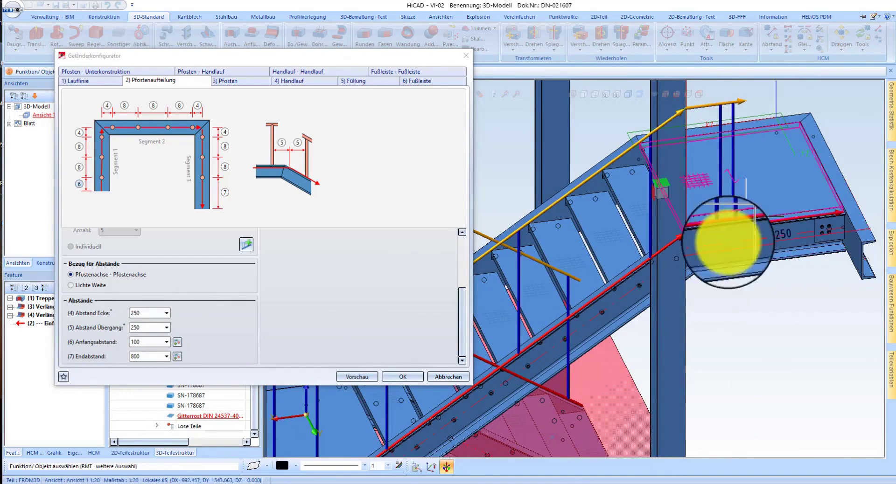
pyautogui.moveTo(738, 248)
pyautogui.mouseDown(button='middle')
pyautogui.moveTo(716, 250)
pyautogui.moveTo(704, 330)
pyautogui.moveTo(704, 240)
pyautogui.moveTo(695, 256)
pyautogui.moveTo(732, 244)
pyautogui.moveTo(689, 250)
pyautogui.mouseUp(button='middle')
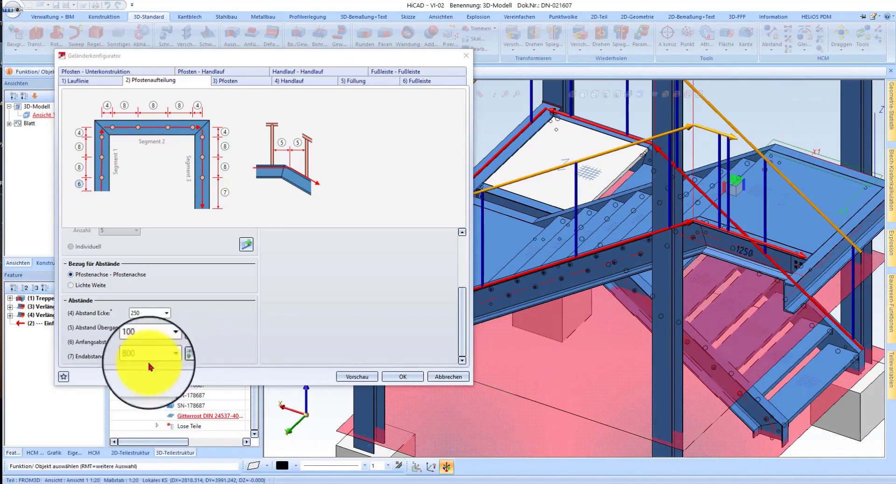
# Set the post transition distance to 100 and apply the spacing to the preview.
pyautogui.doubleClick(148, 327)
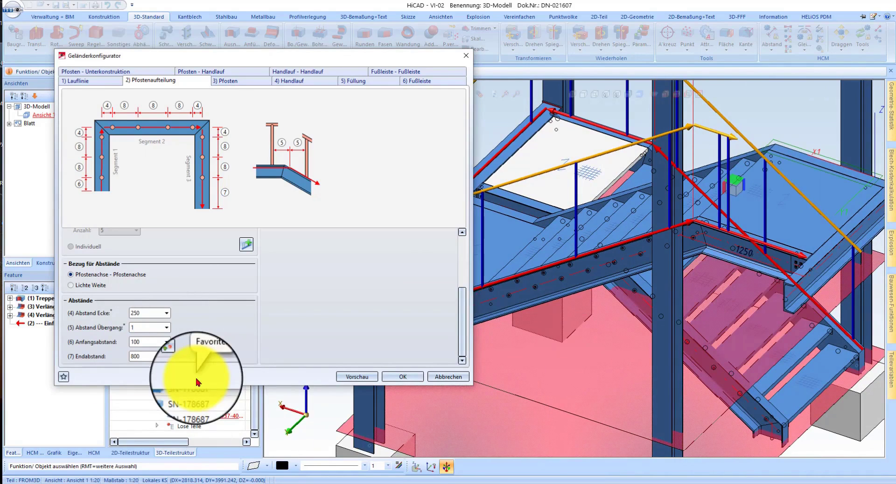
pyautogui.write('100')
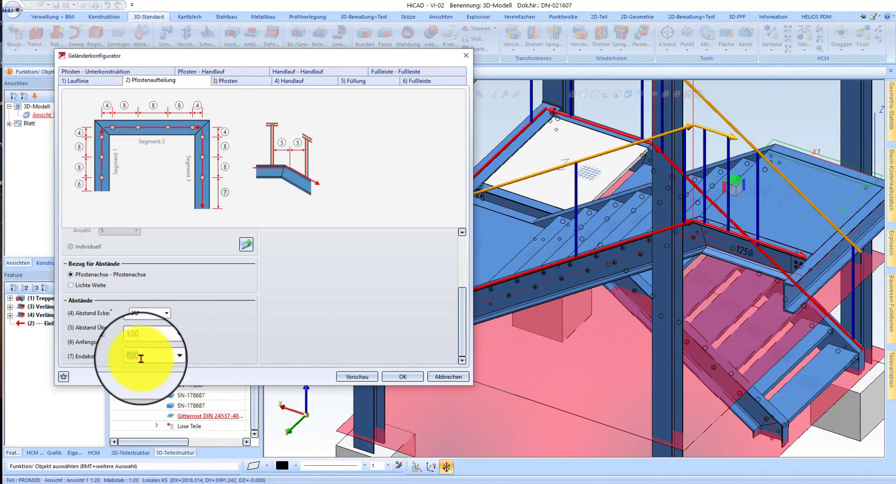
pyautogui.scroll(3, 766, 150)
pyautogui.write('1000')
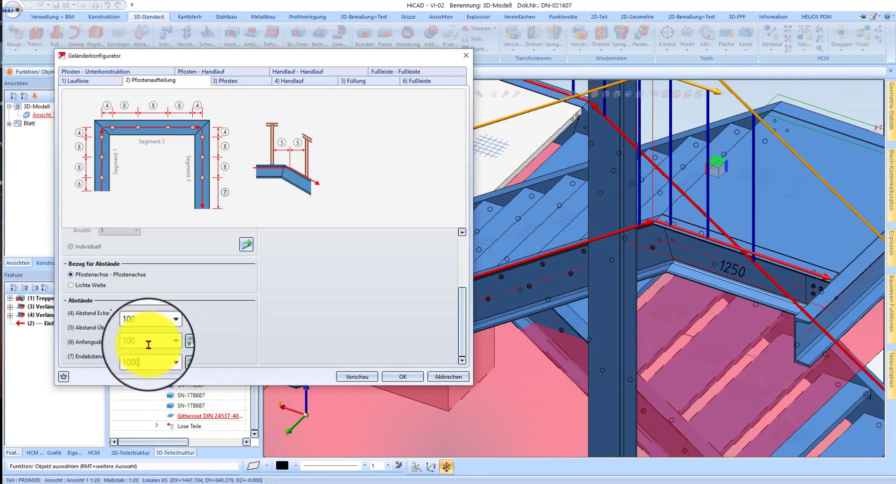
pyautogui.scroll(-5, 700, 299)
pyautogui.scroll(3, 719, 304)
pyautogui.scroll(1, 743, 305)
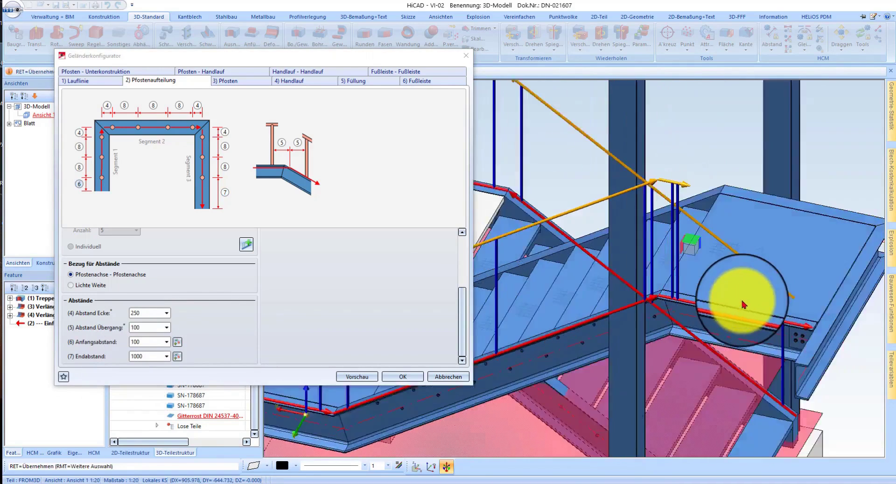
pyautogui.press('Return')
pyautogui.scroll(3, 238, 300)
pyautogui.scroll(2, 327, 289)
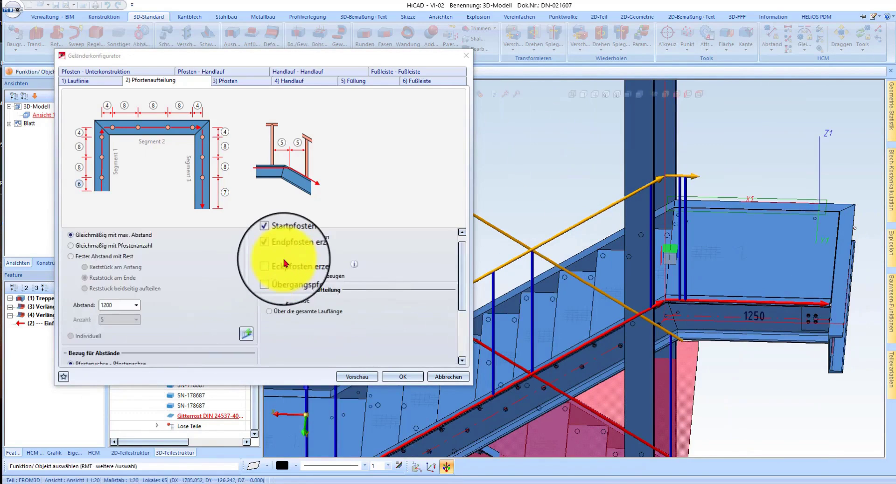
pyautogui.click(291, 278)
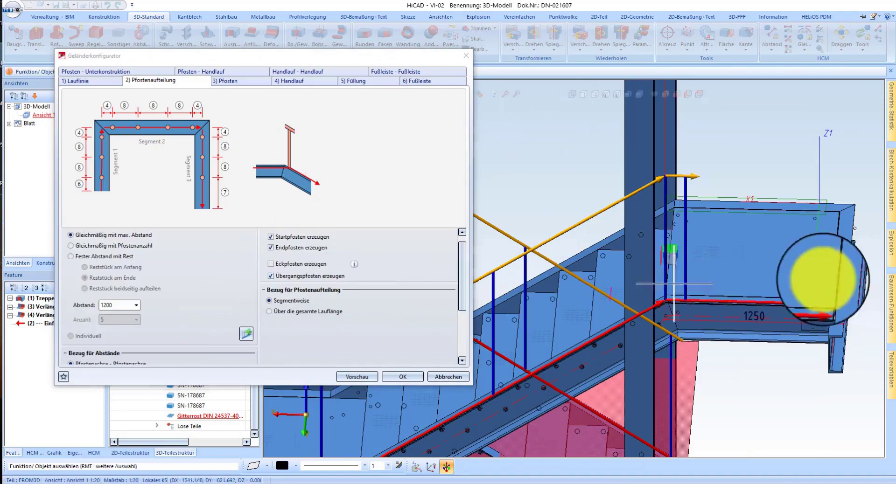
pyautogui.click(711, 299)
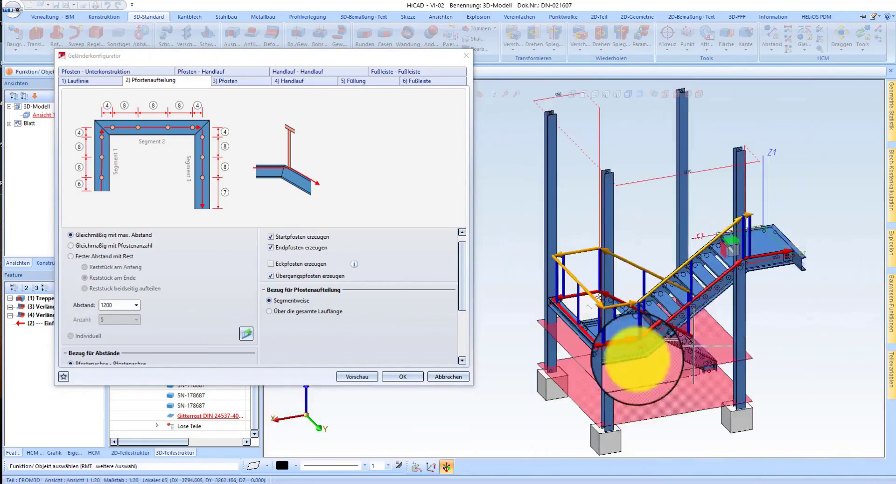
pyautogui.scroll(1, 117, 312)
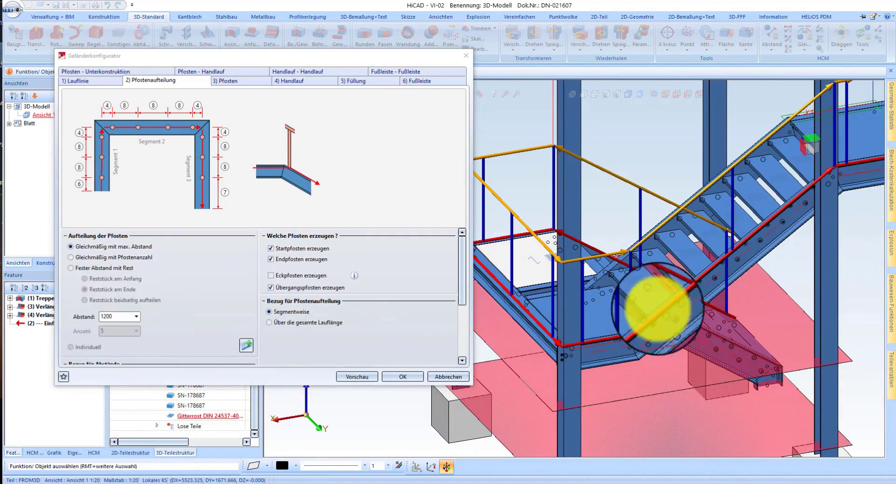
pyautogui.click(246, 345)
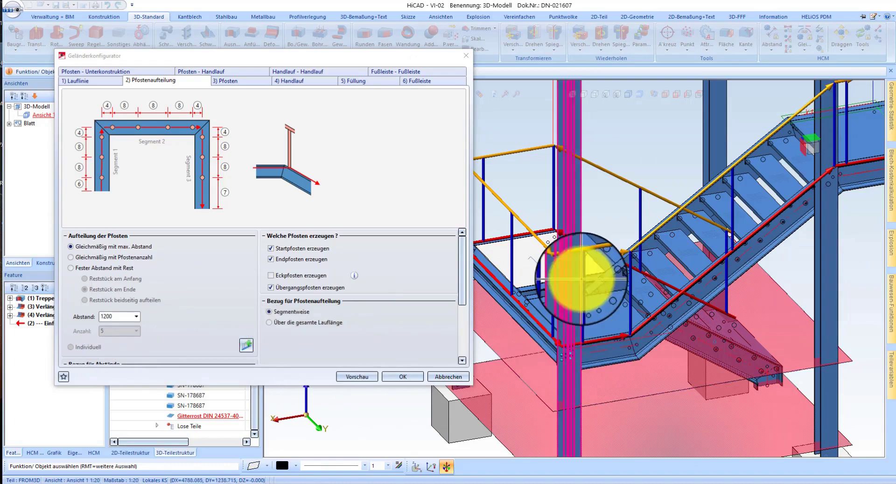
pyautogui.middleClick(675, 290)
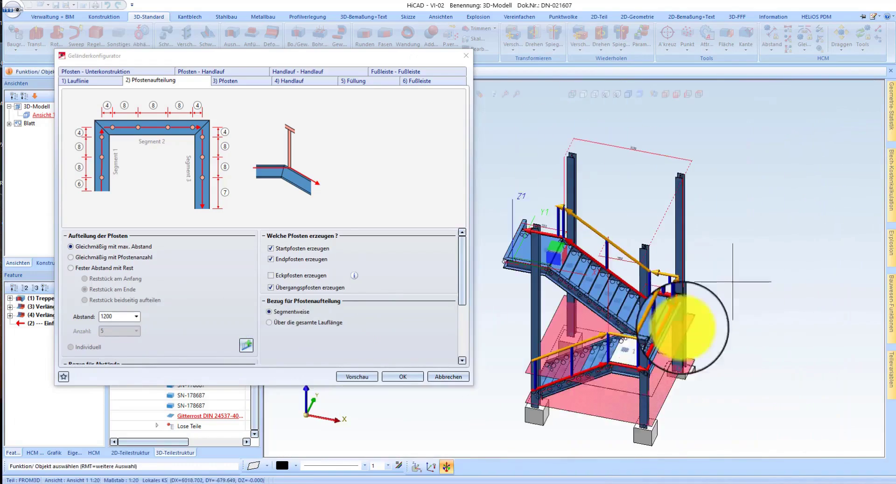
pyautogui.click(612, 347)
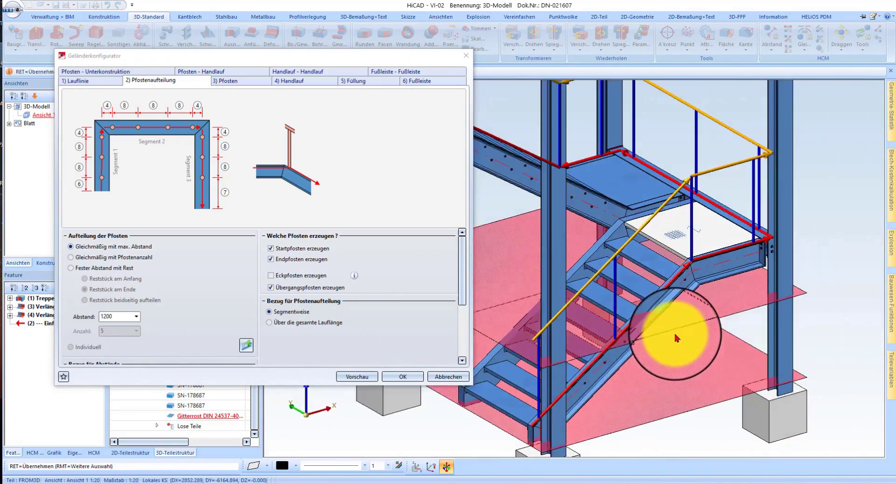
pyautogui.middleClick(675, 337)
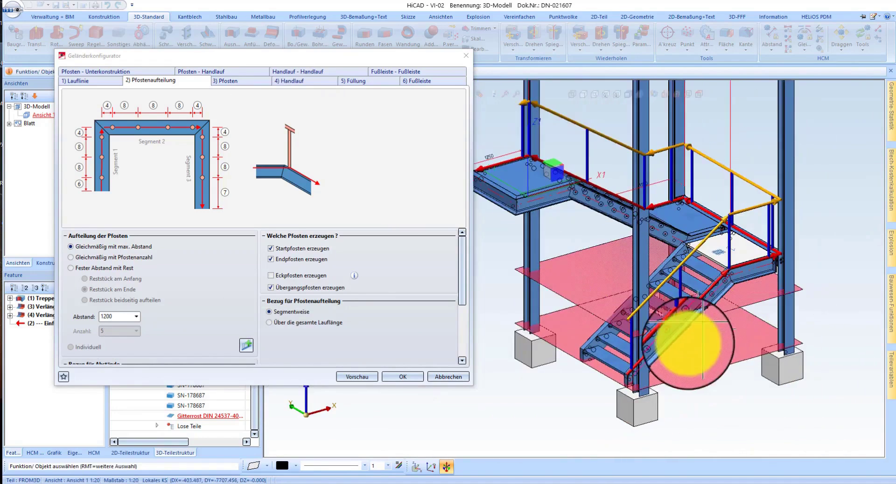
pyautogui.scroll(-3, 137, 307)
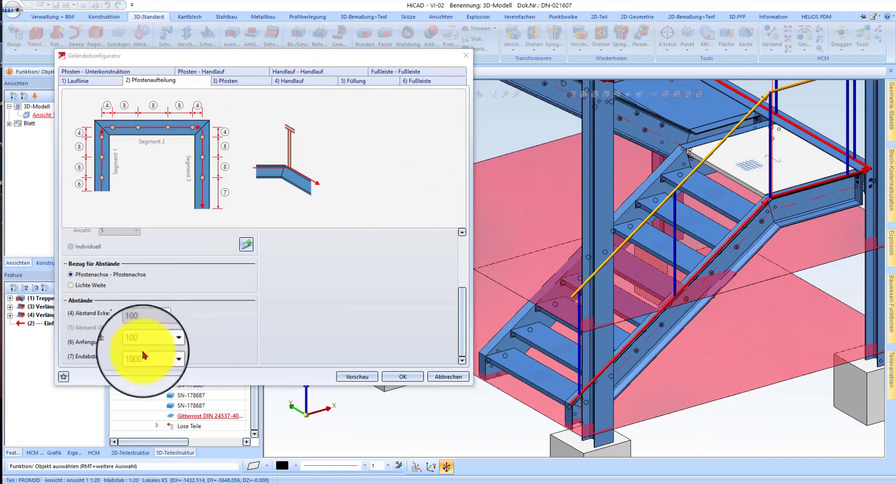
# Review the post and handrail settings and set the infill to Füllung mit Knieleisten.
pyautogui.click(228, 81)
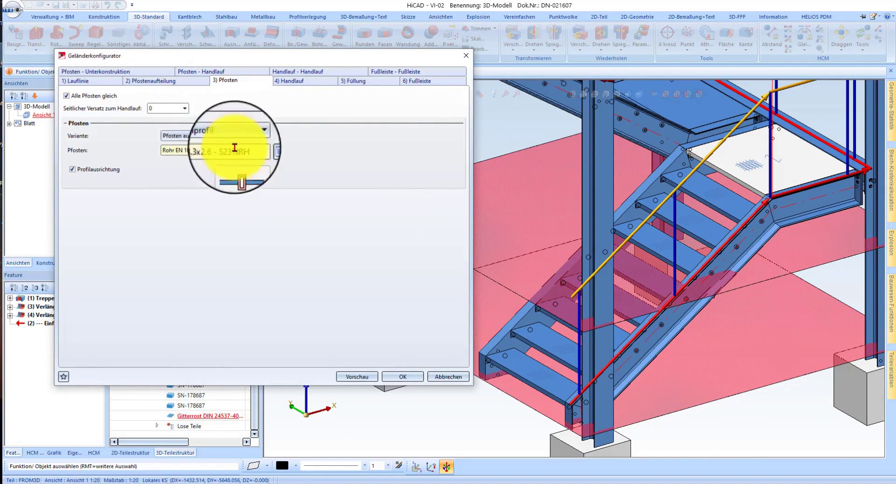
pyautogui.click(298, 81)
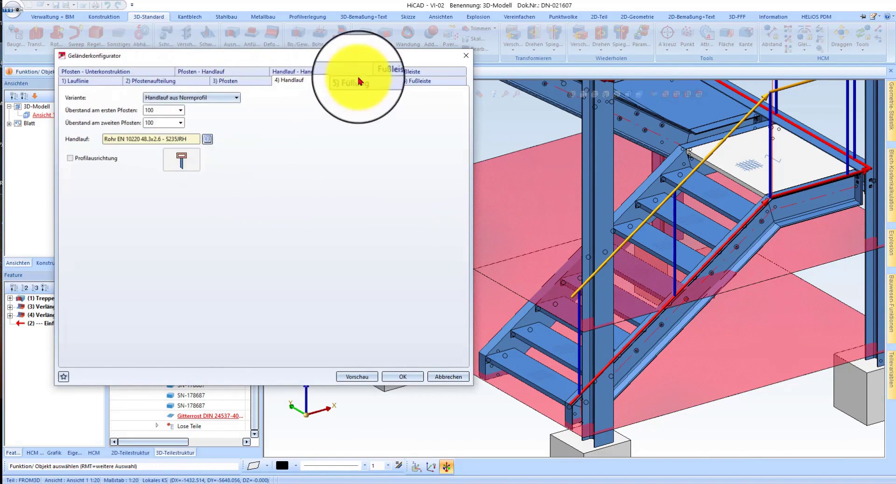
pyautogui.click(358, 81)
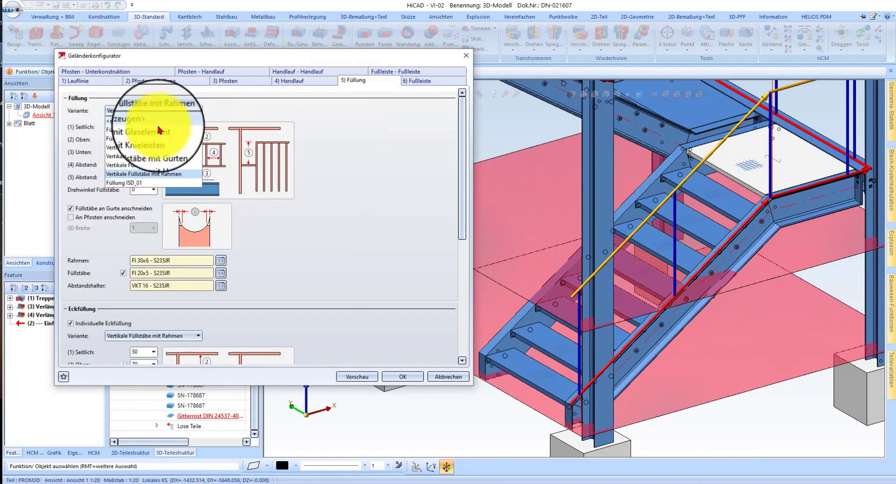
pyautogui.click(150, 140)
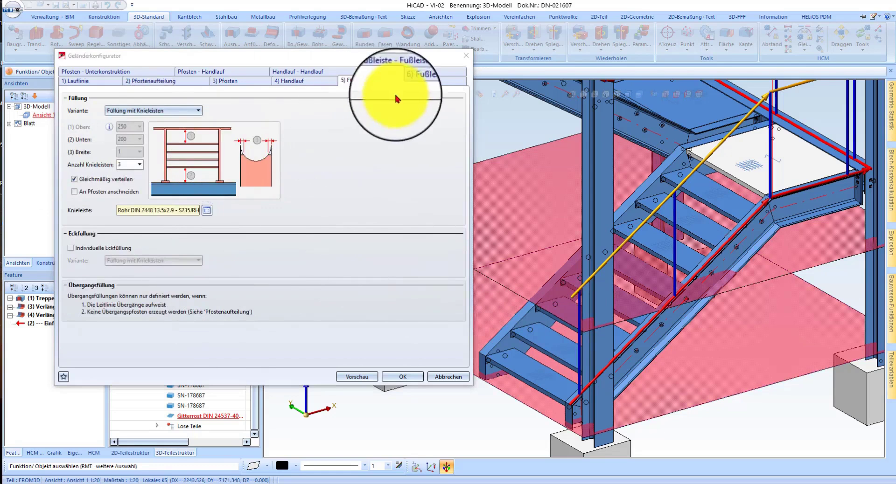
pyautogui.click(421, 83)
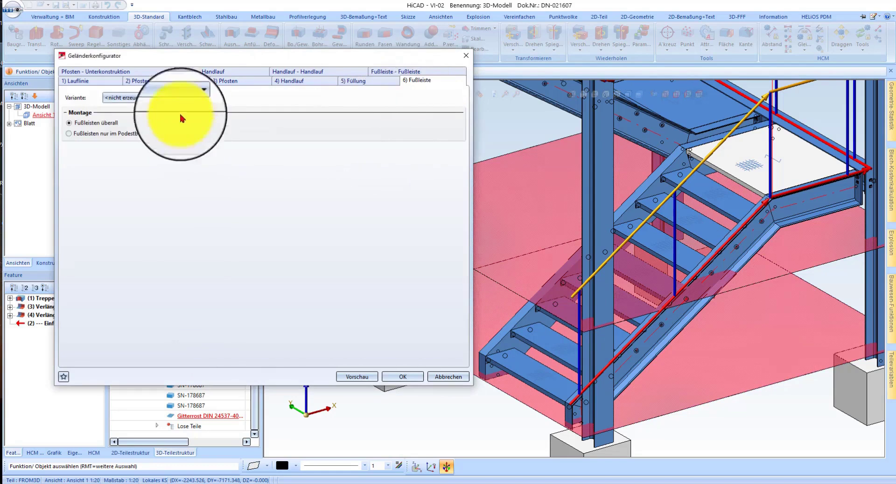
# Check the post, handrail and handrail-joint connection settings, then apply the railing.
pyautogui.click(125, 73)
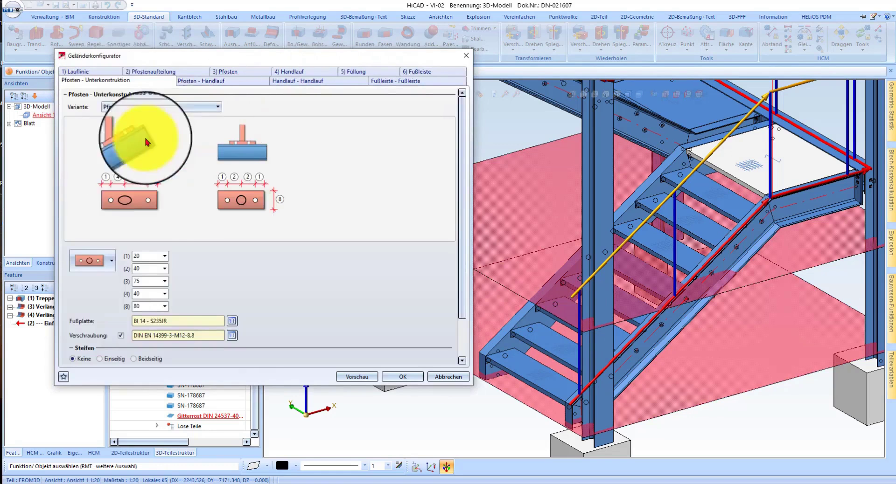
pyautogui.scroll(-3, 156, 304)
pyautogui.scroll(3, 172, 242)
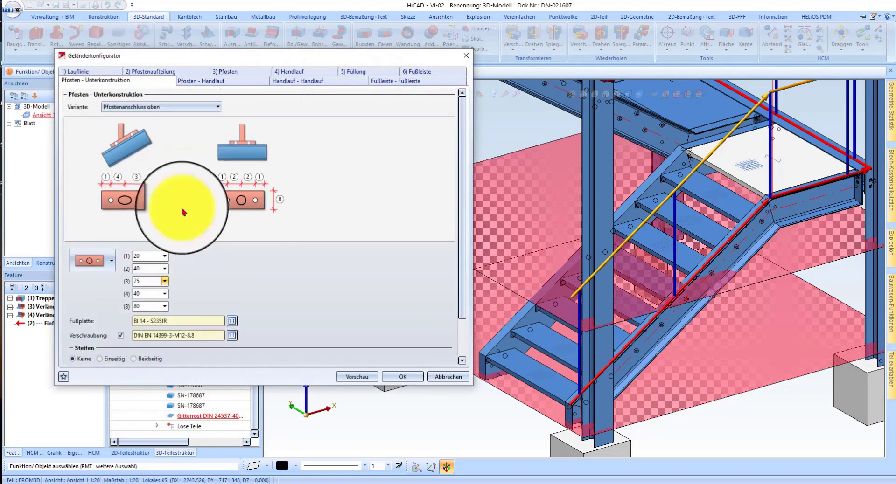
pyautogui.click(215, 81)
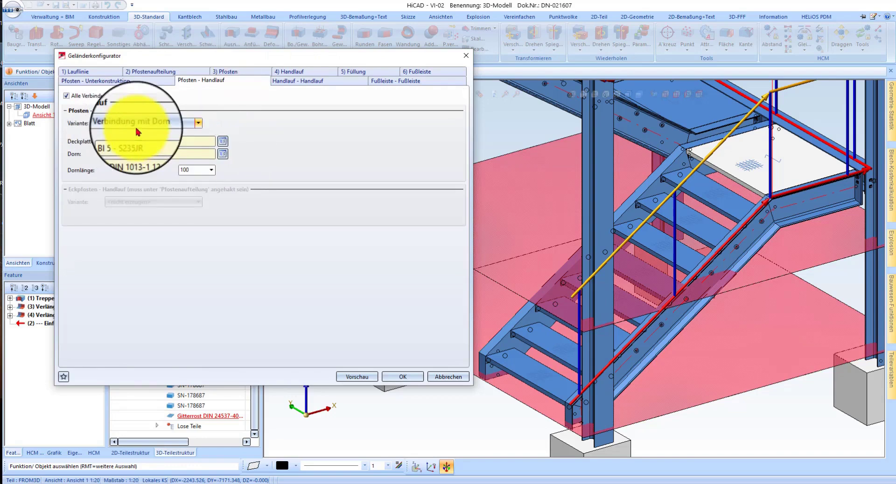
pyautogui.click(305, 85)
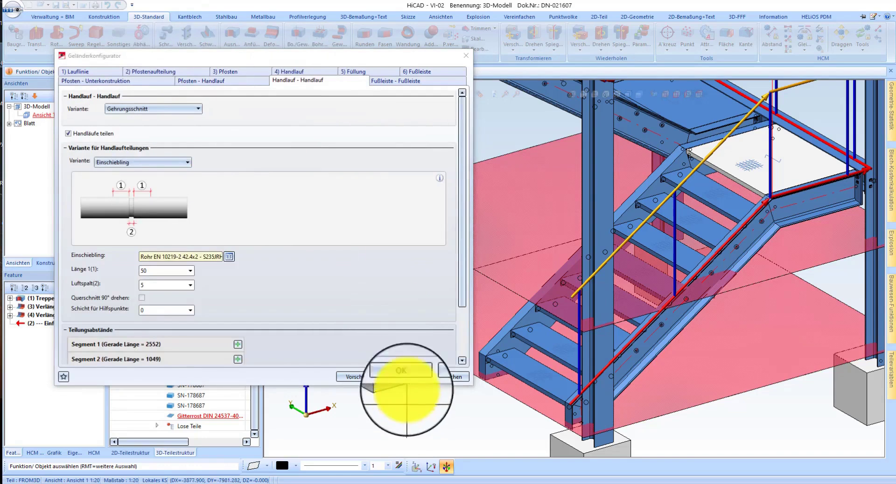
pyautogui.click(401, 377)
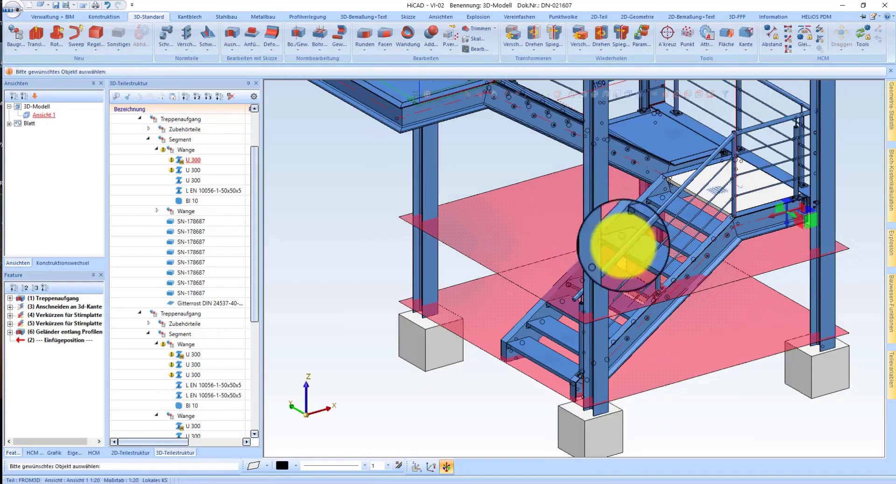
# Orbit and zoom toward the lower landing to inspect the generated knee-rail railing.
pyautogui.scroll(-3, 623, 245)
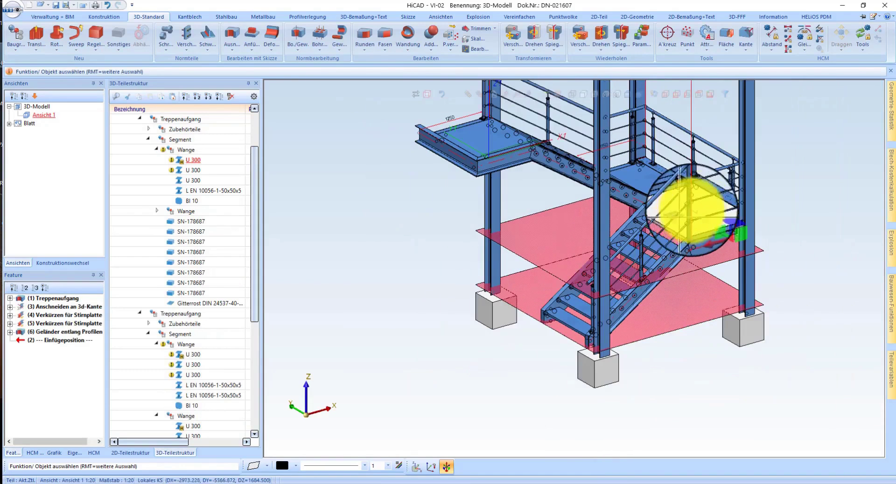
pyautogui.click(690, 200)
pyautogui.moveTo(690, 201)
pyautogui.mouseDown(button='middle')
pyautogui.moveTo(589, 206)
pyautogui.moveTo(821, 153)
pyautogui.mouseUp(button='middle')
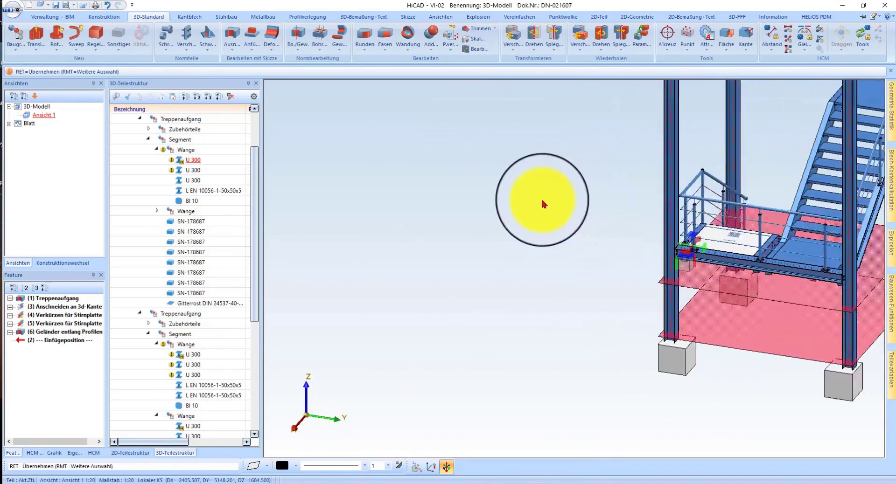
pyautogui.scroll(3, 821, 152)
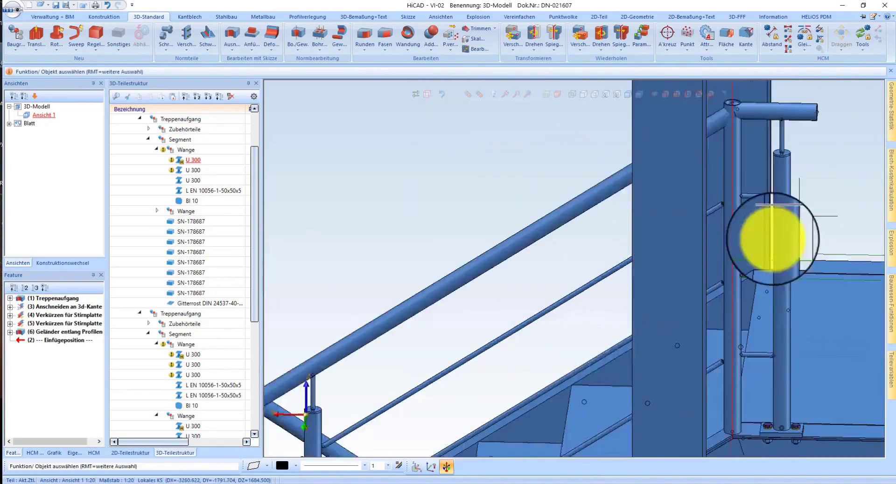
pyautogui.scroll(2, 765, 243)
pyautogui.scroll(2, 747, 270)
pyautogui.scroll(-3, 685, 357)
pyautogui.scroll(3, 680, 150)
pyautogui.scroll(-3, 676, 156)
pyautogui.scroll(3, 680, 259)
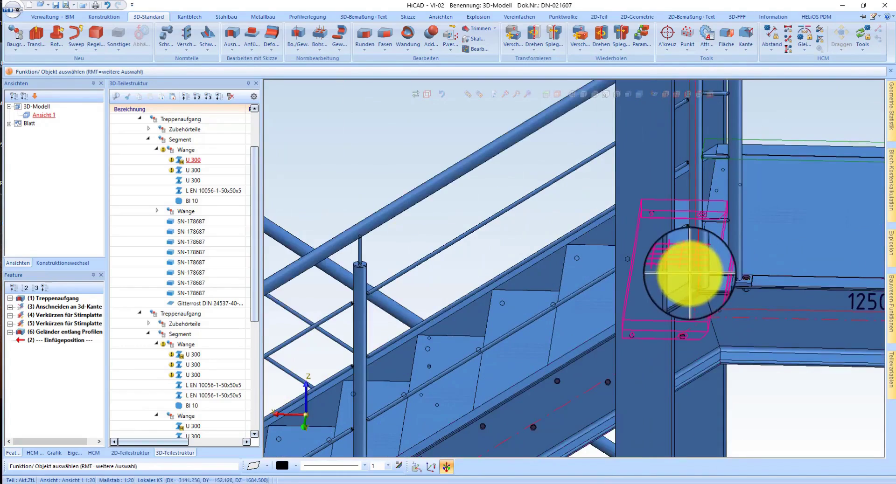
# Zoom in on the landing railing and double-click it to reopen the Geländerkonfigurator.
pyautogui.scroll(-2, 700, 274)
pyautogui.scroll(2, 704, 275)
pyautogui.scroll(-3, 746, 229)
pyautogui.scroll(3, 709, 310)
pyautogui.scroll(-3, 480, 425)
pyautogui.scroll(3, 523, 345)
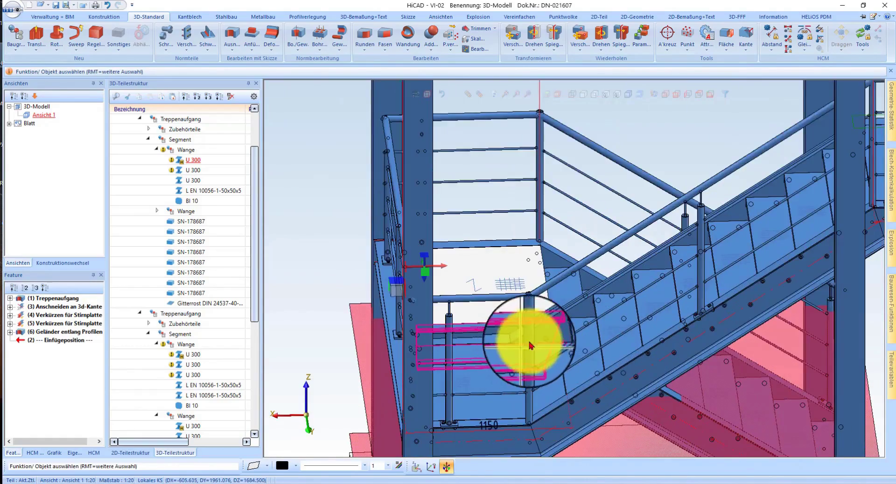
pyautogui.scroll(-3, 530, 346)
pyautogui.scroll(2, 560, 334)
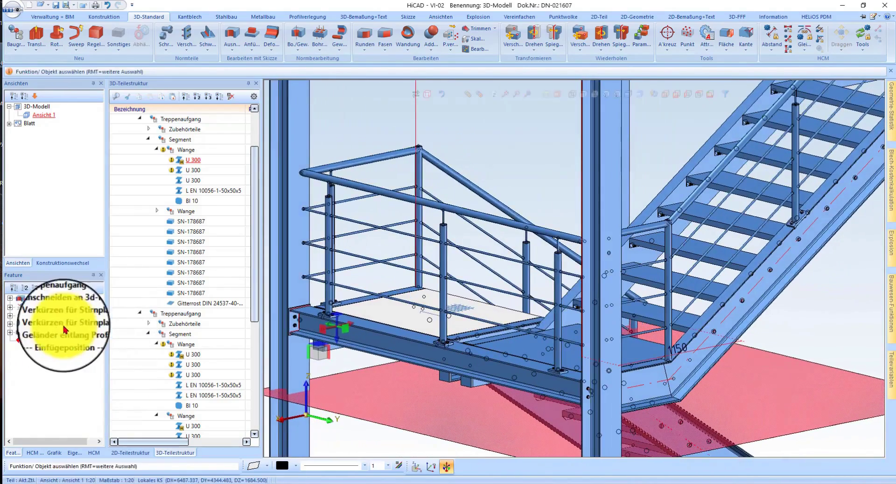
pyautogui.doubleClick(517, 276)
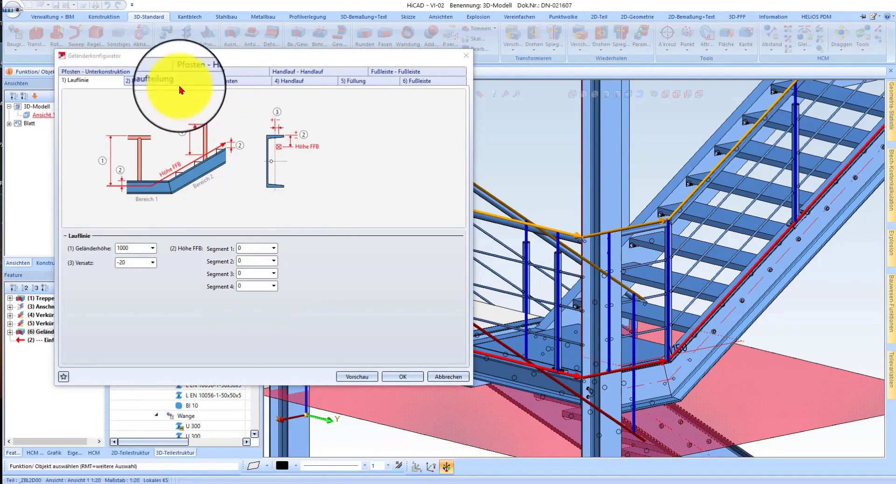
# In Pfostenaufteilung, set post distances (corner 250, transition 100, start 100, end 800) and disable transition posts.
pyautogui.click(183, 85)
pyautogui.click(285, 289)
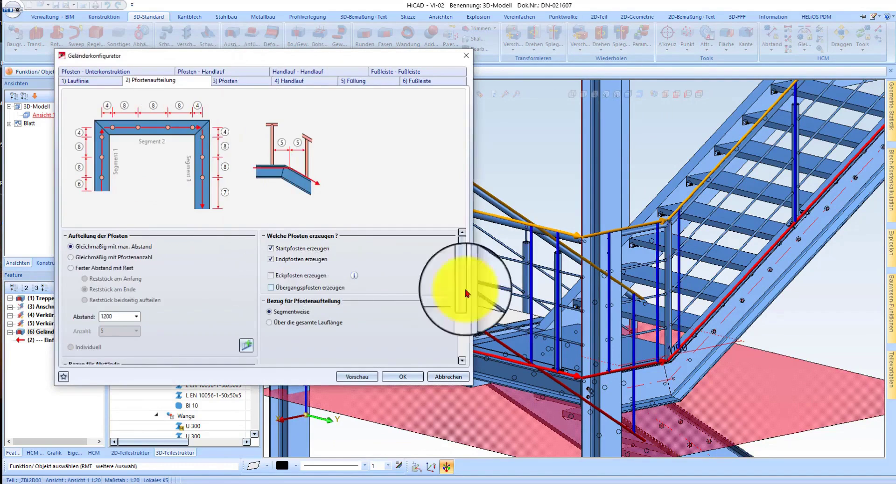
pyautogui.scroll(2, 694, 308)
pyautogui.scroll(-2, 747, 289)
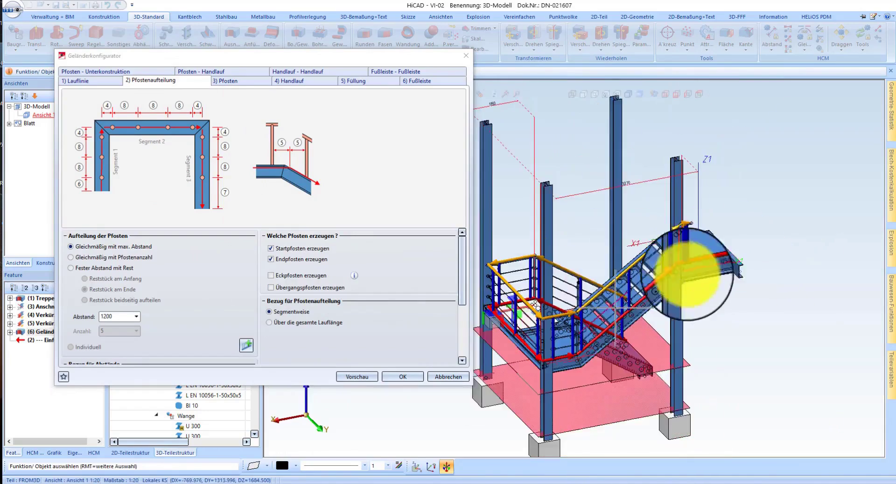
pyautogui.scroll(3, 820, 252)
pyautogui.scroll(2, 680, 269)
pyautogui.moveTo(680, 269)
pyautogui.mouseDown(button='middle')
pyautogui.moveTo(610, 260)
pyautogui.moveTo(609, 314)
pyautogui.moveTo(636, 200)
pyautogui.mouseUp(button='middle')
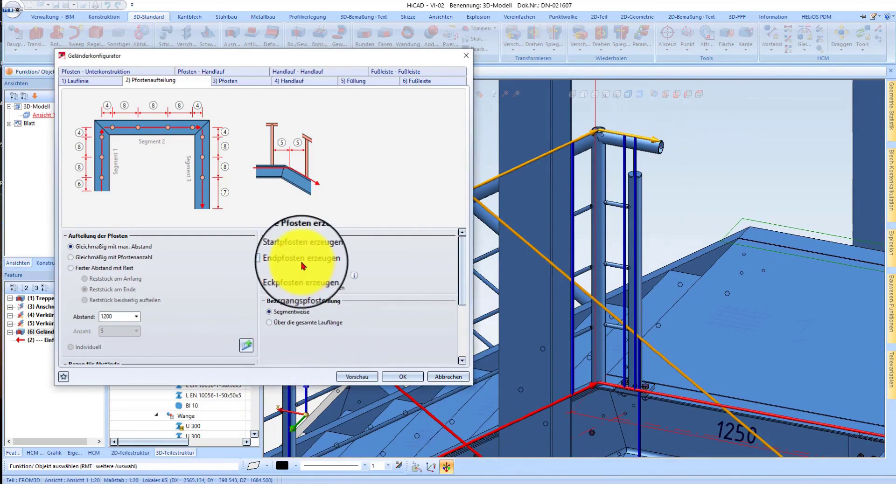
pyautogui.scroll(-2, 746, 259)
pyautogui.scroll(2, 733, 270)
pyautogui.scroll(2, 691, 298)
# Check the landing corner and landing beam, then apply the settings to build the railing.
pyautogui.click(689, 306)
pyautogui.moveTo(689, 306); pyautogui.dragTo(684, 306, button='middle')
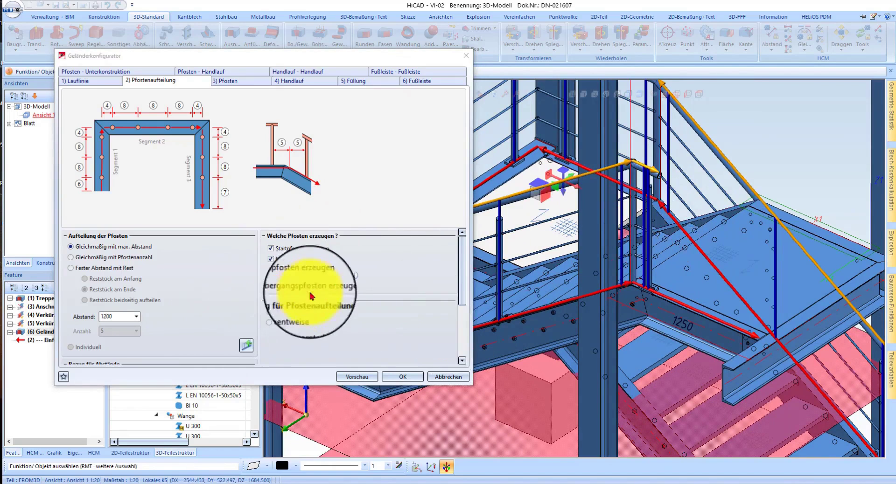
pyautogui.scroll(-1, 234, 276)
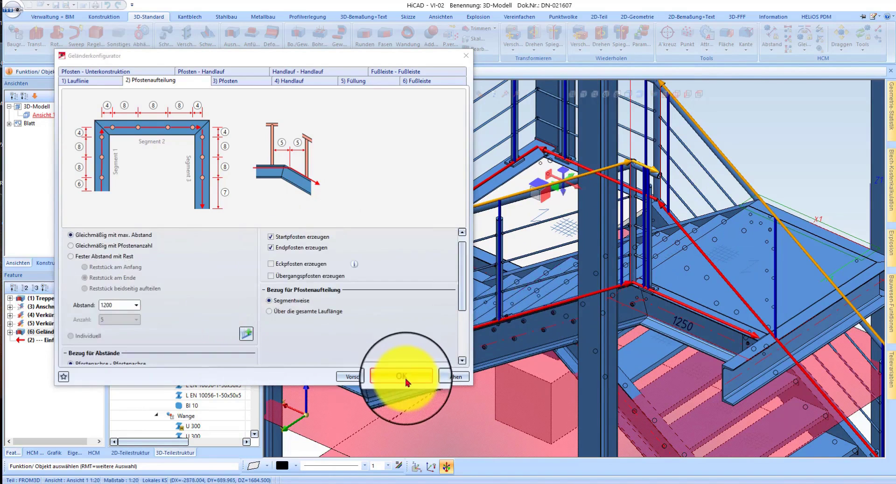
pyautogui.scroll(2, 636, 275)
pyautogui.scroll(2, 644, 310)
pyautogui.scroll(2, 604, 282)
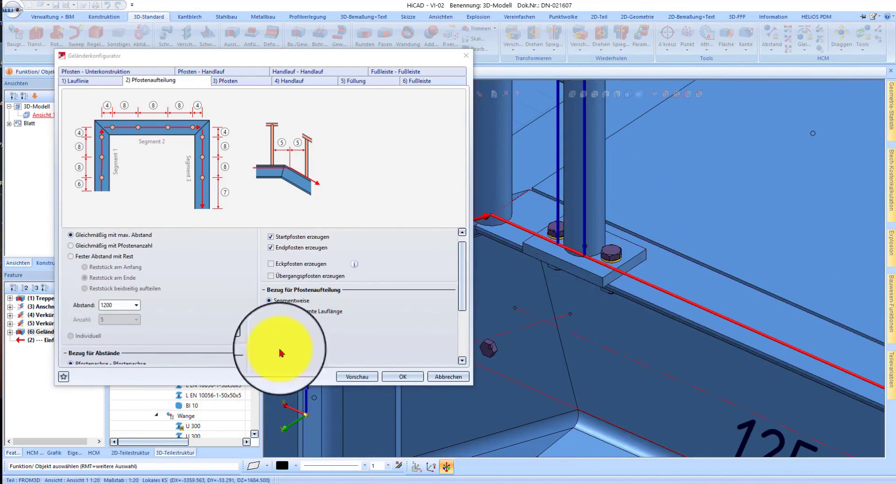
pyautogui.scroll(-3, 195, 318)
pyautogui.write('800')
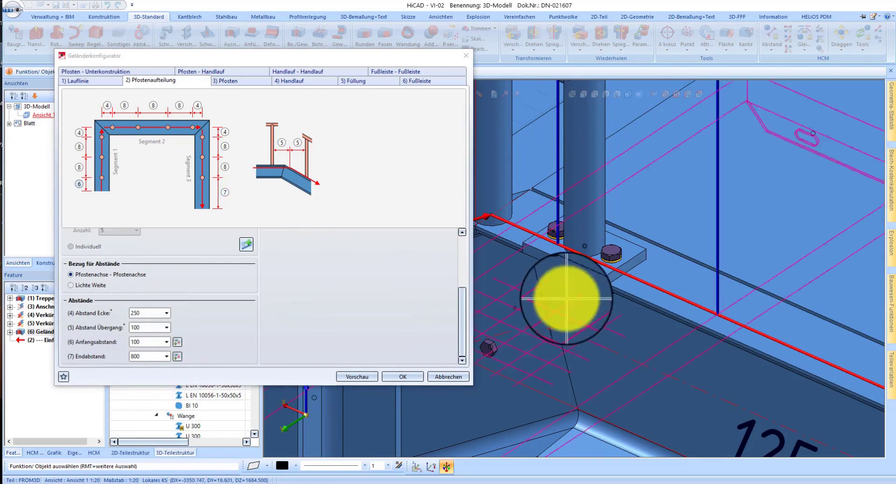
pyautogui.write('0')
pyautogui.scroll(-3, 616, 293)
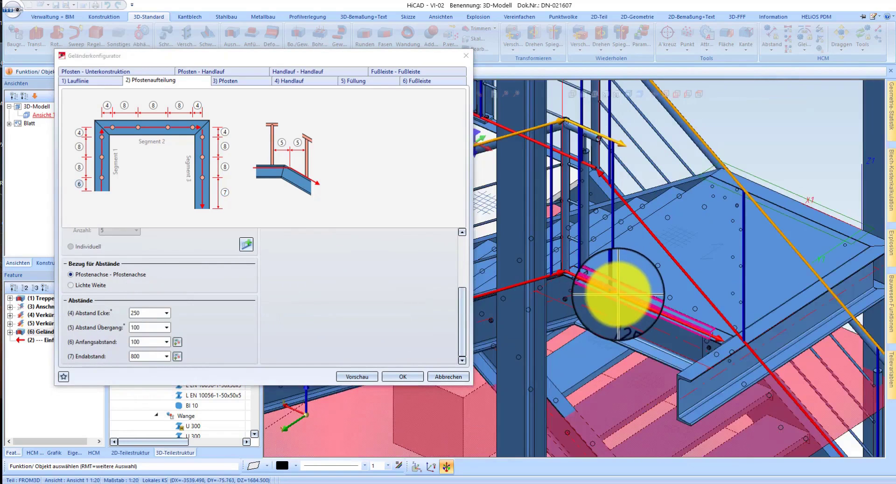
pyautogui.moveTo(616, 293); pyautogui.dragTo(671, 291, button='middle')
pyautogui.scroll(3, 677, 294)
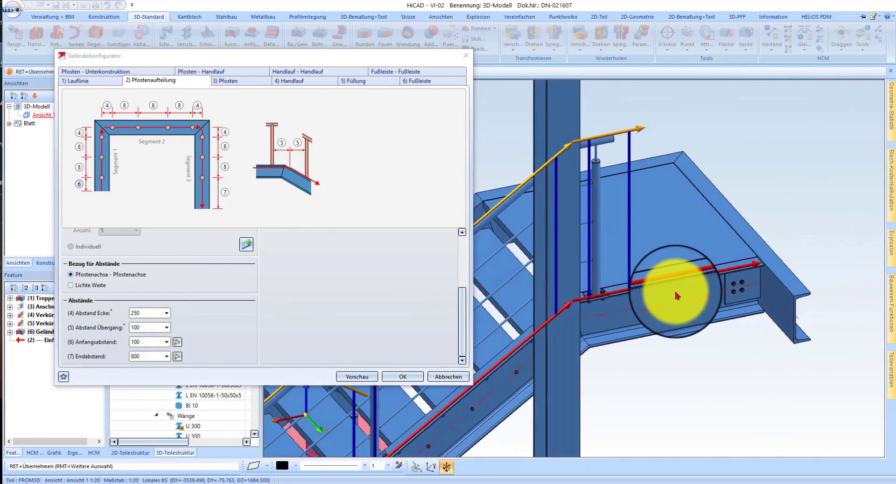
pyautogui.click(677, 296)
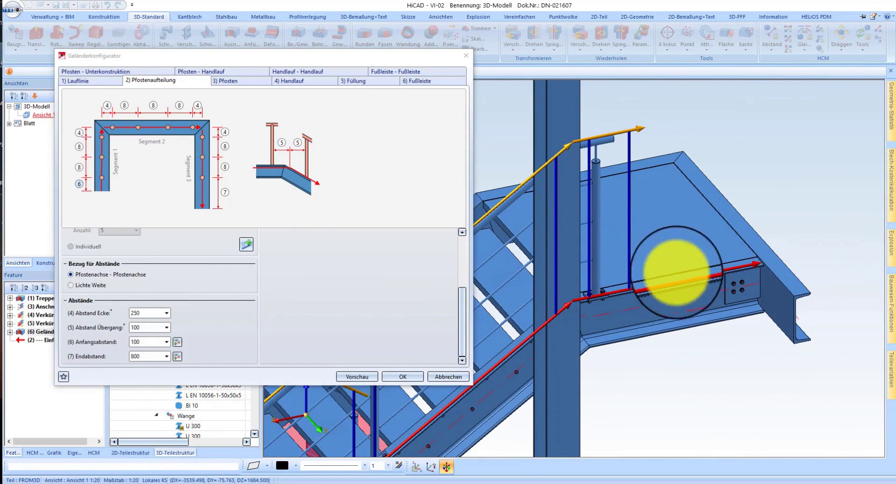
pyautogui.scroll(3, 539, 329)
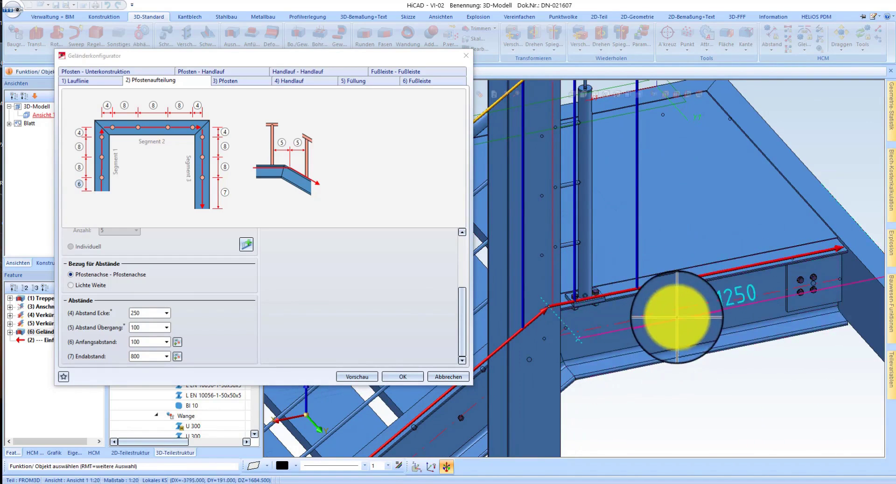
pyautogui.scroll(-2, 607, 301)
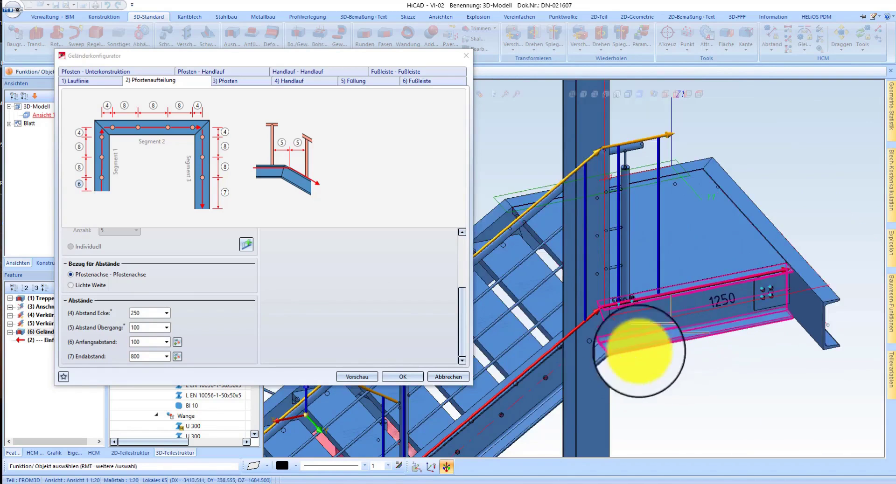
pyautogui.click(405, 382)
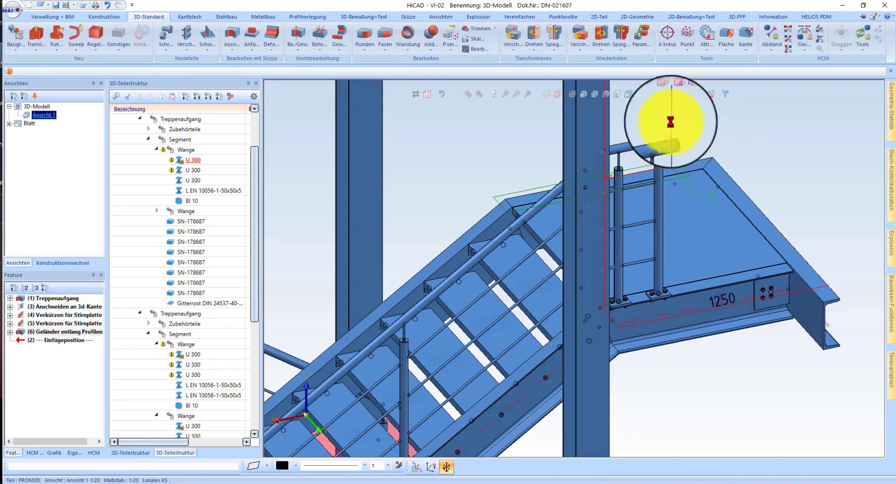
# Orbit and zoom to inspect the new railing from a side view of the stair flight.
pyautogui.moveTo(660, 233); pyautogui.dragTo(599, 236, button='middle')
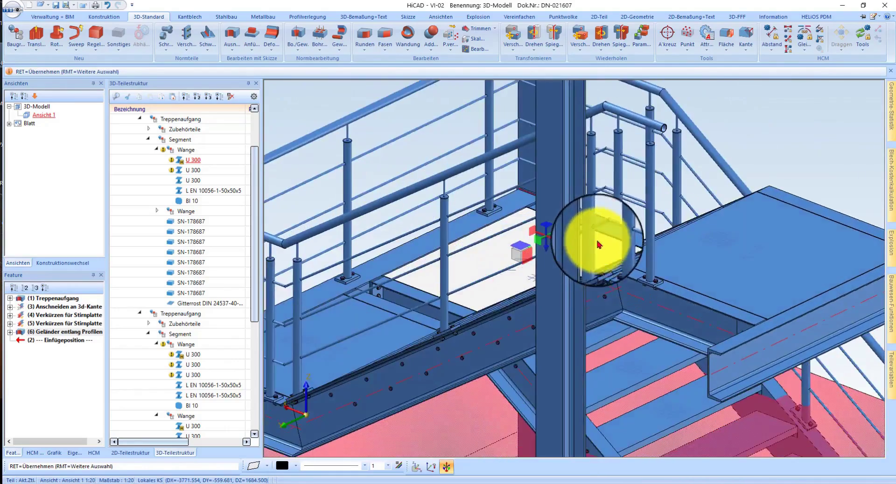
pyautogui.scroll(3, 656, 280)
pyautogui.scroll(2, 658, 297)
pyautogui.scroll(-5, 668, 312)
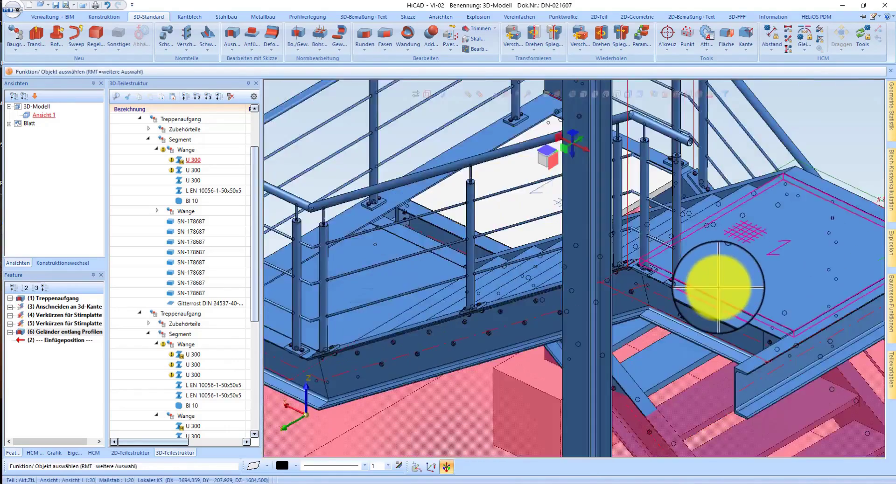
pyautogui.moveTo(562, 322)
pyautogui.mouseDown(button='middle')
pyautogui.moveTo(596, 311)
pyautogui.moveTo(627, 317)
pyautogui.moveTo(631, 304)
pyautogui.moveTo(624, 306)
pyautogui.moveTo(628, 319)
pyautogui.moveTo(616, 310)
pyautogui.moveTo(582, 320)
pyautogui.mouseUp(button='middle')
pyautogui.scroll(2, 582, 320)
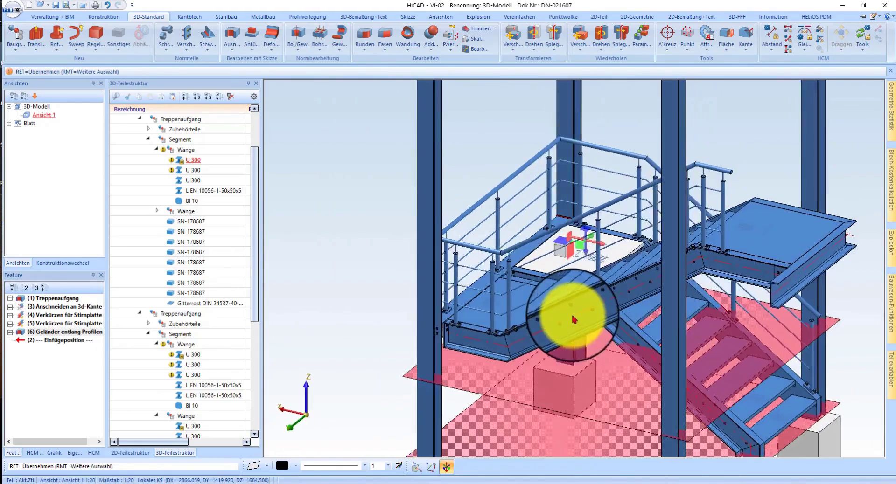
pyautogui.scroll(3, 570, 316)
pyautogui.scroll(3, 714, 210)
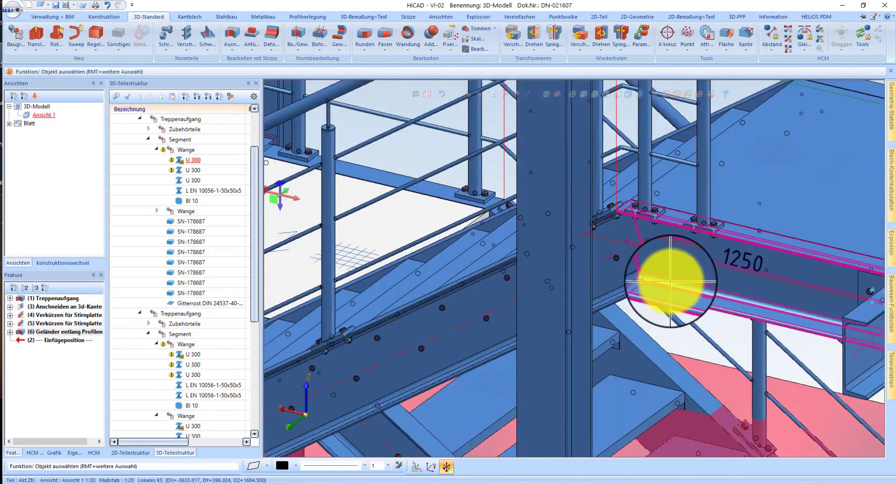
pyautogui.scroll(-5, 686, 200)
pyautogui.scroll(5, 686, 200)
# Check a railing post's options, then pick the railing to reopen the Geländerkonfigurator.
pyautogui.click(661, 196)
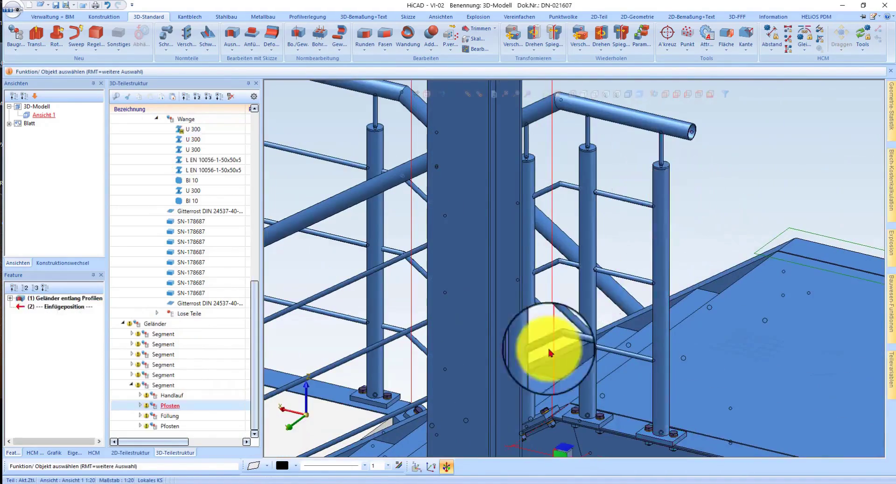
pyautogui.rightClick(555, 329)
pyautogui.press('Escape')
pyautogui.scroll(-3, 629, 196)
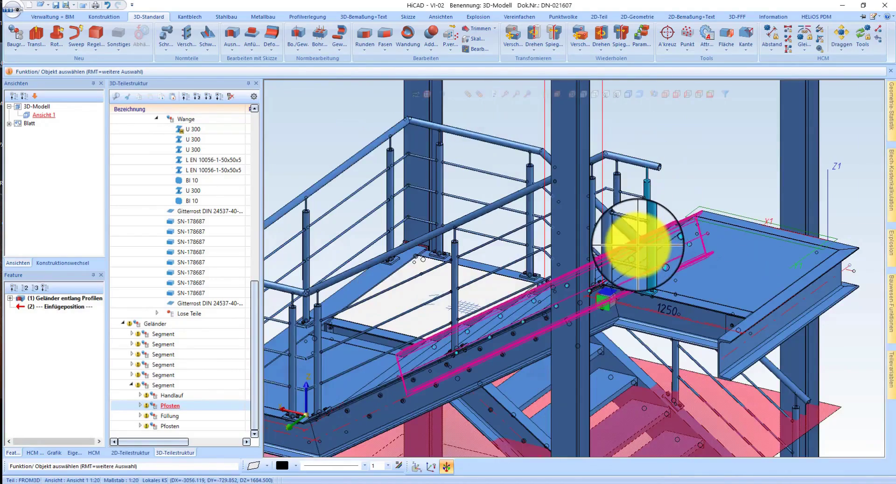
pyautogui.scroll(3, 680, 240)
pyautogui.scroll(2, 689, 241)
pyautogui.click(692, 242)
pyautogui.scroll(-2, 596, 180)
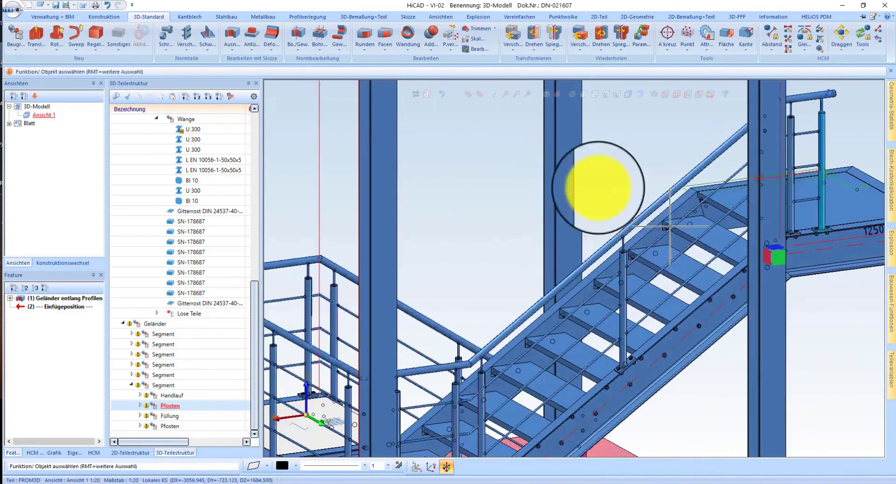
pyautogui.scroll(-3, 596, 180)
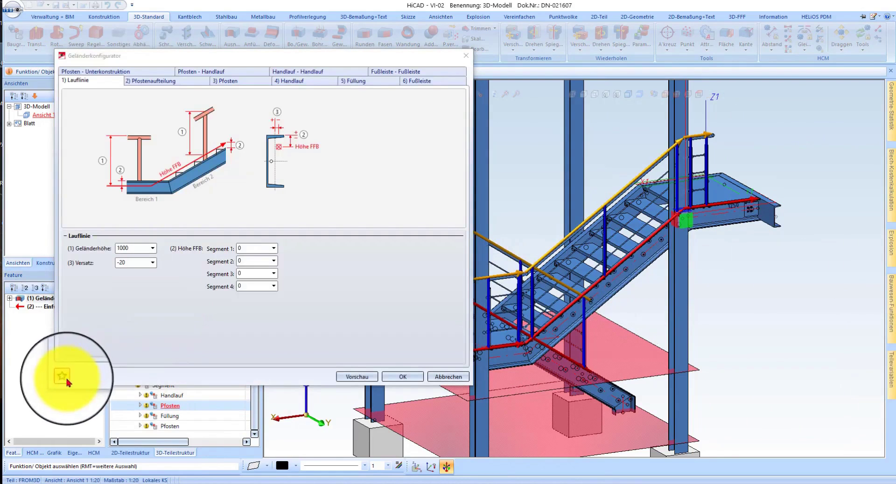
# Store the current railing settings as favourite 'Favorit Video', then close the configurator with OK.
pyautogui.click(67, 382)
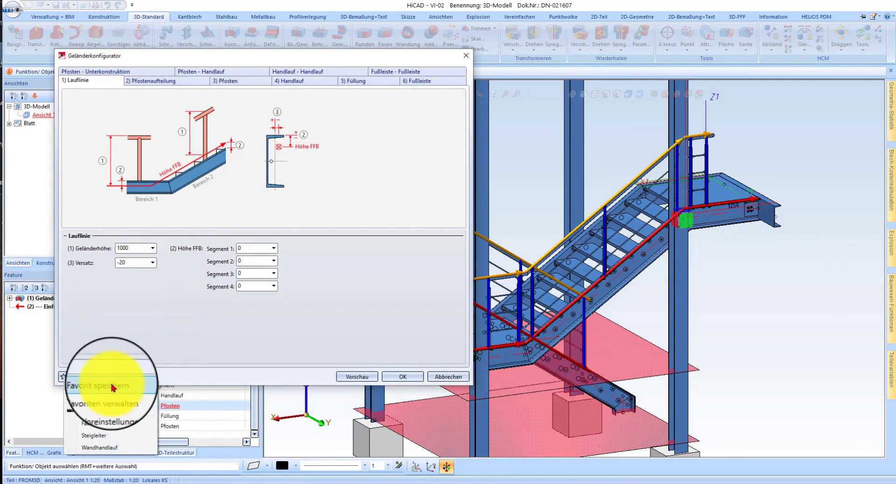
pyautogui.click(113, 387)
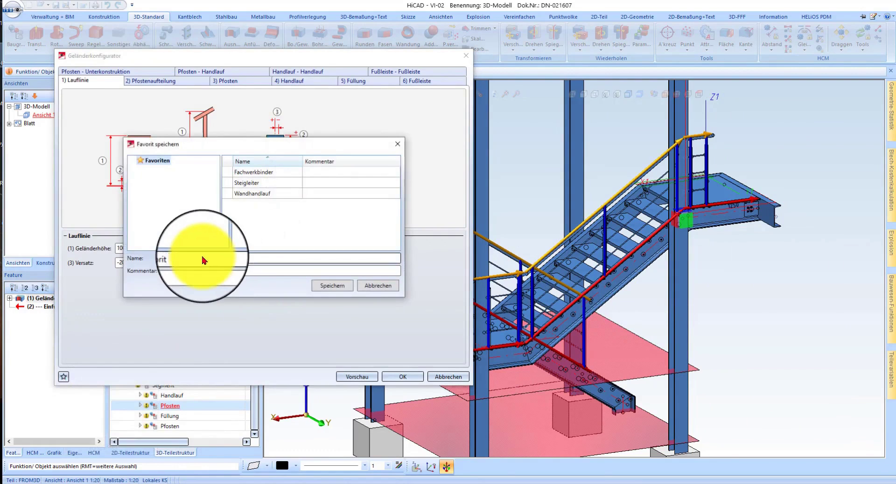
pyautogui.write('Favorit Video')
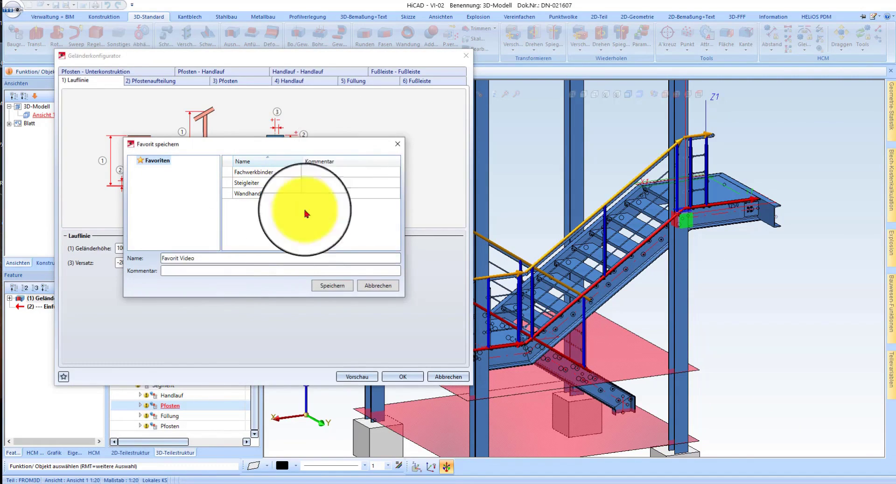
pyautogui.click(343, 285)
pyautogui.click(403, 376)
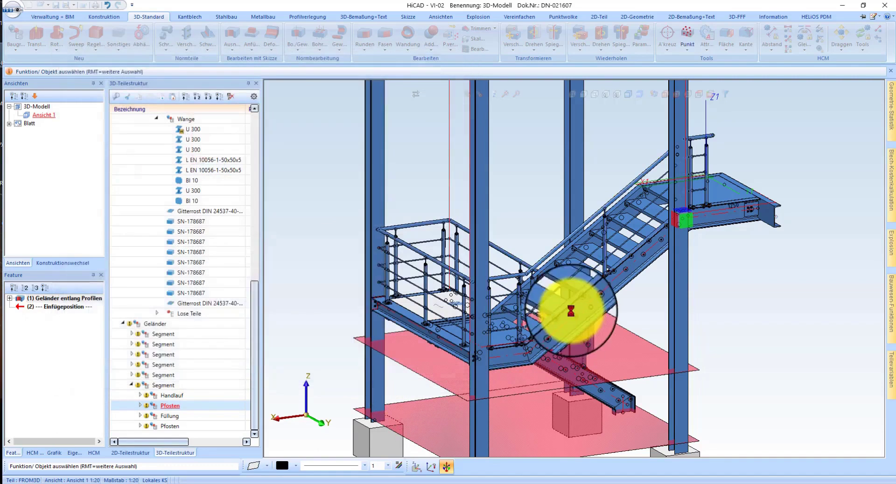
# Delete the Geländer railing from the 3D part structure.
pyautogui.click(157, 325)
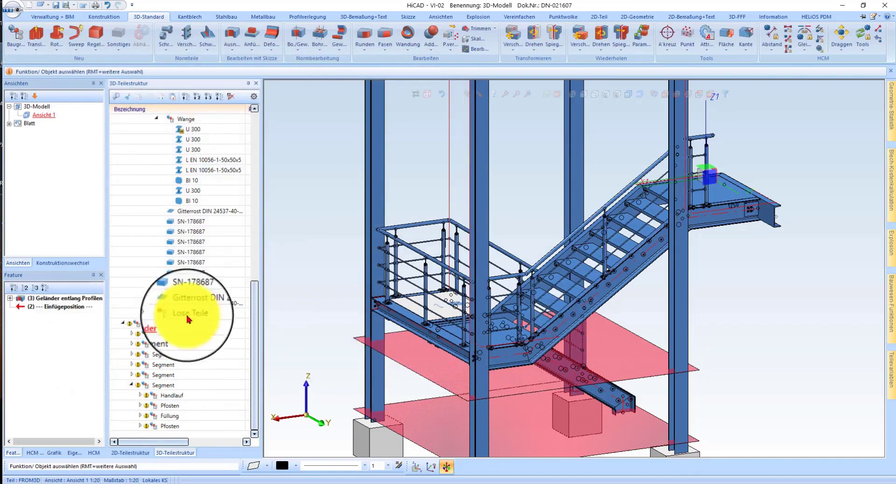
pyautogui.rightClick(70, 298)
pyautogui.click(113, 171)
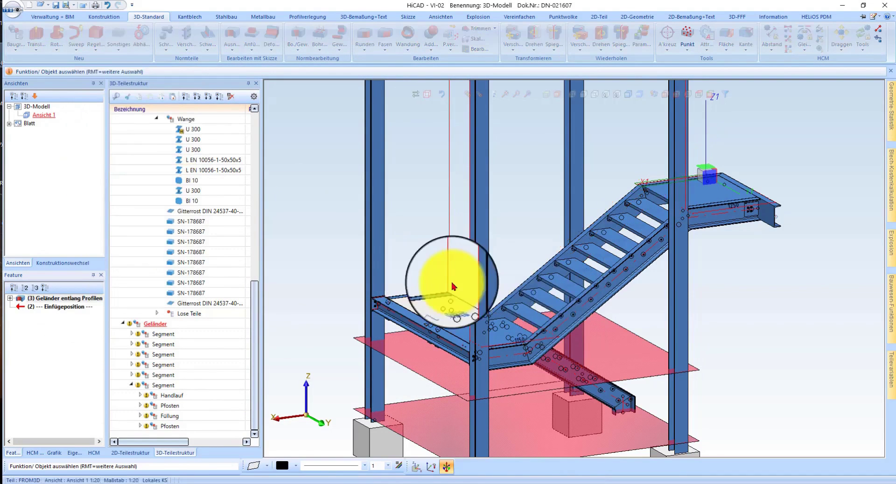
pyautogui.moveTo(386, 314); pyautogui.dragTo(620, 333, button='middle')
# Start the Geländerkonfigurator and pick the stringer and landing profiles, acknowledging the warnings.
pyautogui.click(891, 303)
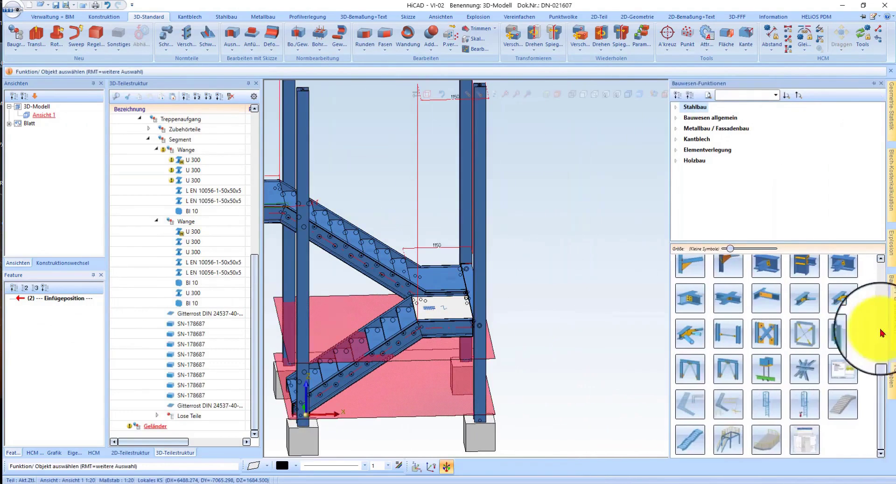
pyautogui.click(728, 439)
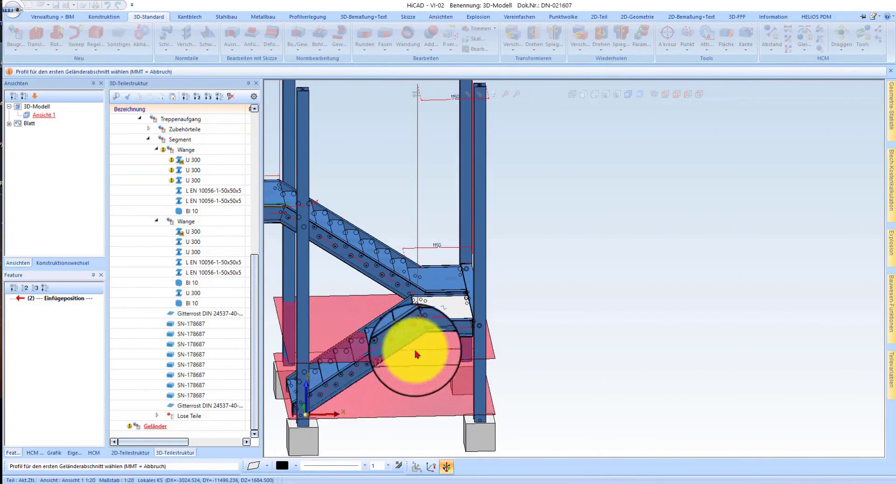
pyautogui.scroll(3, 436, 331)
pyautogui.scroll(-3, 464, 321)
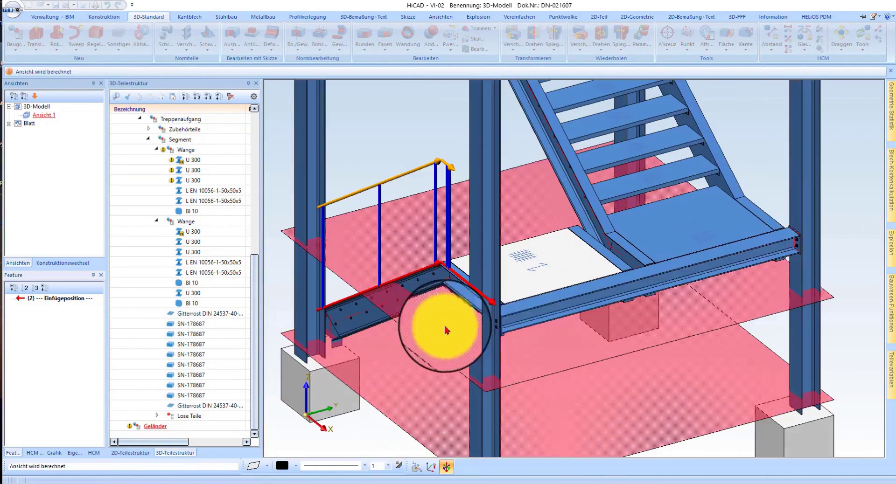
pyautogui.click(758, 217)
pyautogui.click(444, 262)
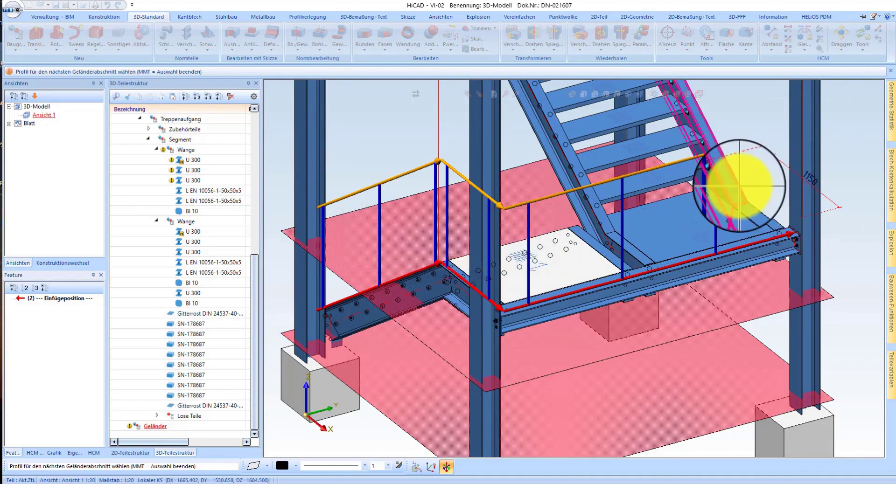
pyautogui.click(768, 213)
pyautogui.click(449, 264)
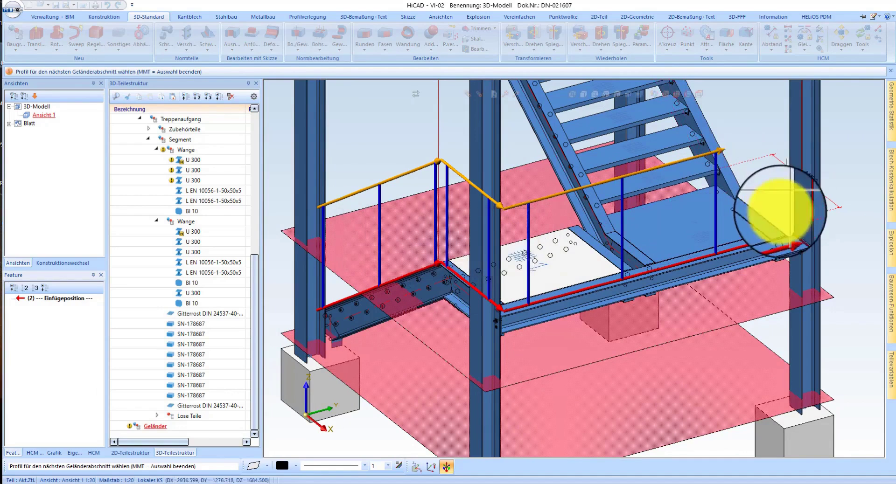
pyautogui.click(770, 219)
pyautogui.click(455, 265)
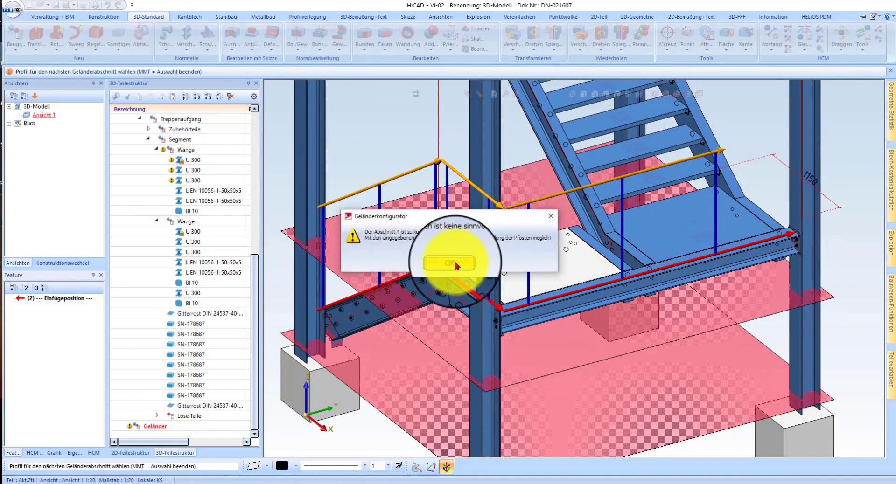
pyautogui.moveTo(703, 260)
pyautogui.mouseDown(button='middle')
pyautogui.moveTo(590, 244)
pyautogui.moveTo(559, 272)
pyautogui.mouseUp(button='middle')
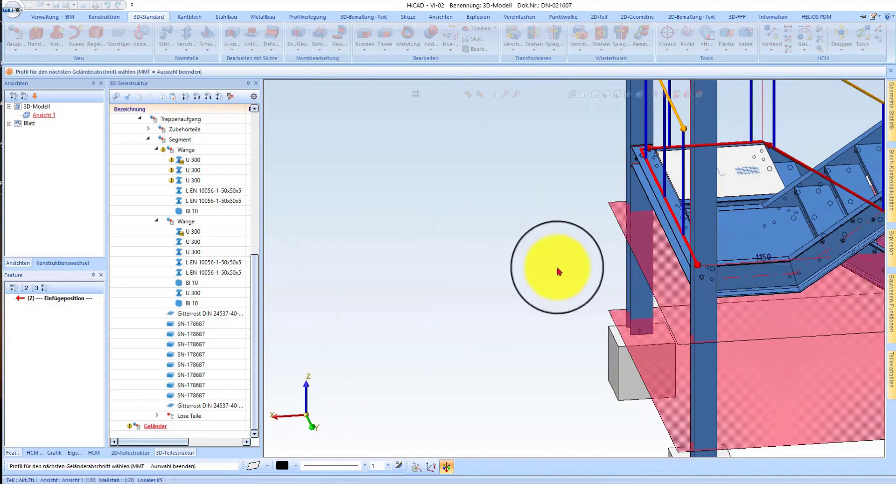
pyautogui.middleClick(558, 271)
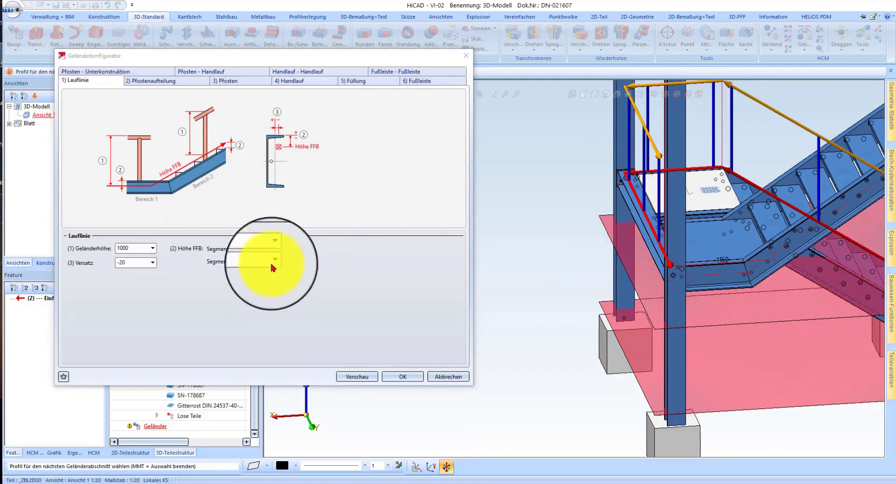
# Set the end spacing to 100 and overwrite the favourite 'Favorit Video' with these settings.
pyautogui.click(196, 82)
pyautogui.scroll(-5, 178, 317)
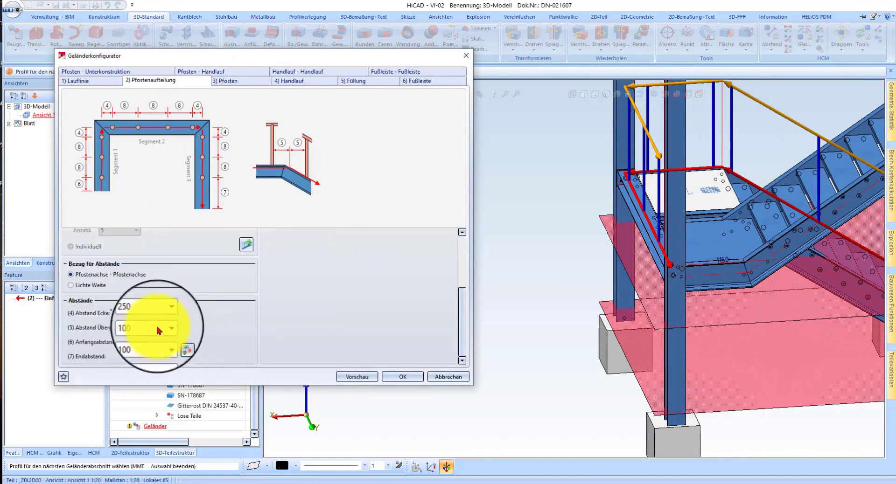
pyautogui.write('100')
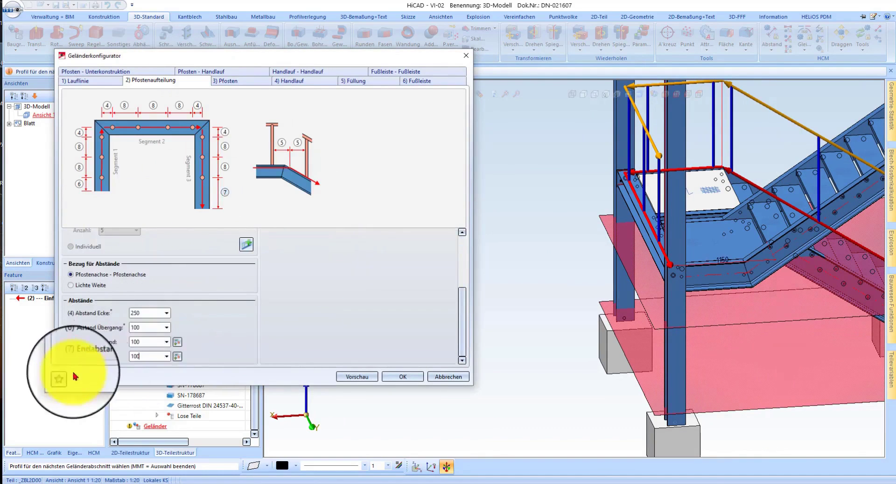
pyautogui.click(64, 377)
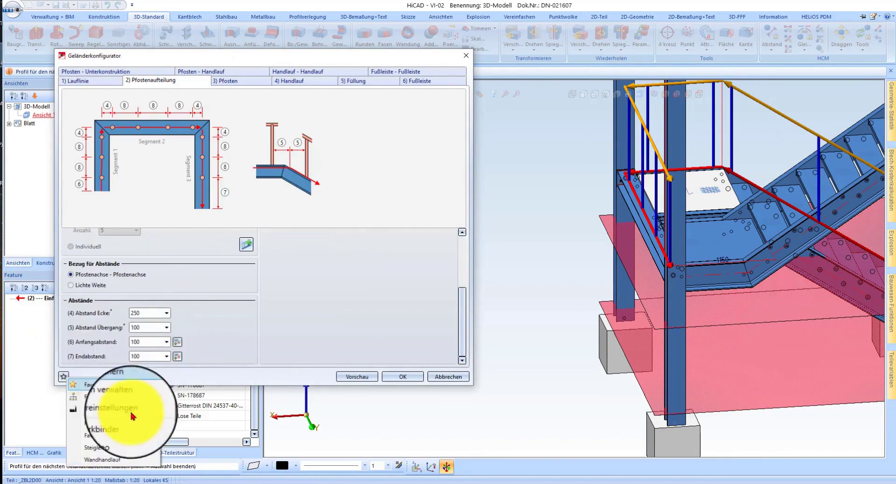
pyautogui.click(121, 388)
pyautogui.click(260, 183)
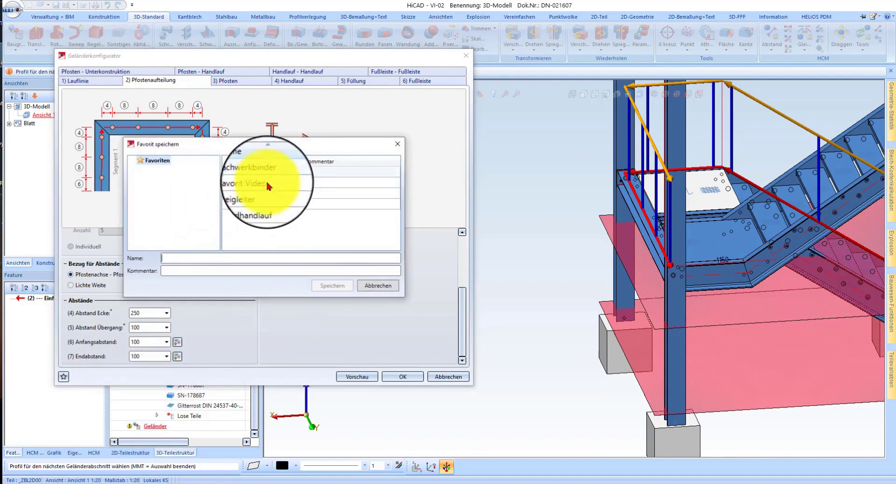
pyautogui.click(334, 294)
pyautogui.click(280, 237)
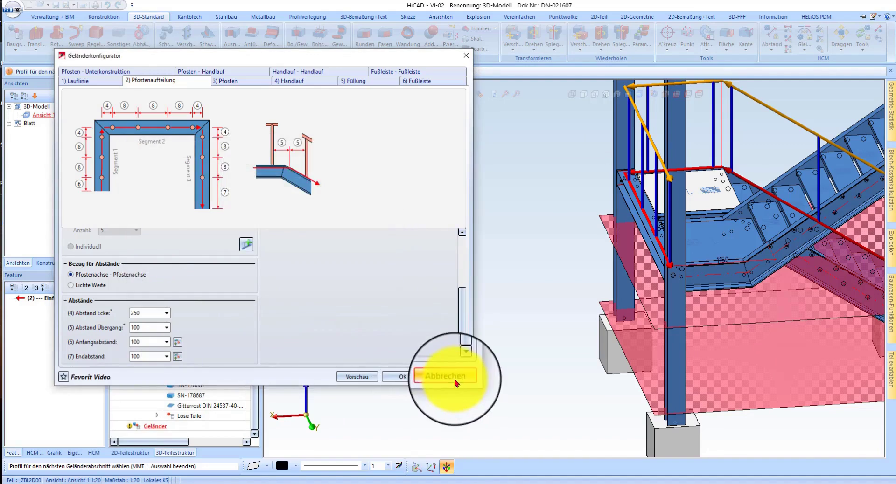
# Cancel the configurator and start a new railing-along-profiles command from Bauwesen-Funktionen.
pyautogui.click(446, 376)
pyautogui.moveTo(638, 273)
pyautogui.mouseDown(button='middle')
pyautogui.moveTo(765, 261)
pyautogui.moveTo(630, 284)
pyautogui.mouseUp(button='middle')
pyautogui.scroll(5, 630, 284)
pyautogui.click(890, 308)
pyautogui.click(828, 444)
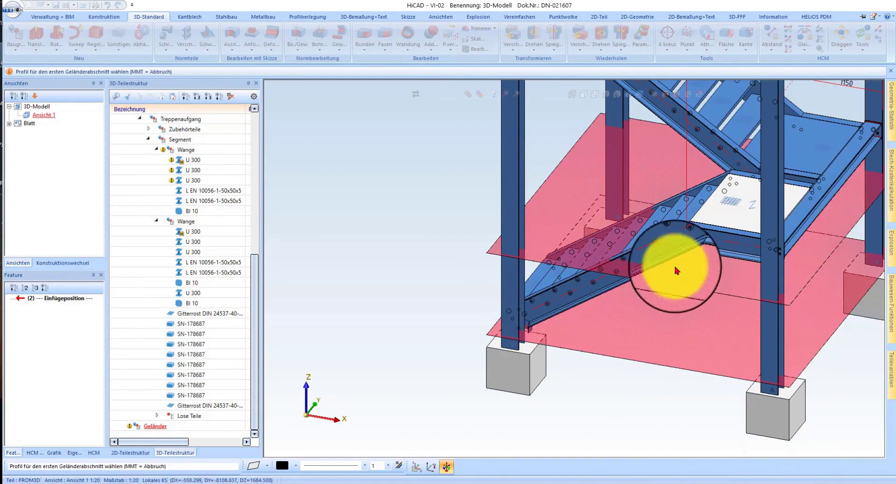
# Pick the lower stringer and landing beam as sections and accept the post spacing to create the railing.
pyautogui.click(676, 271)
pyautogui.click(716, 250)
pyautogui.middleClick(692, 380)
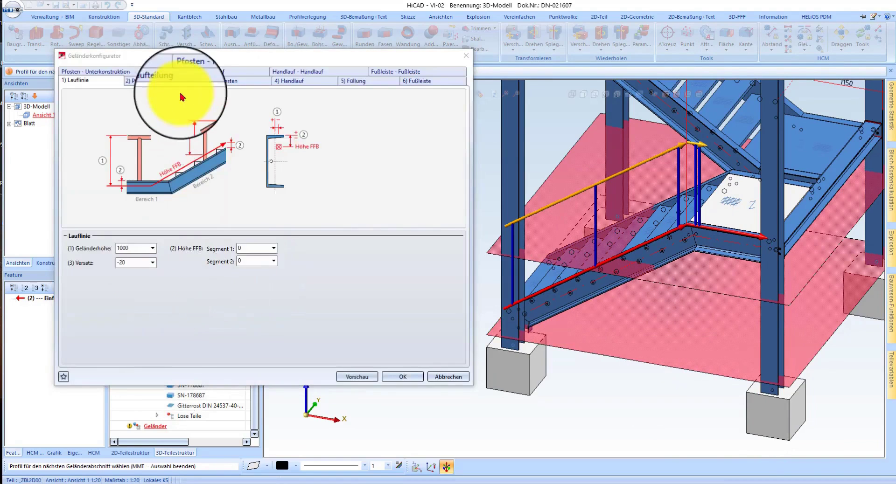
pyautogui.click(177, 82)
pyautogui.scroll(-3, 133, 316)
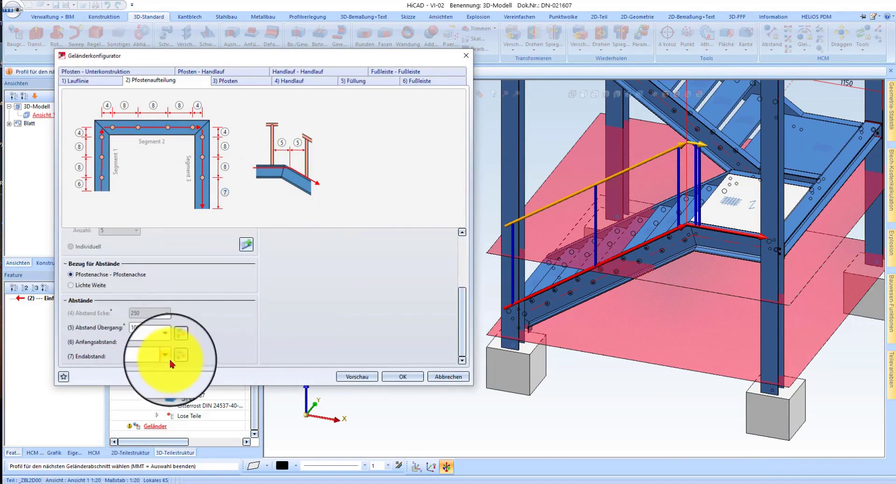
pyautogui.click(405, 376)
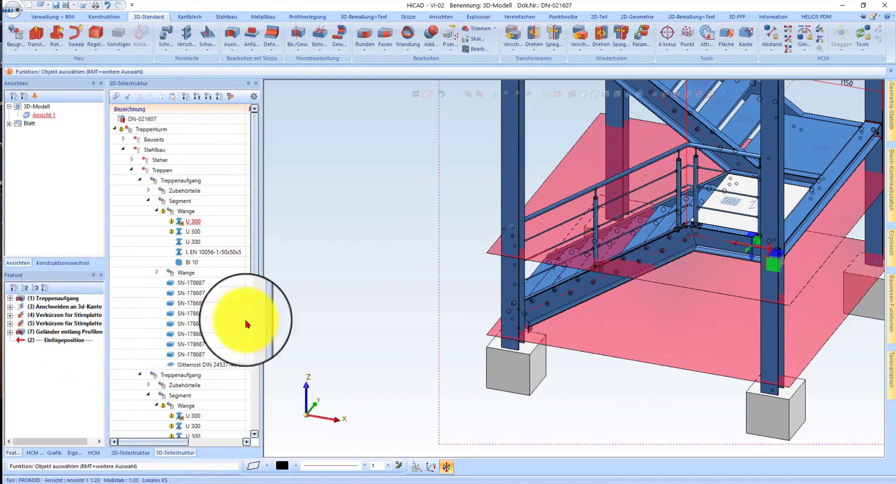
# Delete the Geländer entlang Profilen feature from the model.
pyautogui.click(78, 299)
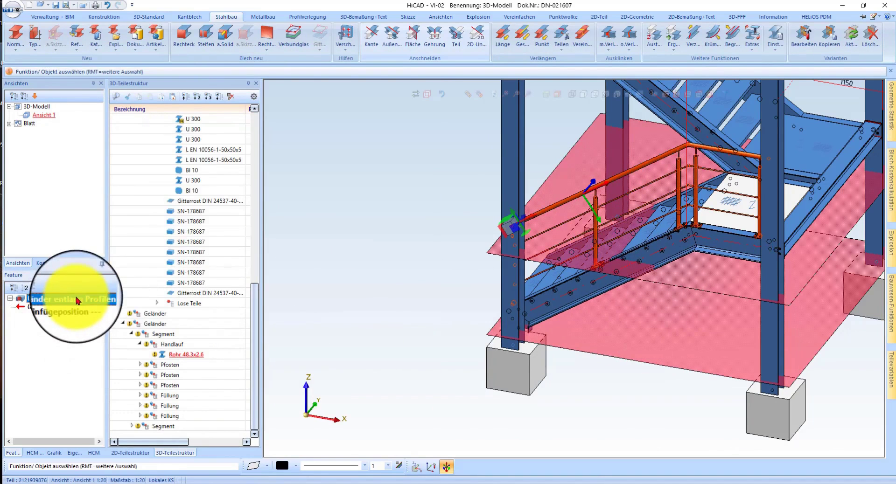
pyautogui.rightClick(78, 299)
pyautogui.click(135, 156)
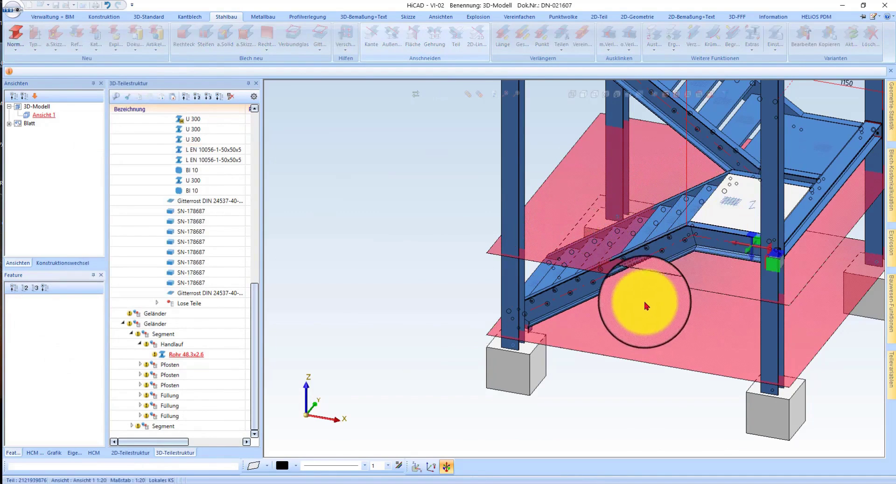
# Start a new railing, pick the lower stair stringer as its section, and accept the settings.
pyautogui.click(890, 306)
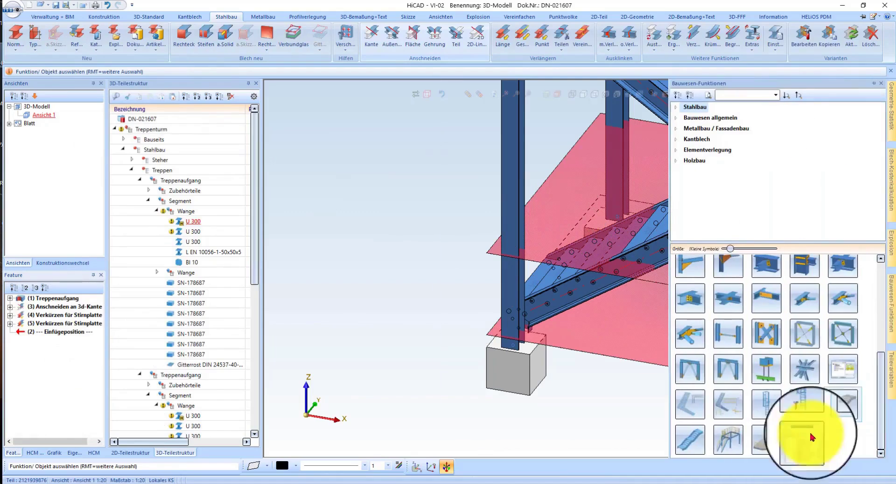
pyautogui.click(730, 445)
pyautogui.click(580, 313)
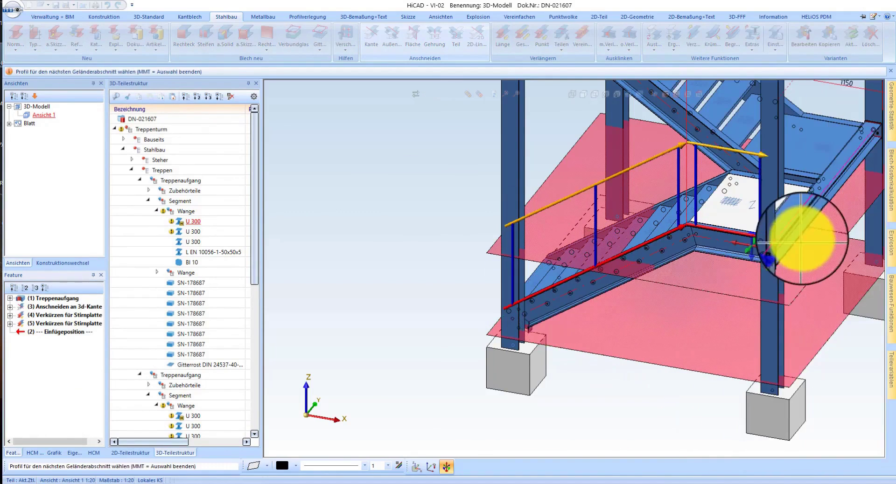
pyautogui.scroll(3, 824, 208)
pyautogui.scroll(2, 728, 224)
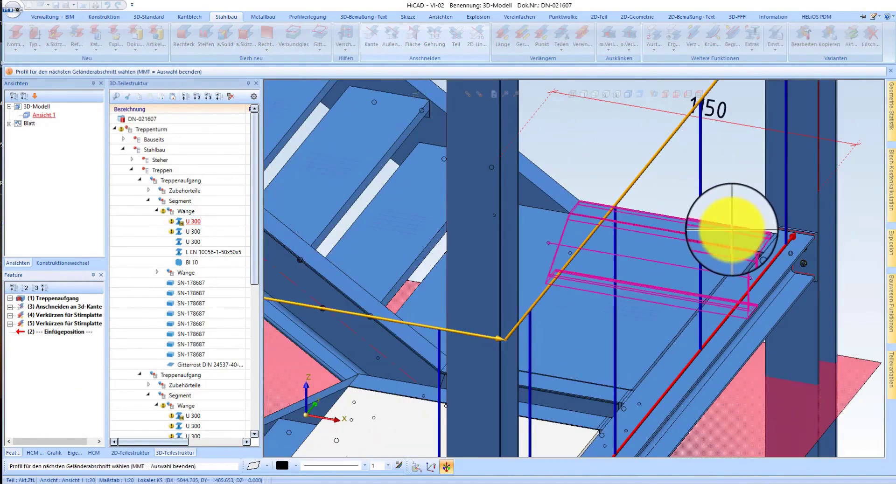
pyautogui.scroll(-3, 700, 346)
pyautogui.scroll(3, 468, 244)
pyautogui.middleClick(544, 262)
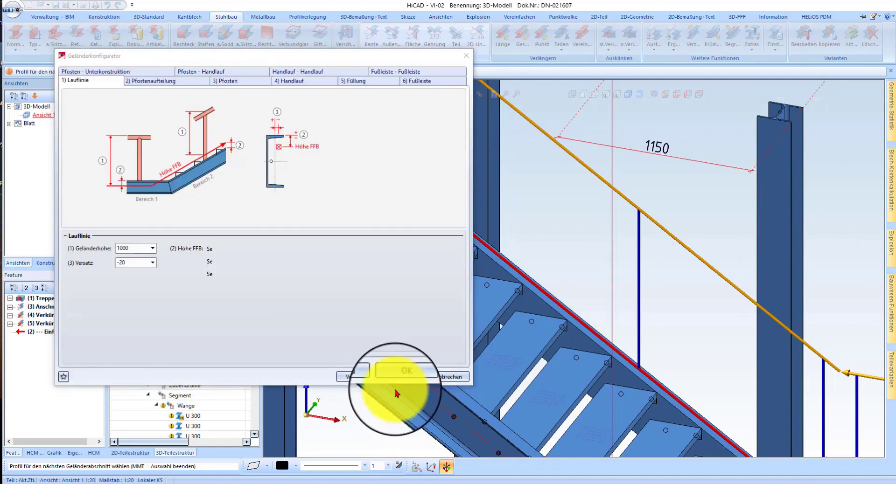
pyautogui.click(402, 377)
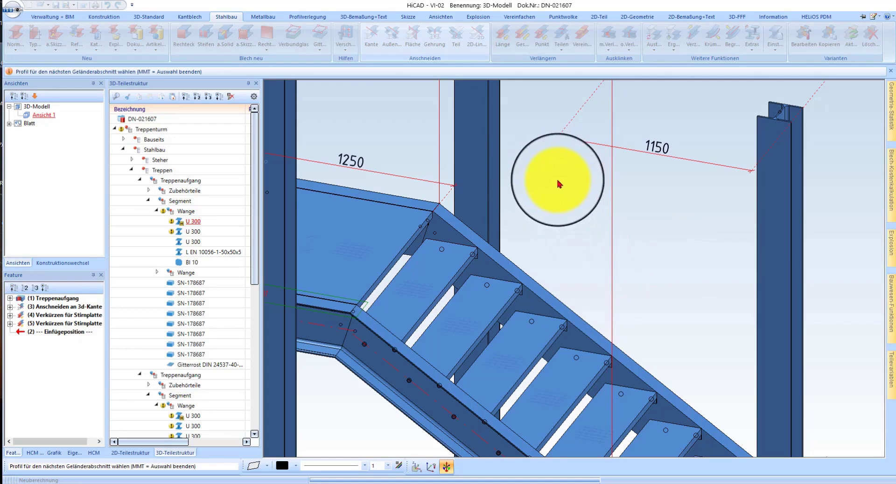
# Finish the railing along the stair flight and confirm the railing on the landing.
pyautogui.middleClick(501, 189)
pyautogui.scroll(-3, 514, 180)
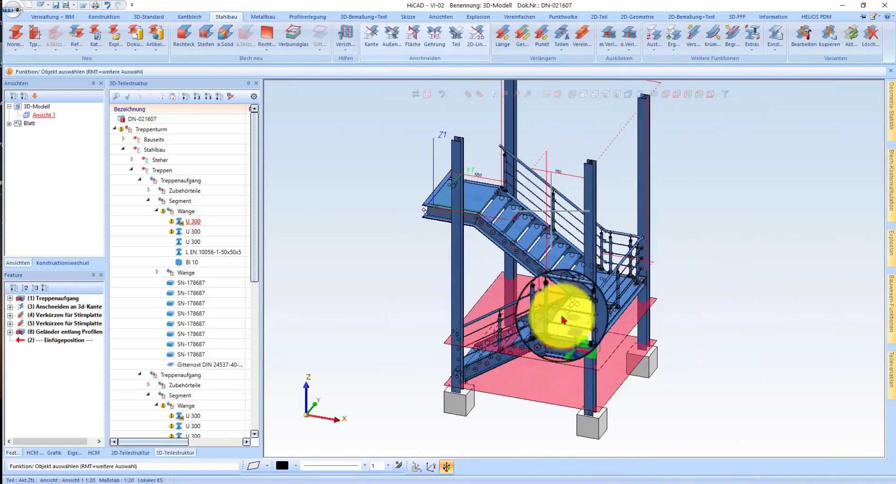
pyautogui.scroll(2, 563, 320)
pyautogui.scroll(2, 584, 327)
pyautogui.scroll(2, 606, 331)
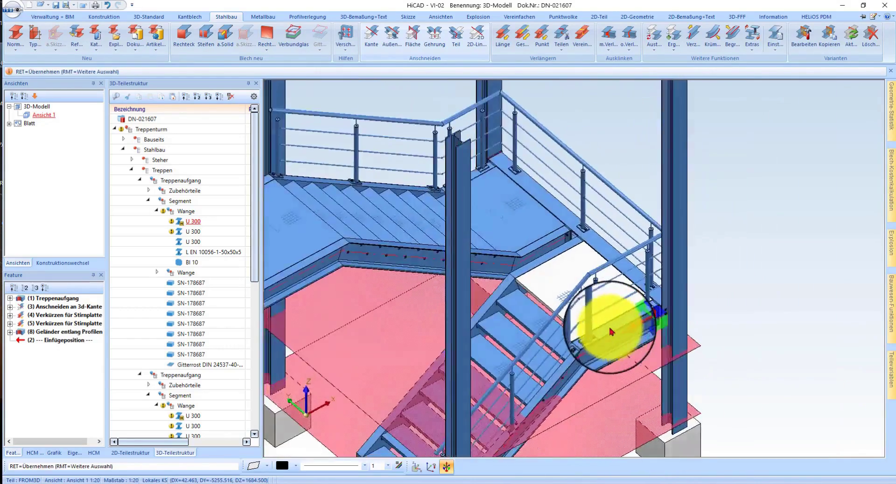
pyautogui.moveTo(610, 332); pyautogui.dragTo(602, 335, button='middle')
pyautogui.middleClick(602, 335)
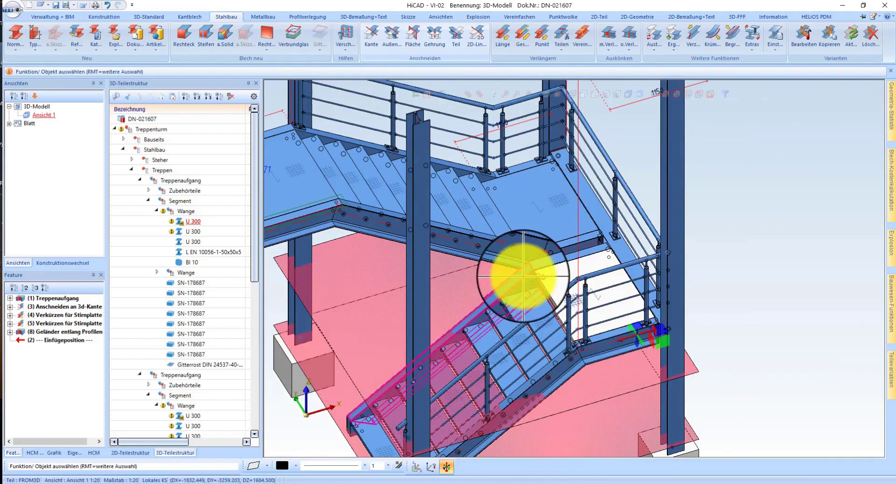
# Zoom around the stair base to inspect the rebuilt flight and landing railings.
pyautogui.scroll(3, 570, 282)
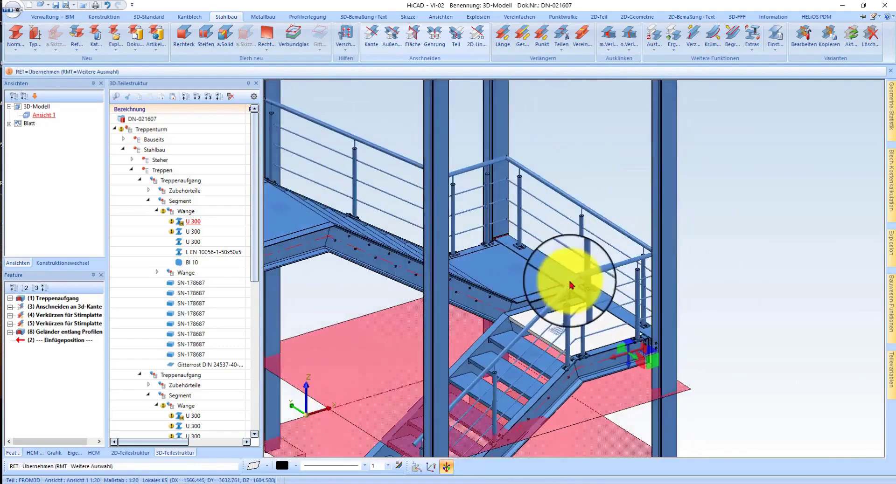
pyautogui.scroll(-3, 551, 283)
pyautogui.scroll(2, 537, 270)
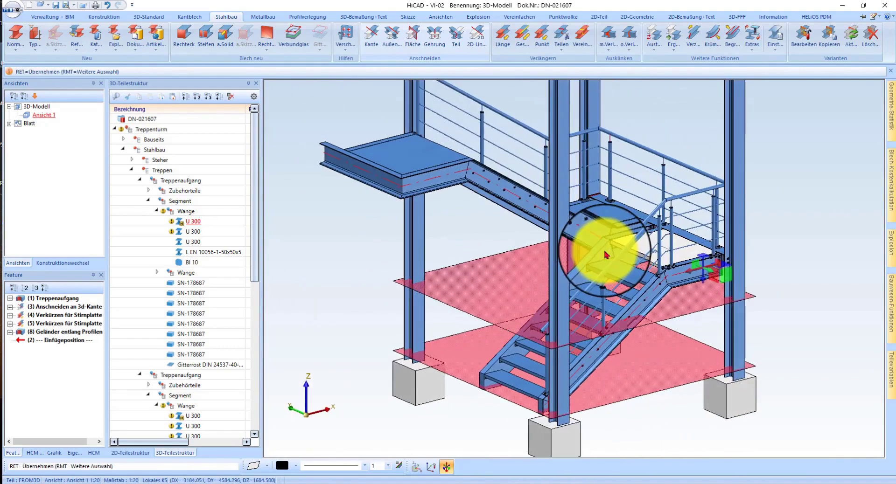
pyautogui.scroll(3, 545, 397)
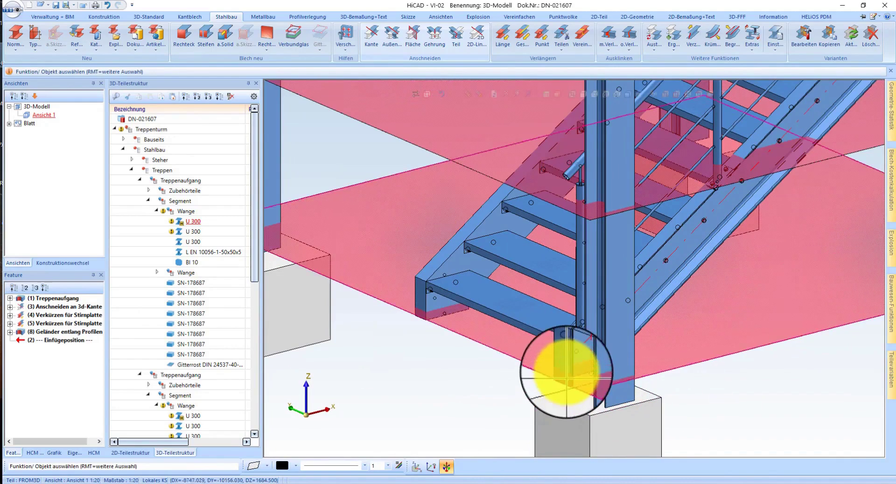
pyautogui.scroll(-2, 569, 377)
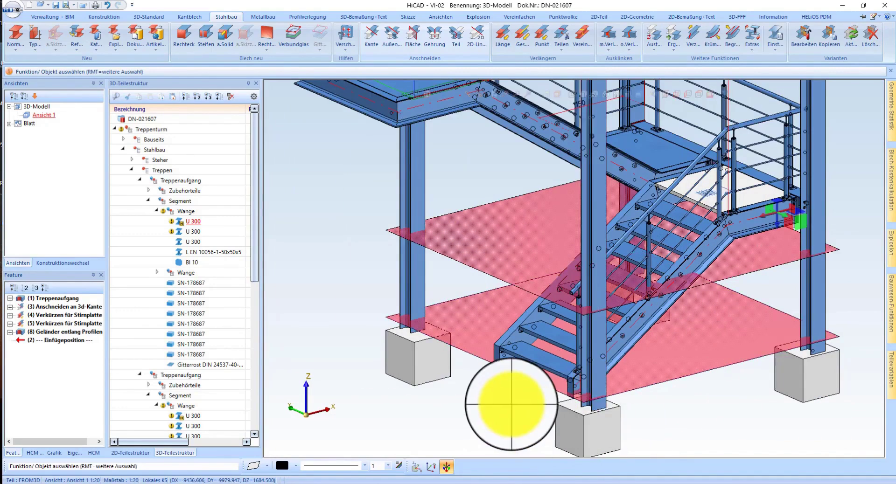
pyautogui.scroll(-3, 514, 424)
pyautogui.scroll(-2, 583, 420)
pyautogui.scroll(-2, 611, 418)
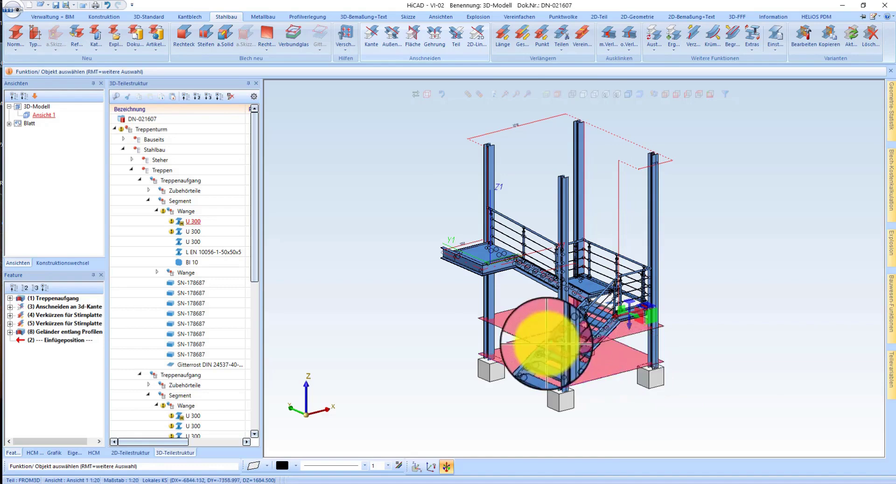
pyautogui.scroll(5, 537, 369)
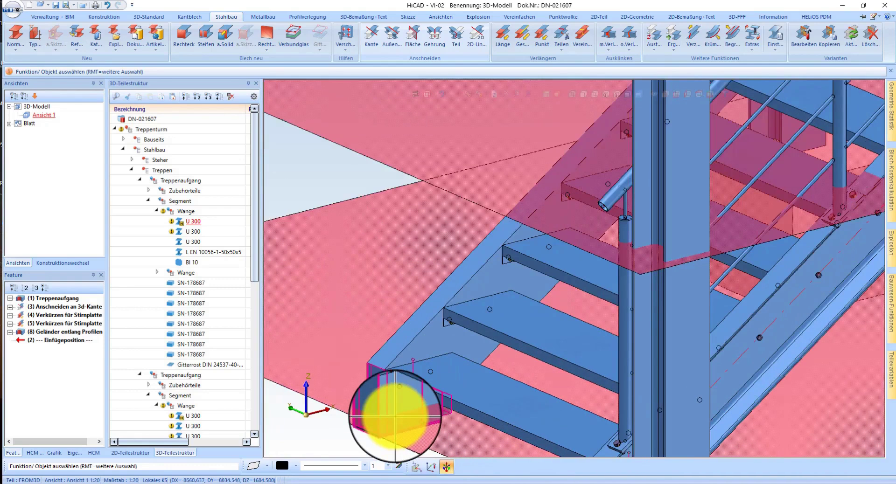